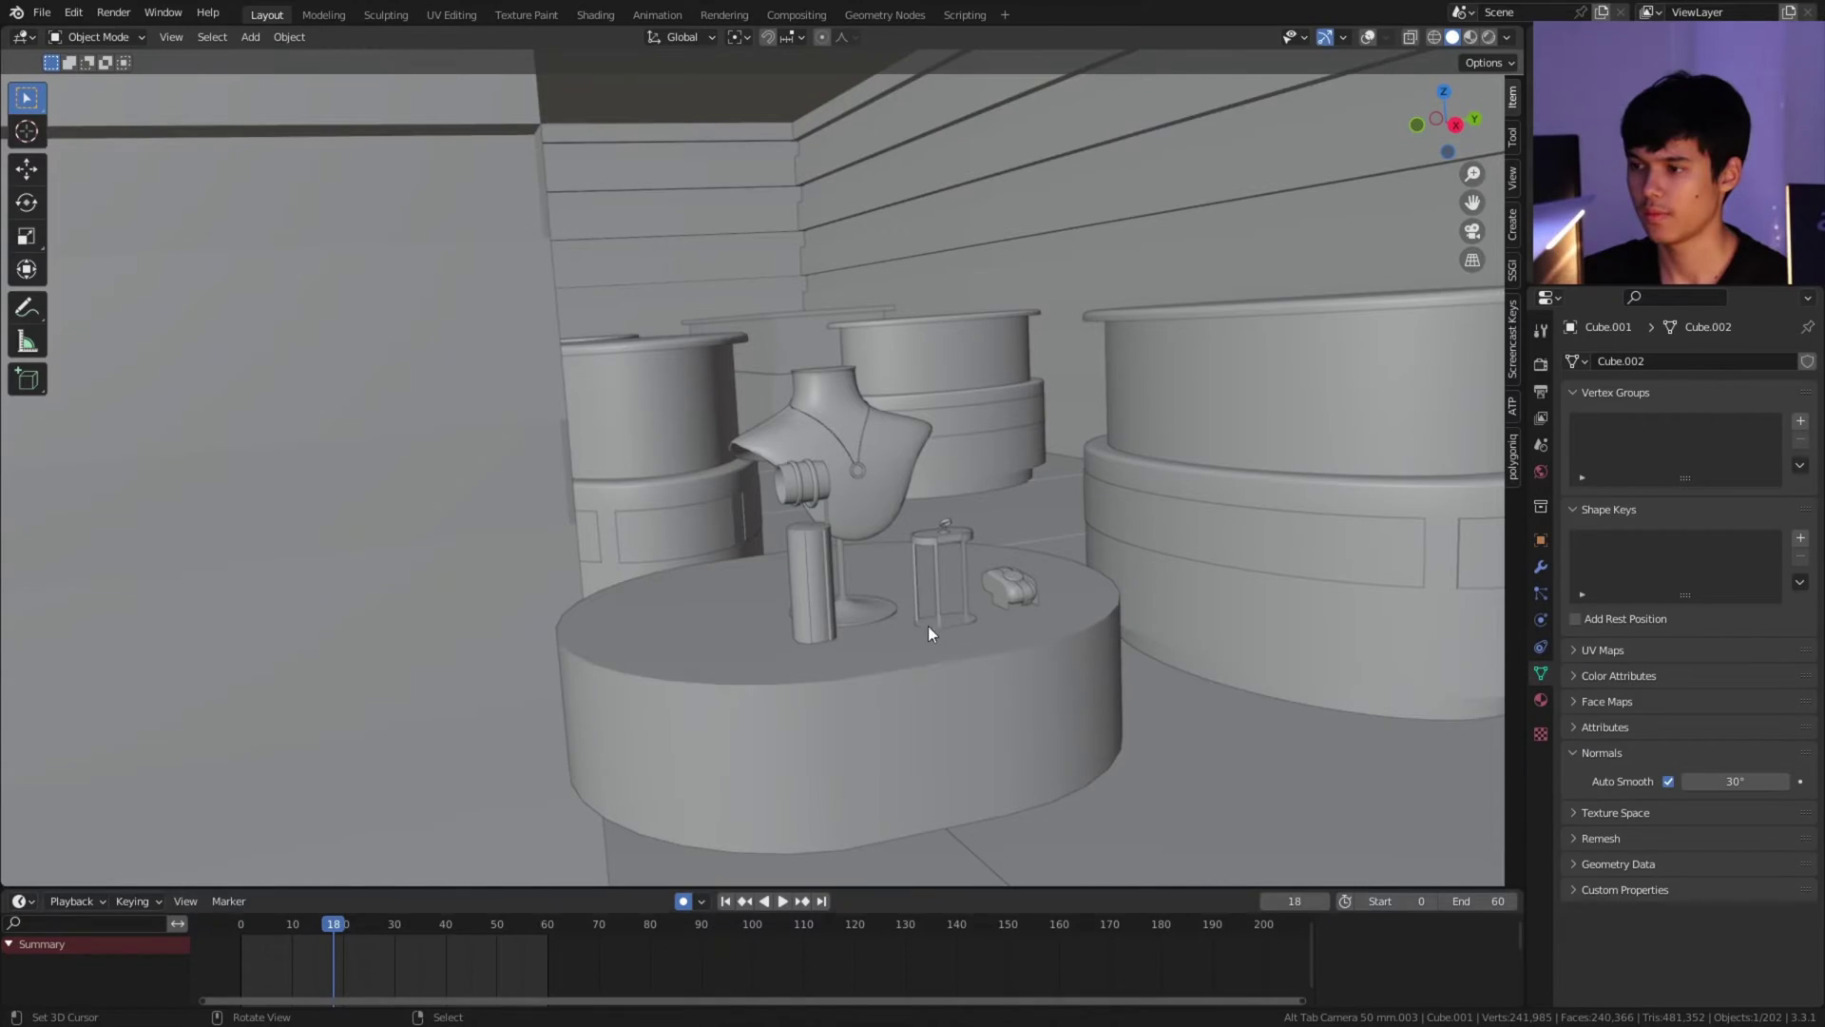
{"action": "scroll", "coordinate": [928, 625], "scroll_direction": "up", "scroll_amount": 3}
{"action": "middle_click_drag", "start_coordinate": [842, 624], "coordinate": [898, 580]}
{"action": "middle_click_drag", "start_coordinate": [1003, 609], "coordinate": [774, 577]}
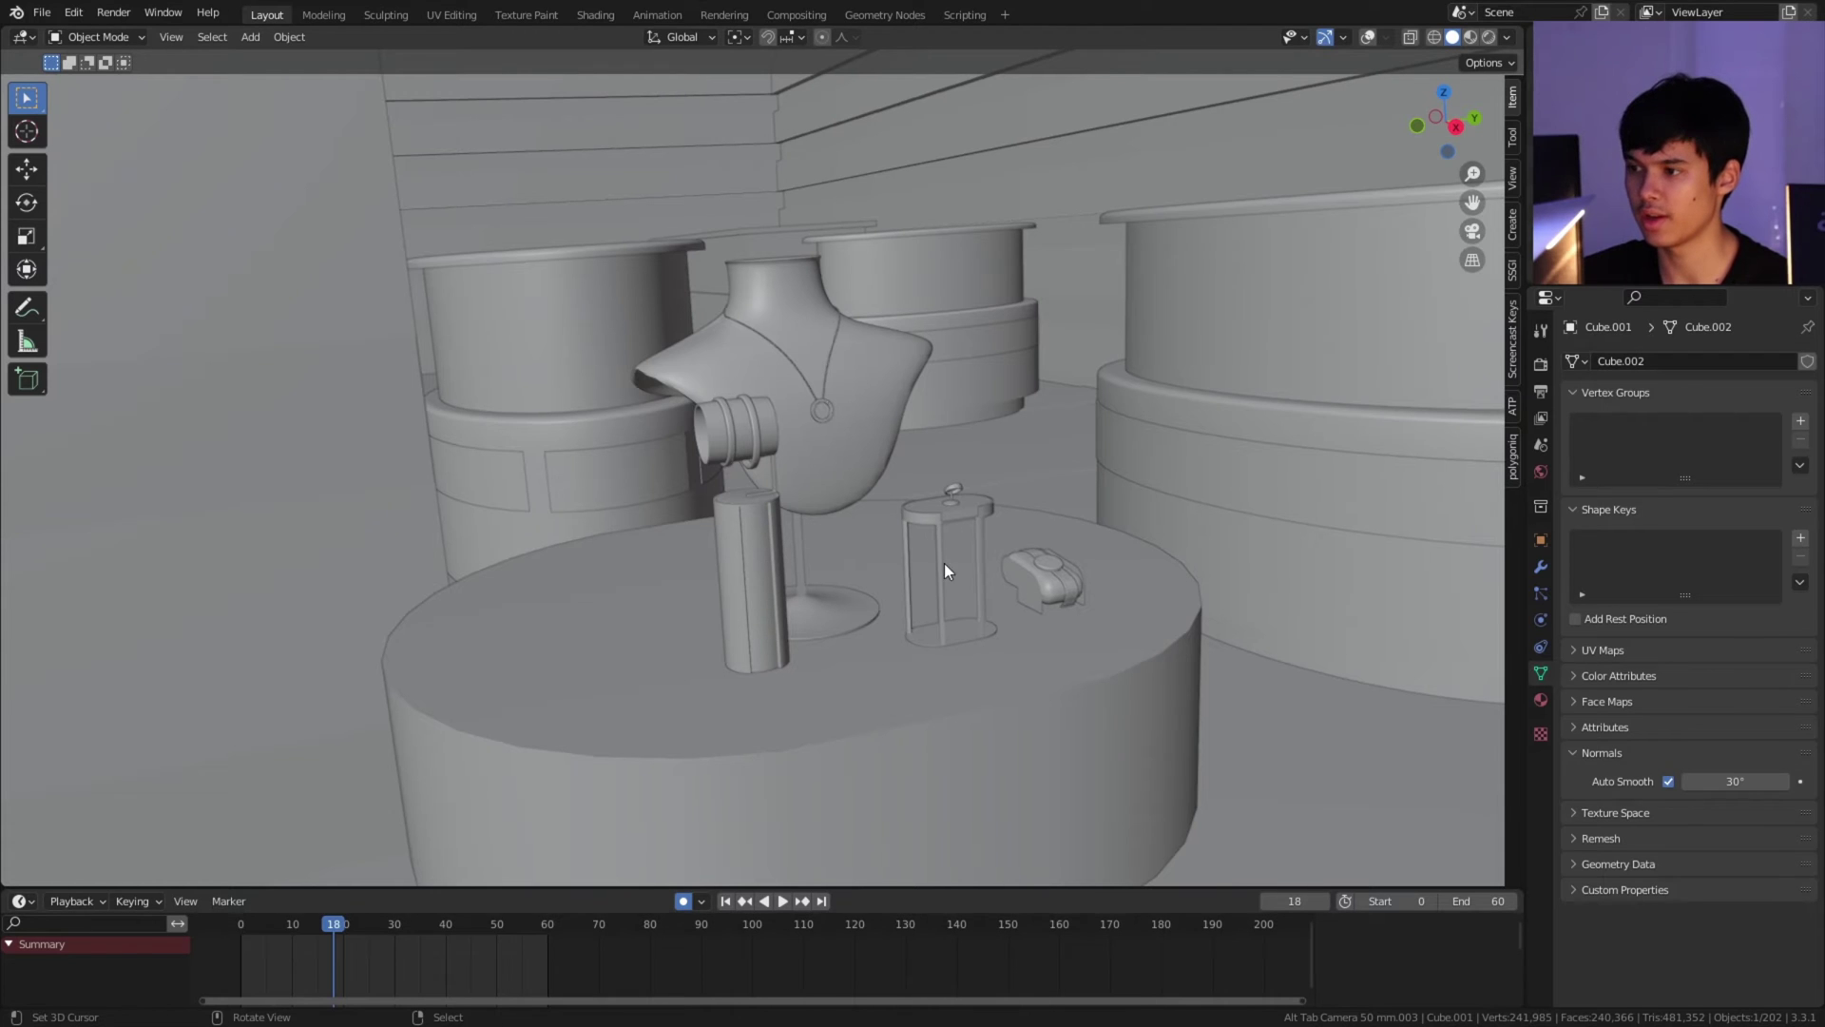
{"action": "middle_click_drag", "start_coordinate": [728, 513], "coordinate": [698, 512], "text": "shift"}
{"action": "scroll", "coordinate": [831, 597], "scroll_direction": "up", "scroll_amount": 2}
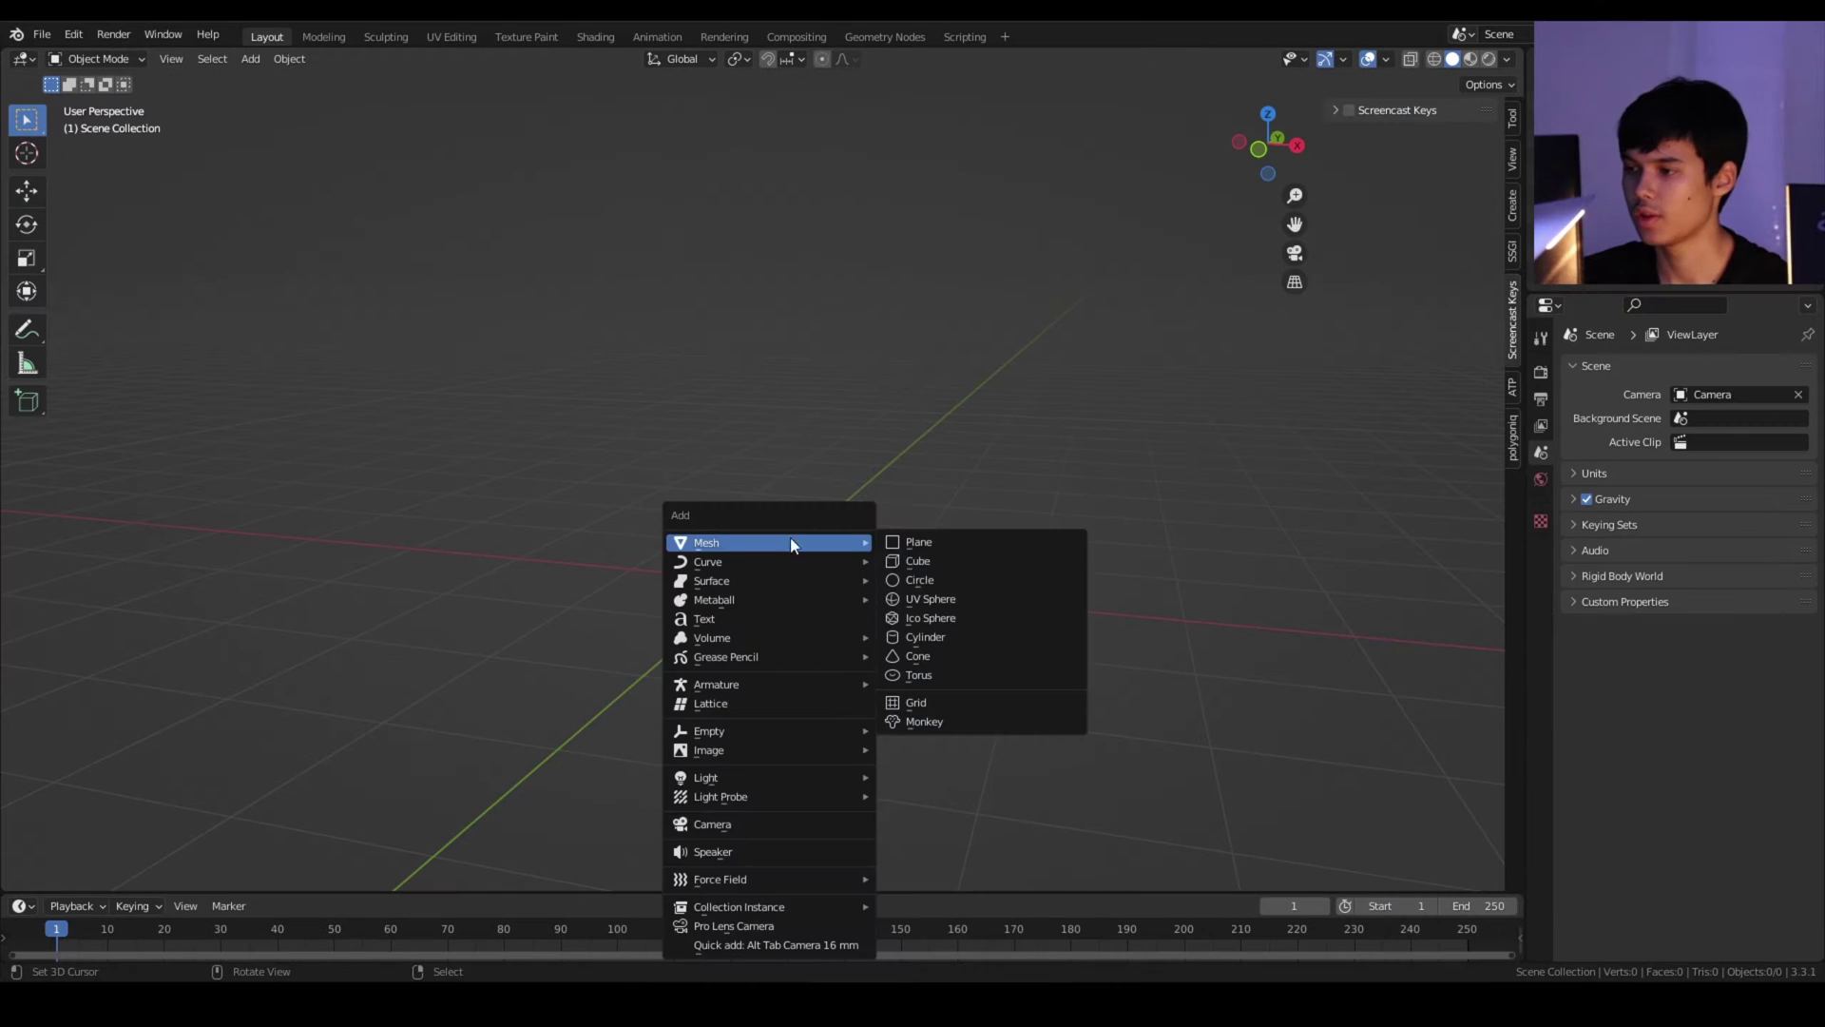
Step: Add a cube mesh and raise it about 0.47 m along Z
{"action": "left_click", "coordinate": [916, 567]}
{"action": "key", "text": "g"}
{"action": "key", "text": "z"}
Step: Give the cube a Subdivision Surface modifier with viewport level 2 and scale the cube up
{"action": "left_click", "coordinate": [1687, 368]}
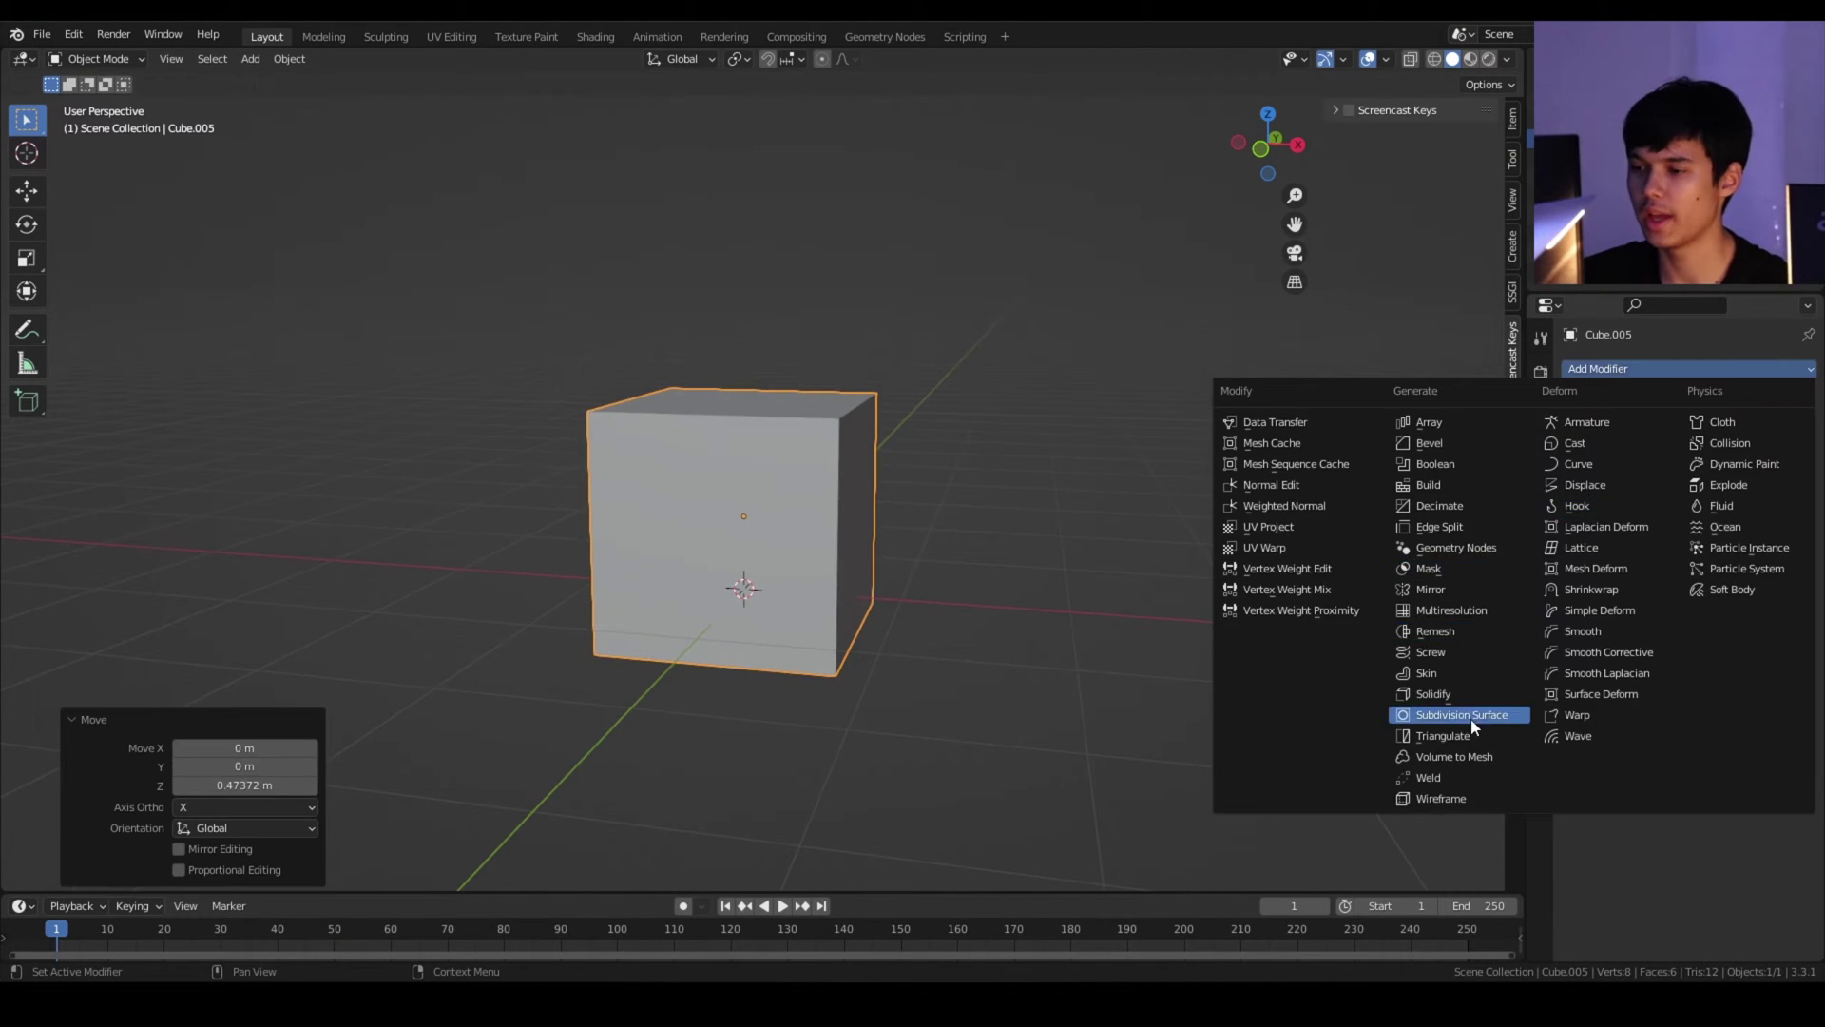
{"action": "left_click", "coordinate": [1472, 723]}
{"action": "left_click", "coordinate": [1785, 453]}
{"action": "key", "text": "s"}
{"action": "left_click", "coordinate": [762, 529]}
Step: Cut a horizontal edge loop around the cube and slide it close to the upper edge
{"action": "key", "text": "Tab"}
{"action": "key", "text": "ctrl+r"}
{"action": "left_click", "coordinate": [751, 571]}
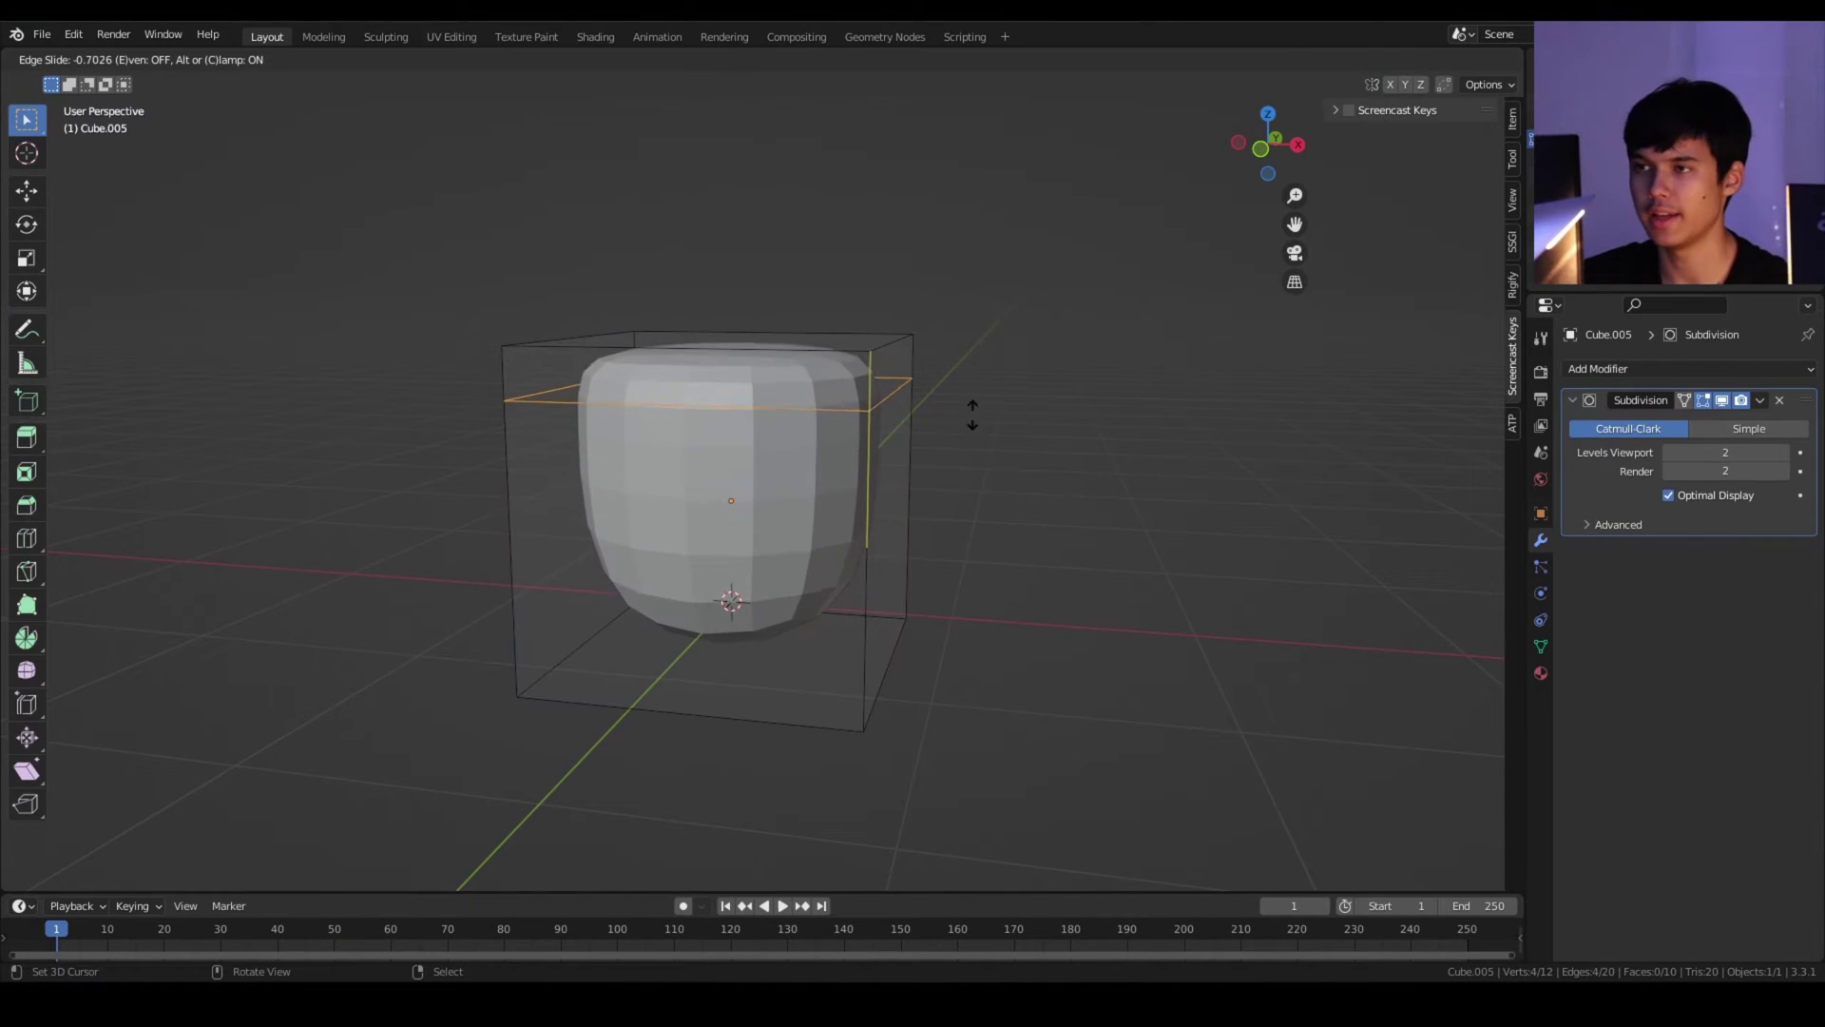
{"action": "left_click", "coordinate": [971, 415]}
{"action": "key", "text": "e"}
{"action": "left_click", "coordinate": [971, 414]}
Step: Raise the cube's lower back edges about 1.15 m along Z and widen the underside shoulder edges to about 1.86 along X
{"action": "key", "text": "KP_3"}
{"action": "key", "text": "g"}
{"action": "key", "text": "z"}
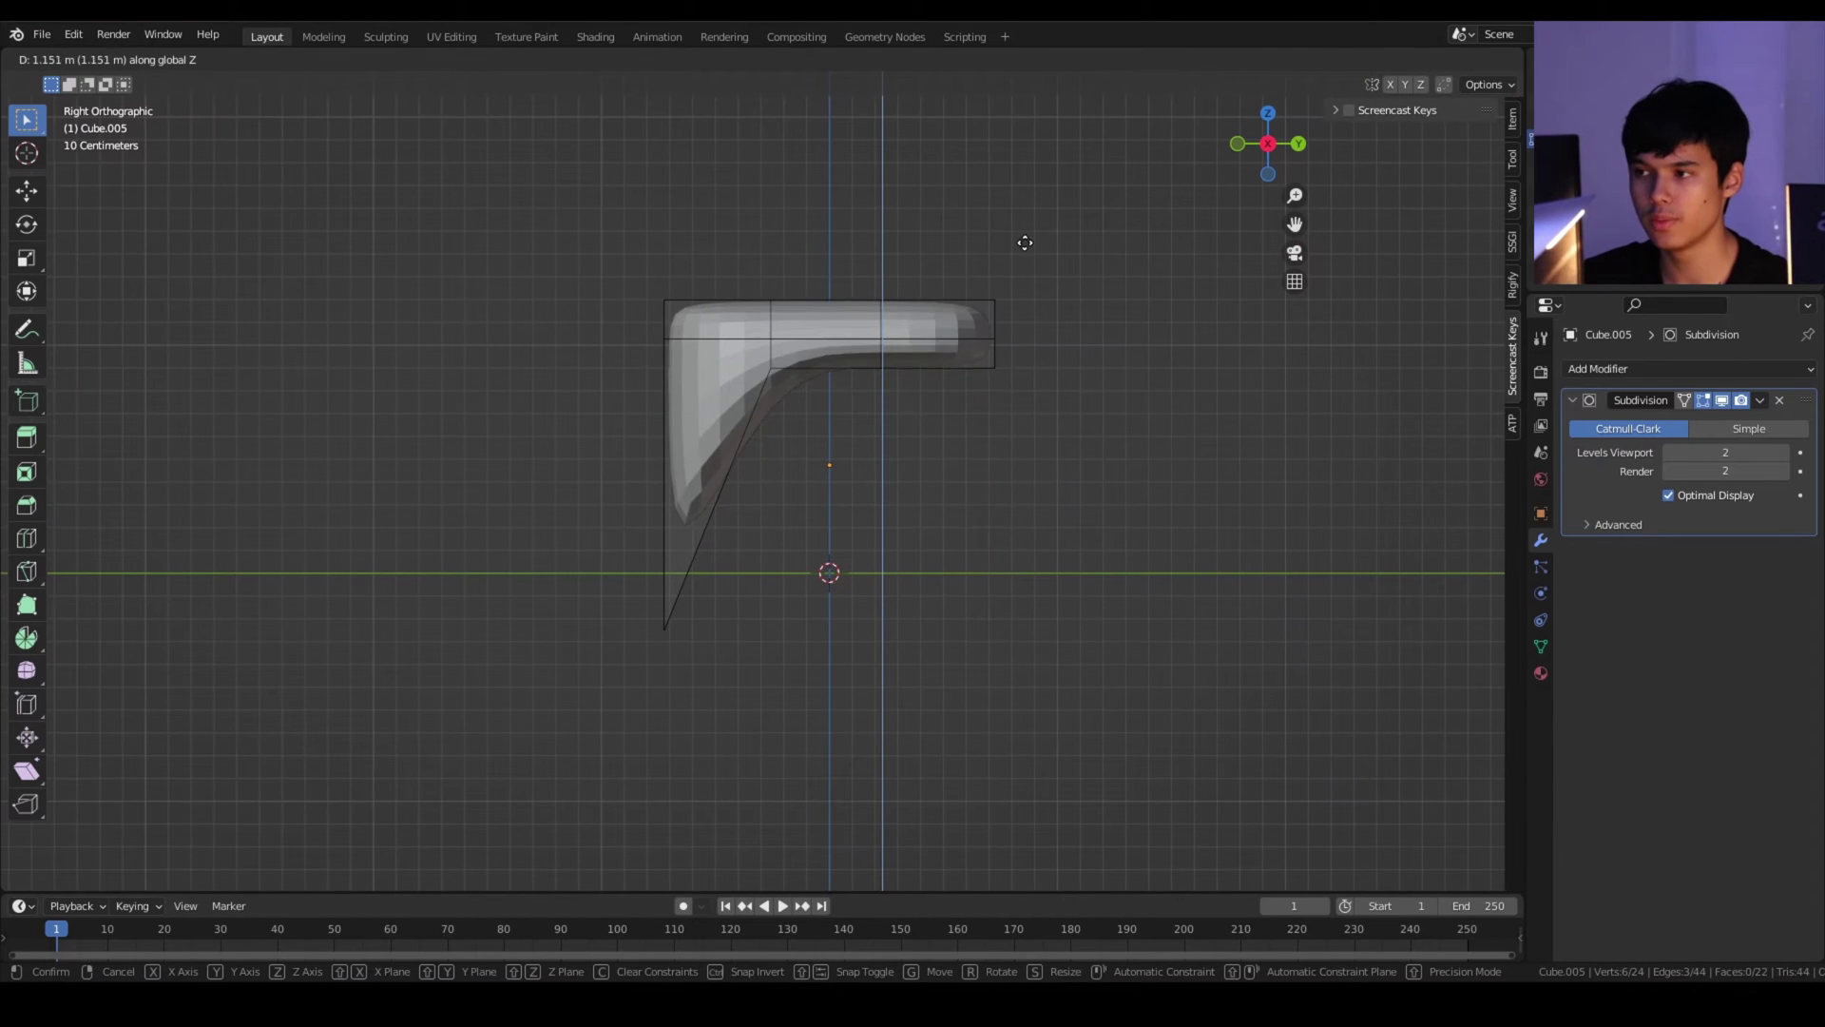
{"action": "key", "text": "KP_5"}
{"action": "middle_click_drag", "start_coordinate": [911, 449], "coordinate": [998, 672]}
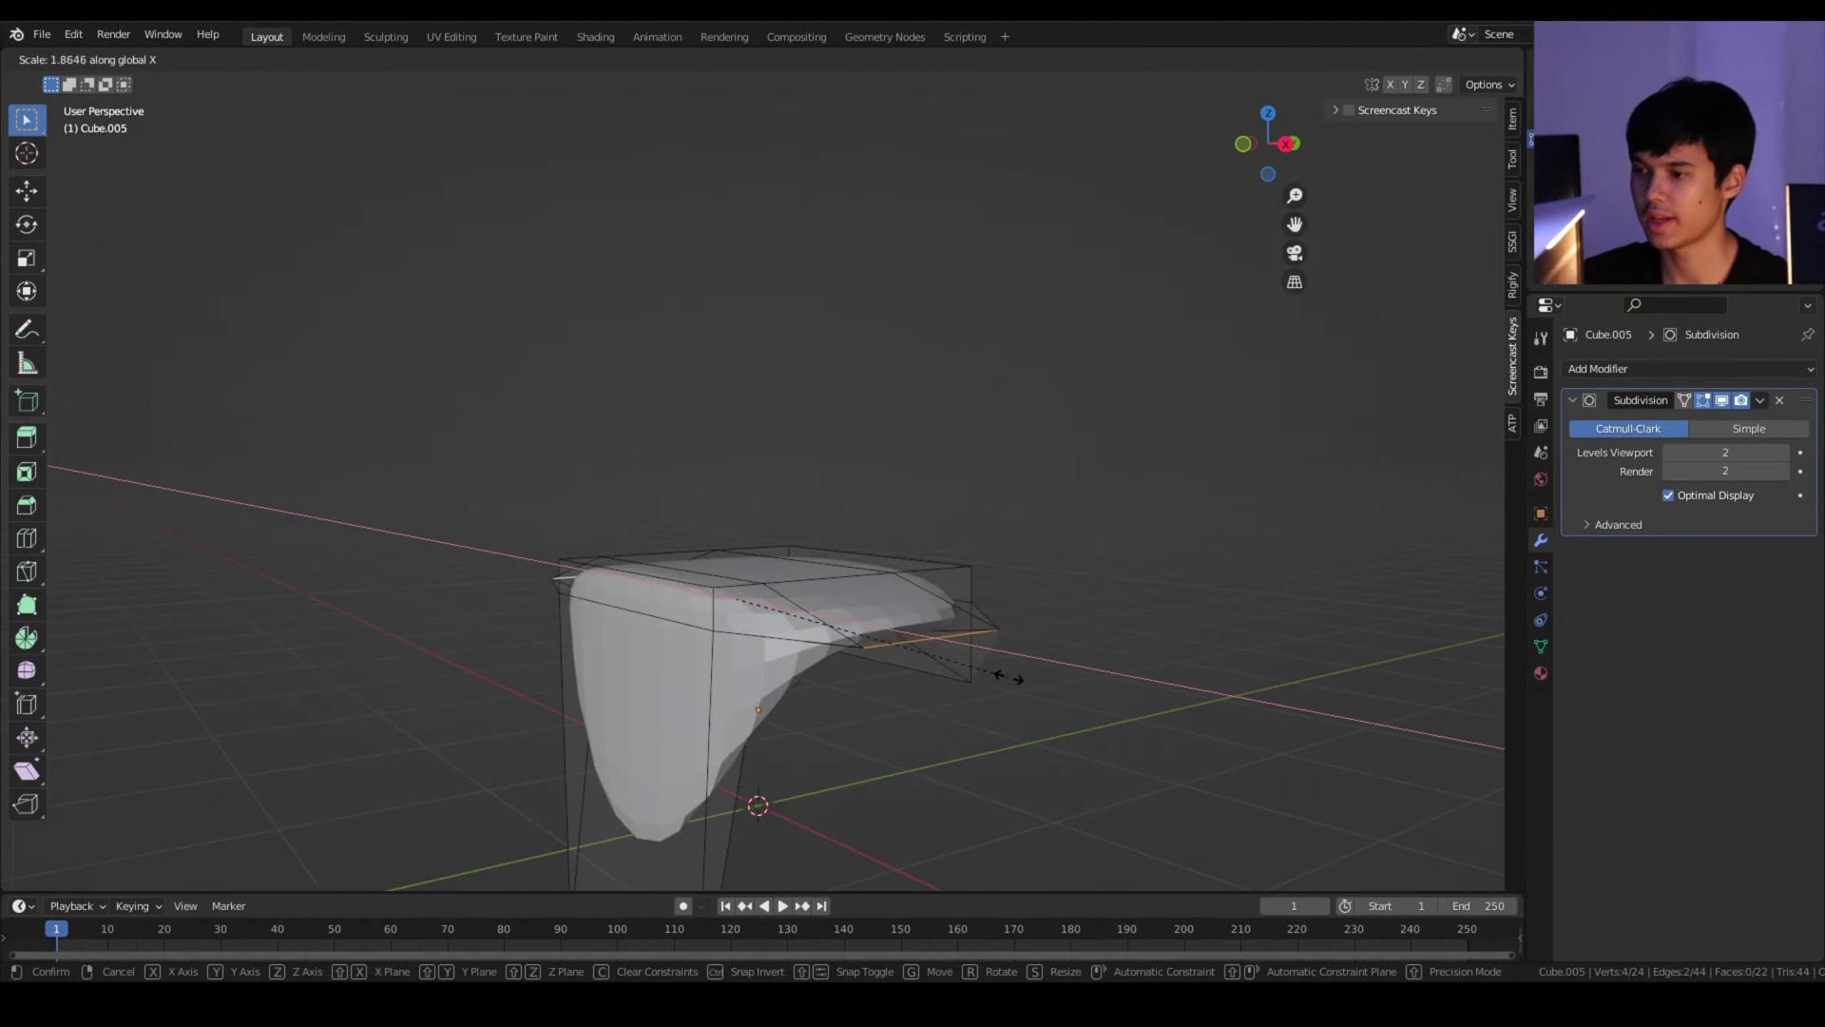
{"action": "left_click", "coordinate": [929, 652]}
Step: With smooth proportional editing, move the front upper edge -0.147 m along Z and about 0.15 m along Y
{"action": "key", "text": "o"}
{"action": "key", "text": "g"}
{"action": "key", "text": "z"}
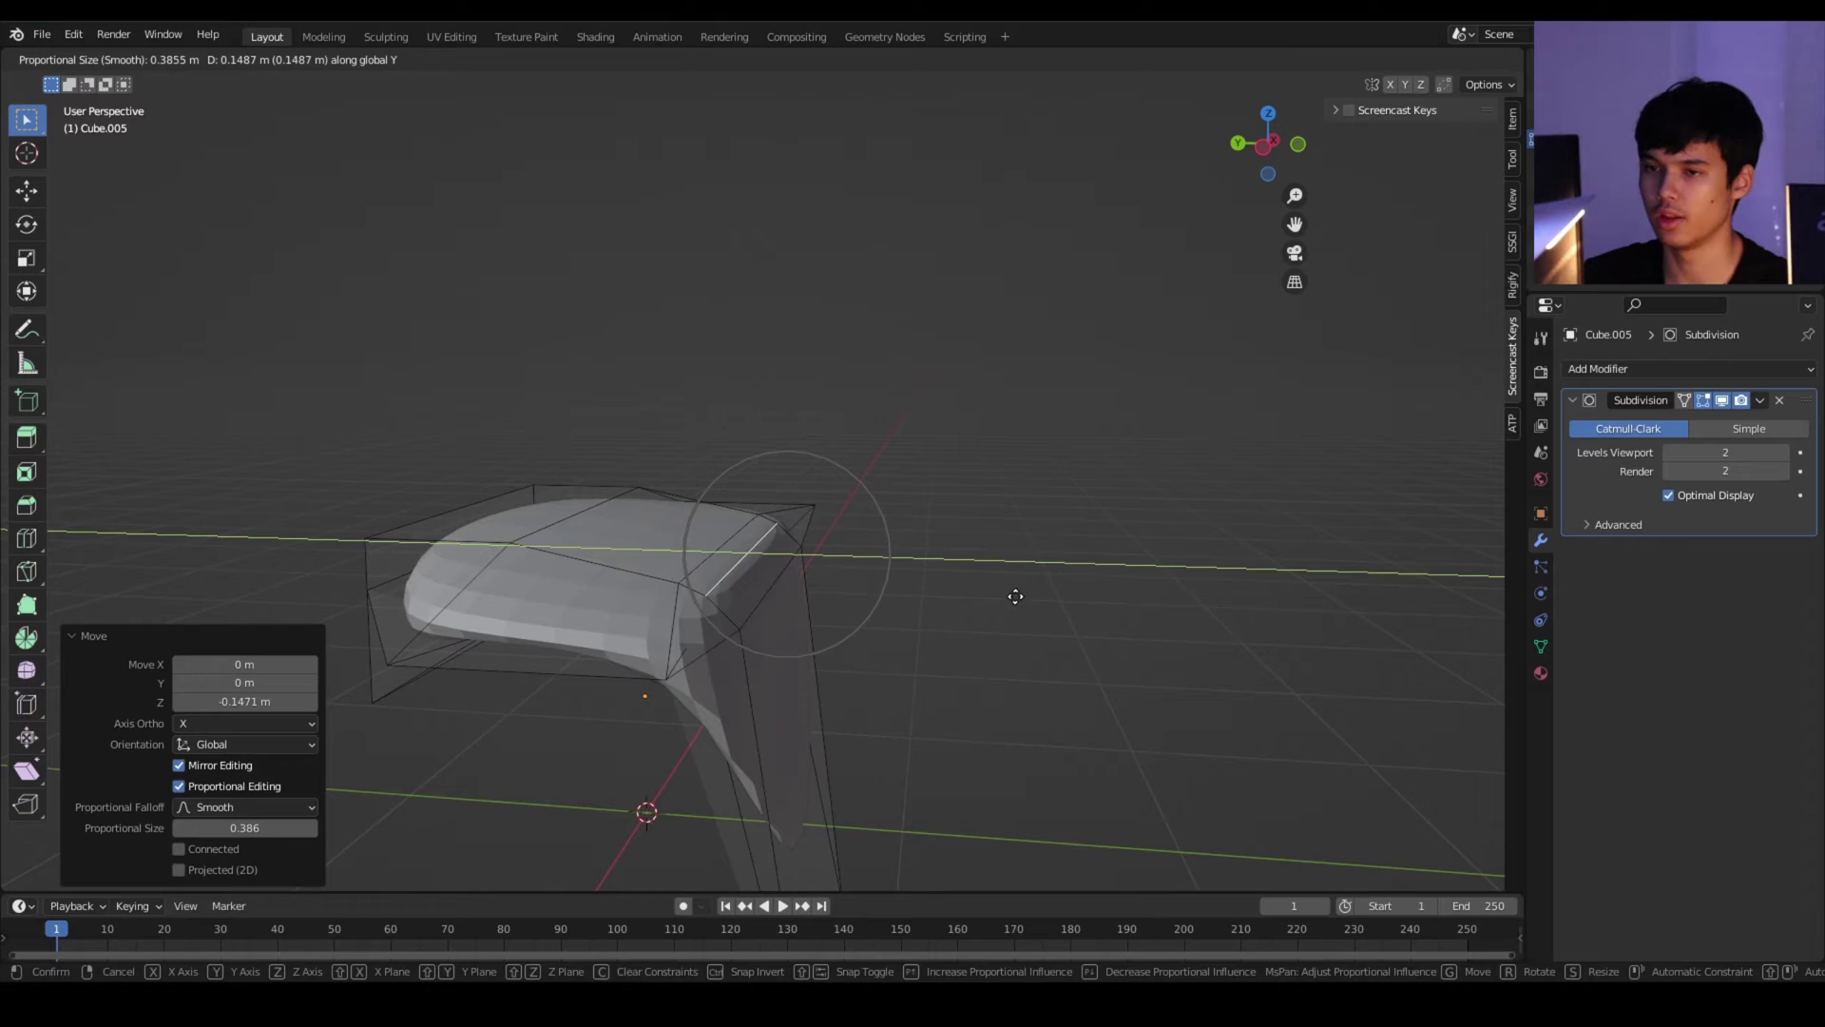
{"action": "left_click", "coordinate": [1015, 596]}
Step: Adjust the front chest edge's height and narrow it to about 0.67 along X with proportional editing
{"action": "middle_click_drag", "start_coordinate": [1015, 596], "coordinate": [868, 684]}
{"action": "key", "text": "g"}
{"action": "key", "text": "z"}
{"action": "key", "text": "s"}
{"action": "key", "text": "x"}
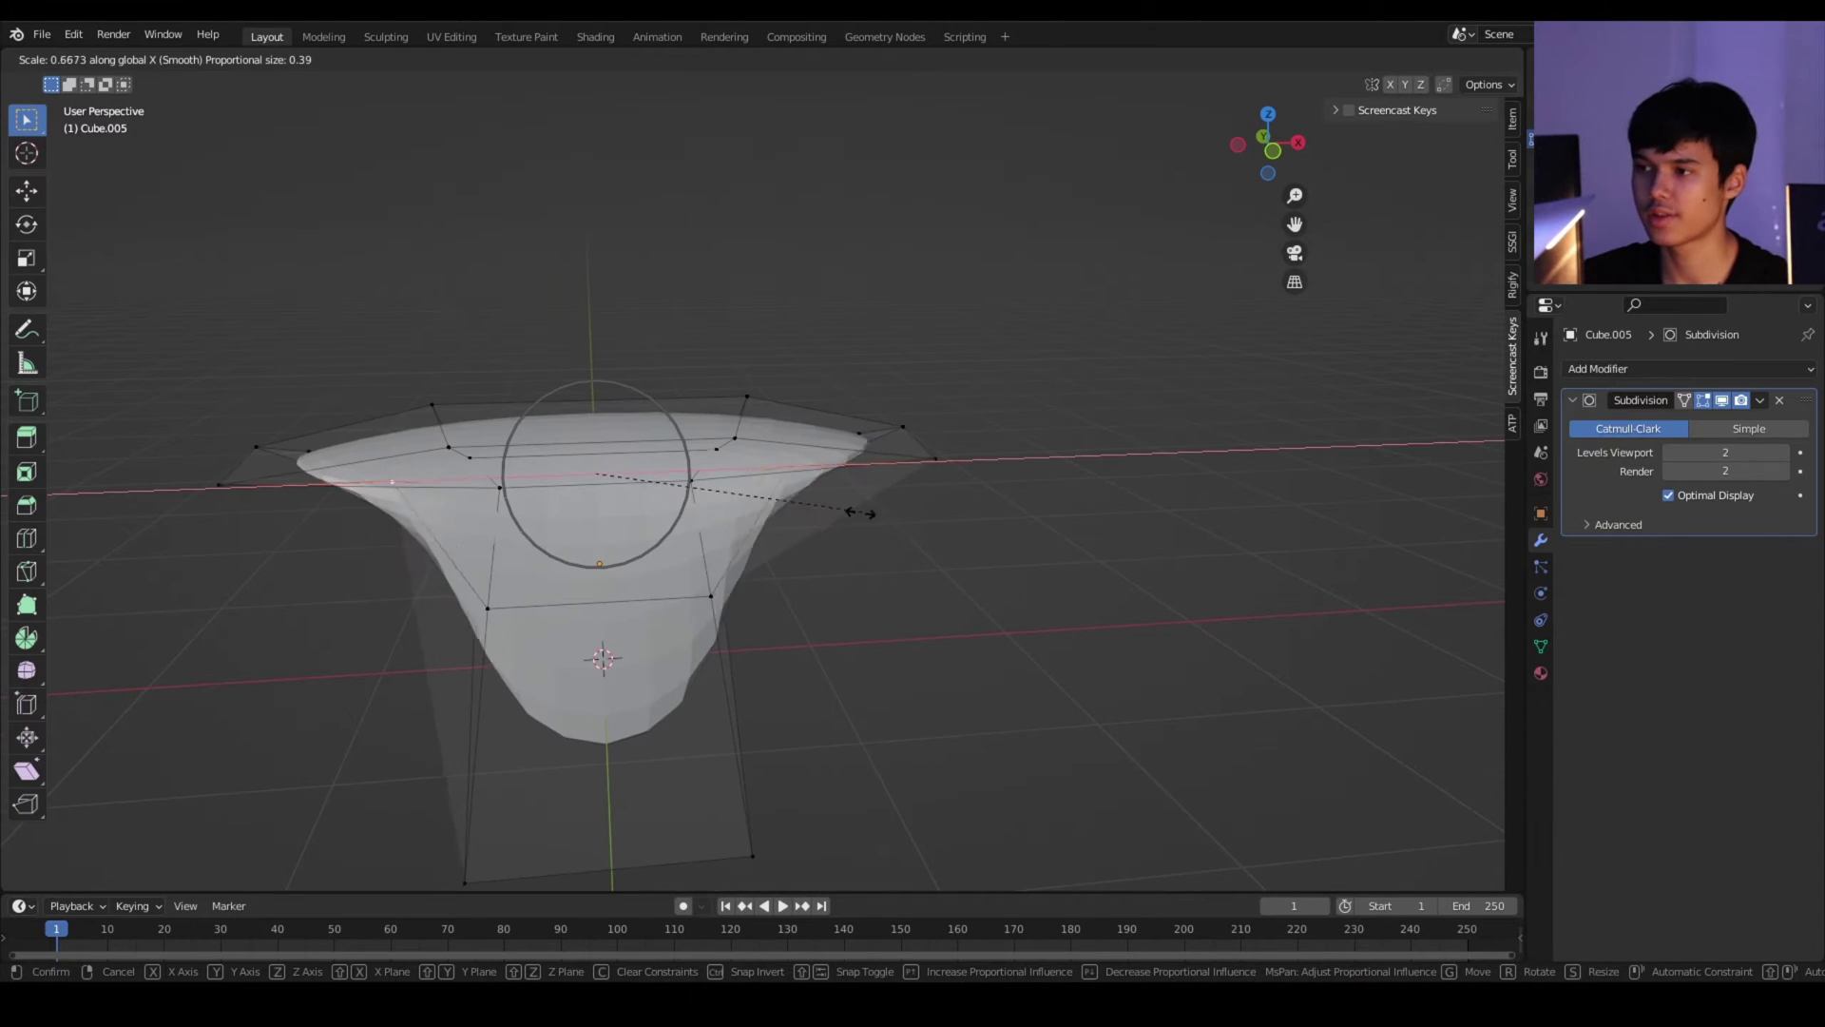
{"action": "left_click", "coordinate": [913, 524]}
{"action": "key", "text": "Tab"}
{"action": "key", "text": "Tab"}
Step: Inset the two middle faces on top of the shoulders by about 0.34 m as the neck base
{"action": "middle_click_drag", "start_coordinate": [530, 469], "coordinate": [941, 570]}
{"action": "key", "text": "g"}
{"action": "key", "text": "y"}
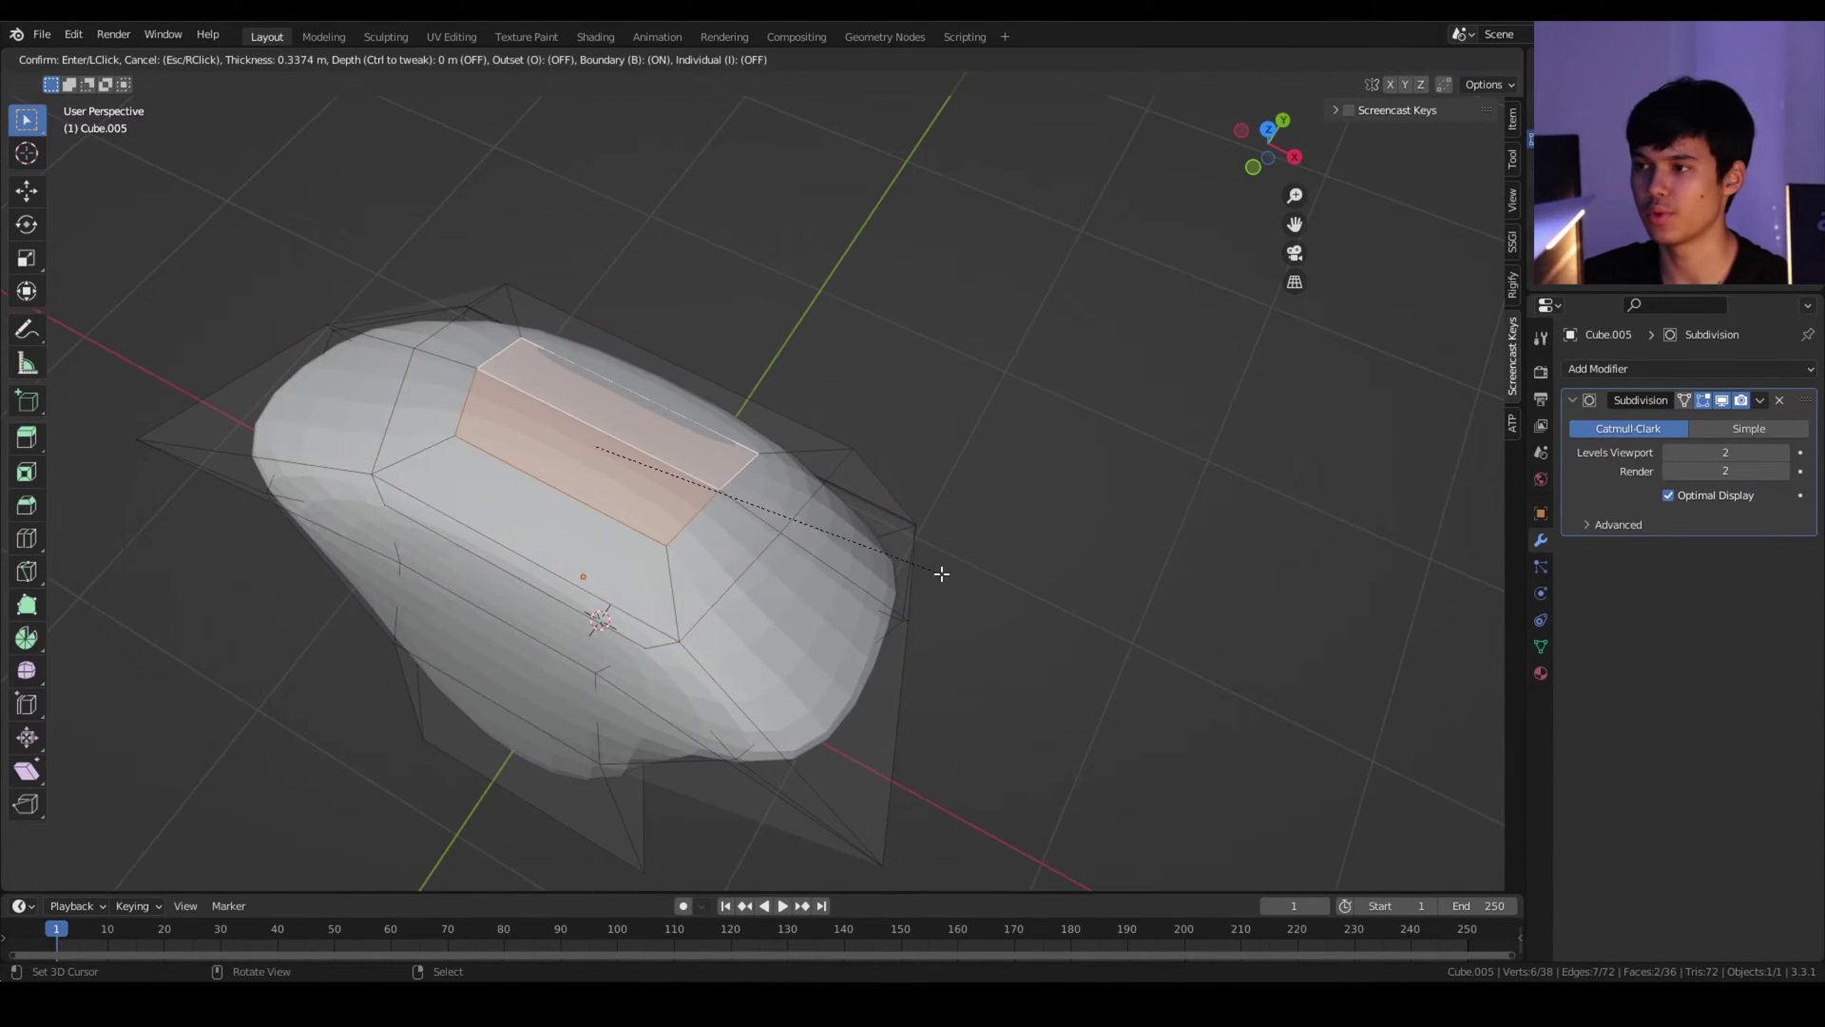
{"action": "left_click", "coordinate": [820, 564]}
Step: Extrude the inset top faces upward about 0.62 m to form the bust's neck
{"action": "middle_click_drag", "start_coordinate": [820, 563], "coordinate": [779, 400]}
{"action": "key", "text": "g"}
{"action": "key", "text": "z"}
{"action": "left_click", "coordinate": [786, 351]}
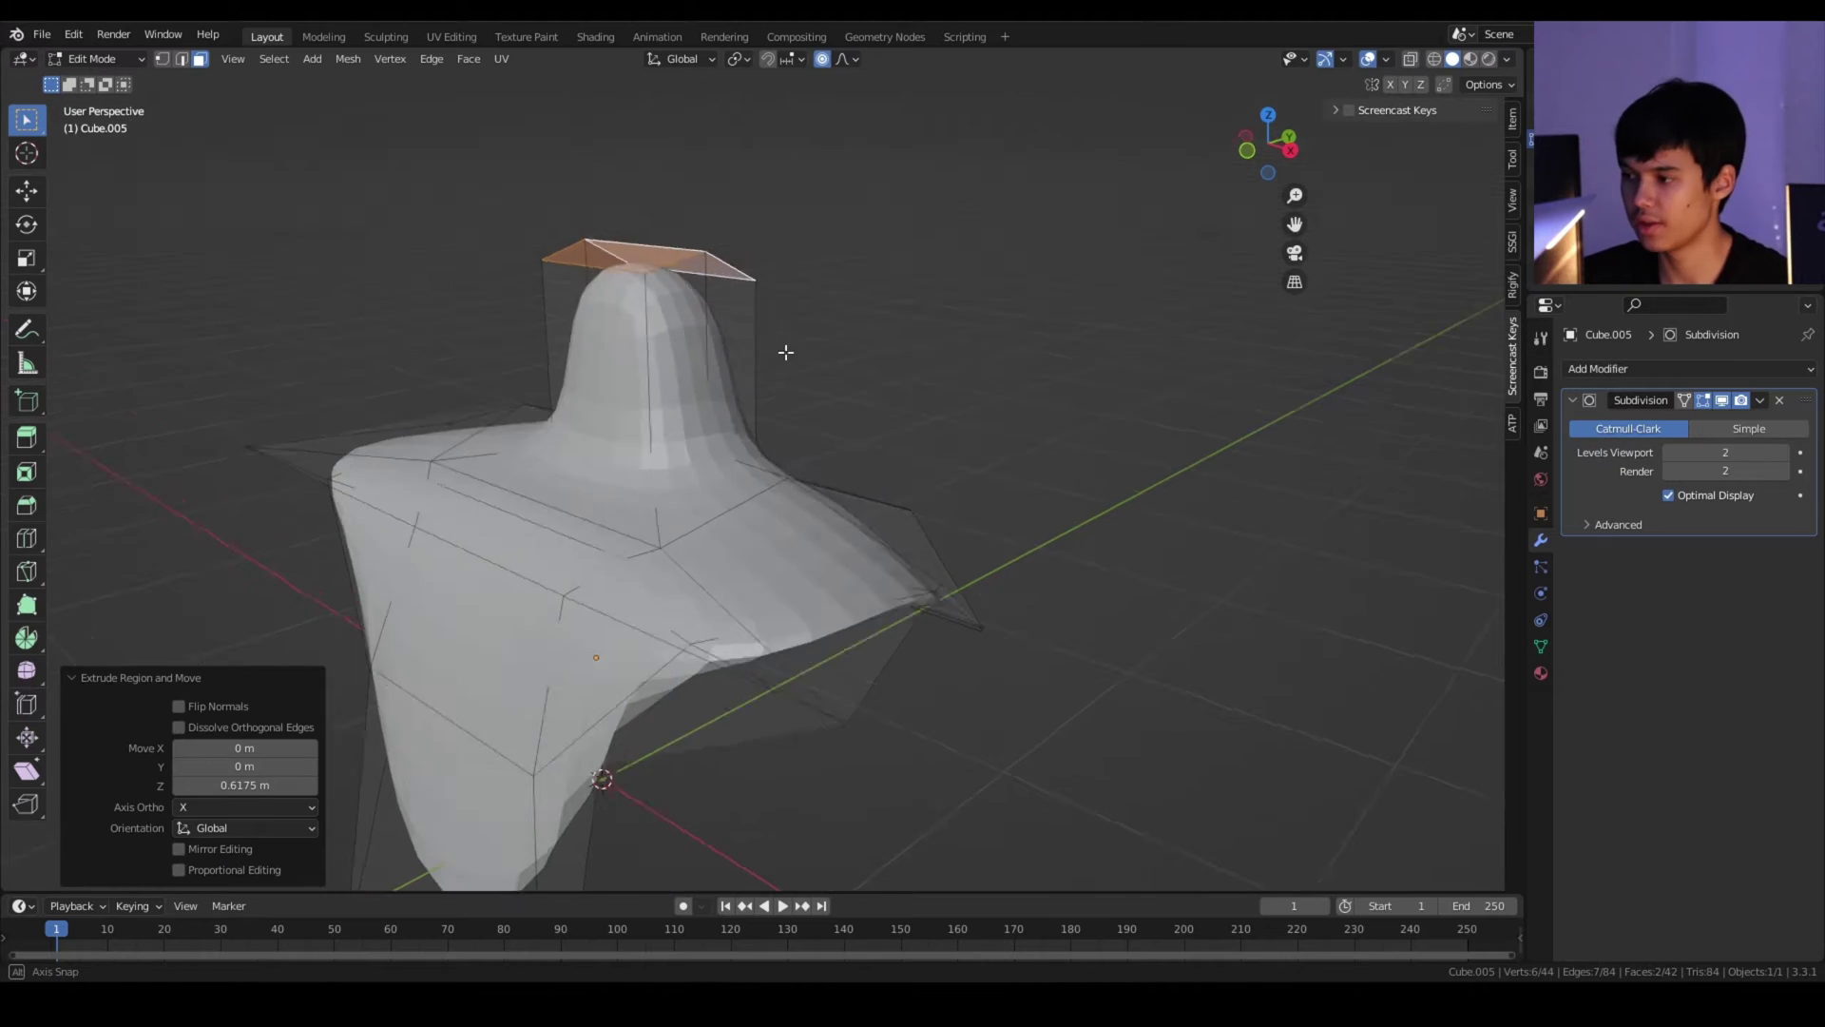
Step: Scale the neck's top faces to 1.431 along Y
{"action": "left_click_drag", "start_coordinate": [1268, 142], "coordinate": [1285, 144]}
{"action": "key", "text": "KP_7"}
{"action": "key", "text": "s"}
{"action": "key", "text": "y"}
{"action": "left_click", "coordinate": [811, 474]}
Step: Add an edge loop close to the neck's upper rim to sharpen it, and return to Object Mode
{"action": "key", "text": "KP_1"}
{"action": "key", "text": "ctrl+r"}
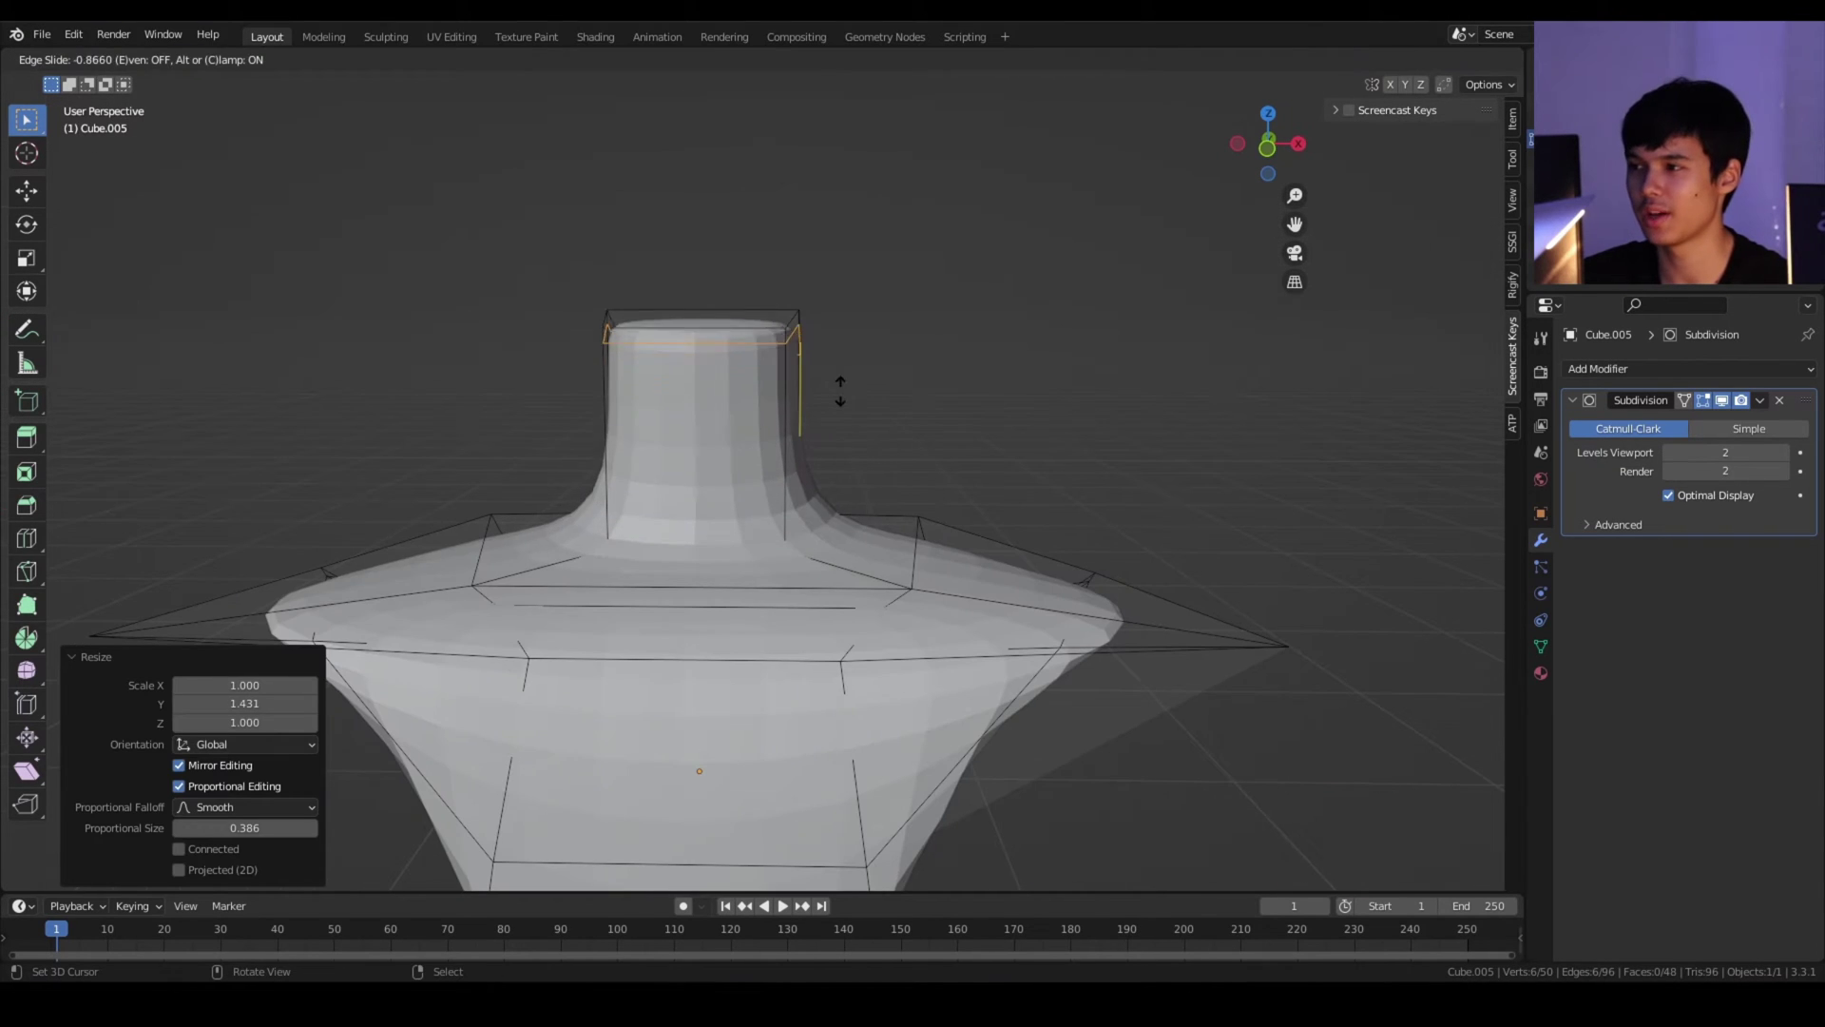
{"action": "left_click", "coordinate": [840, 381]}
{"action": "key", "text": "Tab"}
{"action": "middle_click_drag", "start_coordinate": [966, 338], "coordinate": [1141, 380]}
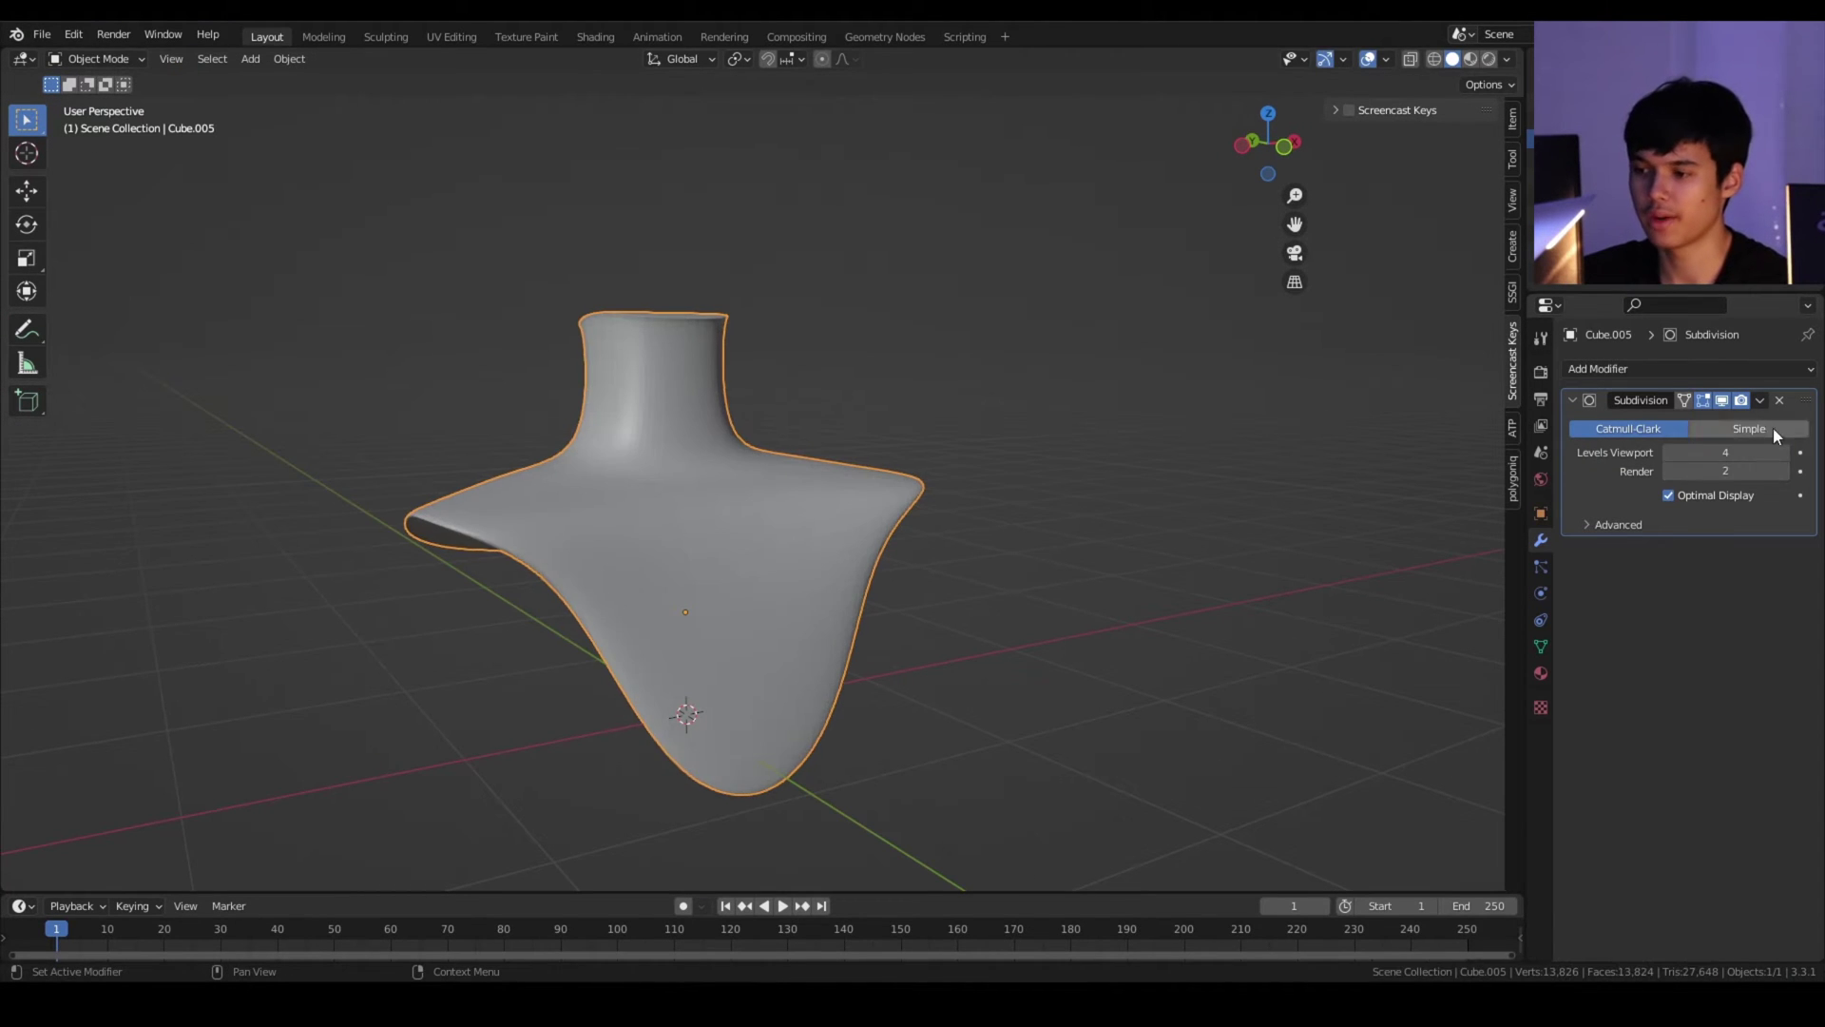
Step: Apply the bust's Subdivision modifier and shade it smooth with Auto Smooth at 30°
{"action": "left_click", "coordinate": [1726, 429]}
{"action": "left_click", "coordinate": [289, 59]}
{"action": "left_click", "coordinate": [314, 480]}
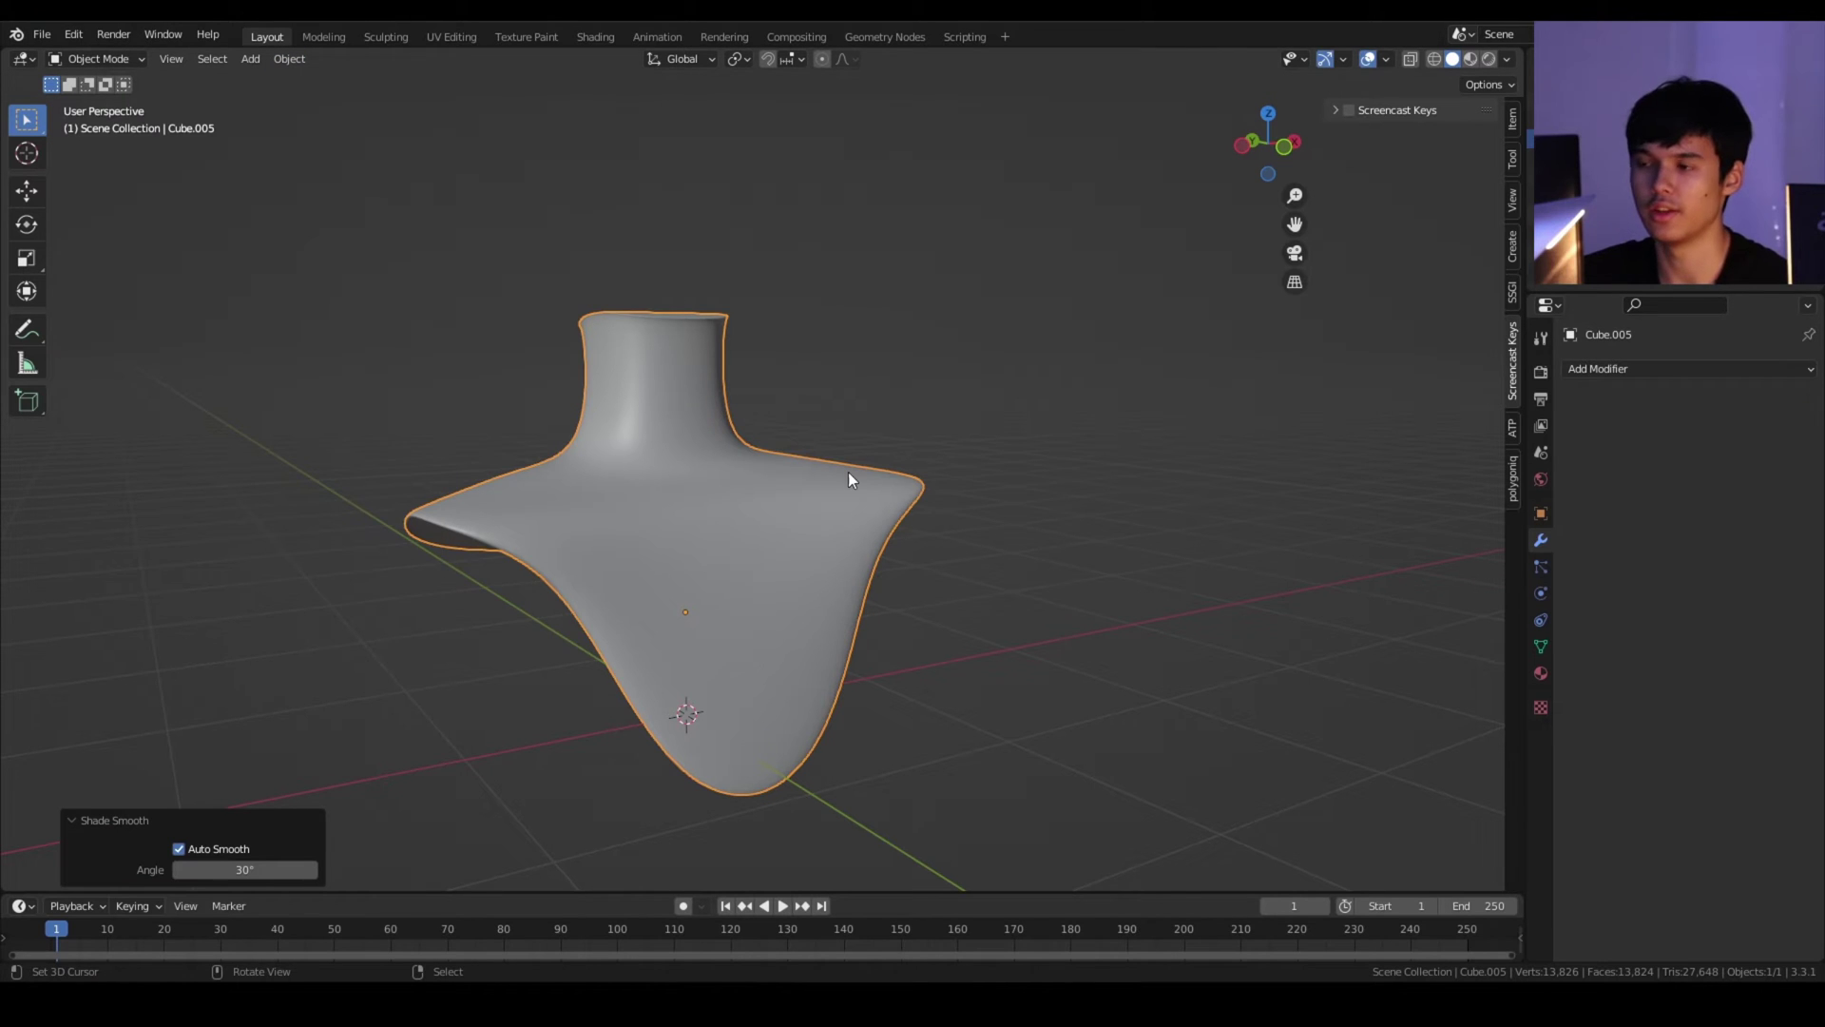
{"action": "key", "text": "alt+a"}
{"action": "mouse_move", "coordinate": [778, 490]}
{"action": "middle_mouse_down"}
{"action": "mouse_move", "coordinate": [502, 479]}
{"action": "mouse_move", "coordinate": [844, 488]}
{"action": "middle_mouse_up"}
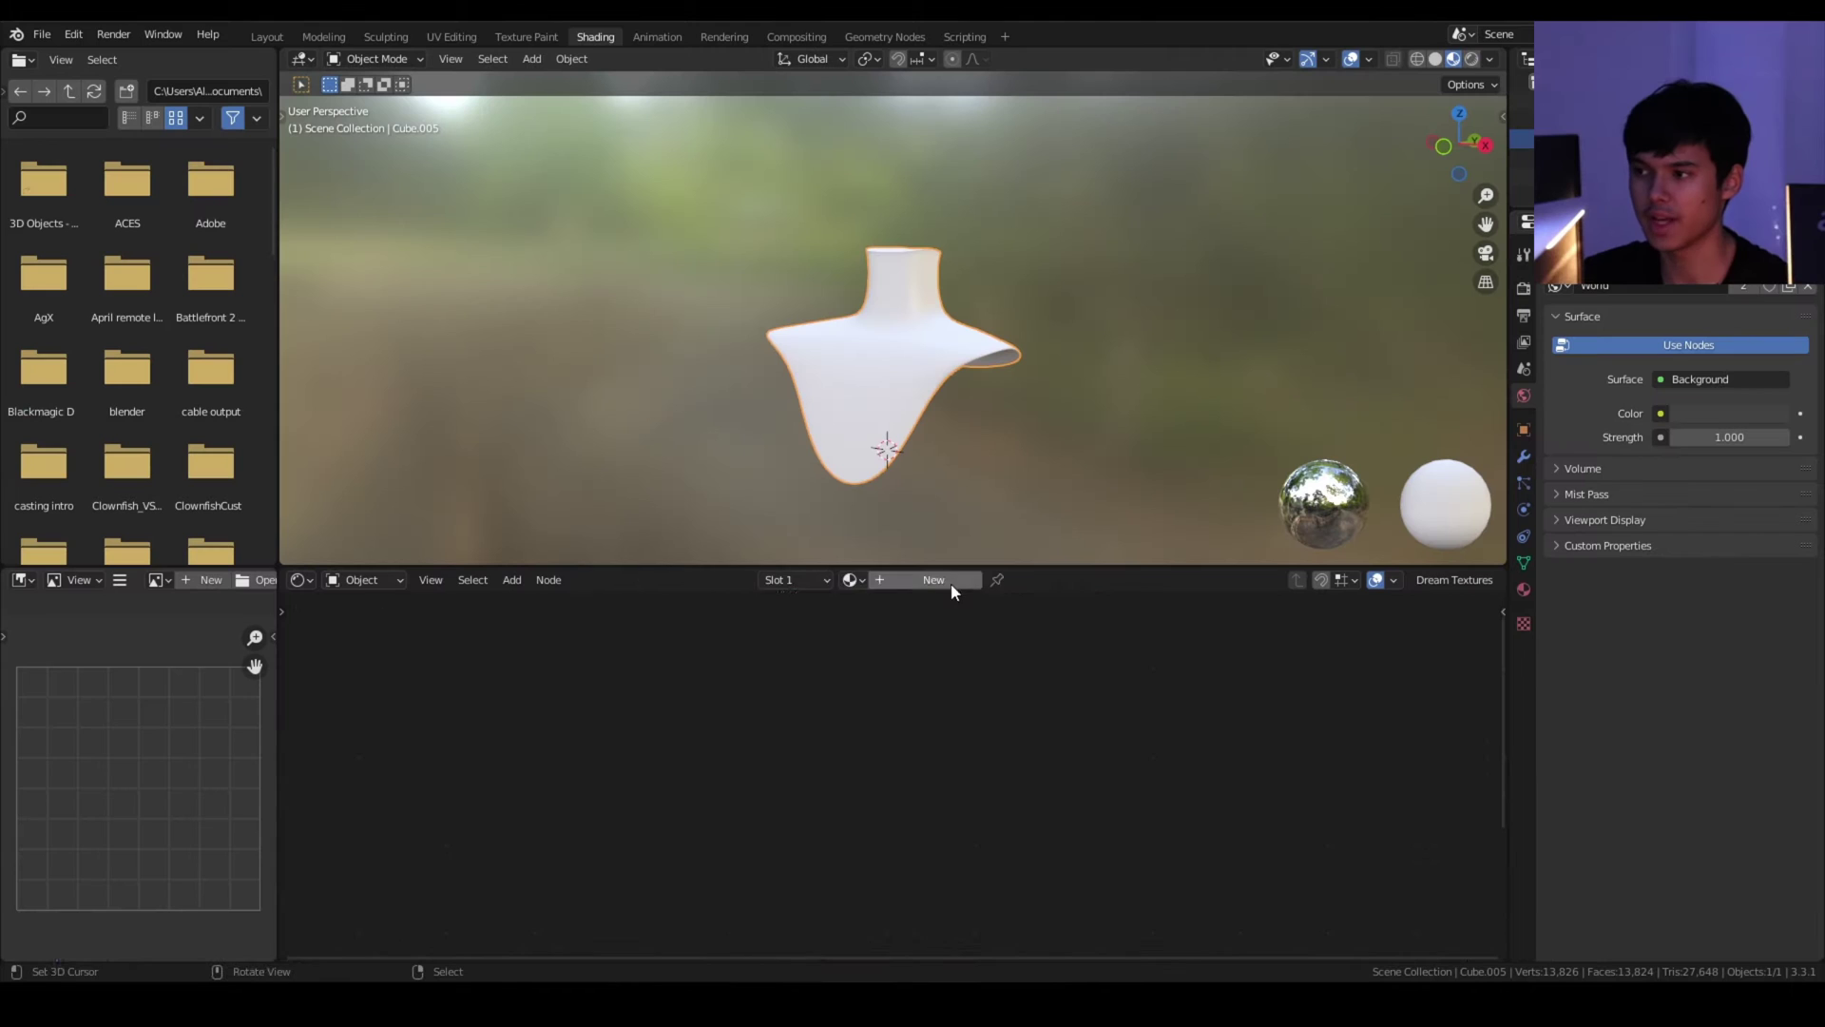
Step: Create a new pink material for the bust and feed the TexturesCom_Fabric_Felt height image, as Generic Data, into a Bump node
{"action": "left_click", "coordinate": [951, 585]}
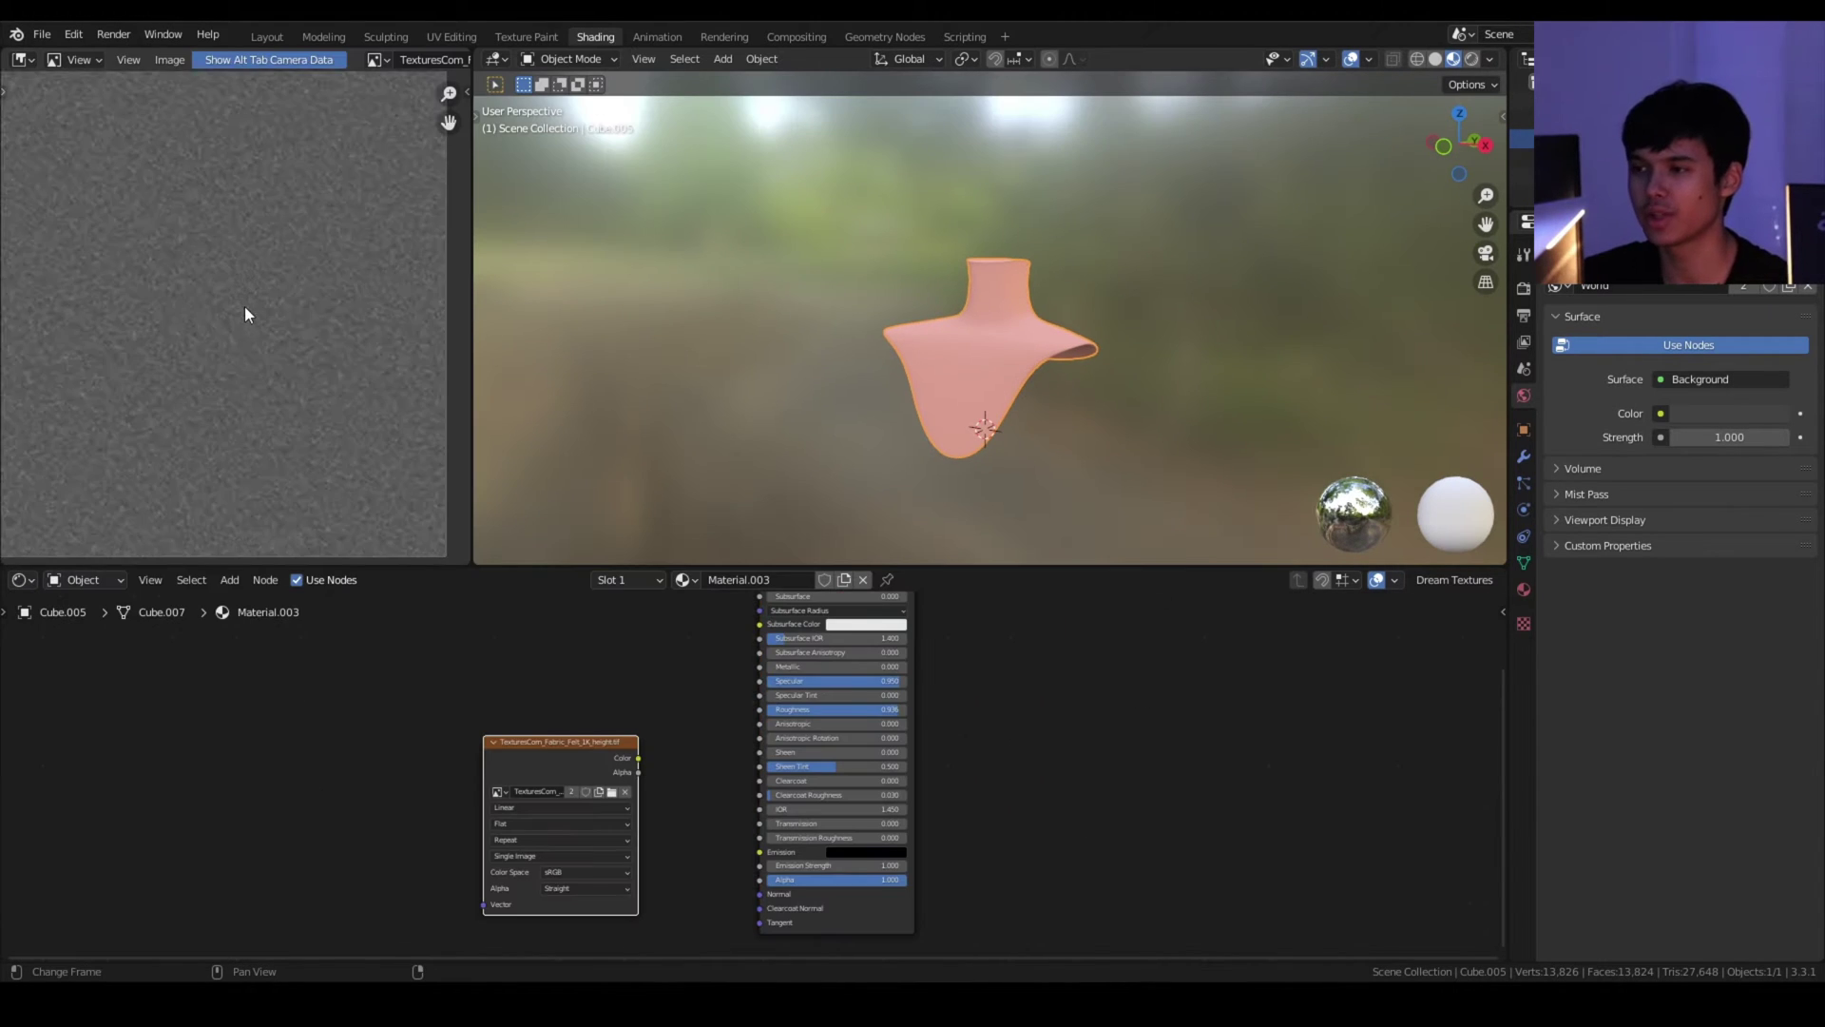
{"action": "middle_click_drag", "start_coordinate": [243, 307], "coordinate": [254, 325]}
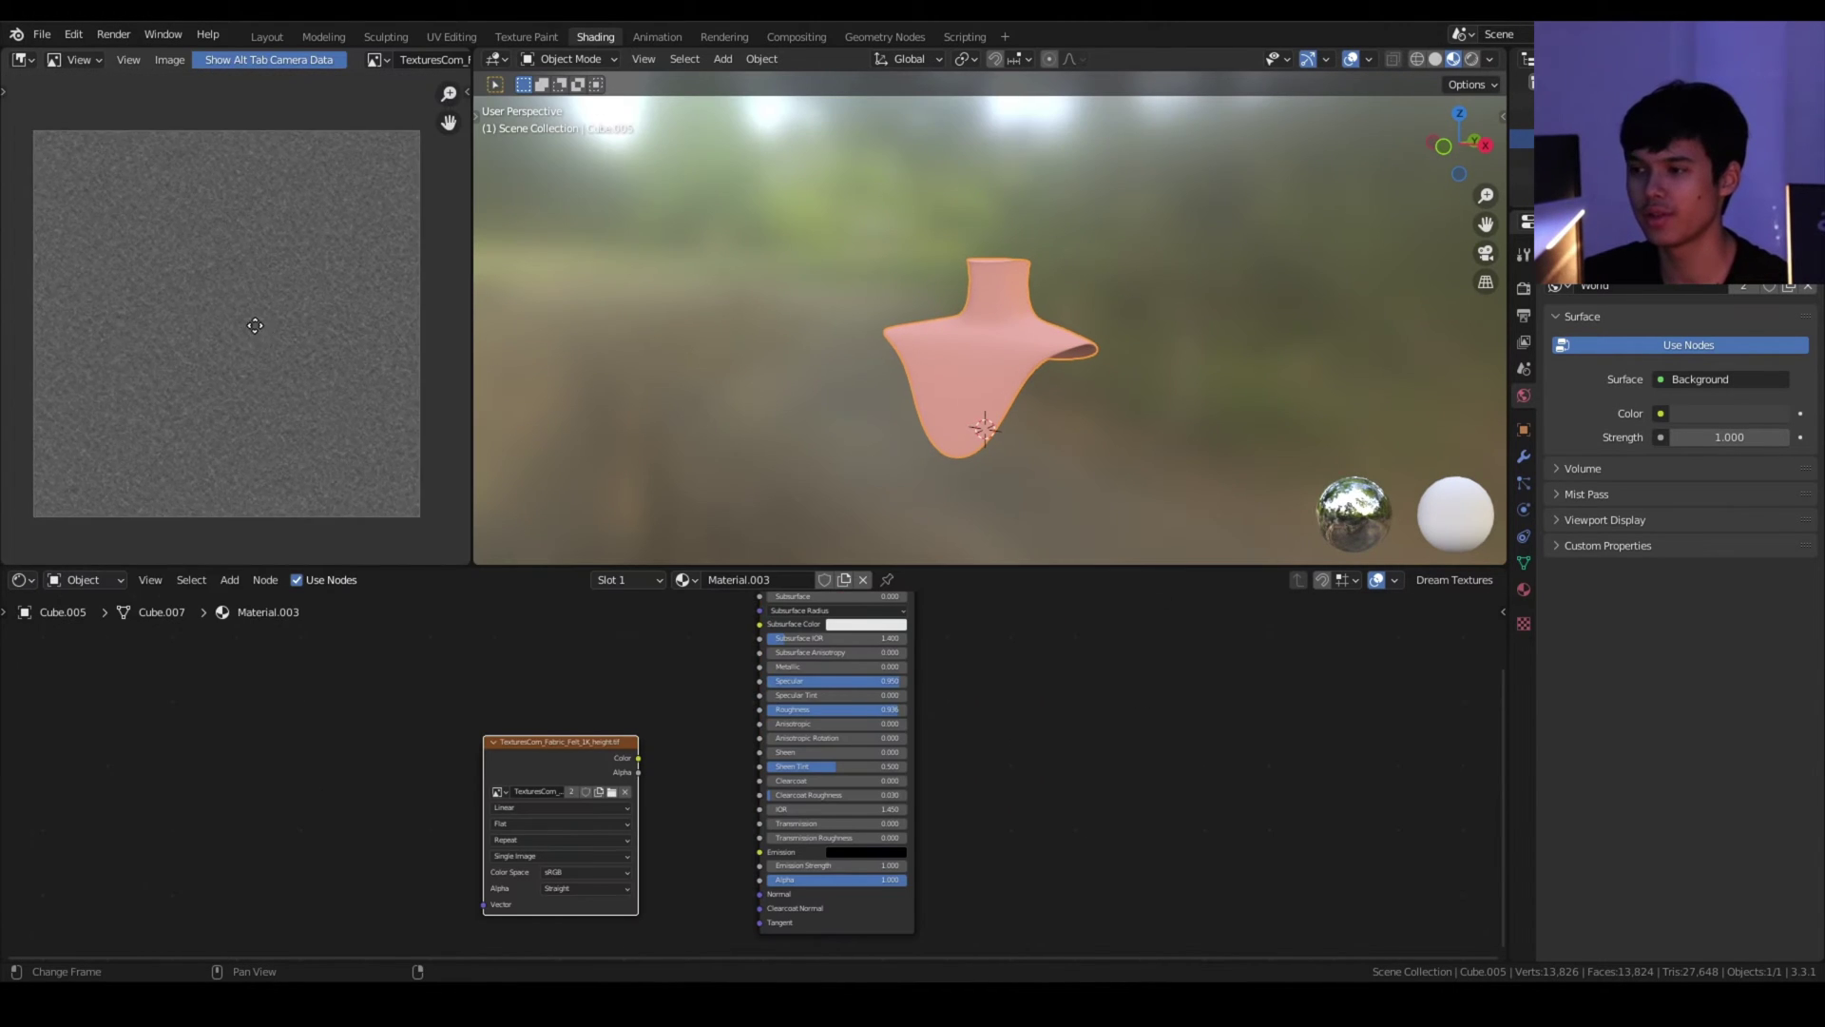
{"action": "scroll", "coordinate": [243, 331], "scroll_direction": "down", "scroll_amount": 2}
{"action": "scroll", "coordinate": [226, 336], "scroll_direction": "up", "scroll_amount": 4}
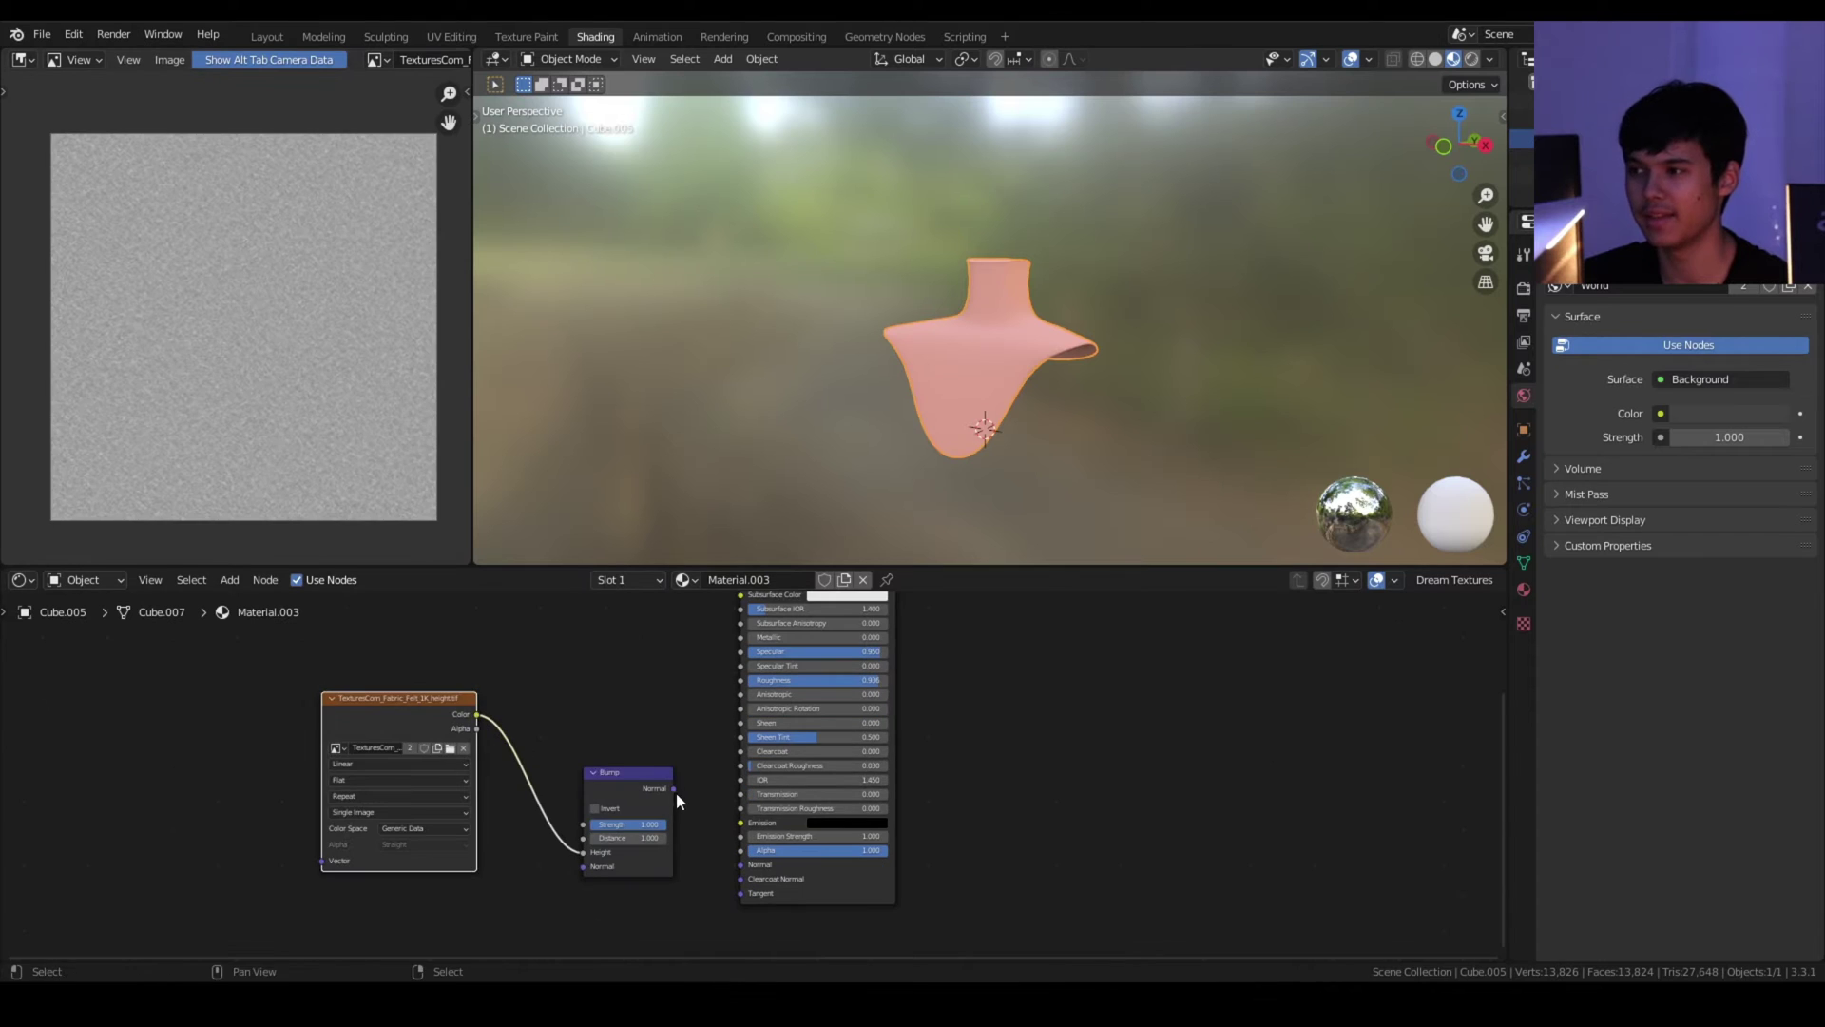
Step: Unwrap all faces of the bust with Cylinder Projection
{"action": "middle_click_drag", "start_coordinate": [985, 414], "coordinate": [958, 437]}
{"action": "key", "text": "Tab"}
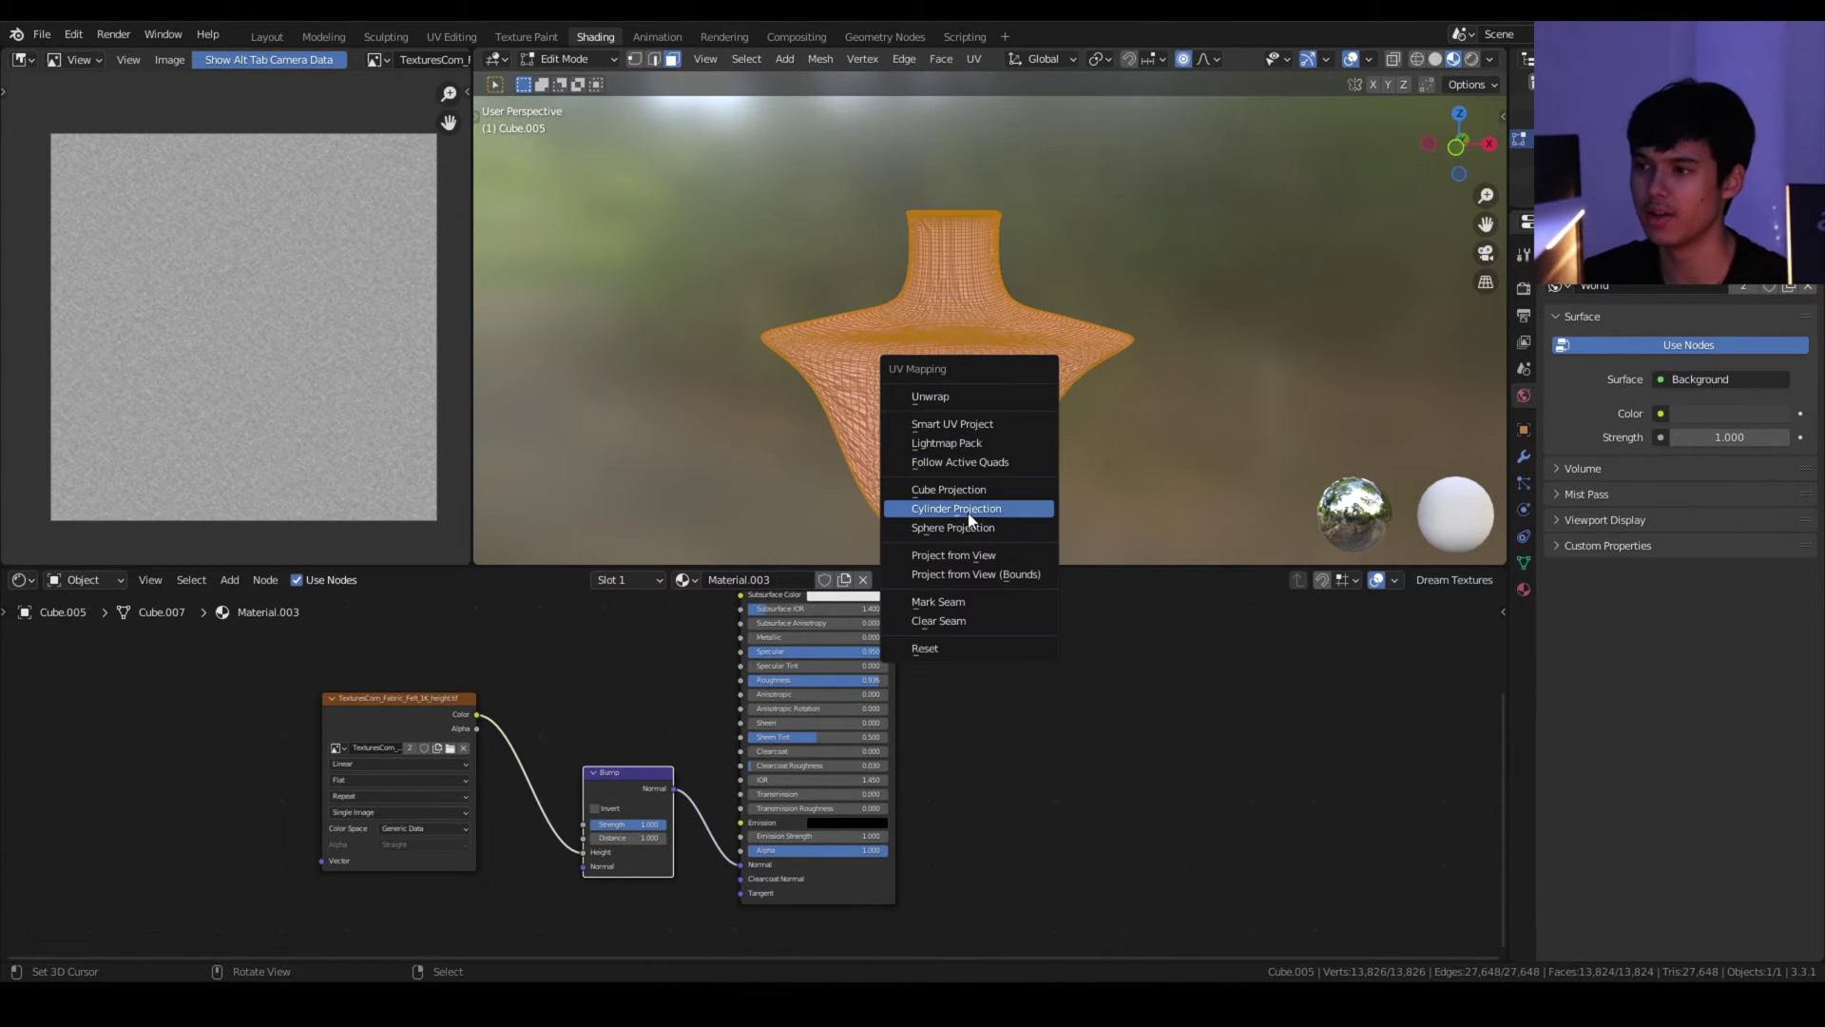
{"action": "left_click", "coordinate": [970, 518]}
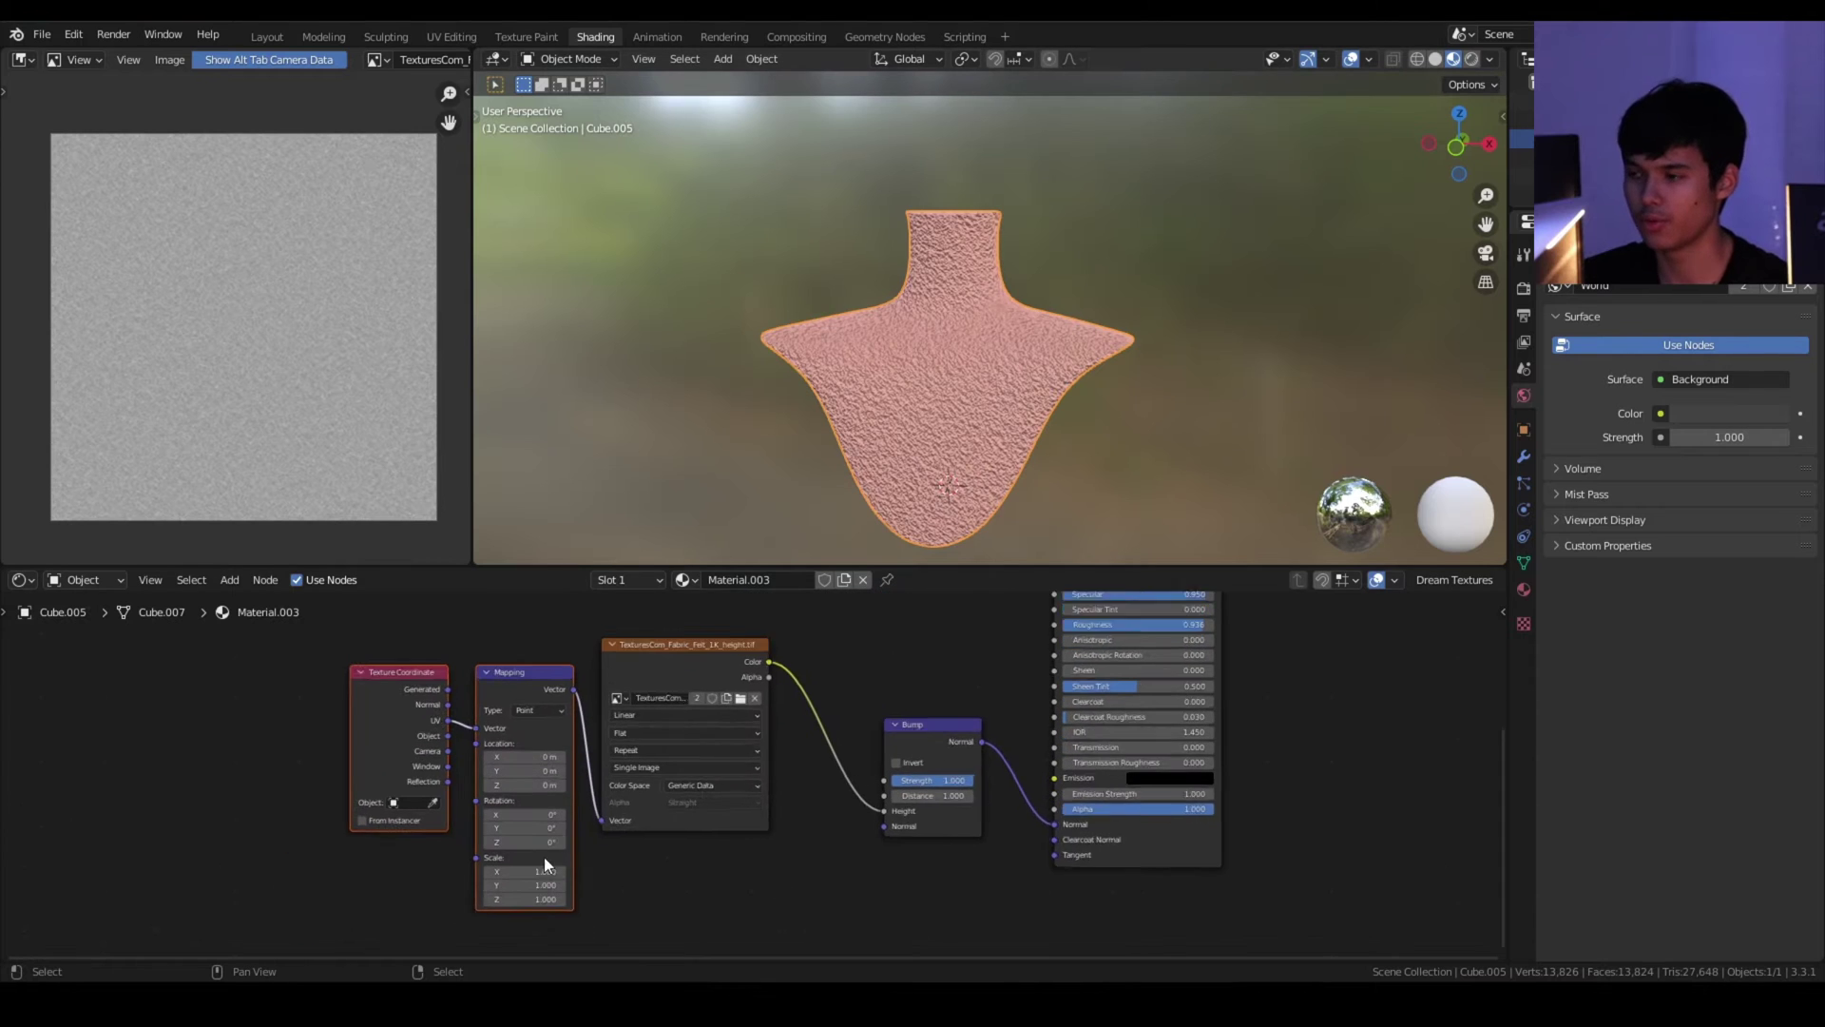
Step: Change the X and Y scale of the felt texture's Mapping node
{"action": "scroll", "coordinate": [544, 857], "scroll_direction": "up", "scroll_amount": 1}
{"action": "double_click", "coordinate": [541, 873]}
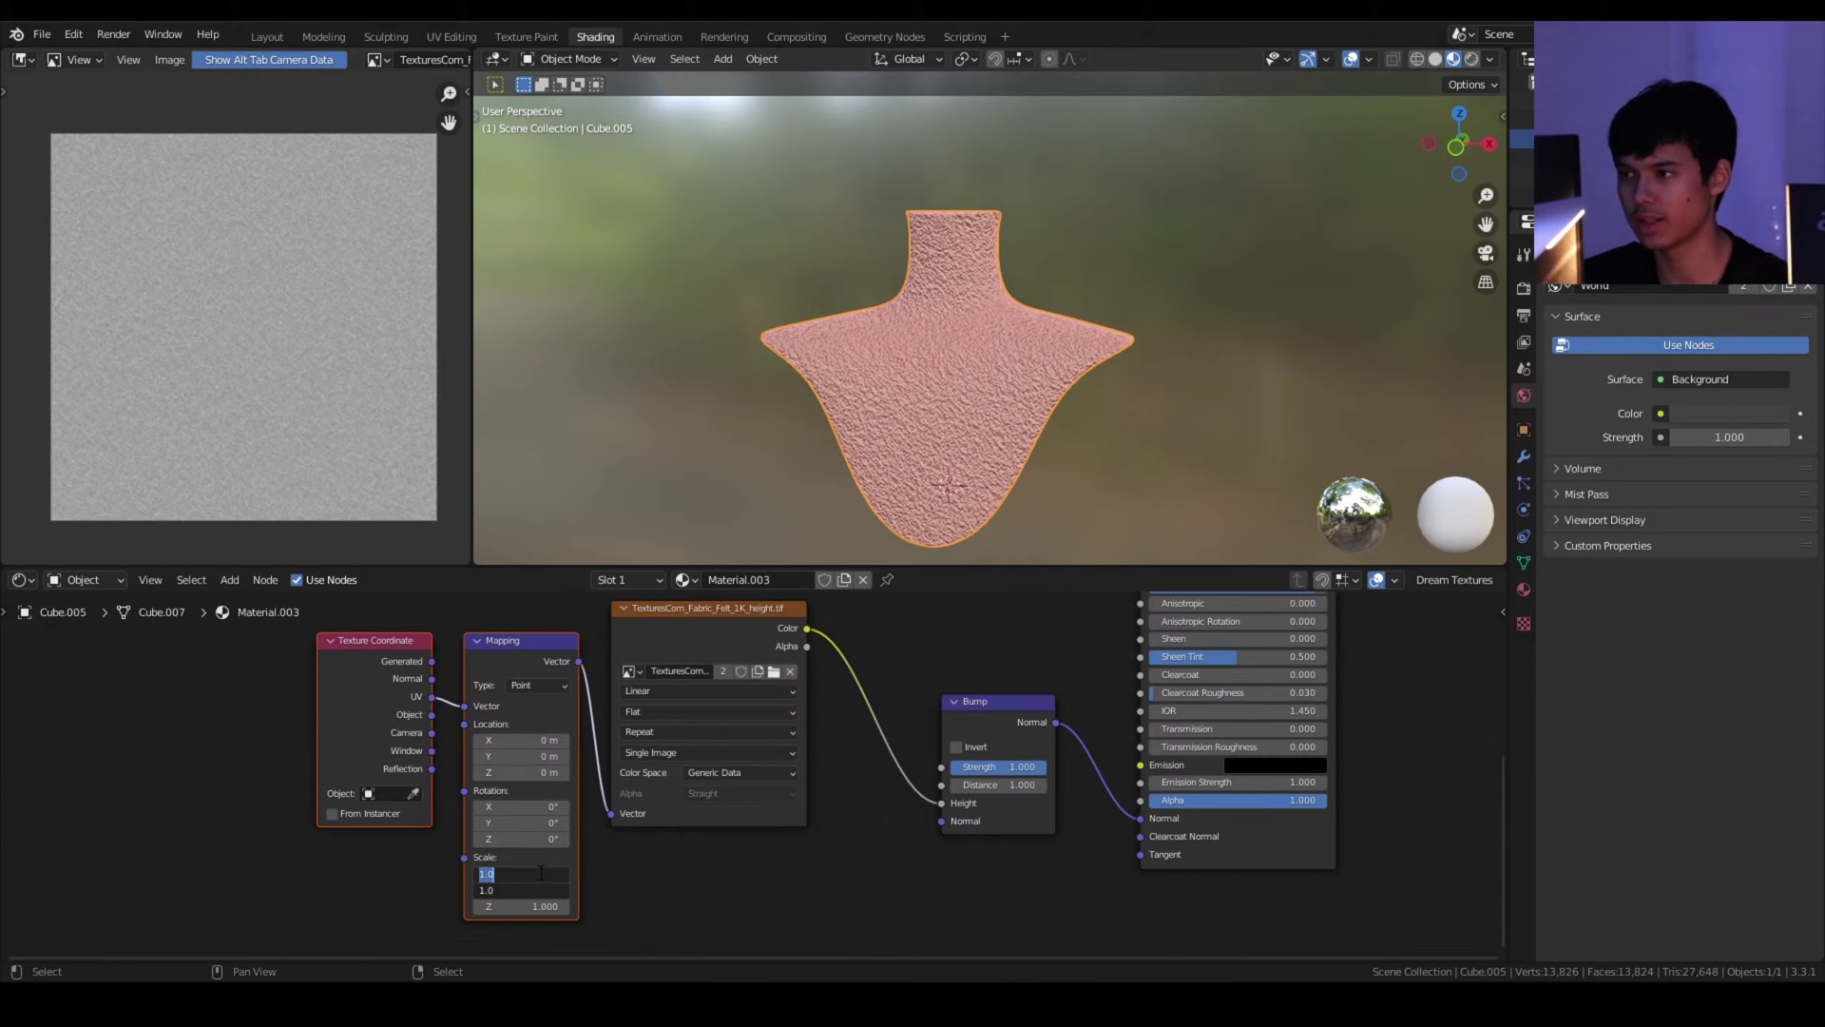
{"action": "key", "text": "Return"}
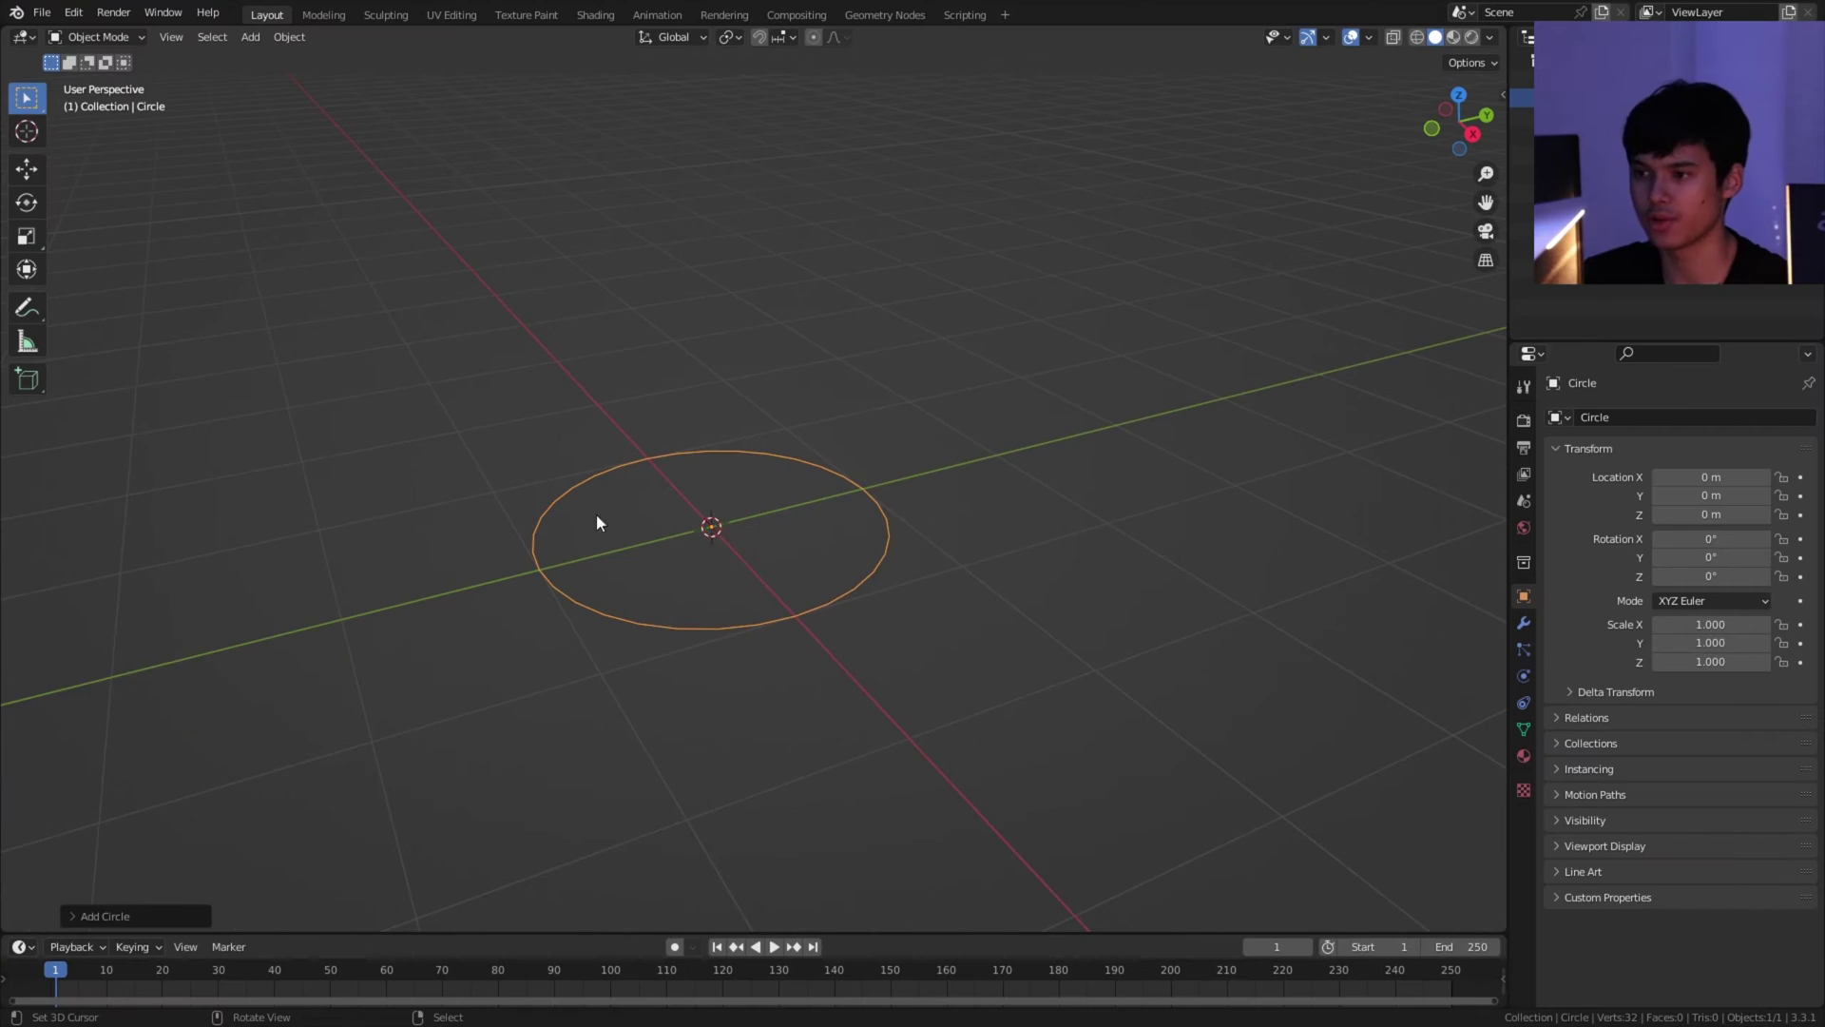
Step: Set the new circle's vertex count to 50
{"action": "double_click", "coordinate": [236, 708]}
{"action": "type", "text": "50"}
{"action": "key", "text": "Return"}
Step: Fill the circle, inset it about 0.26 m and delete the inner face to leave a flat ring
{"action": "key", "text": "Tab"}
{"action": "key", "text": "f"}
{"action": "key", "text": "i"}
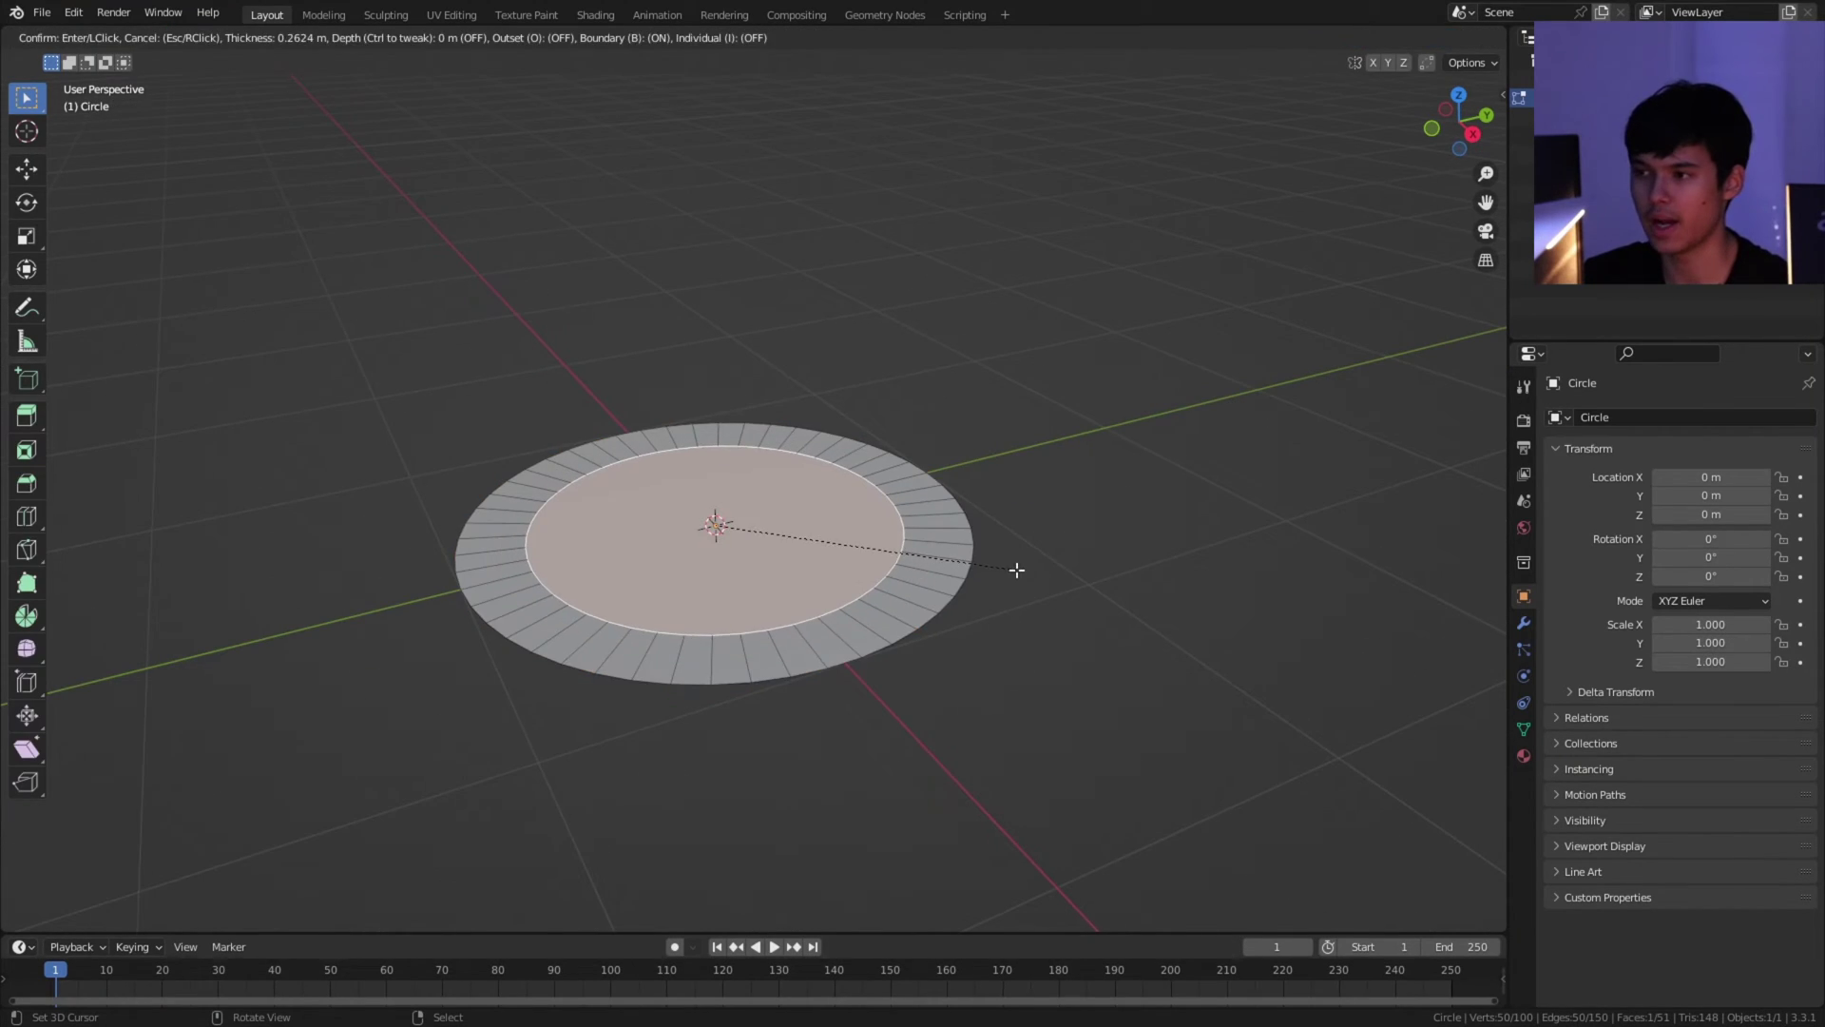
{"action": "left_click", "coordinate": [708, 593]}
{"action": "key", "text": "x"}
{"action": "left_click", "coordinate": [659, 619]}
Step: Extrude the whole flat ring upward about 0.2 m
{"action": "key", "text": "a"}
{"action": "key", "text": "e"}
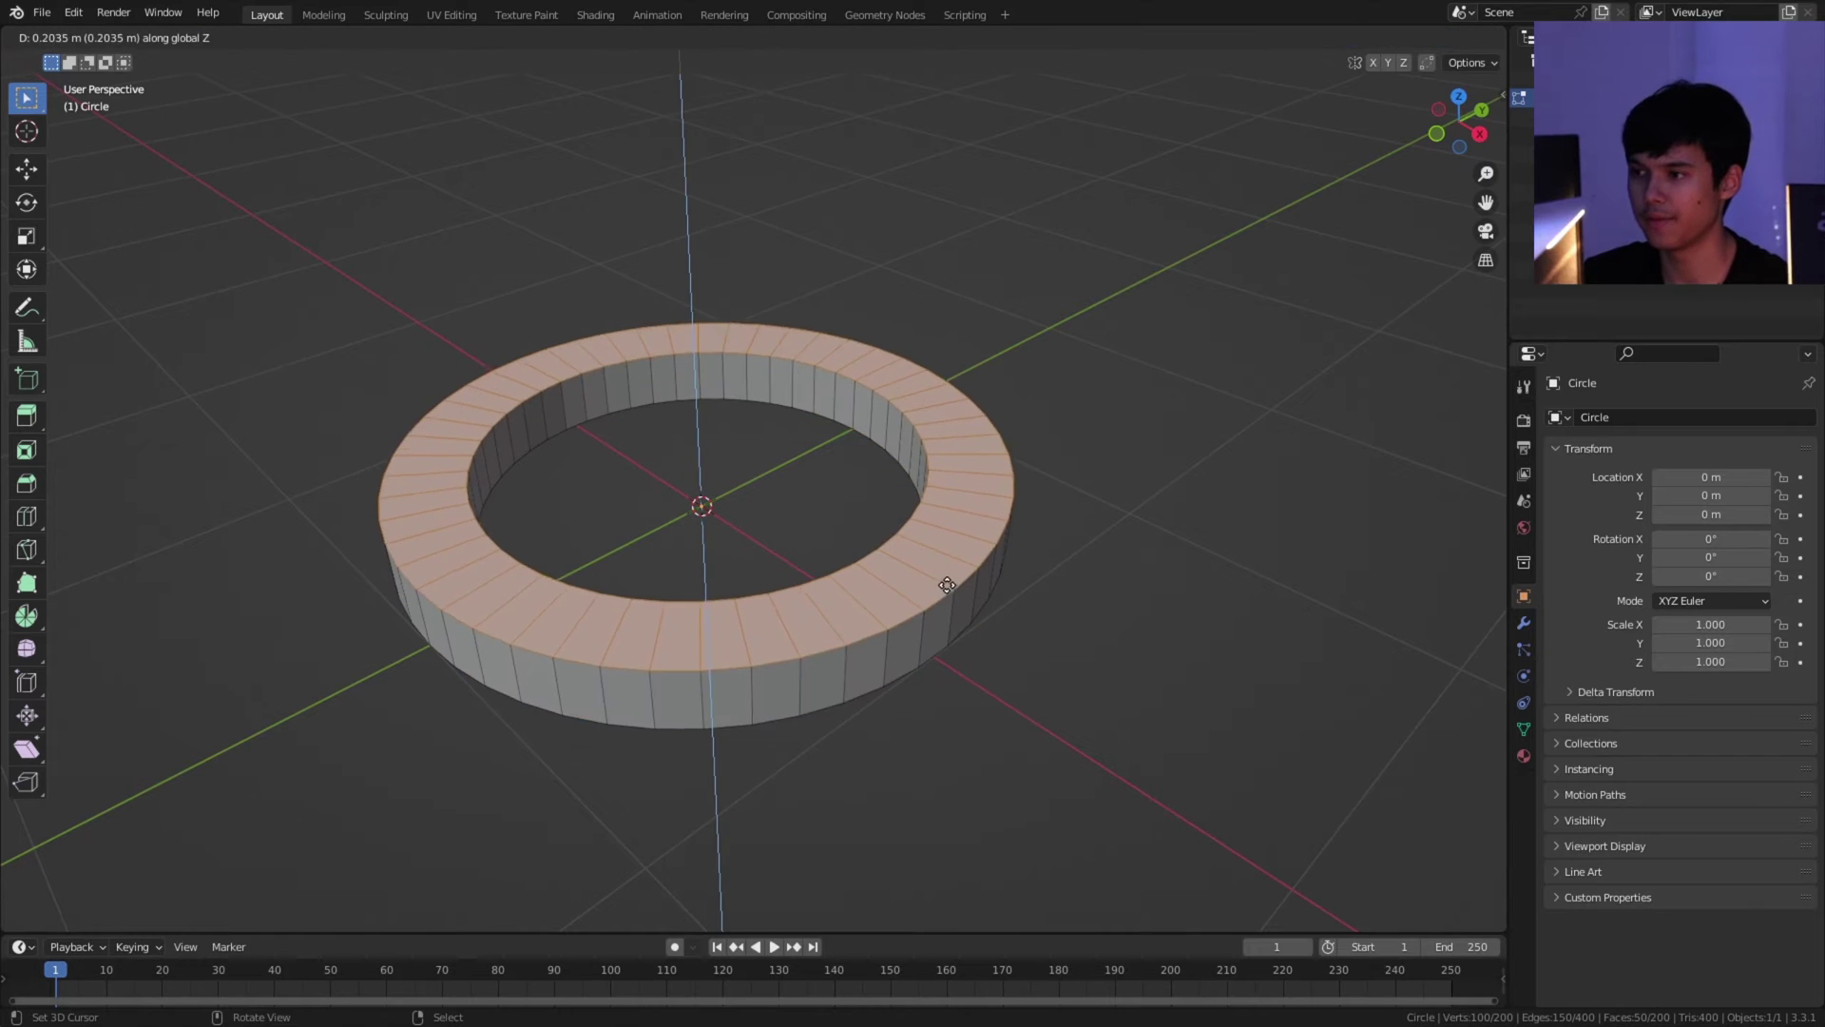
{"action": "left_click", "coordinate": [949, 582]}
Step: Inset and recess the ring's upper face, leaving a thin raised rim along the inner and outer edges
{"action": "key", "text": "e"}
{"action": "middle_click_drag", "start_coordinate": [948, 581], "coordinate": [1169, 558]}
{"action": "left_click", "coordinate": [944, 524]}
{"action": "key", "text": "i"}
{"action": "key", "text": "Escape"}
Step: Bevel the inner and outer raised rims of the ring with 3 segments
{"action": "scroll", "coordinate": [1059, 522], "scroll_direction": "up", "scroll_amount": 3}
{"action": "key", "text": "2"}
{"action": "left_click", "coordinate": [1227, 561], "text": "alt"}
{"action": "left_click", "coordinate": [1126, 447], "text": "alt+shift"}
{"action": "key", "text": "ctrl+b"}
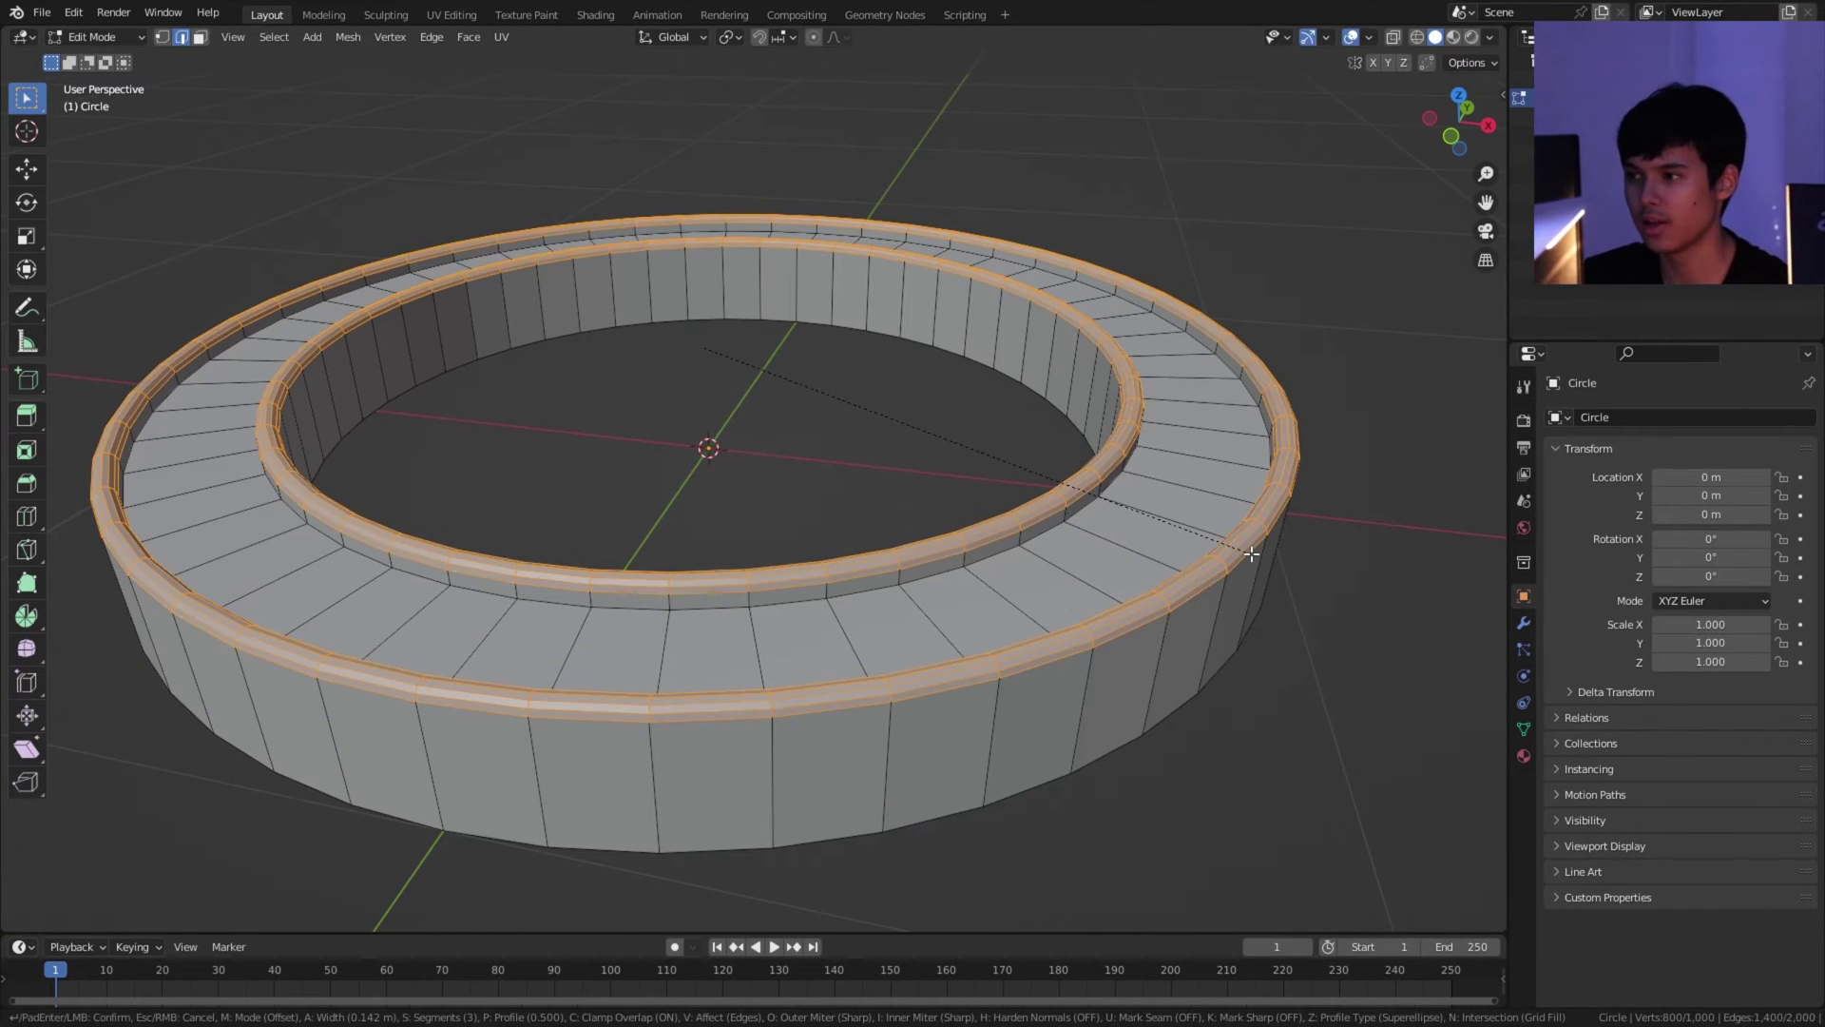
{"action": "left_click", "coordinate": [1251, 553]}
Step: Shade the ring smooth with Auto Smooth at 30°
{"action": "key", "text": "Tab"}
{"action": "left_click", "coordinate": [289, 36]}
{"action": "left_click", "coordinate": [358, 473]}
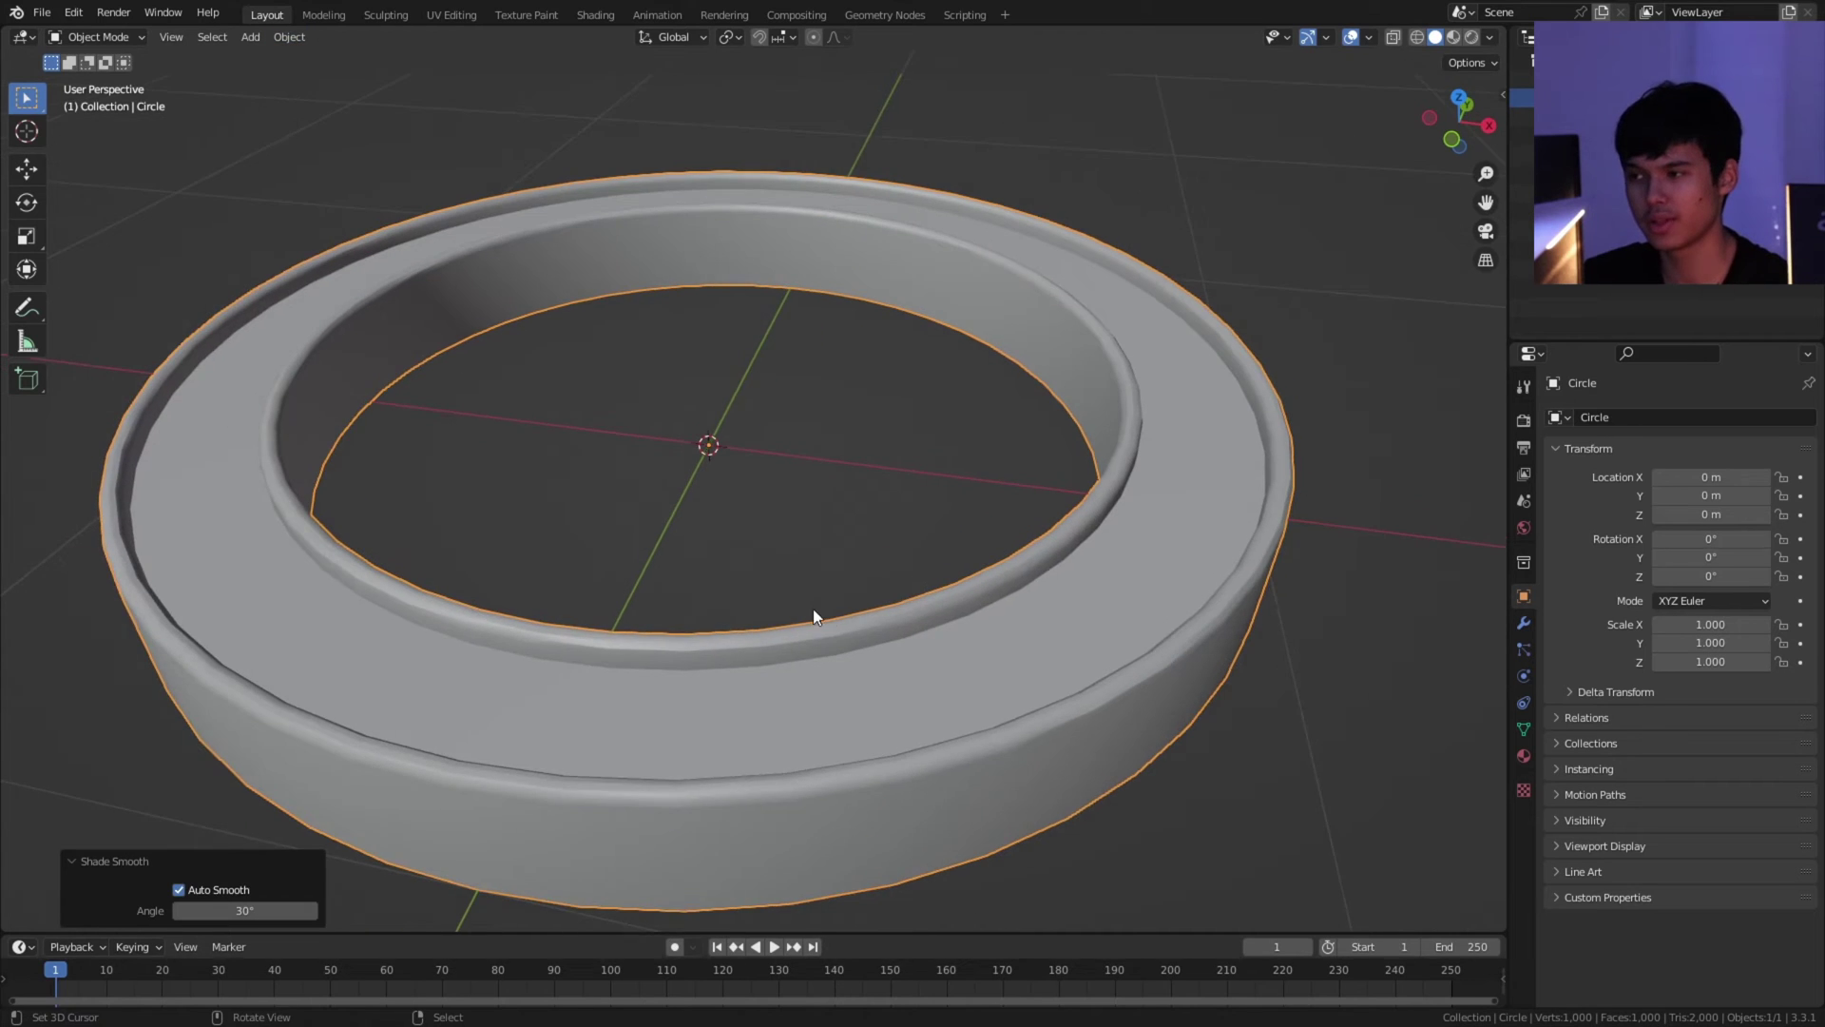
Step: Set the ring material's Metallic to 1.000 and adjust its Roughness in the Shading workspace
{"action": "scroll", "coordinate": [709, 362], "scroll_direction": "down", "scroll_amount": 3}
{"action": "left_click", "coordinate": [595, 15]}
{"action": "left_click_drag", "start_coordinate": [808, 792], "coordinate": [903, 792]}
{"action": "left_click_drag", "start_coordinate": [825, 837], "coordinate": [865, 837]}
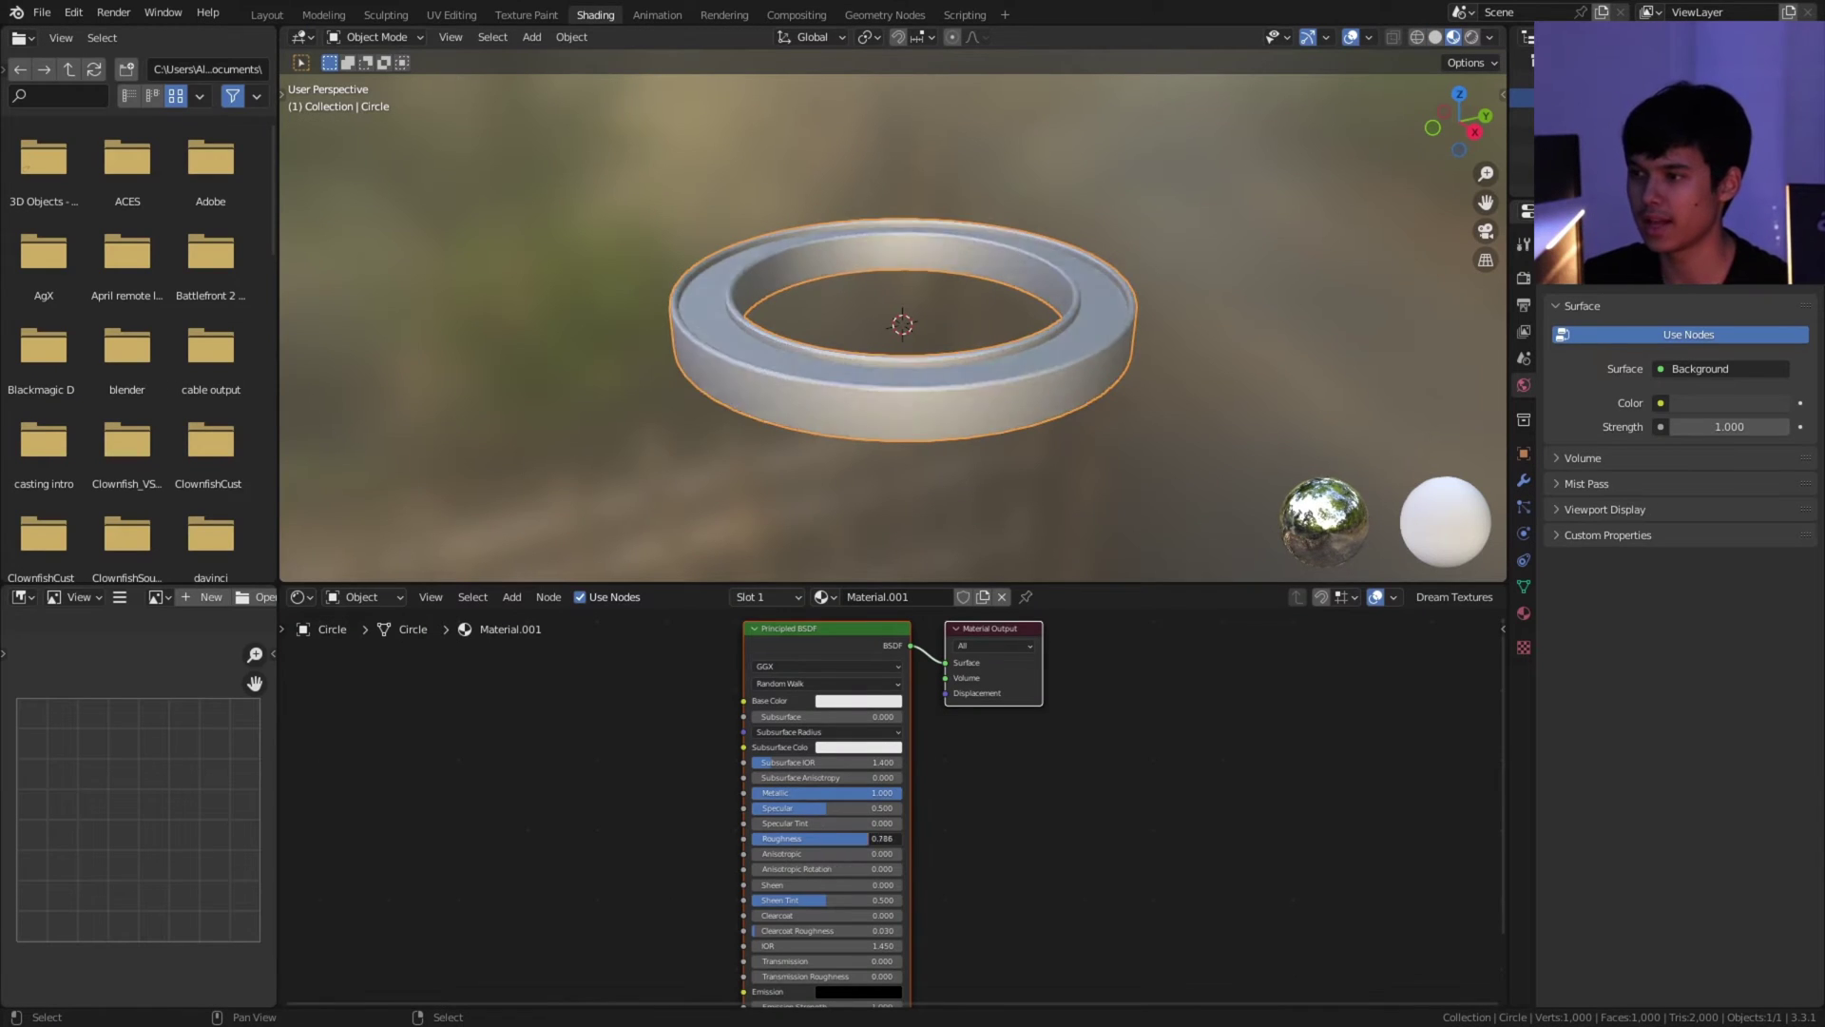
Step: Add an icosphere with 1 subdivision at the ring's centre and scale it down to a small gem
{"action": "key", "text": "shift+a"}
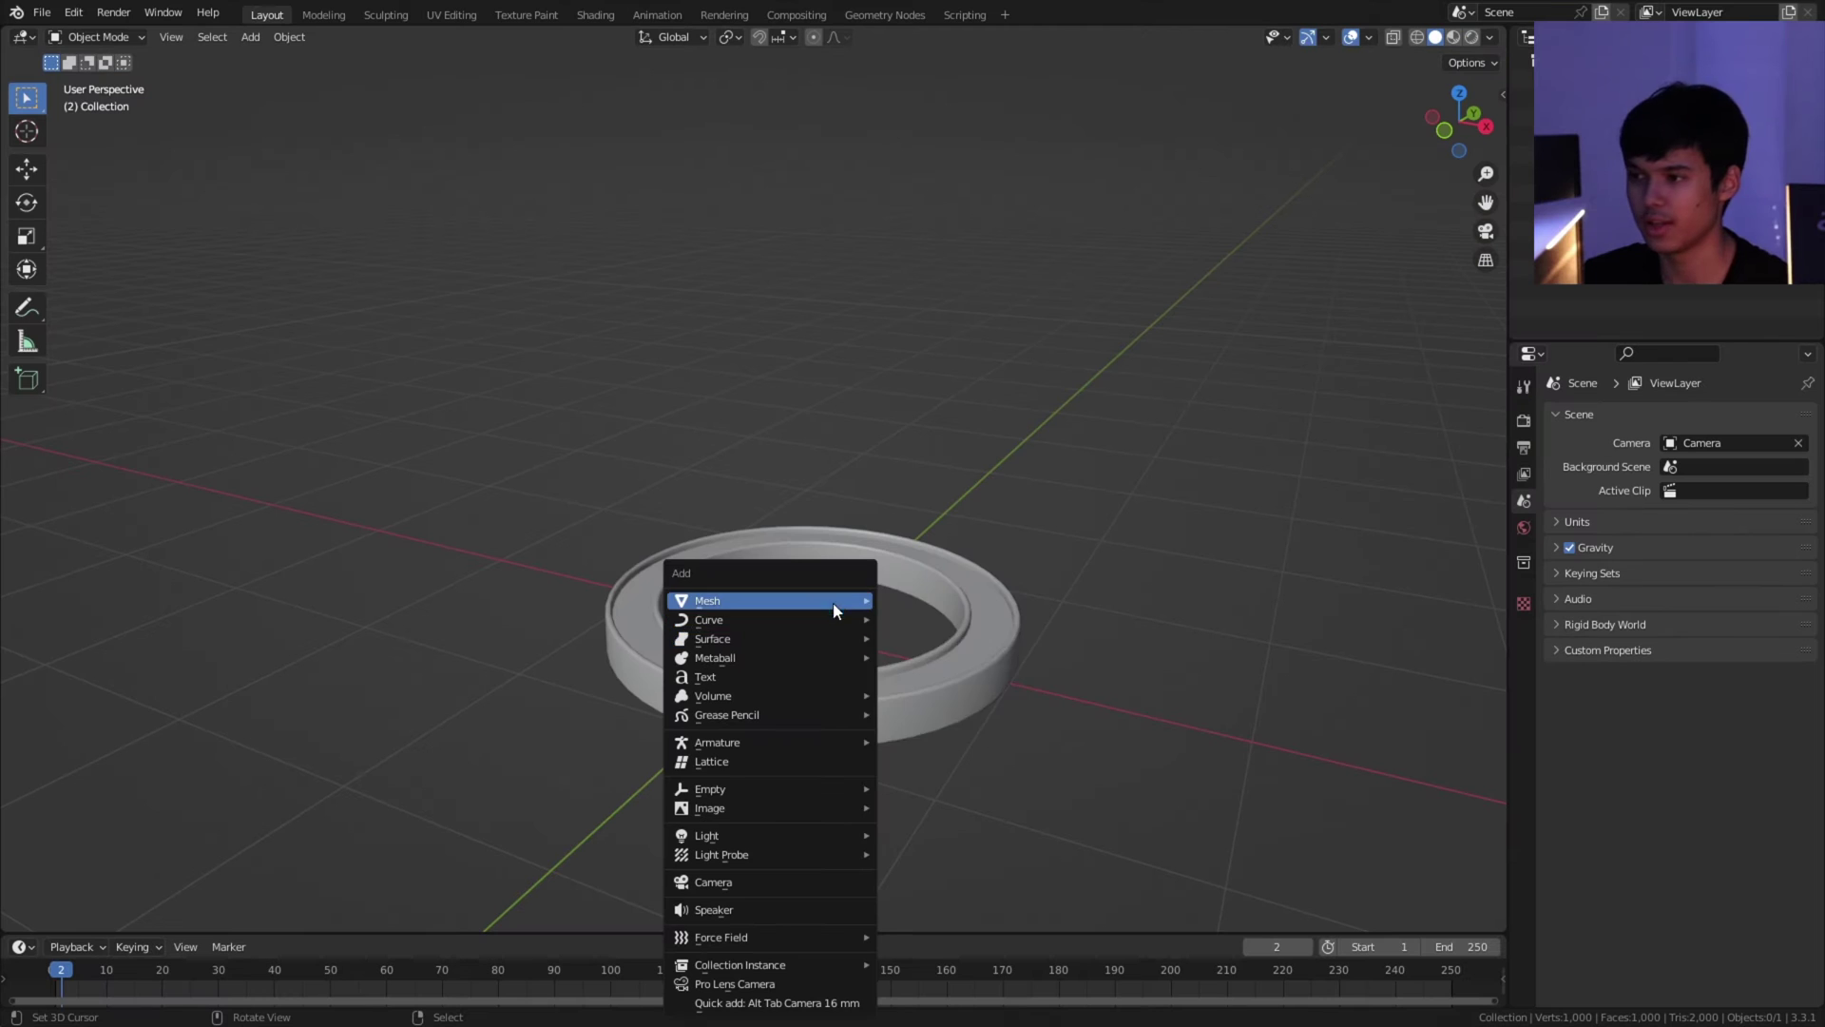
{"action": "mouse_move", "coordinate": [846, 599]}
{"action": "left_click", "coordinate": [962, 681]}
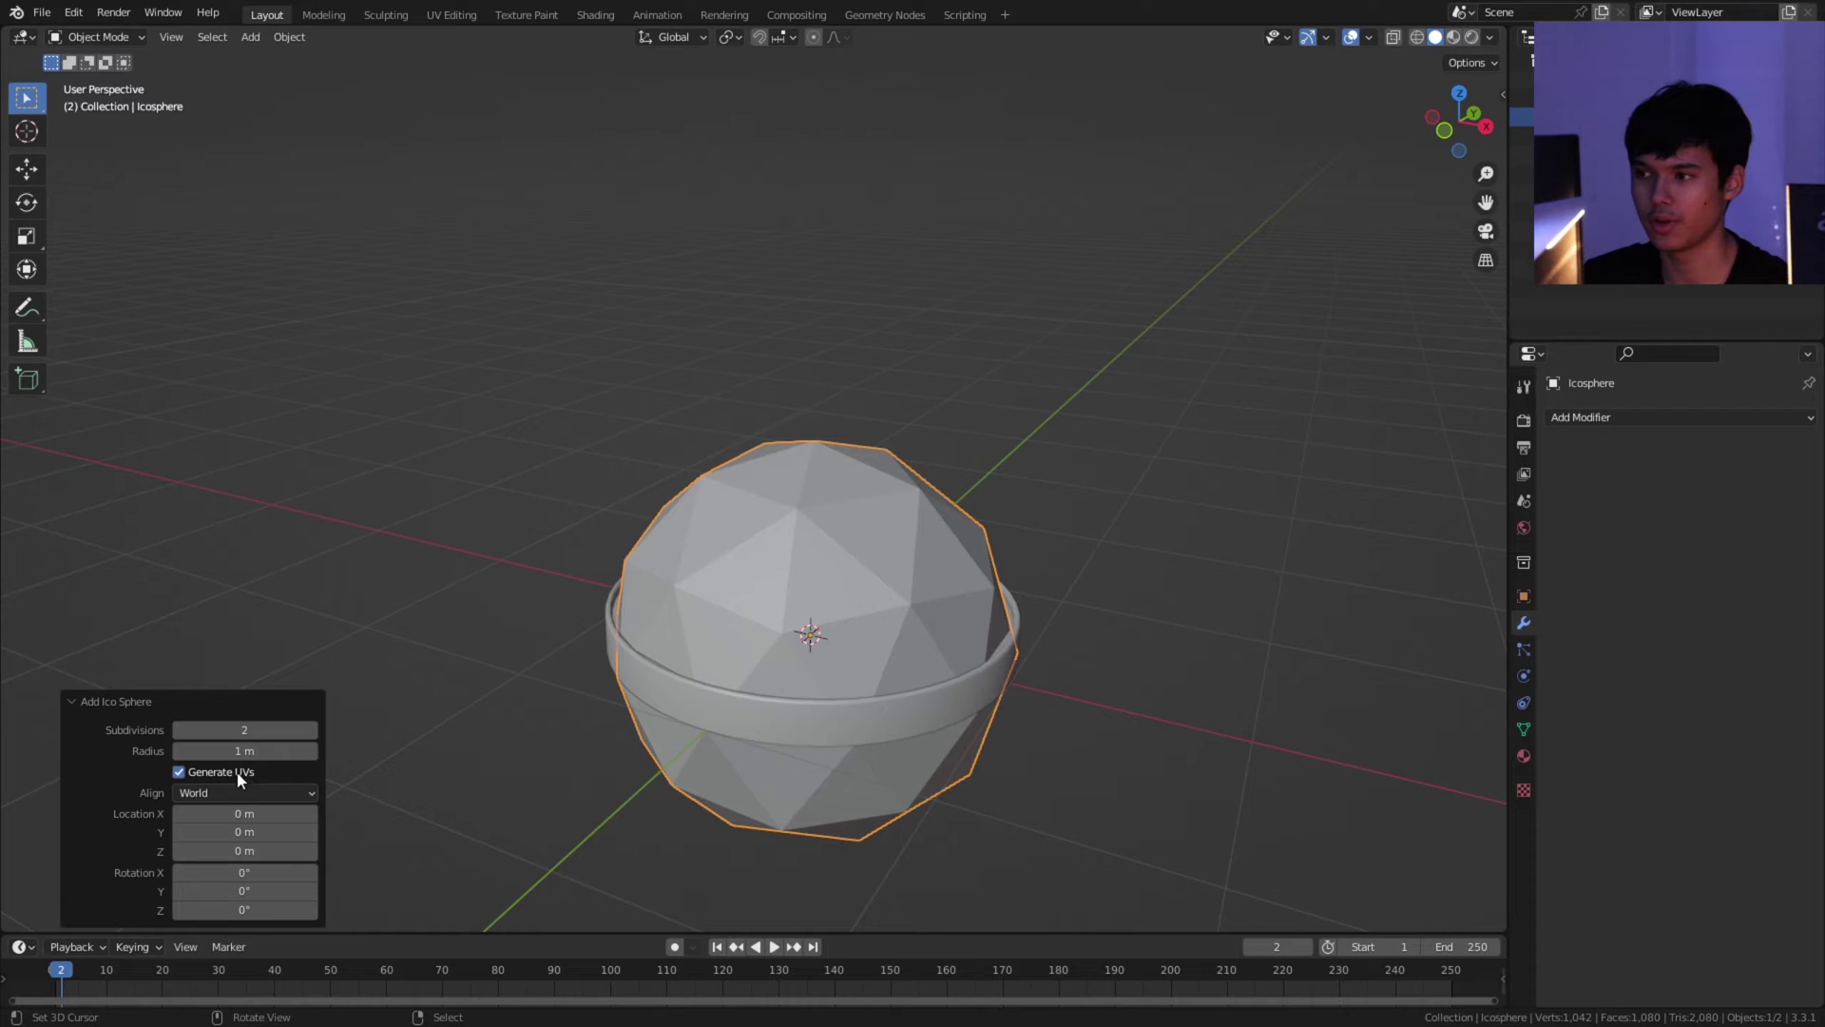
{"action": "left_click", "coordinate": [245, 731]}
{"action": "type", "text": "1"}
{"action": "key", "text": "Return"}
{"action": "key", "text": "s"}
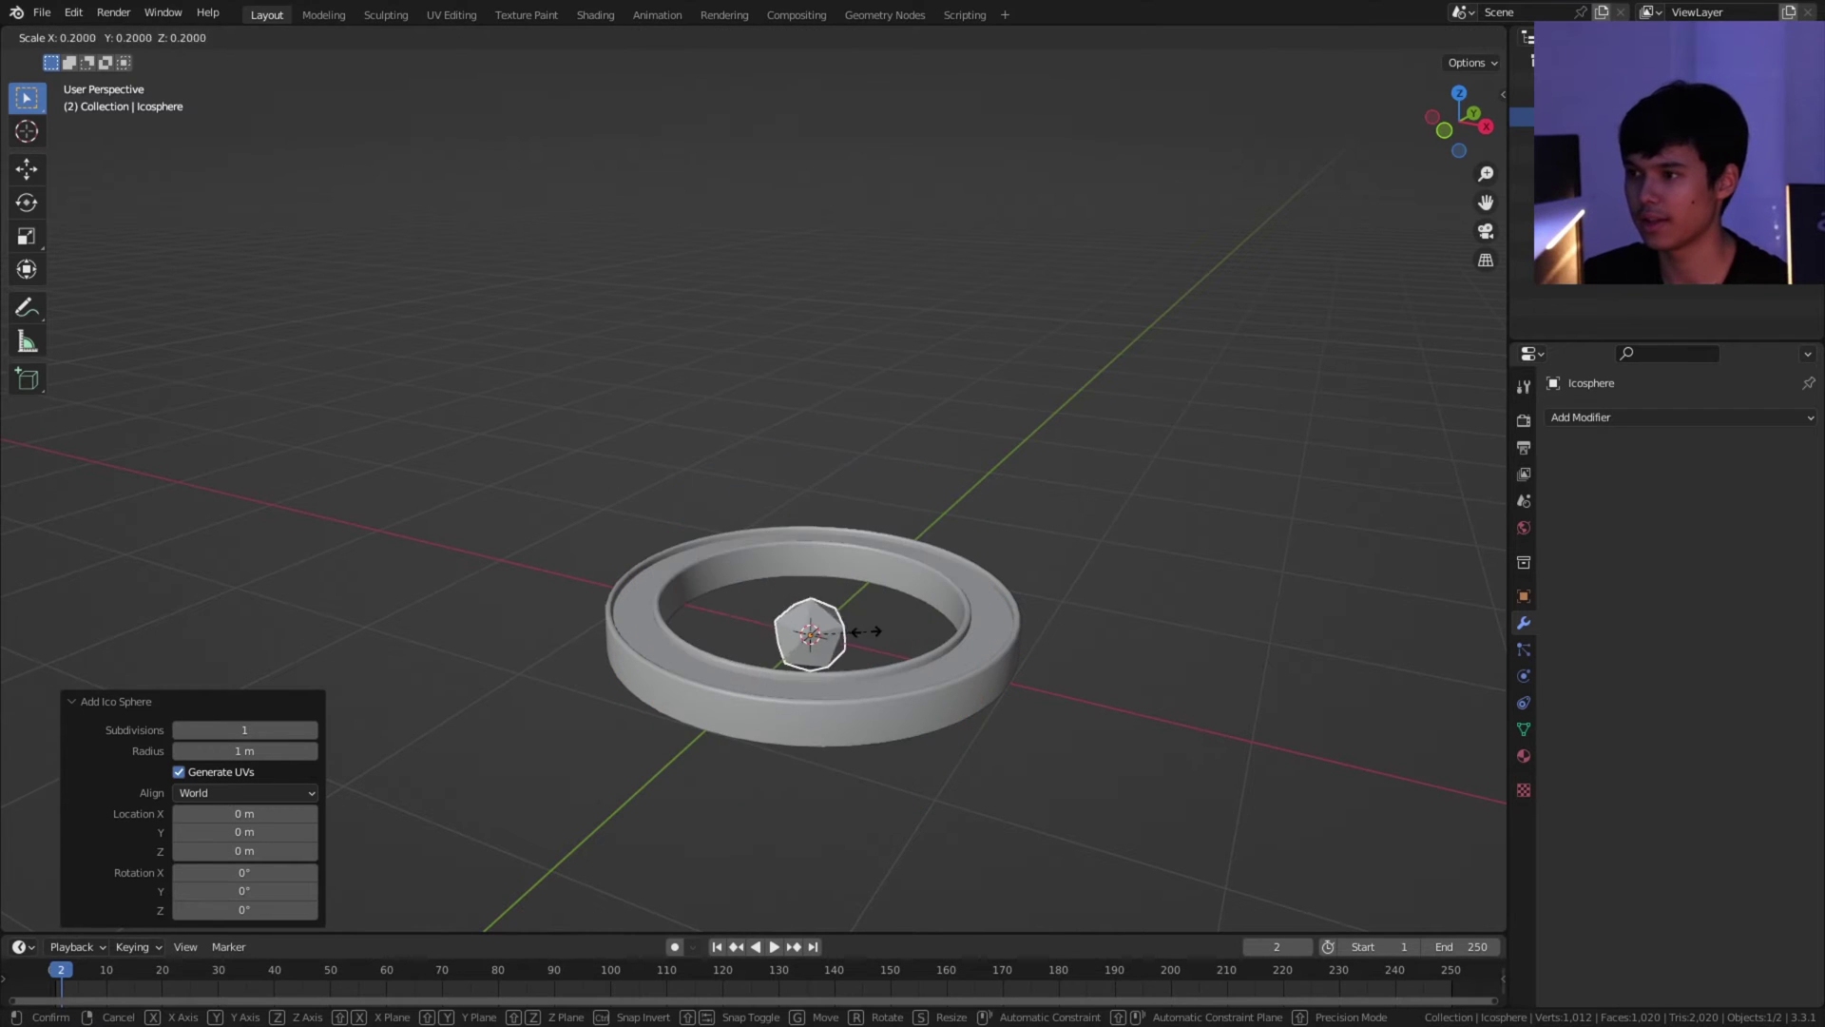
{"action": "left_click", "coordinate": [837, 633]}
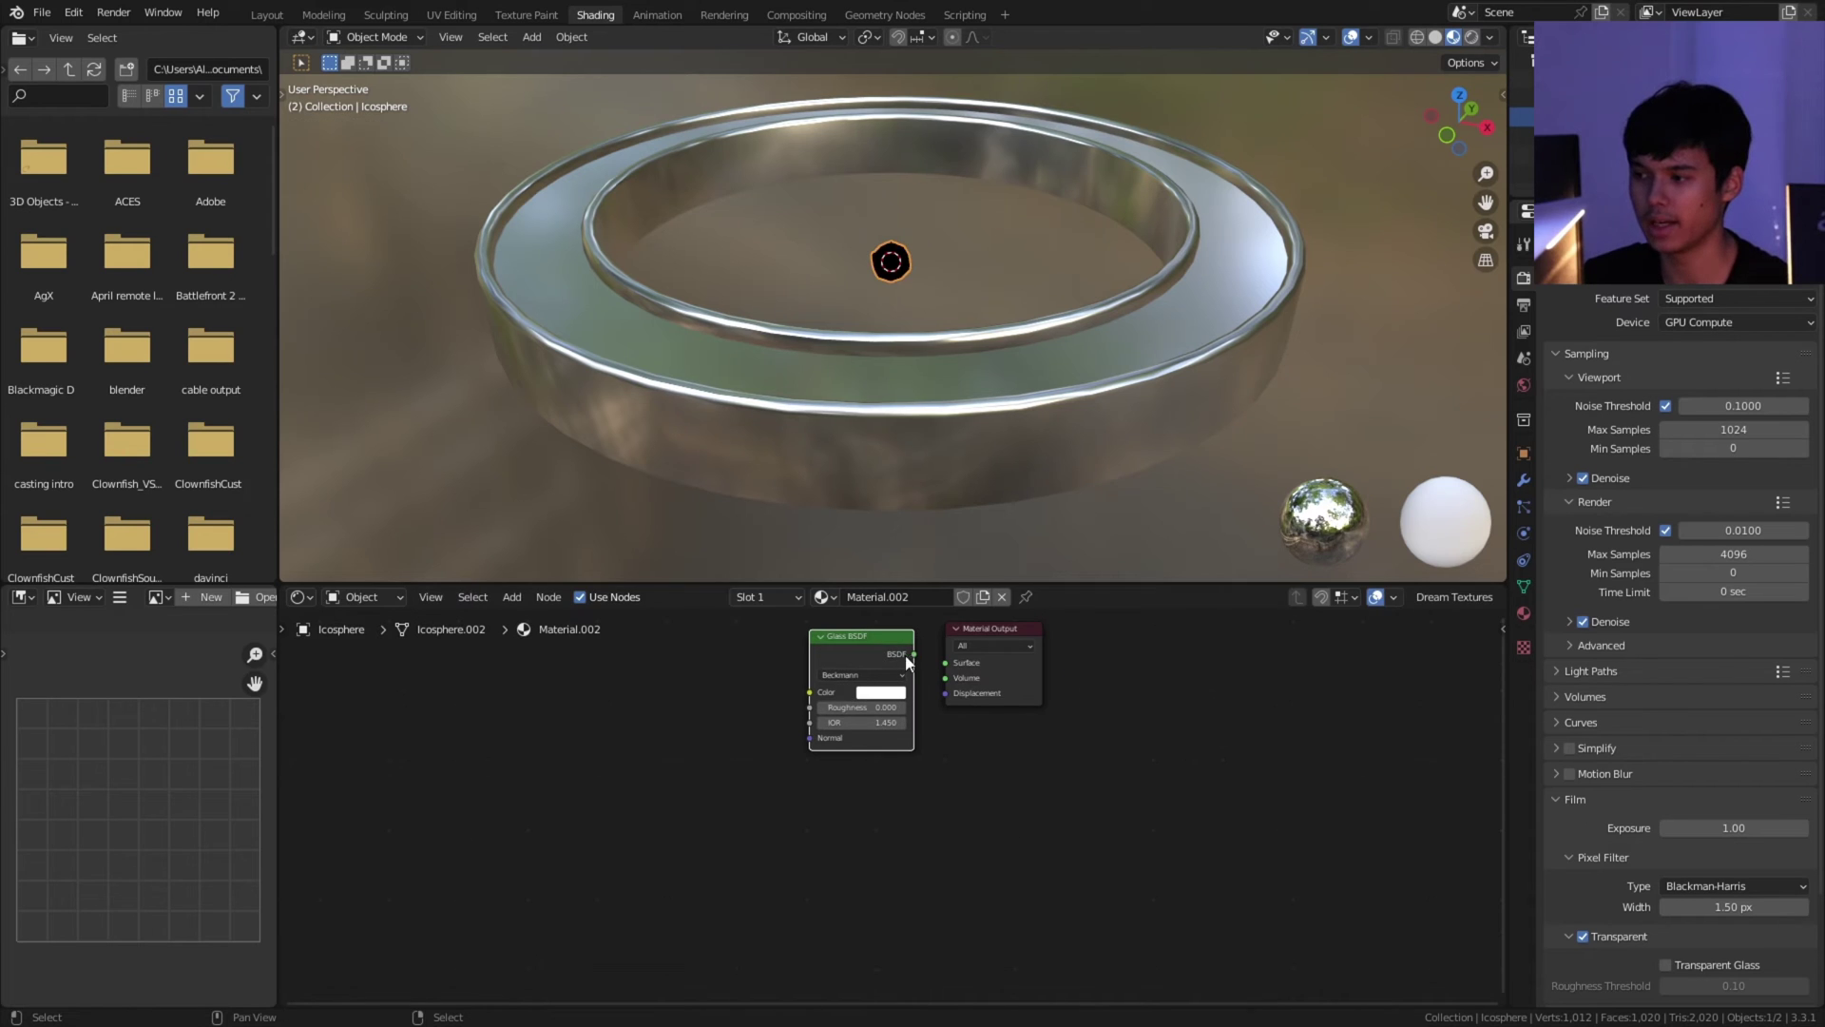
Step: Connect the Glass BSDF to the gem's Material Output and preview the result with overlays hidden
{"action": "key", "text": "shift+alt+z"}
{"action": "middle_click_drag", "start_coordinate": [938, 397], "coordinate": [951, 403]}
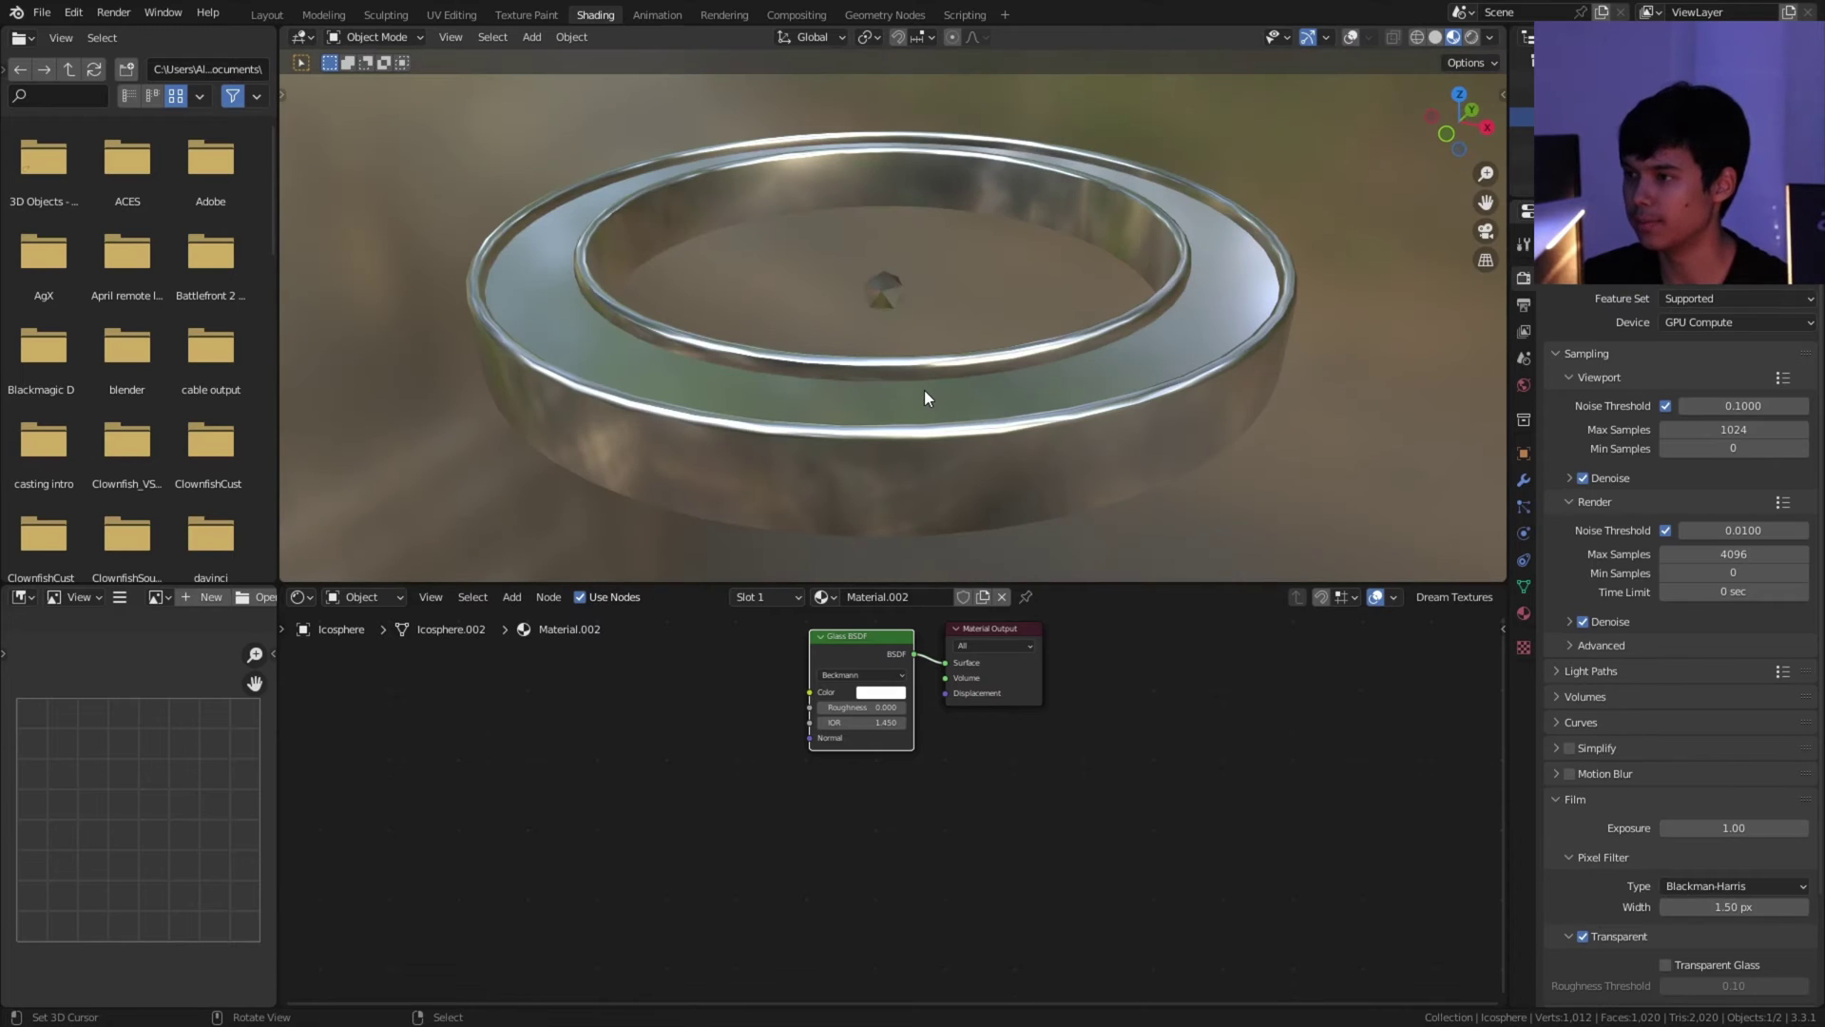
{"action": "key", "text": "shift+alt+z"}
{"action": "left_click", "coordinate": [589, 260]}
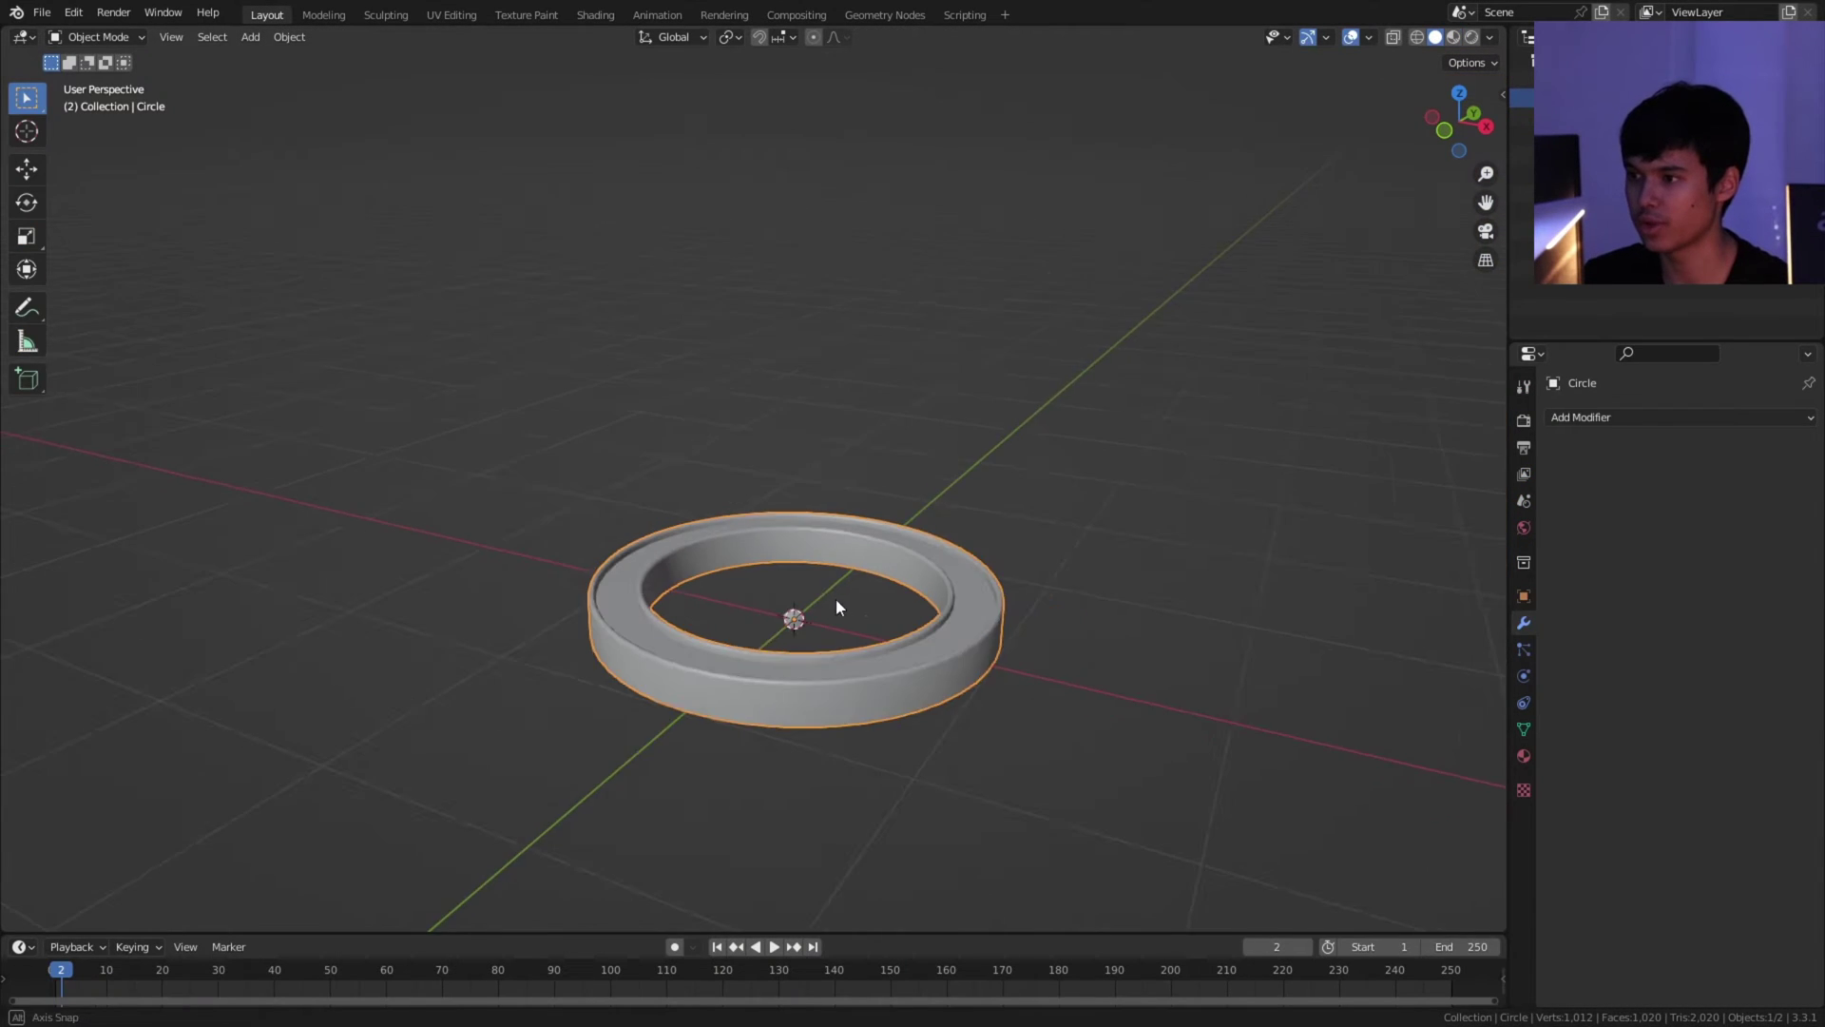
Step: Add a Bezier circle, raise it about 0.16 m along Z and scale it to about 1.2 over the ring
{"action": "scroll", "coordinate": [835, 597], "scroll_direction": "up", "scroll_amount": 2}
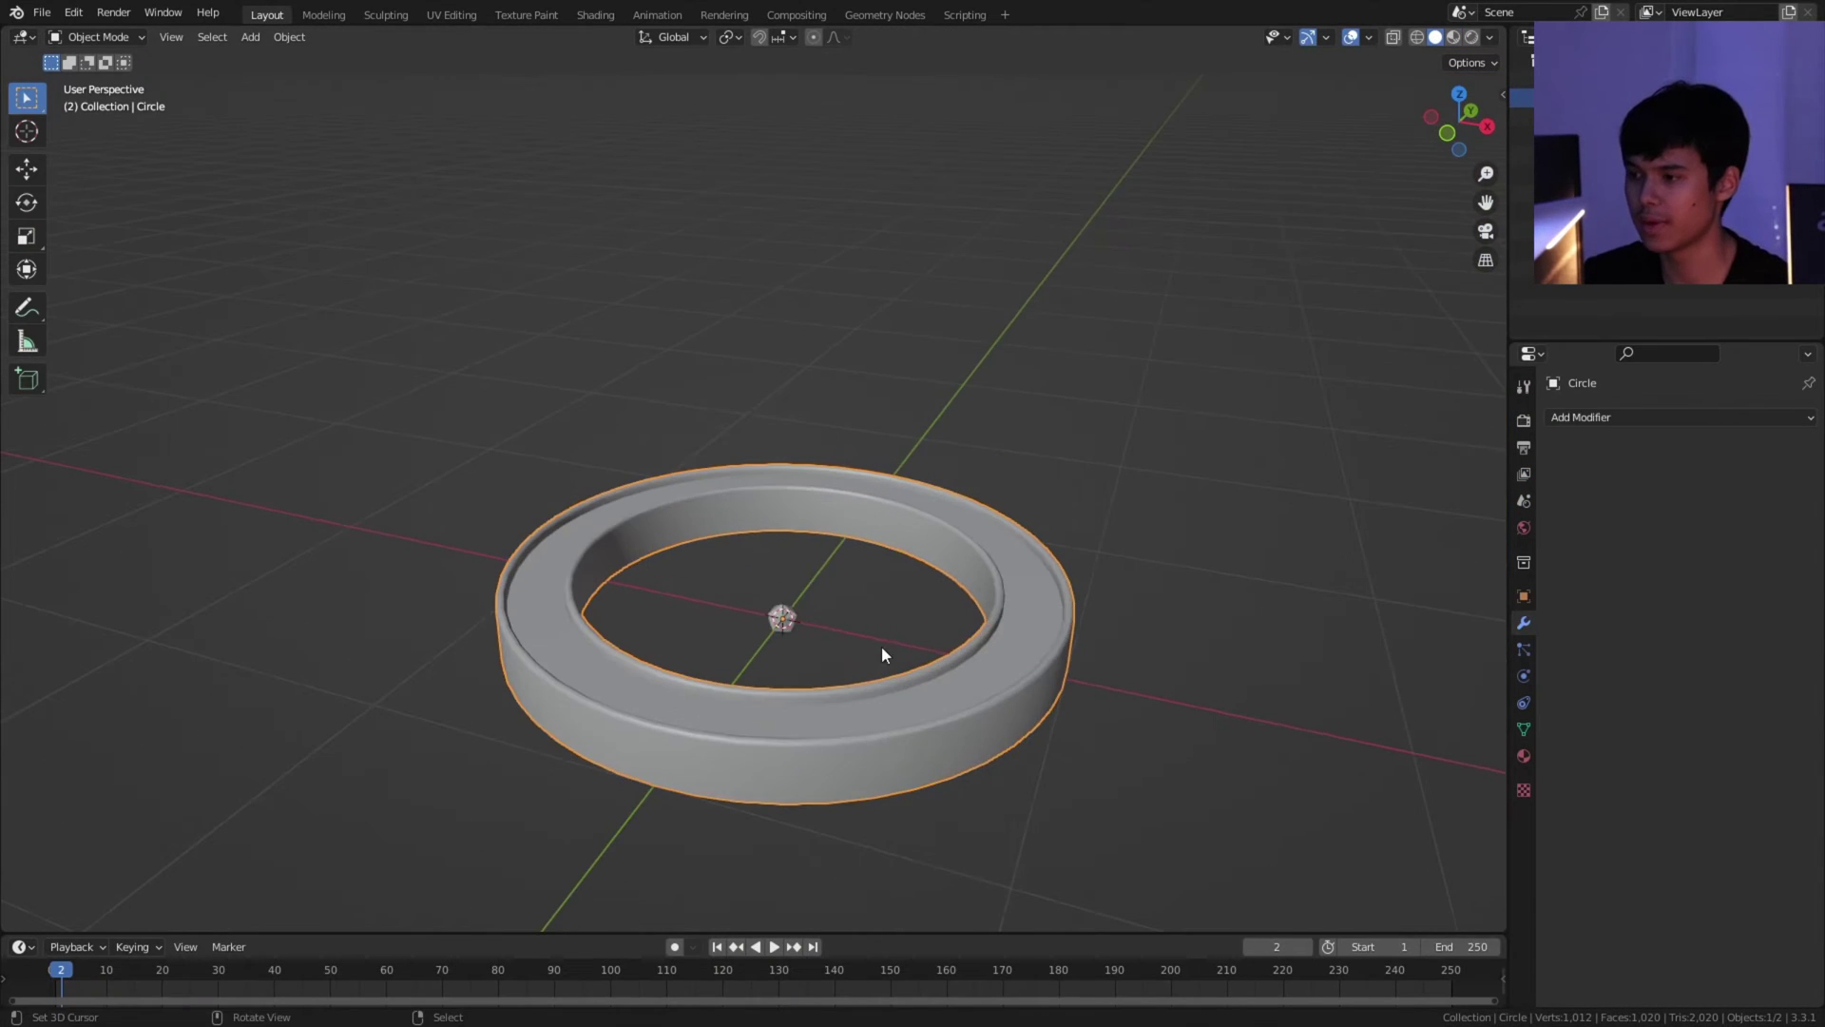
{"action": "key", "text": "shift+a"}
{"action": "left_click", "coordinate": [993, 643]}
{"action": "left_click", "coordinate": [1021, 687]}
{"action": "key", "text": "KP_7"}
{"action": "key", "text": "s"}
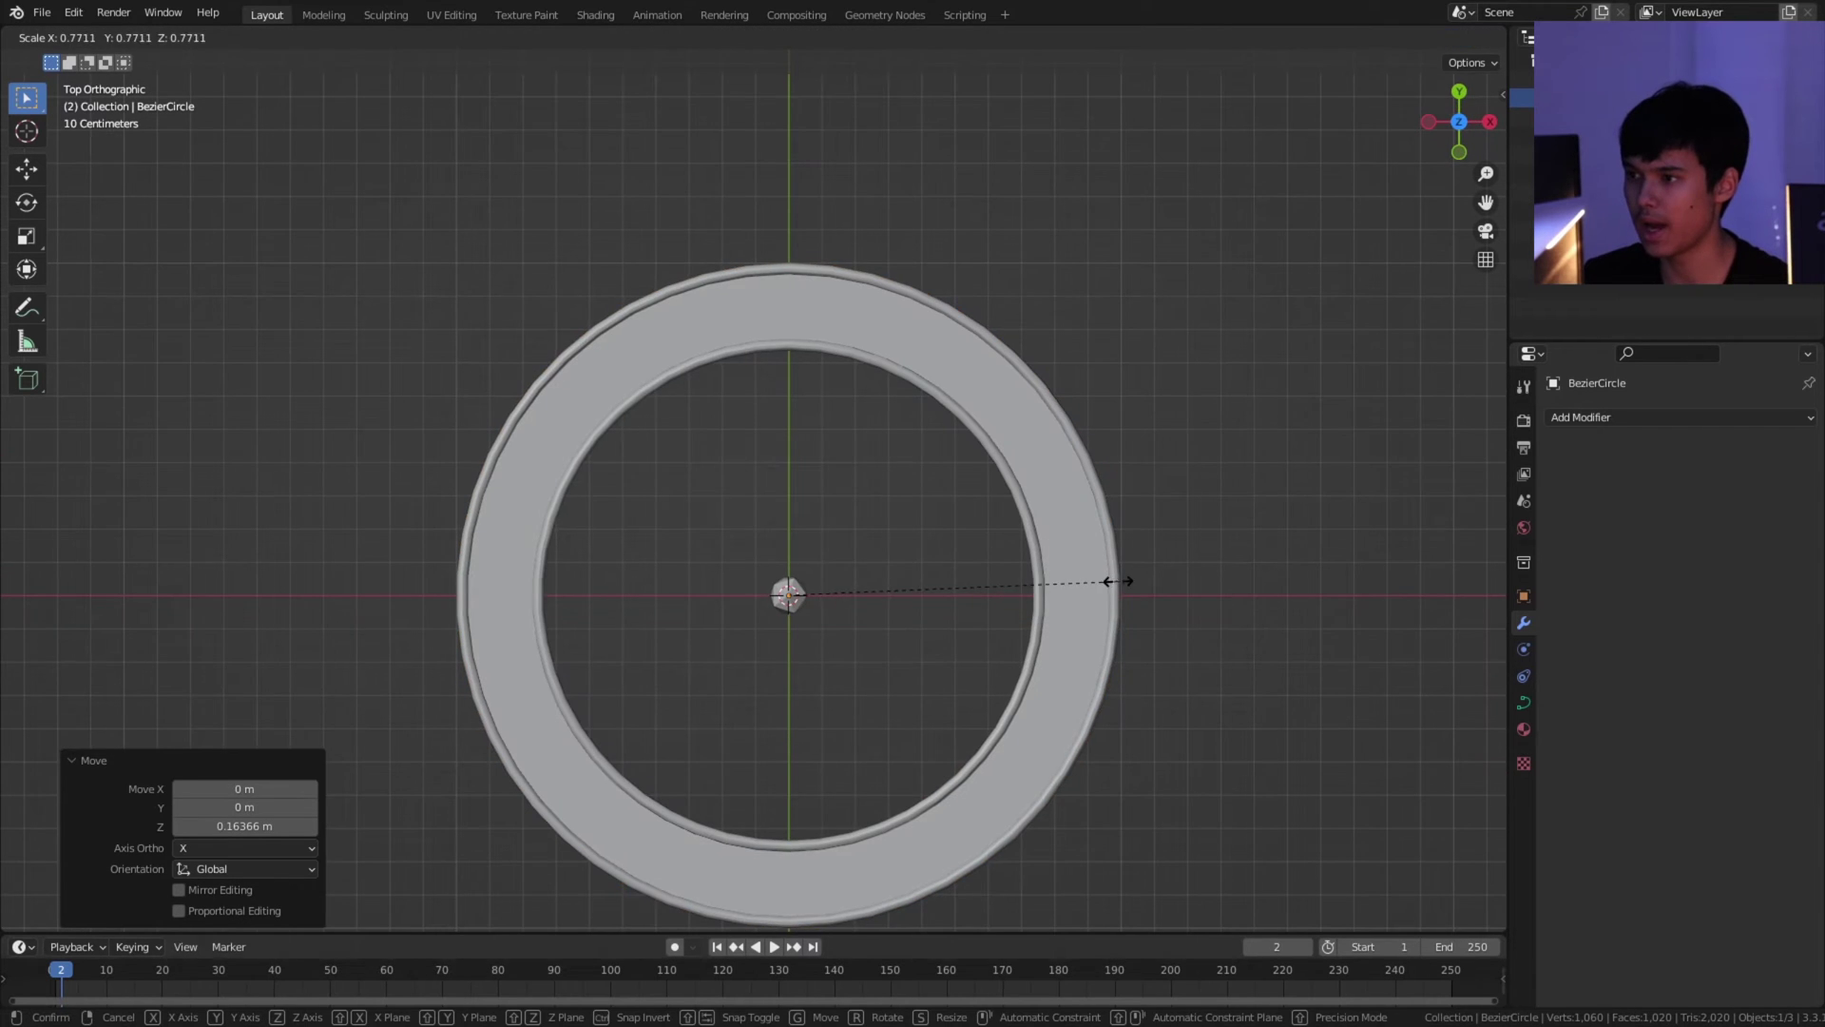
{"action": "left_click", "coordinate": [1108, 578]}
{"action": "middle_click_drag", "start_coordinate": [1108, 578], "coordinate": [1077, 396]}
{"action": "key", "text": "g"}
{"action": "key", "text": "z"}
{"action": "key", "text": "Escape"}
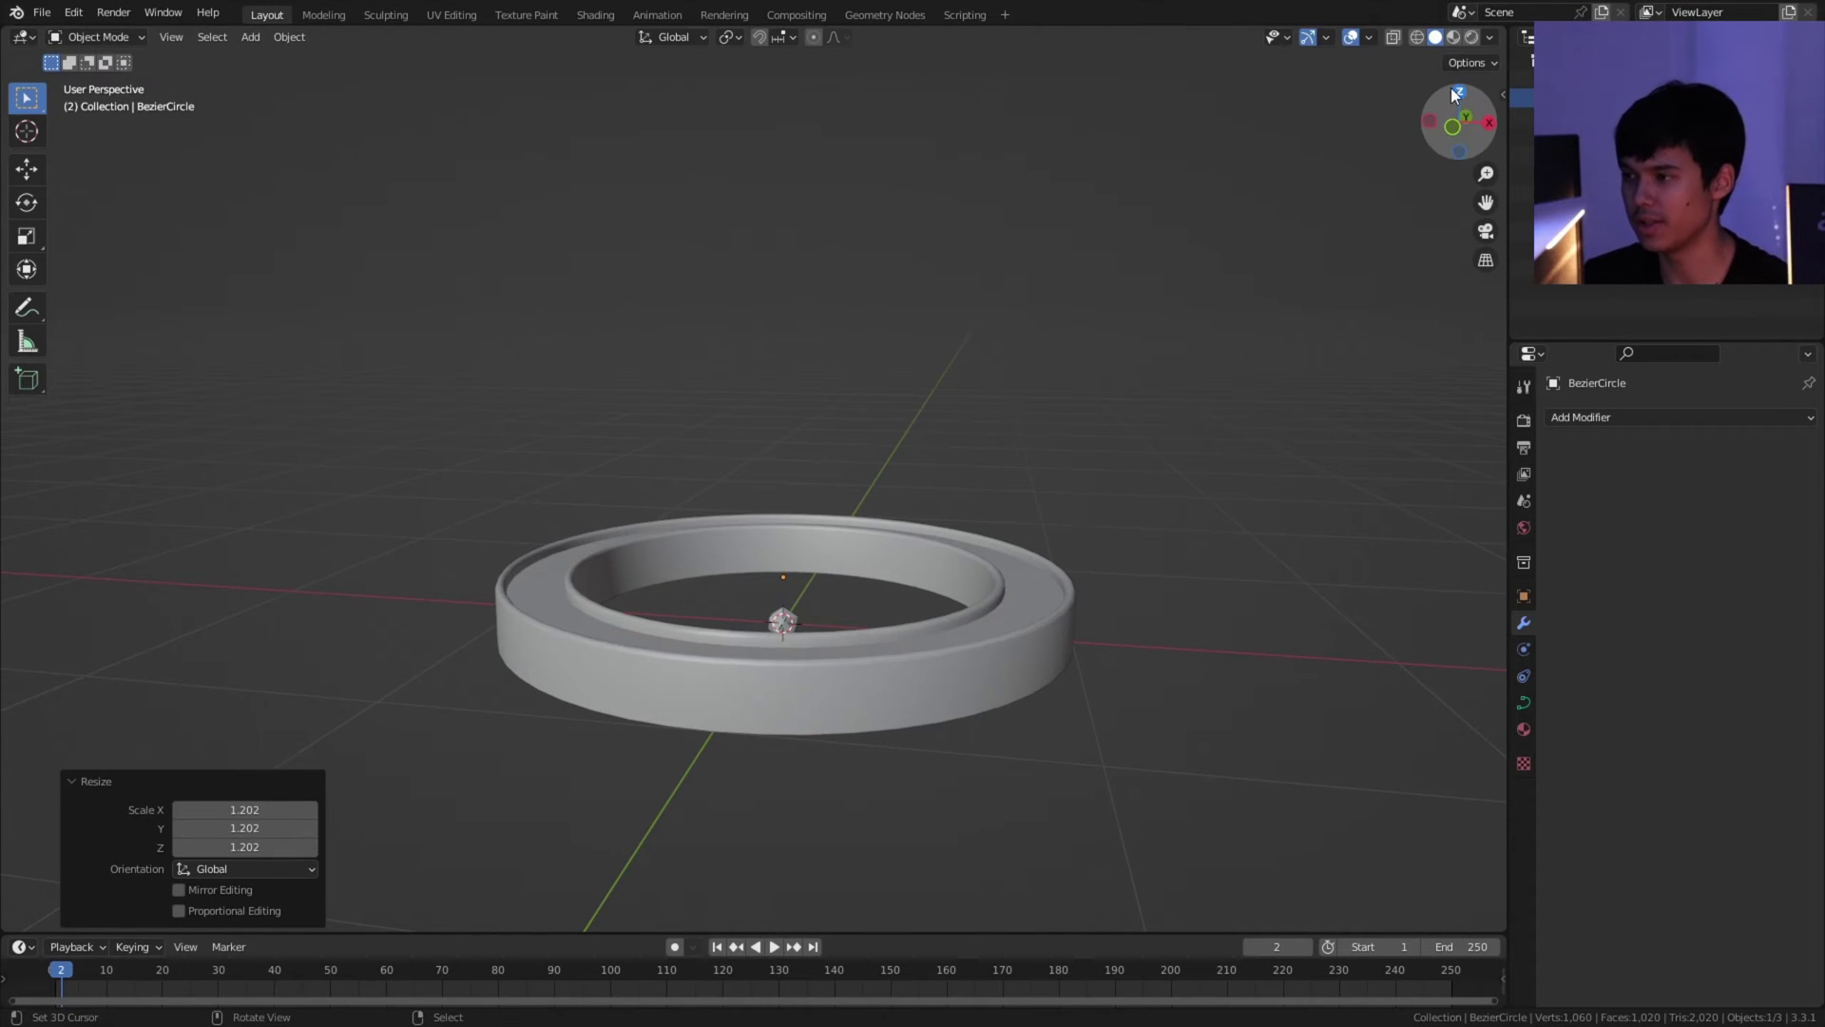
Step: Scale the Bezier circle to fit over the ring's channel and shrink the gem to about 0.747
{"action": "key", "text": "KP_7"}
{"action": "key", "text": "s"}
{"action": "key", "text": "s"}
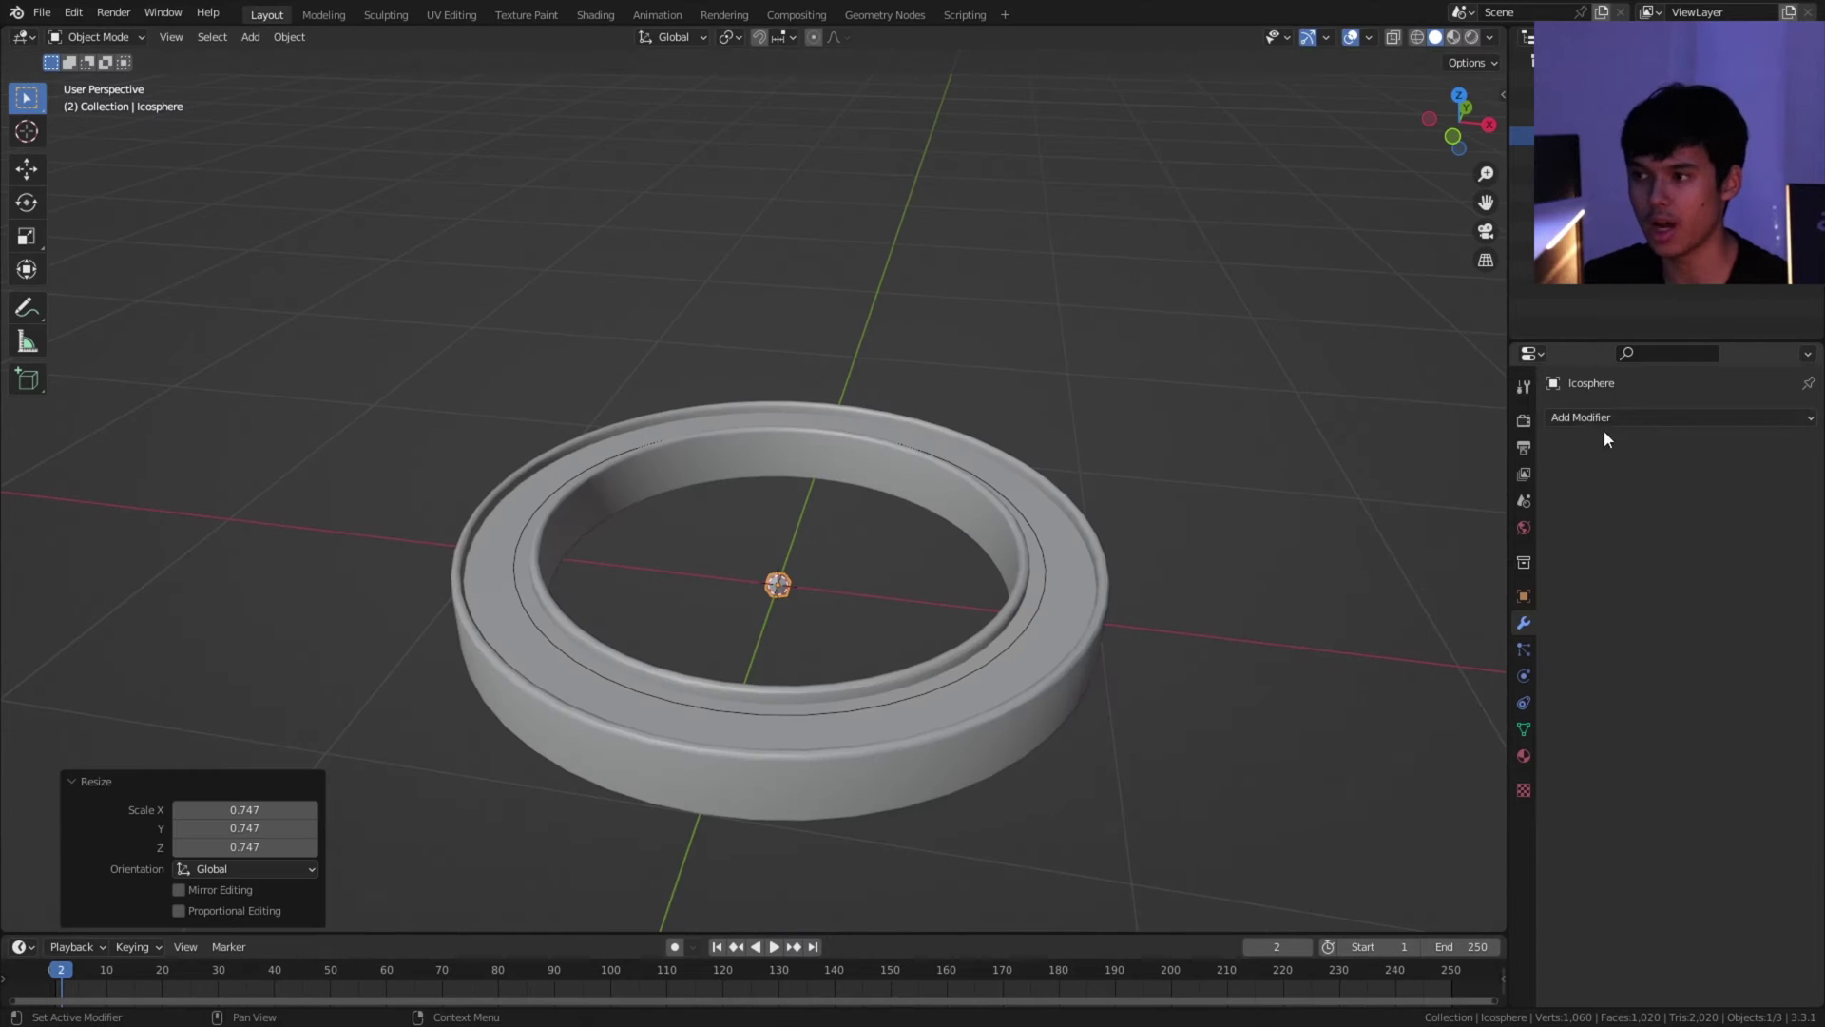
Step: Add an Array modifier to the gem with a fixed count of 18
{"action": "left_click", "coordinate": [1607, 418]}
{"action": "left_click", "coordinate": [1397, 460]}
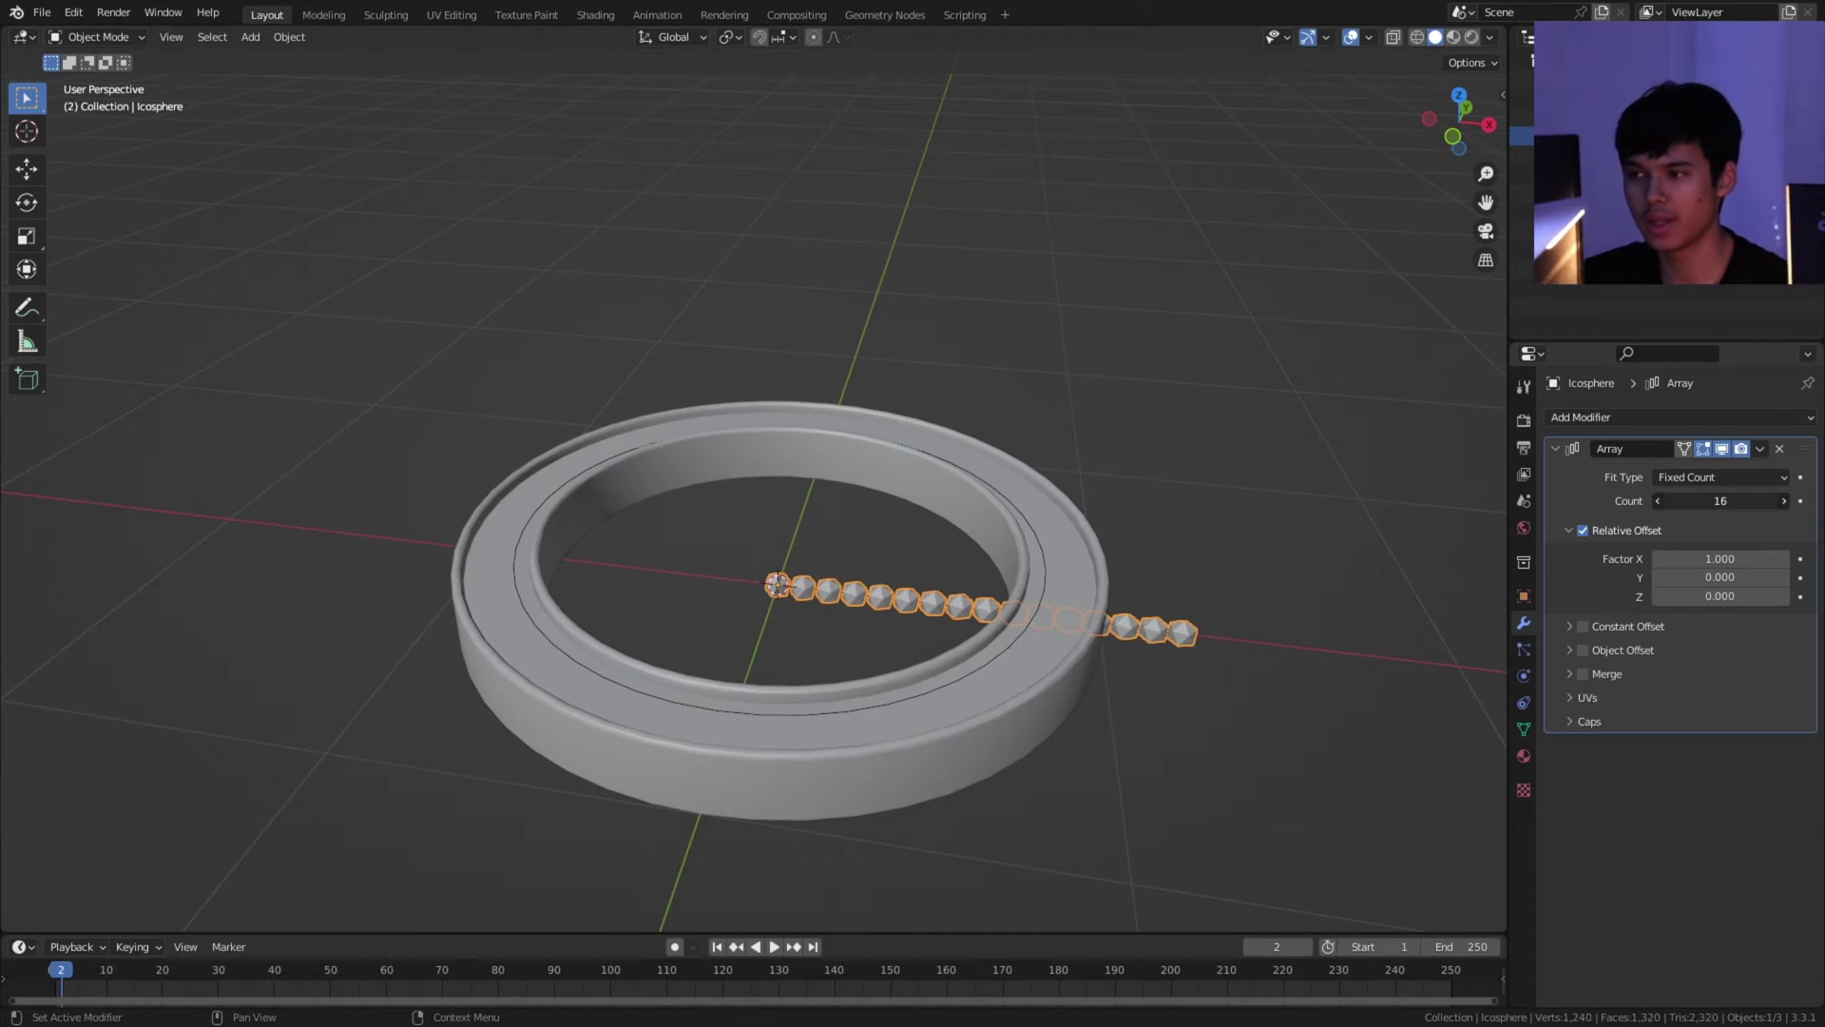
{"action": "left_click", "coordinate": [1784, 501]}
{"action": "left_click", "coordinate": [1784, 501]}
Step: Add a Curve modifier to the gem array using BezierCircle as the curve object and -X as the deform axis
{"action": "left_click", "coordinate": [1606, 418]}
{"action": "left_click", "coordinate": [1578, 518]}
{"action": "left_click", "coordinate": [1721, 776]}
{"action": "left_click", "coordinate": [1702, 805]}
{"action": "middle_click_drag", "start_coordinate": [1189, 655], "coordinate": [1099, 631]}
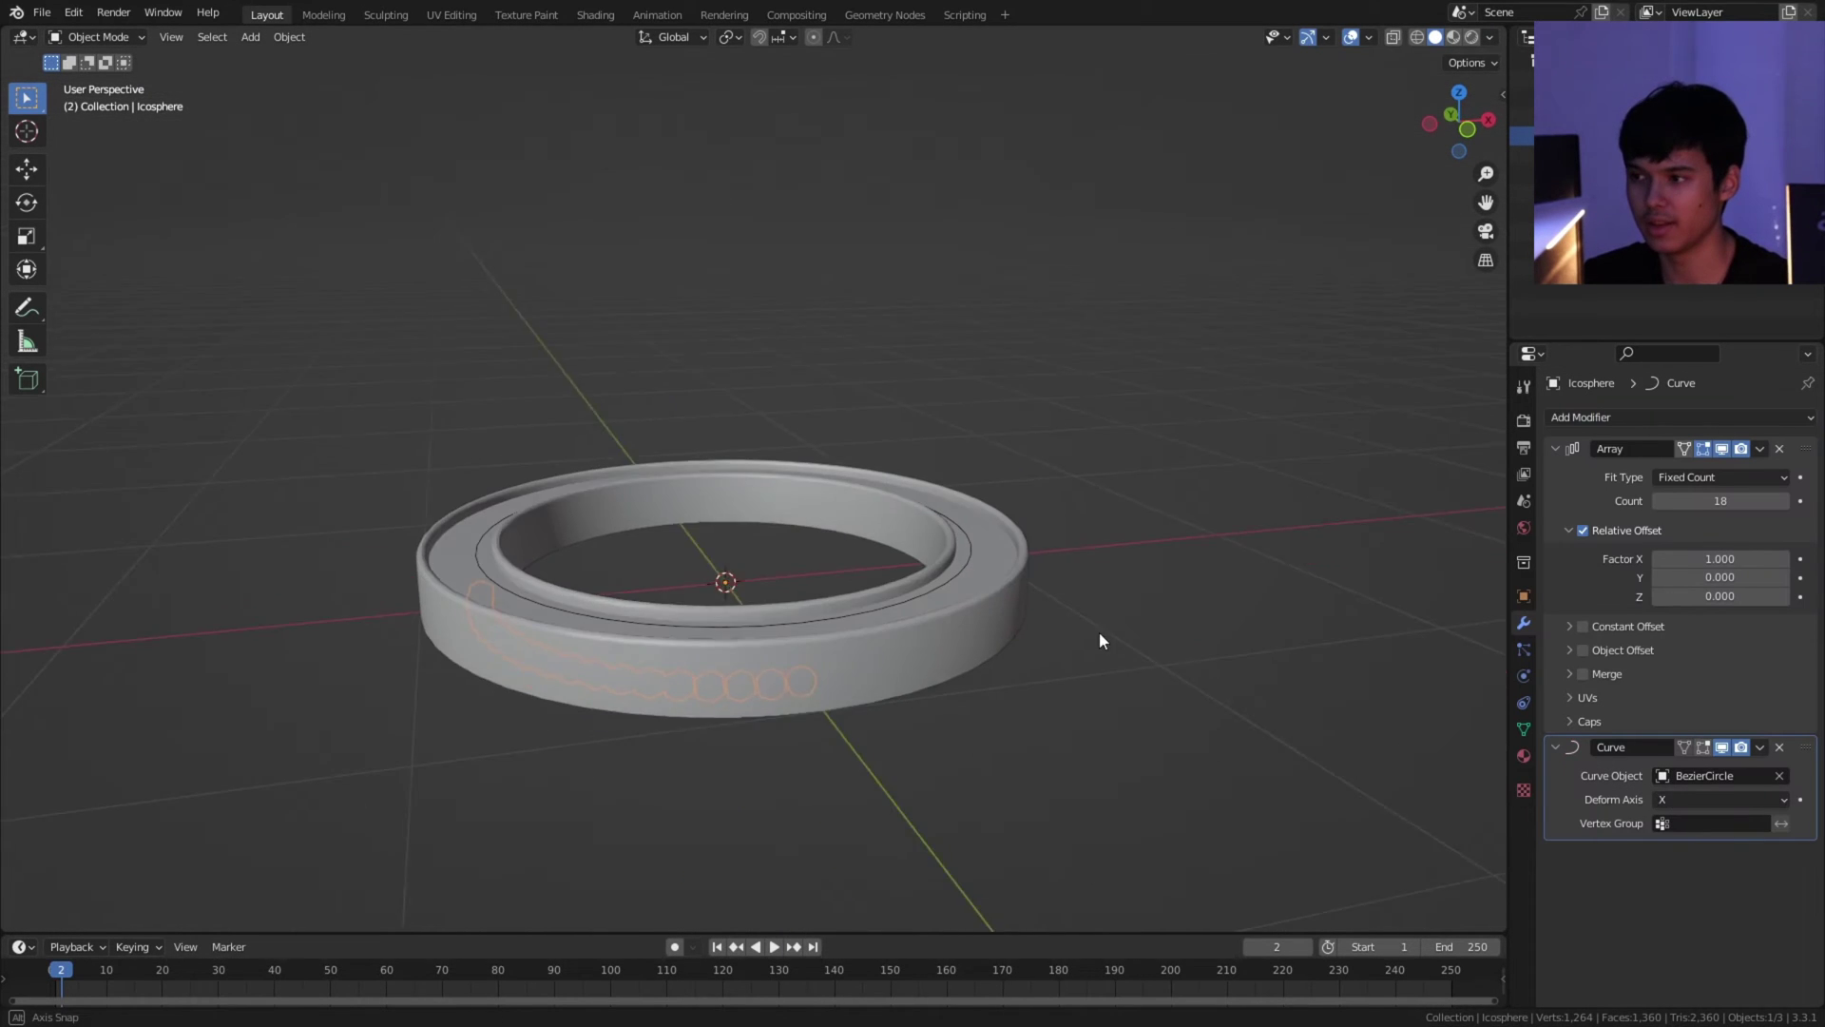
{"action": "left_click", "coordinate": [1721, 800]}
{"action": "left_click", "coordinate": [1713, 893]}
Step: Scale the guide circle so the gems sit on the ring's face and set the array's relative X offset to 3.420
{"action": "middle_click_drag", "start_coordinate": [1226, 760], "coordinate": [993, 571]}
{"action": "left_click", "coordinate": [983, 601]}
{"action": "key", "text": "s"}
{"action": "left_click", "coordinate": [960, 590]}
{"action": "left_click", "coordinate": [996, 532]}
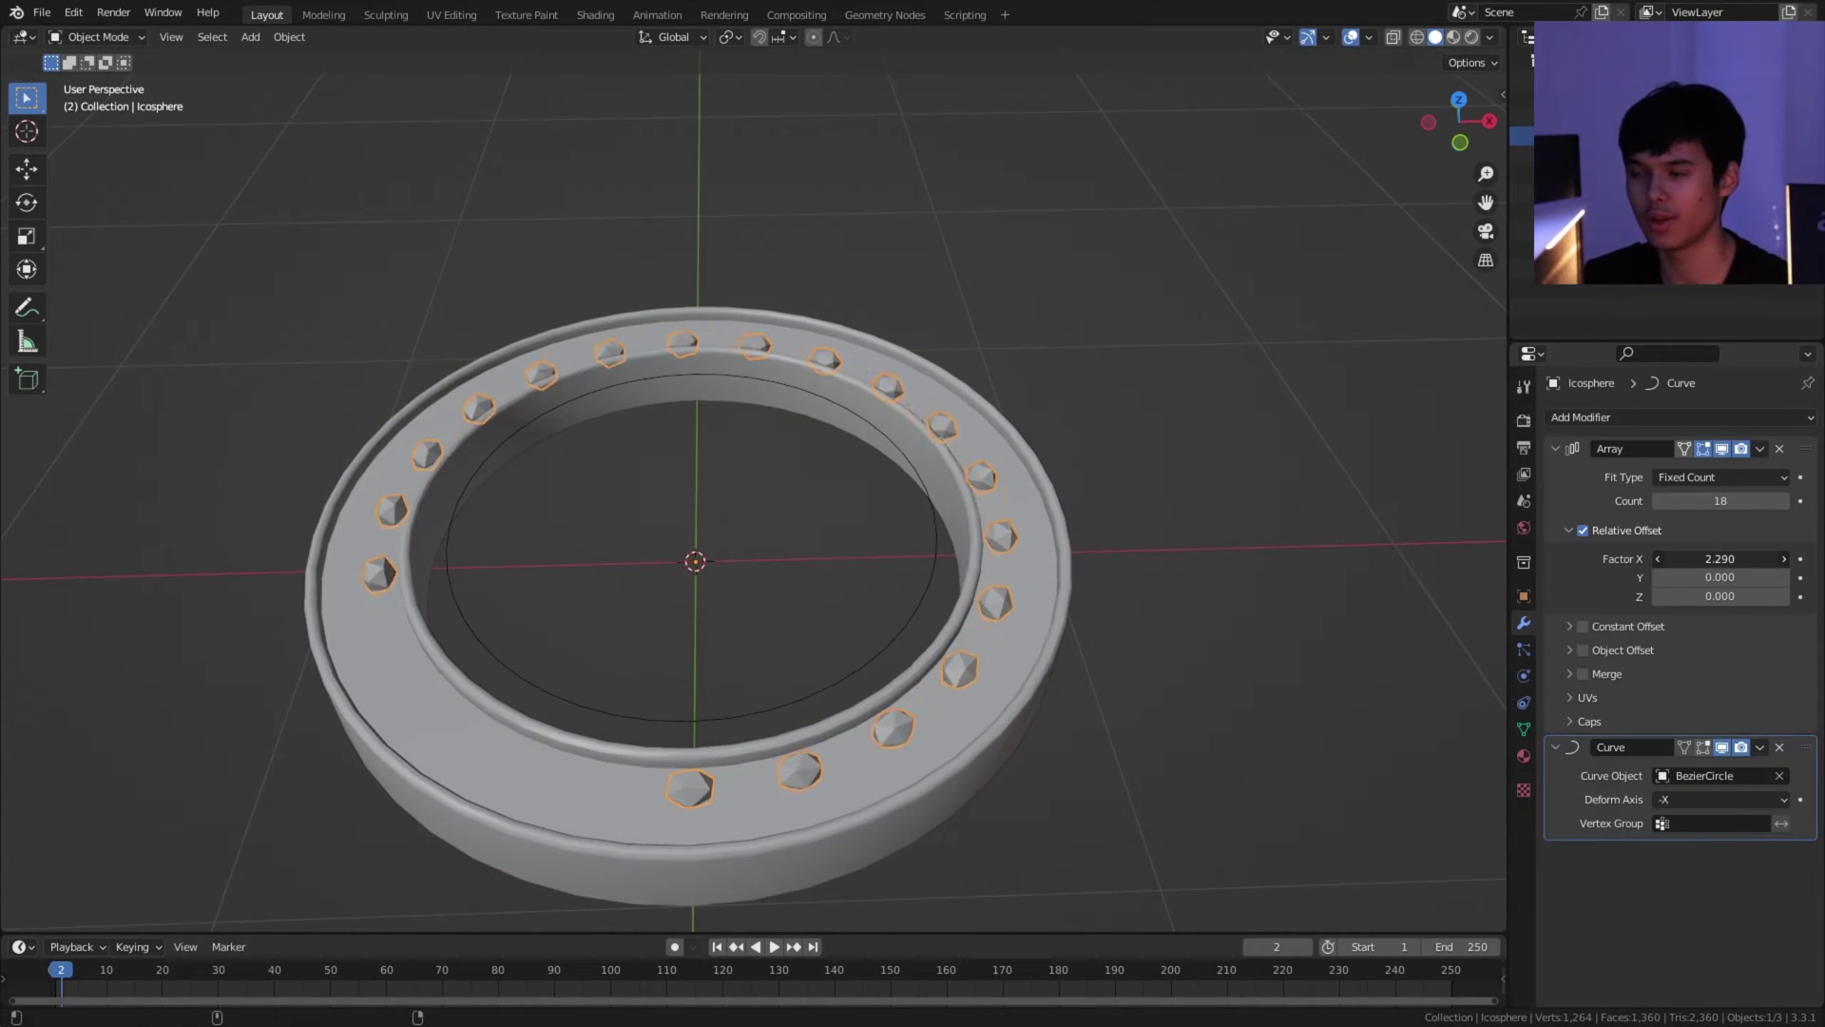
{"action": "left_click_drag", "start_coordinate": [1721, 557], "coordinate": [1701, 558]}
{"action": "middle_click_drag", "start_coordinate": [998, 542], "coordinate": [1283, 596]}
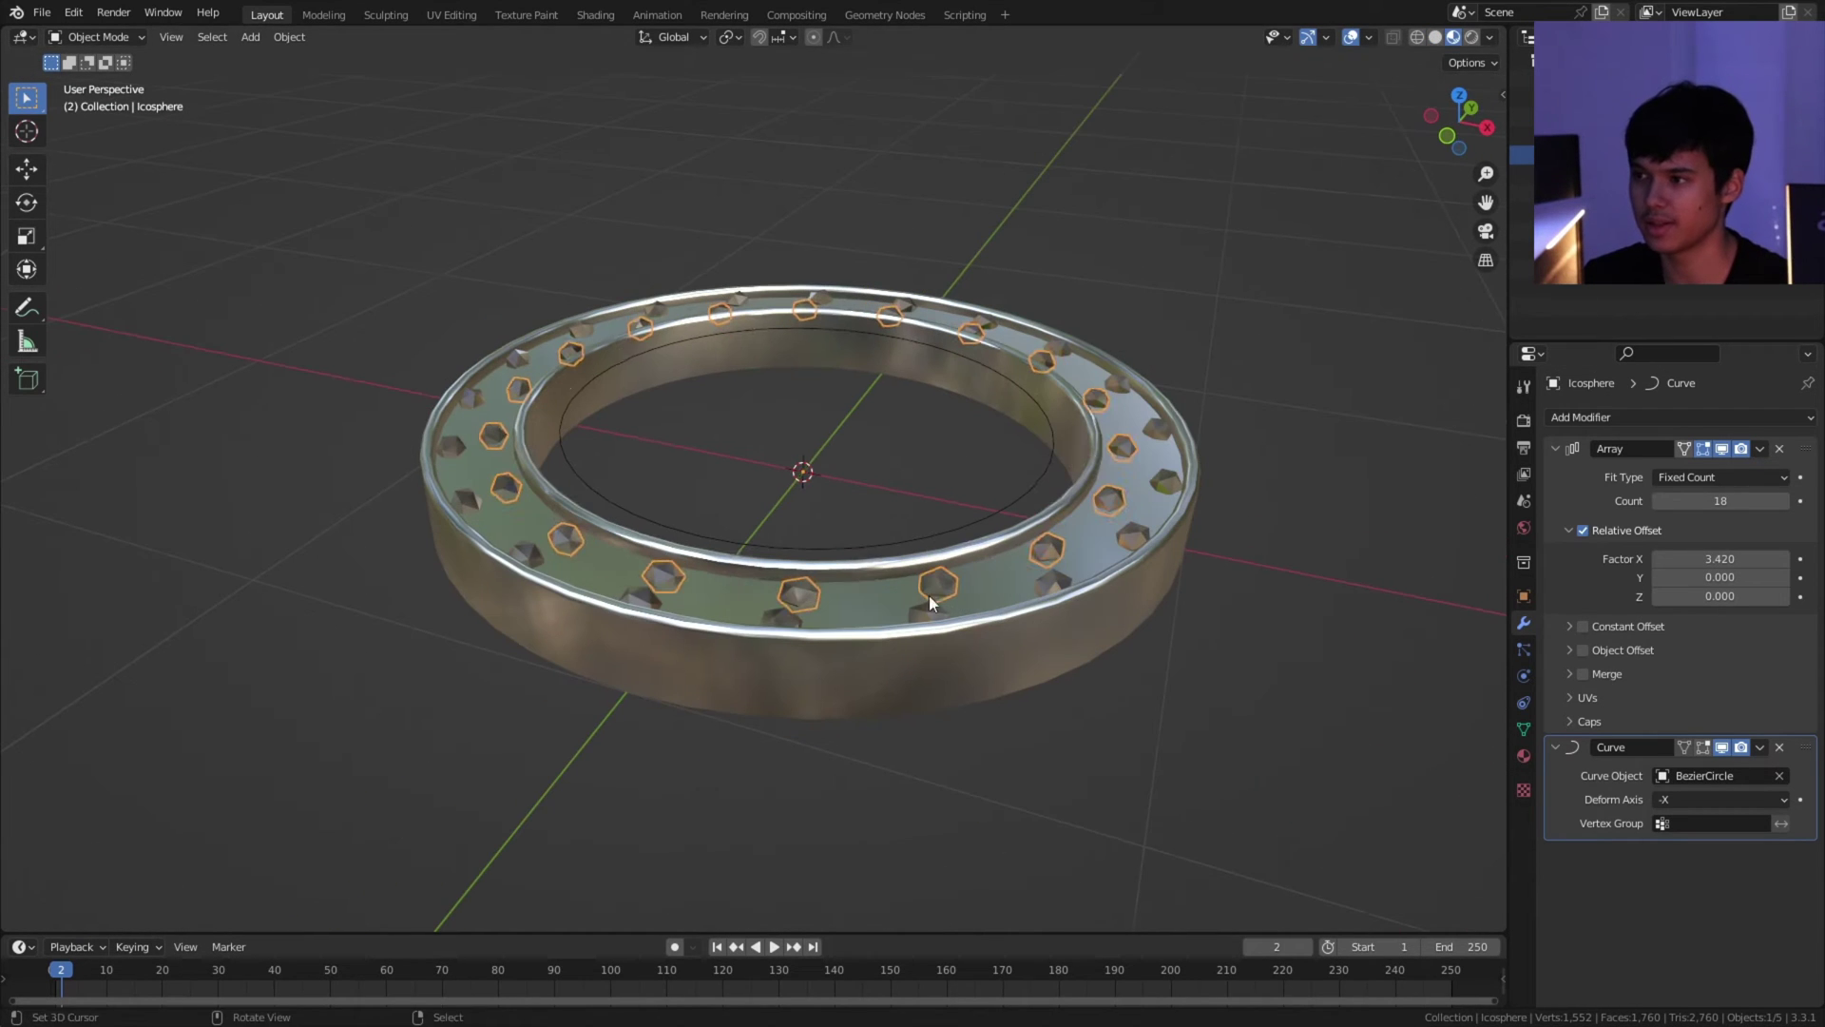
Step: Duplicate the gem array as a row of 6 enlarged gems and adjust its relative X offset to space them around the ring
{"action": "key", "text": "shift+d"}
{"action": "right_click", "coordinate": [1359, 528]}
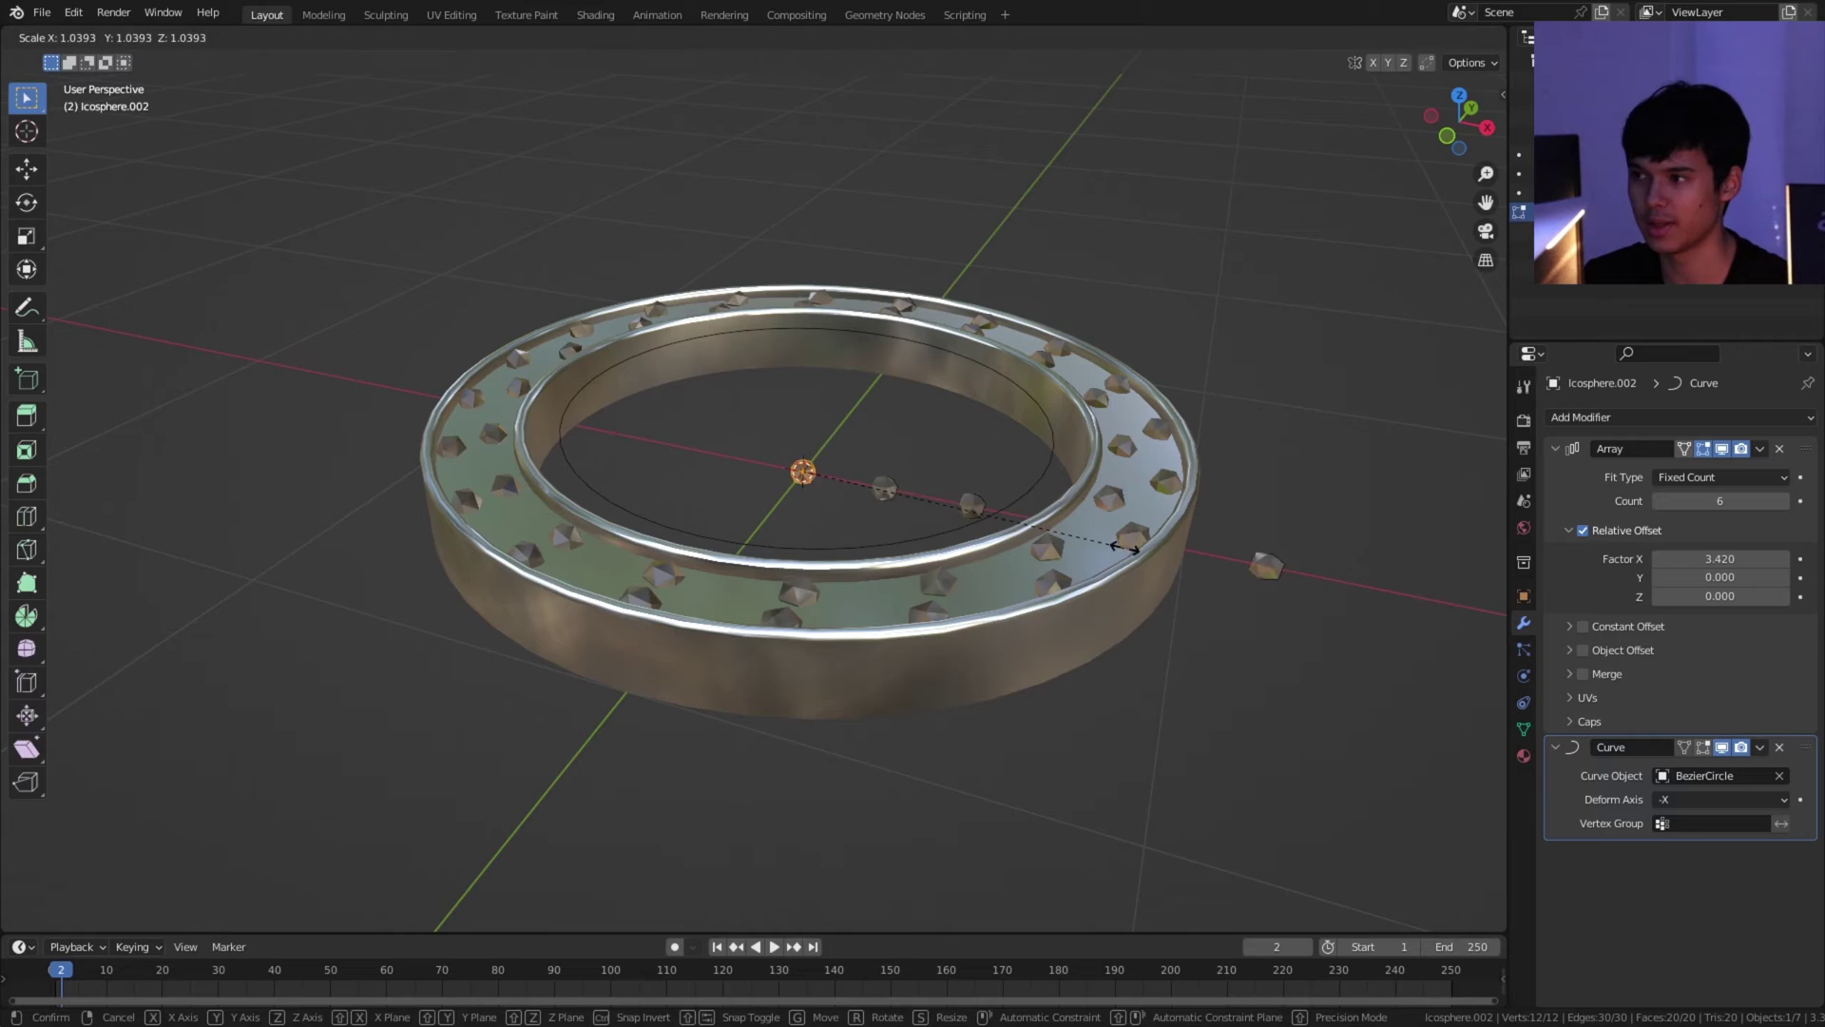
{"action": "middle_click_drag", "start_coordinate": [1093, 495], "coordinate": [1018, 545]}
{"action": "left_click_drag", "start_coordinate": [1673, 558], "coordinate": [1706, 558]}
Step: Scale the large gems' guide circle to about 0.913
{"action": "left_click", "coordinate": [1121, 506]}
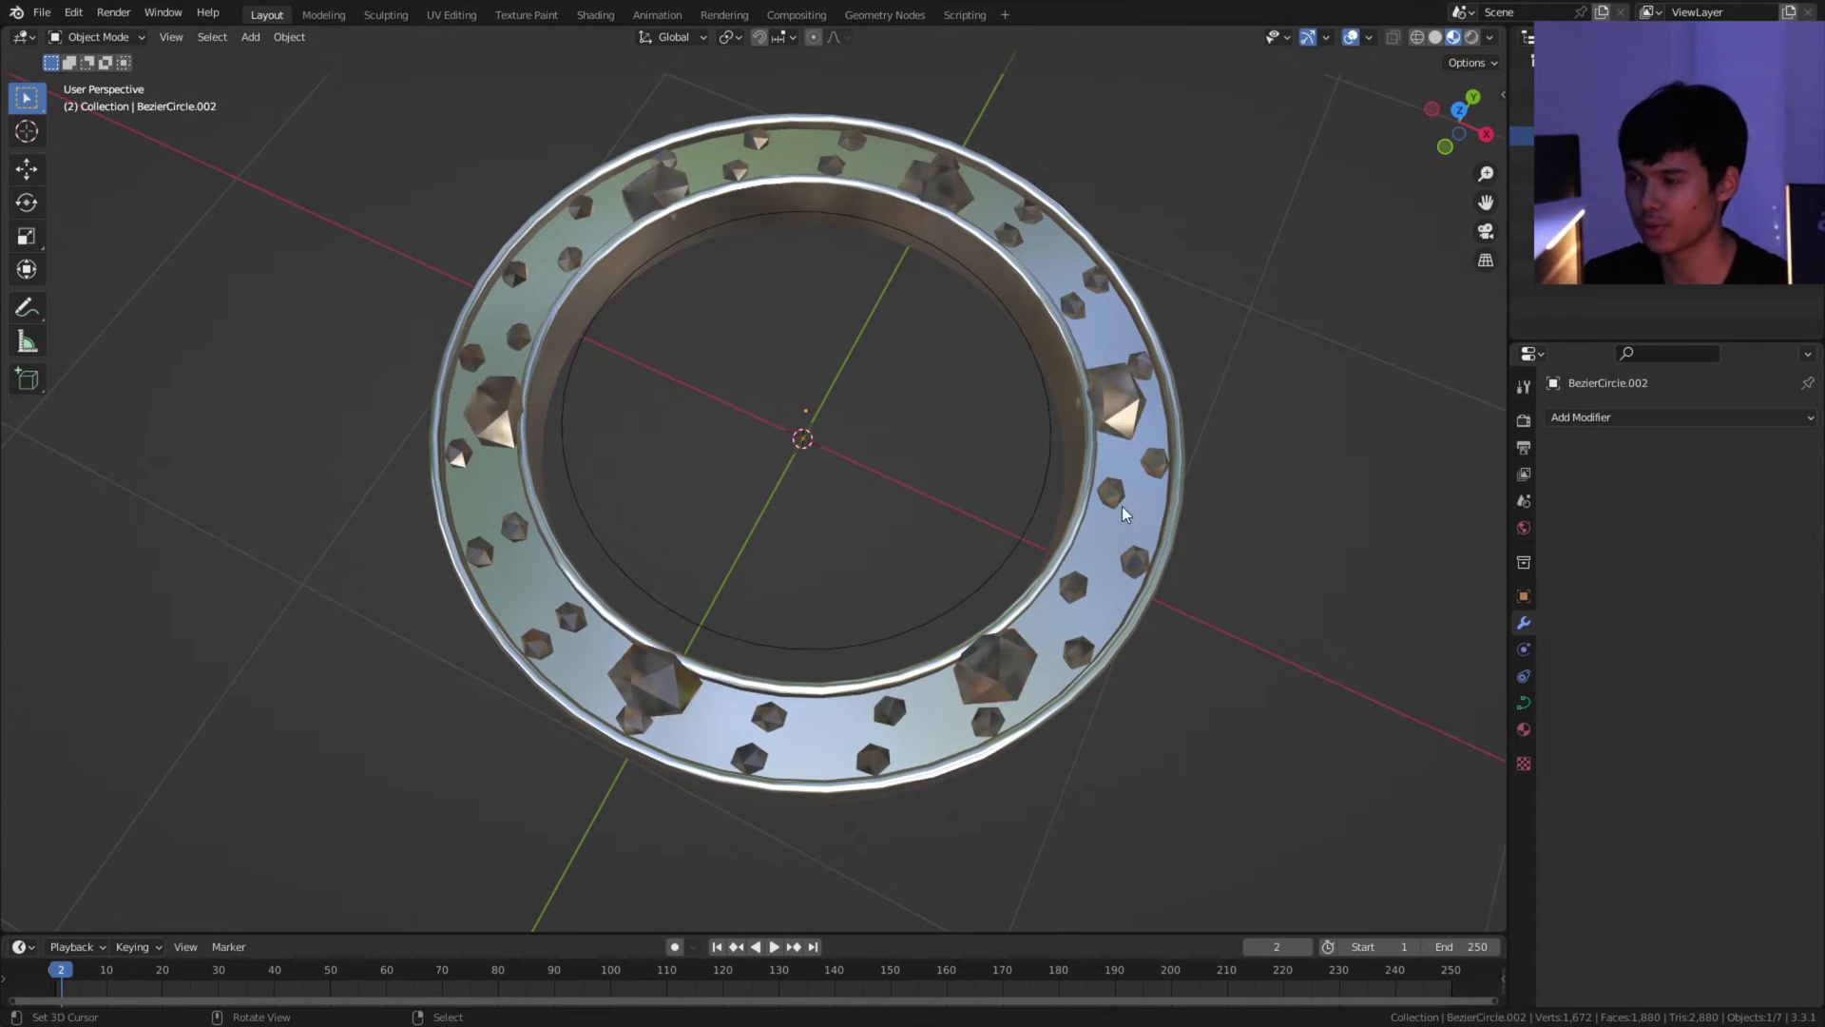
{"action": "left_click", "coordinate": [1121, 506]}
{"action": "left_click", "coordinate": [1122, 506]}
{"action": "key", "text": "s"}
{"action": "left_click", "coordinate": [1242, 346]}
{"action": "middle_click_drag", "start_coordinate": [951, 399], "coordinate": [933, 455]}
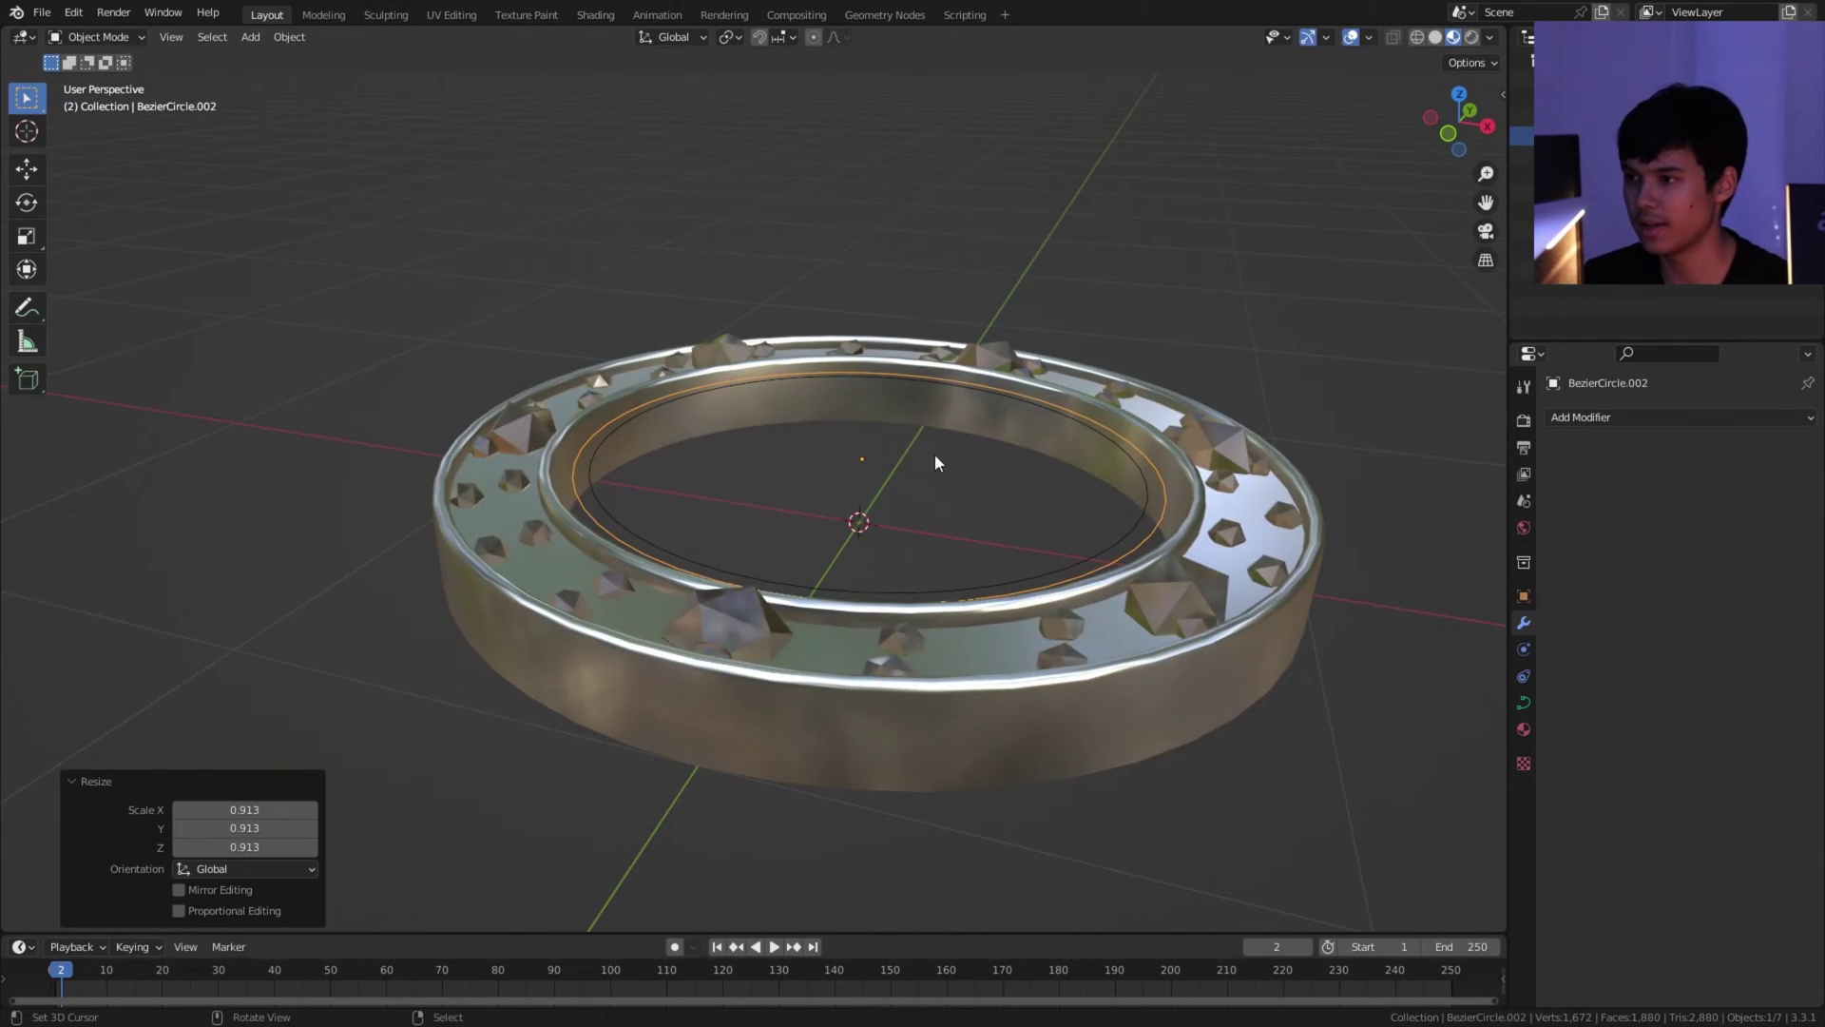
Step: Tint the Glass BSDF colour of the glass material green
{"action": "scroll", "coordinate": [1082, 516], "scroll_direction": "down", "scroll_amount": 4}
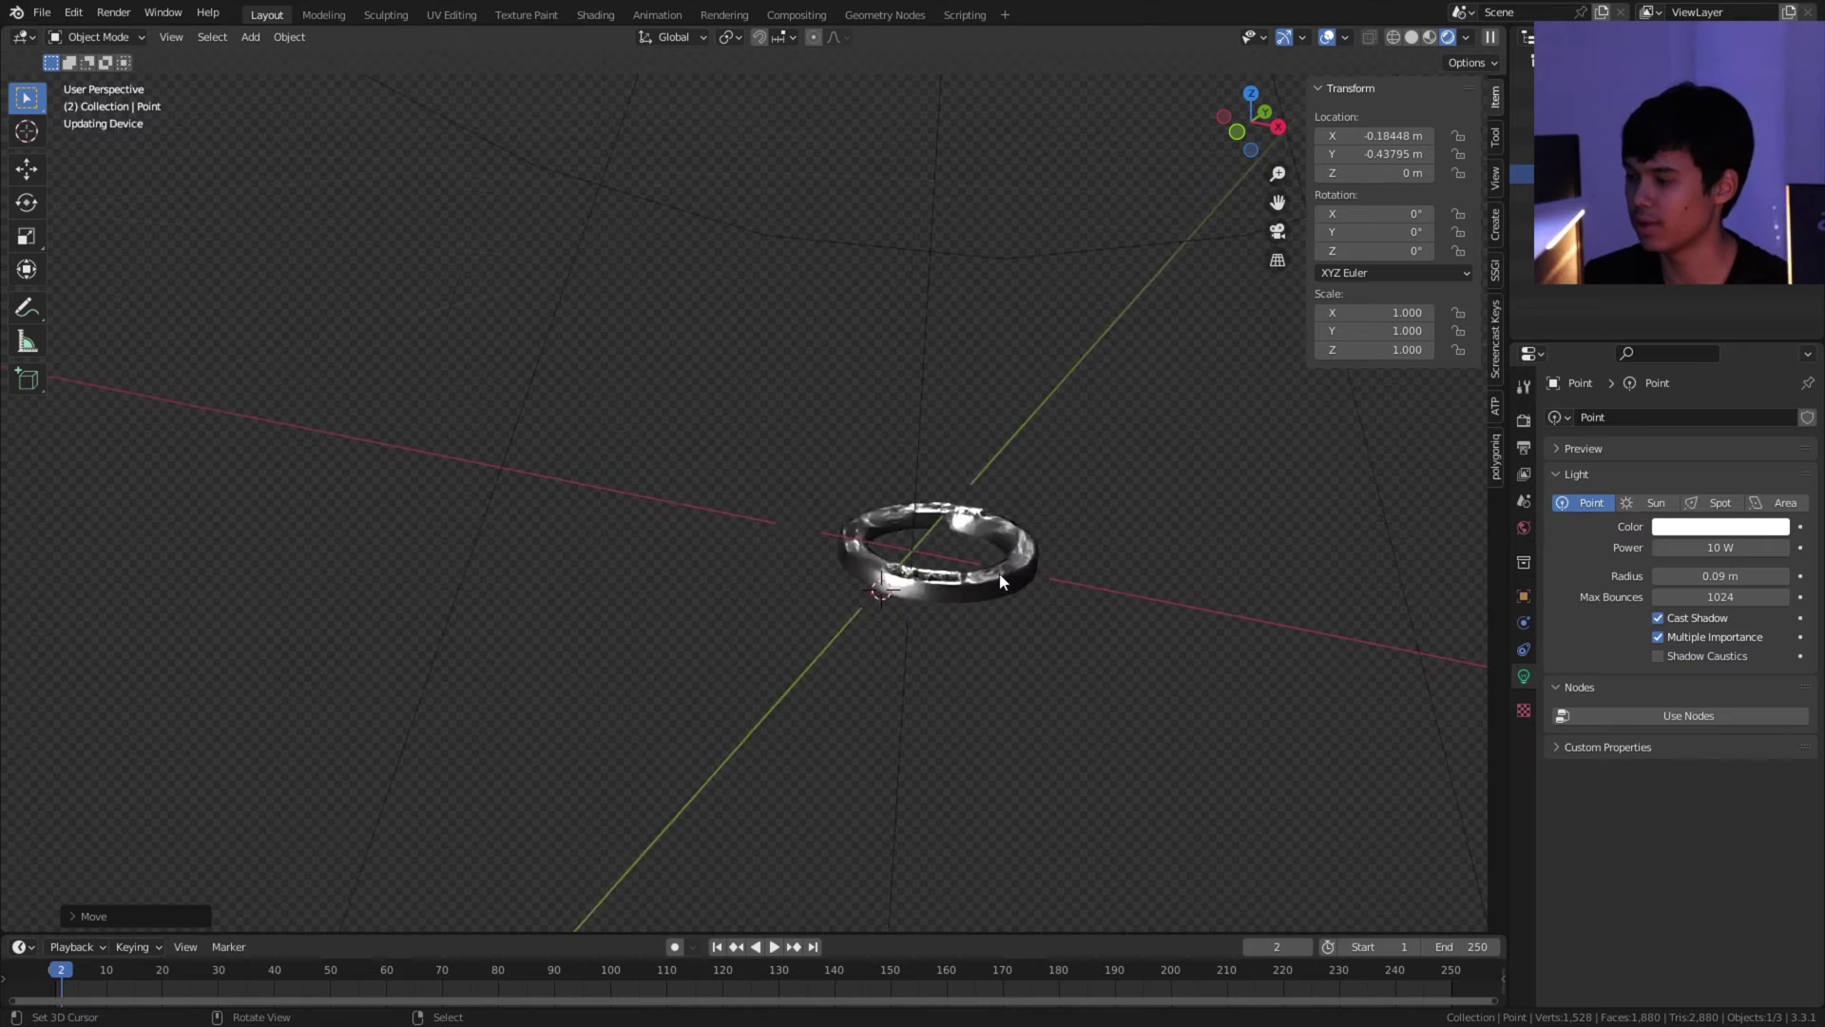
{"action": "scroll", "coordinate": [1000, 582], "scroll_direction": "up", "scroll_amount": 3}
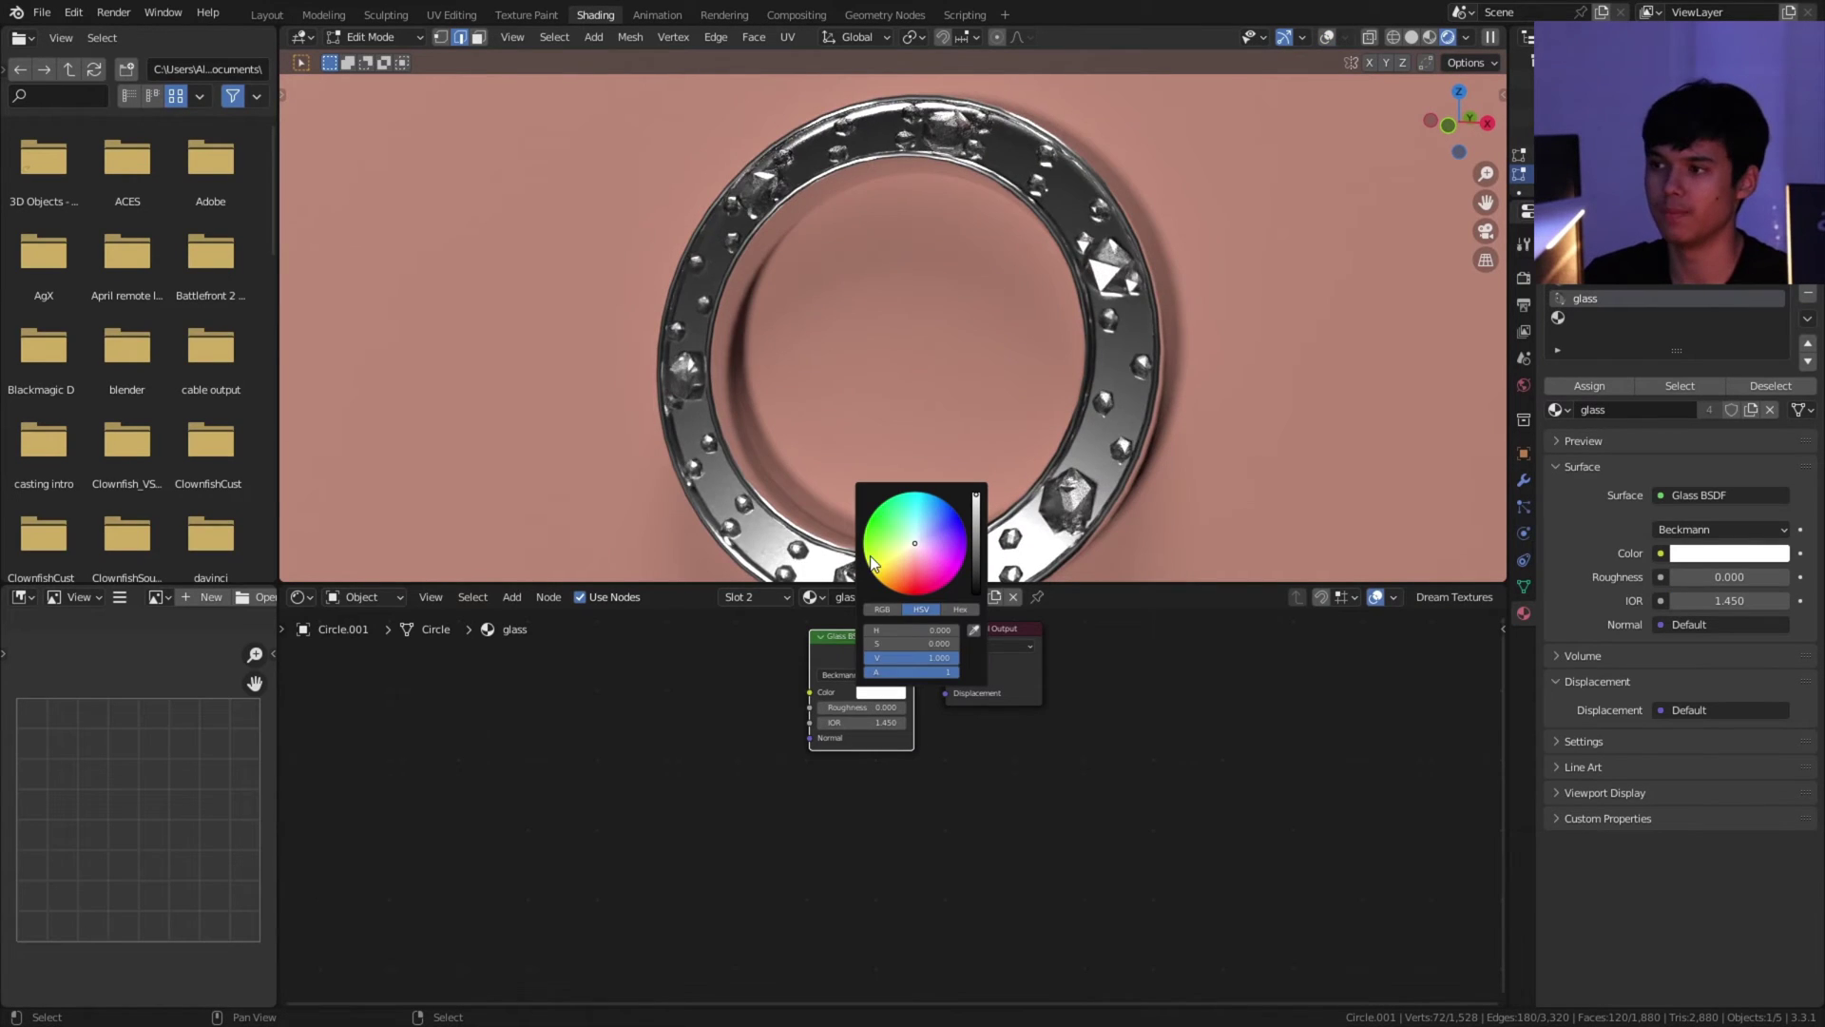
{"action": "left_click_drag", "start_coordinate": [872, 562], "coordinate": [876, 526]}
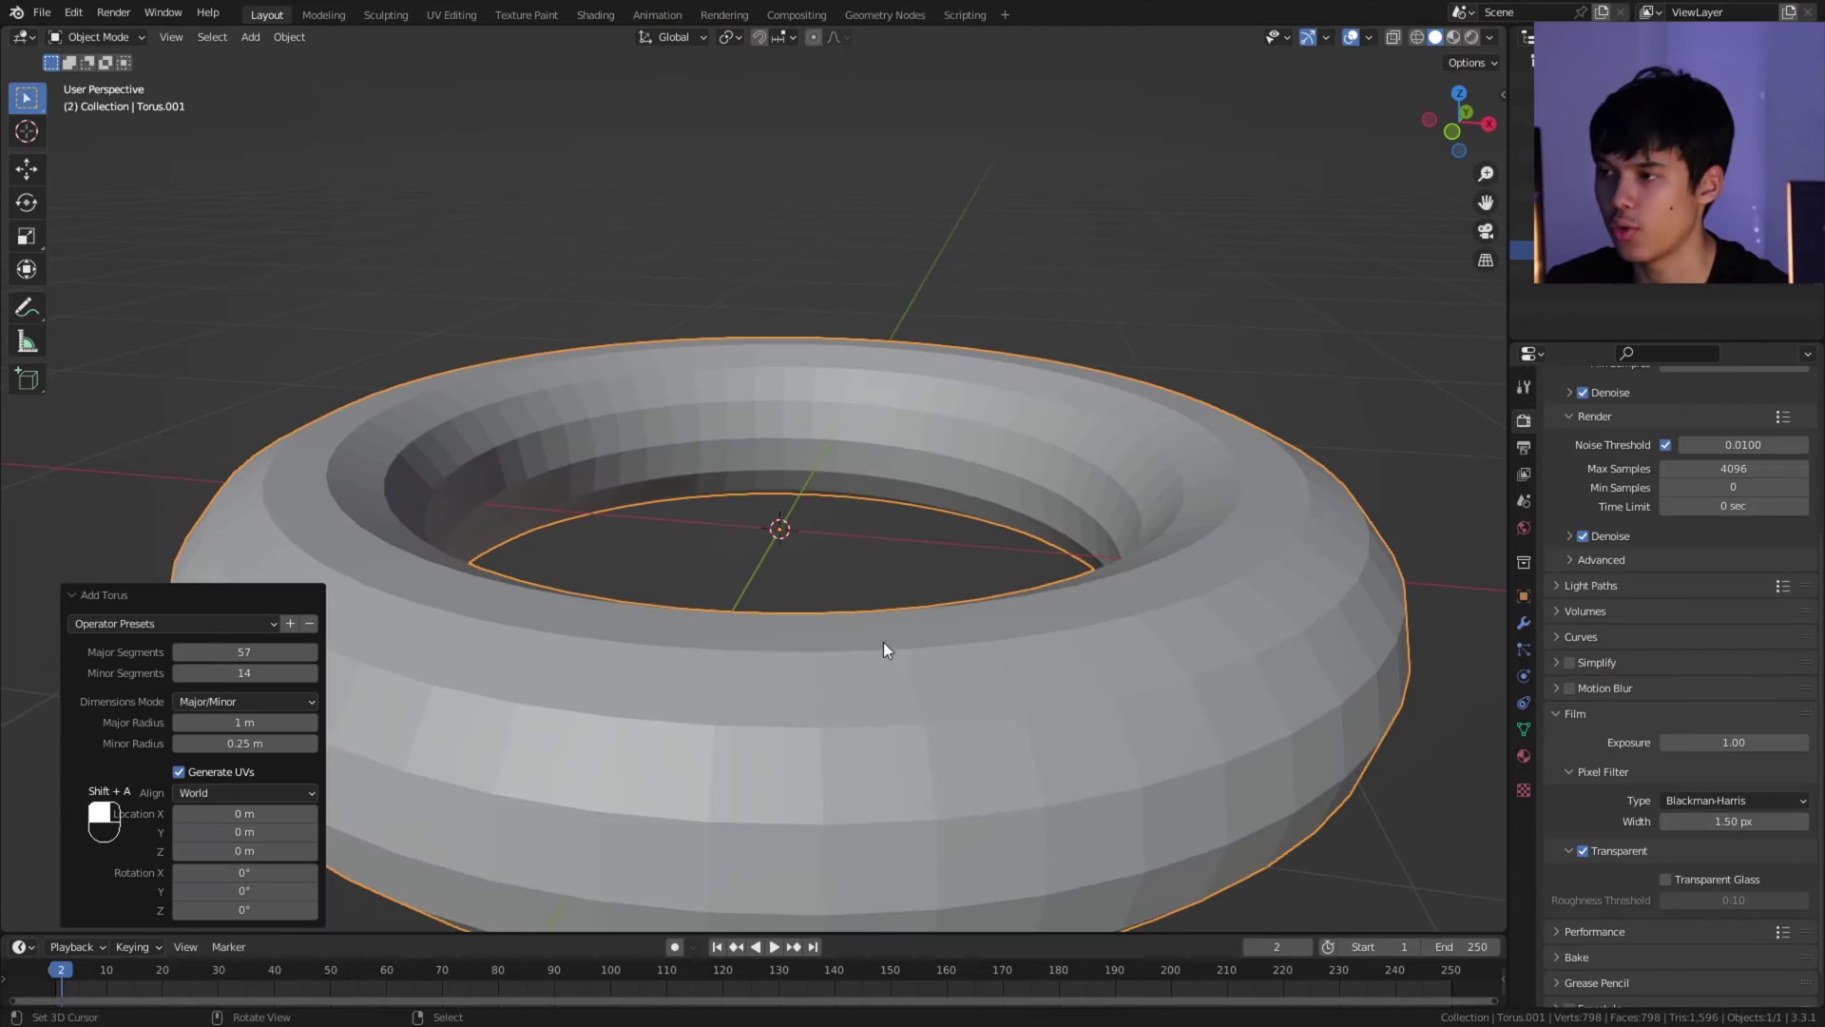
Step: Set the new torus to 6 major segments and 6 minor segments
{"action": "type", "text": "6"}
{"action": "key", "text": "Return"}
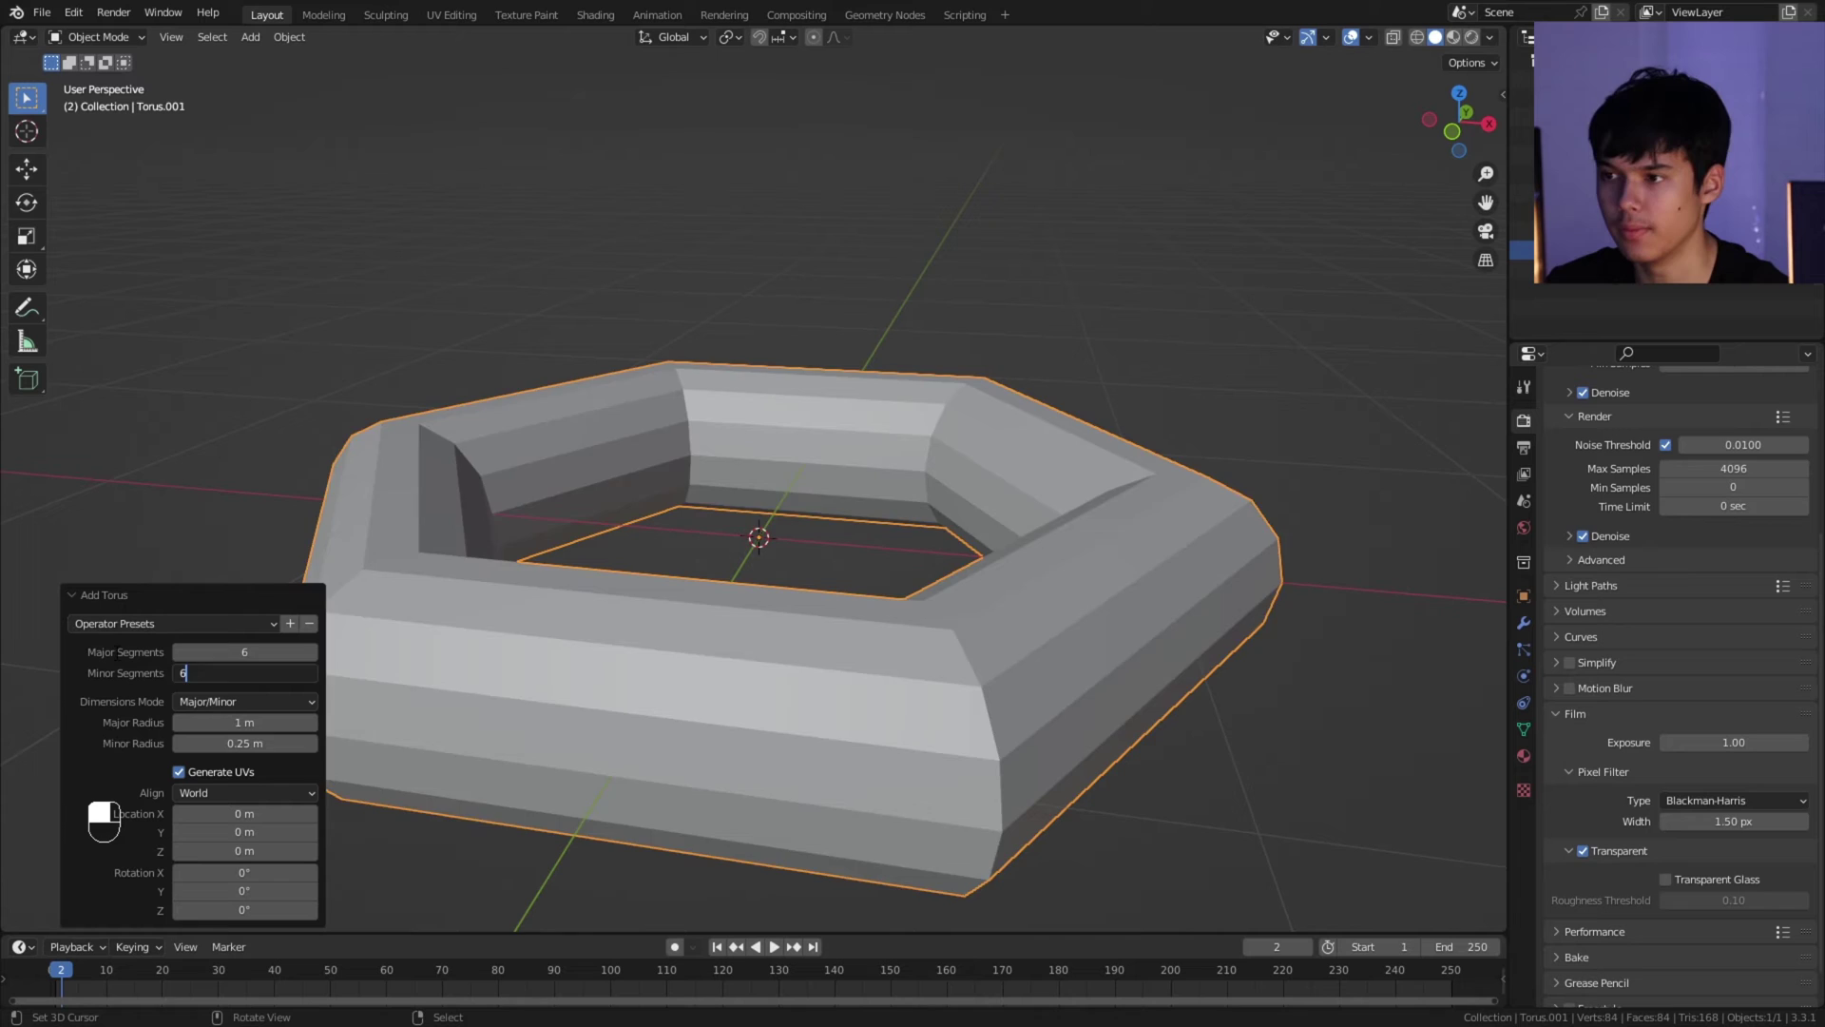
{"action": "key", "text": "Return"}
Step: Stretch the torus into an elongated chain link by moving one half's vertices about 0.69 m along X
{"action": "key", "text": "Tab"}
{"action": "key", "text": "KP_7"}
{"action": "key", "text": "c"}
{"action": "left_click_drag", "start_coordinate": [960, 399], "coordinate": [960, 751]}
{"action": "key", "text": "g"}
{"action": "key", "text": "x"}
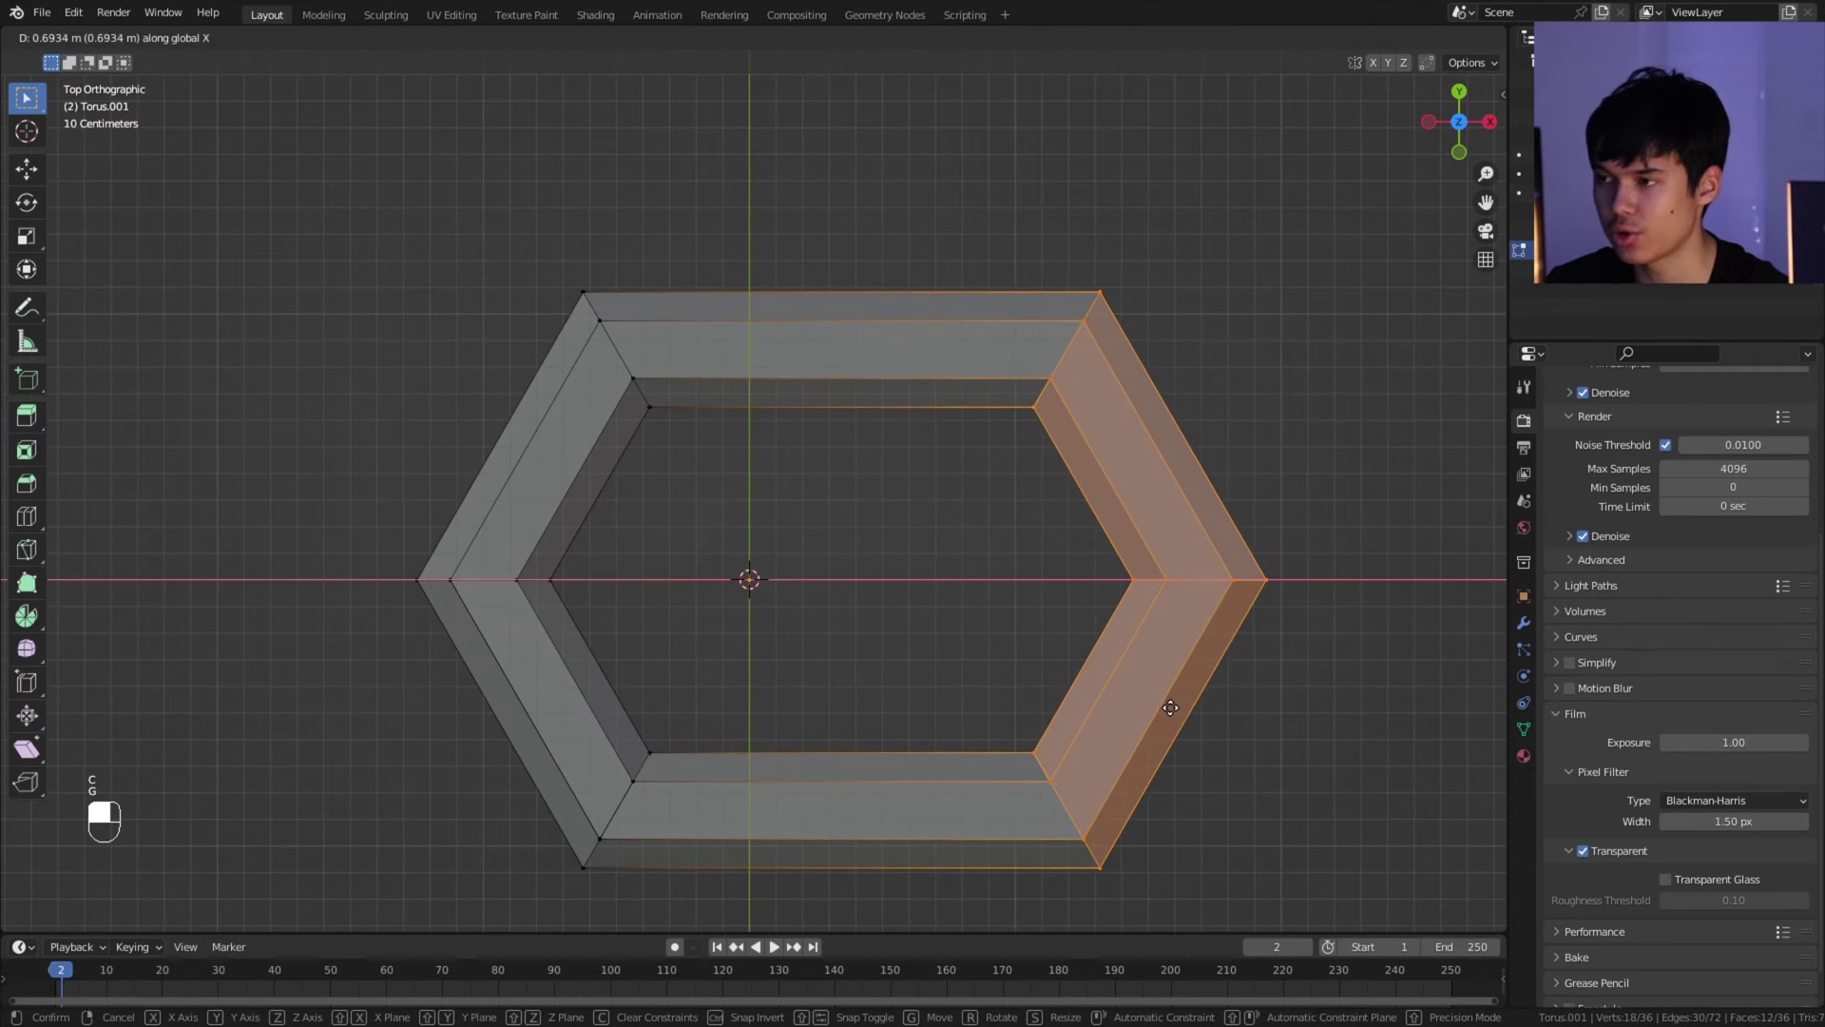
{"action": "left_click", "coordinate": [1170, 708]}
{"action": "key", "text": "Tab"}
Step: Scale the link to about 0.056 and set its origin to its geometry
{"action": "middle_click_drag", "start_coordinate": [1150, 699], "coordinate": [1130, 625]}
{"action": "left_click", "coordinate": [289, 36]}
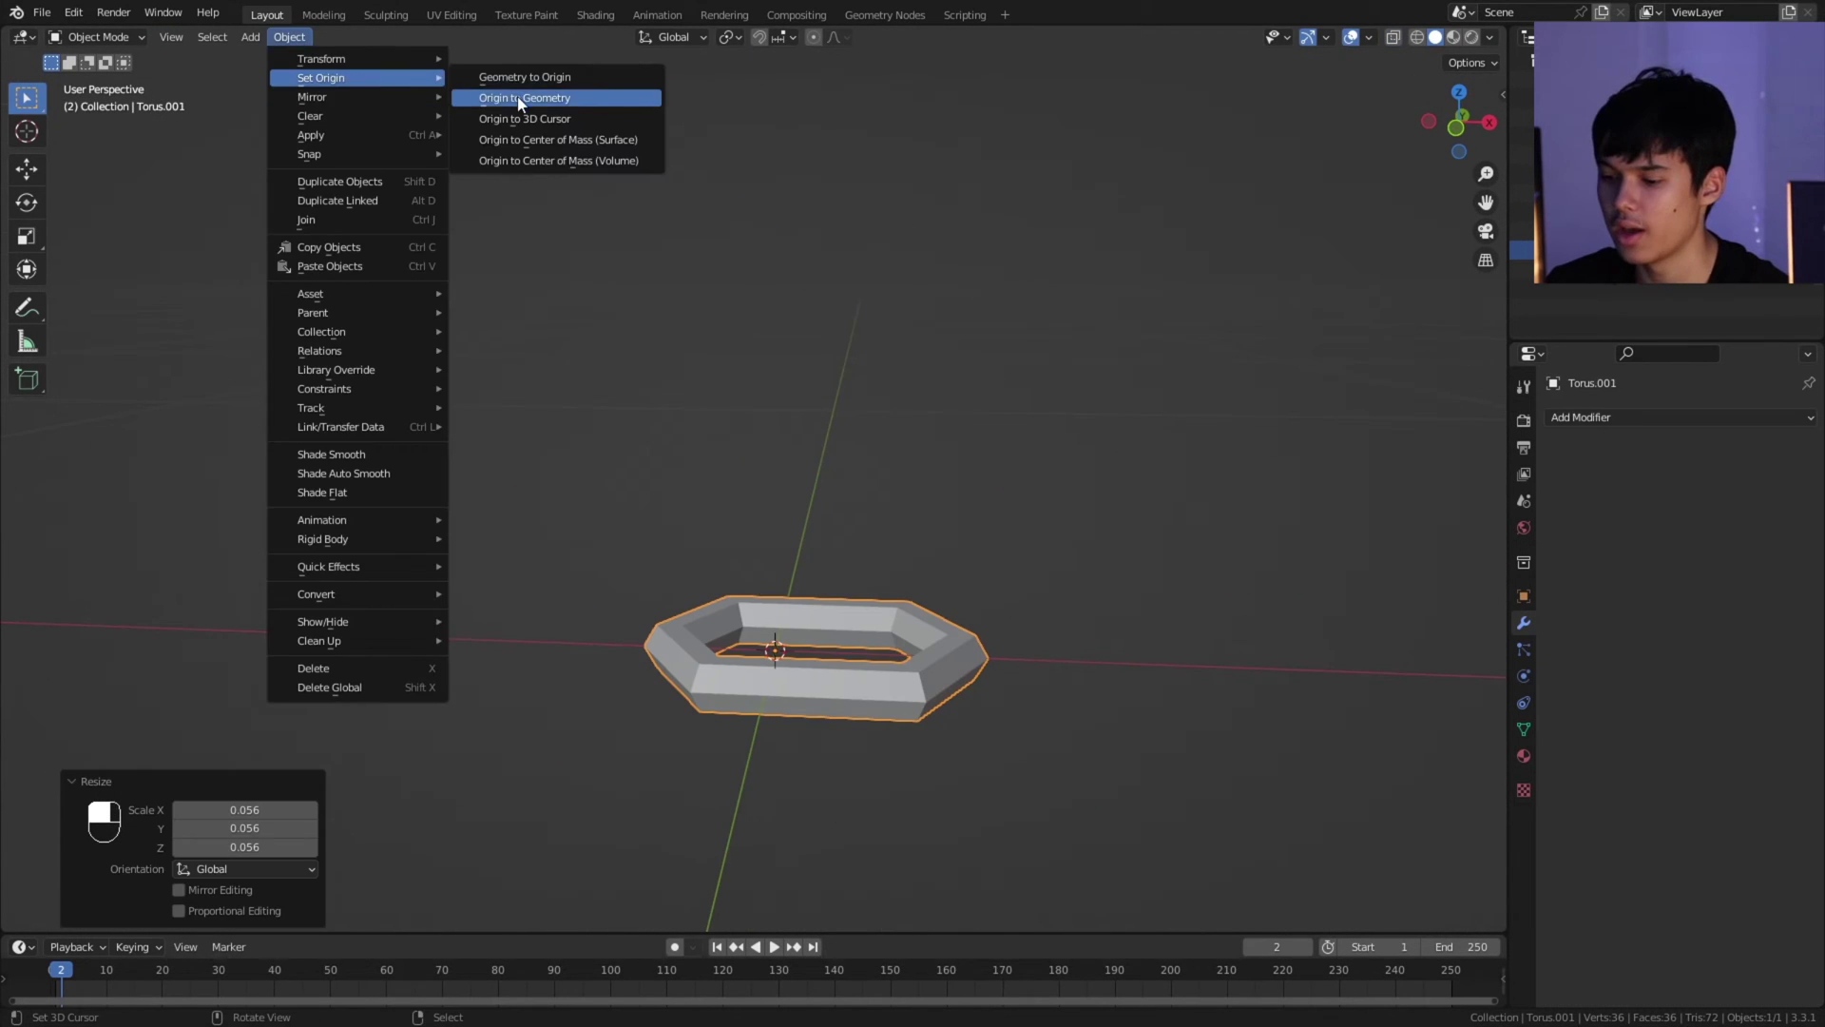
{"action": "left_click", "coordinate": [517, 95]}
Step: Snap the link to the 3D cursor at the world origin and add an empty at its centre
{"action": "middle_click_drag", "start_coordinate": [766, 525], "coordinate": [742, 689]}
{"action": "key", "text": "shift+s"}
{"action": "left_click", "coordinate": [639, 574]}
{"action": "key", "text": "shift+a"}
{"action": "left_click", "coordinate": [861, 789]}
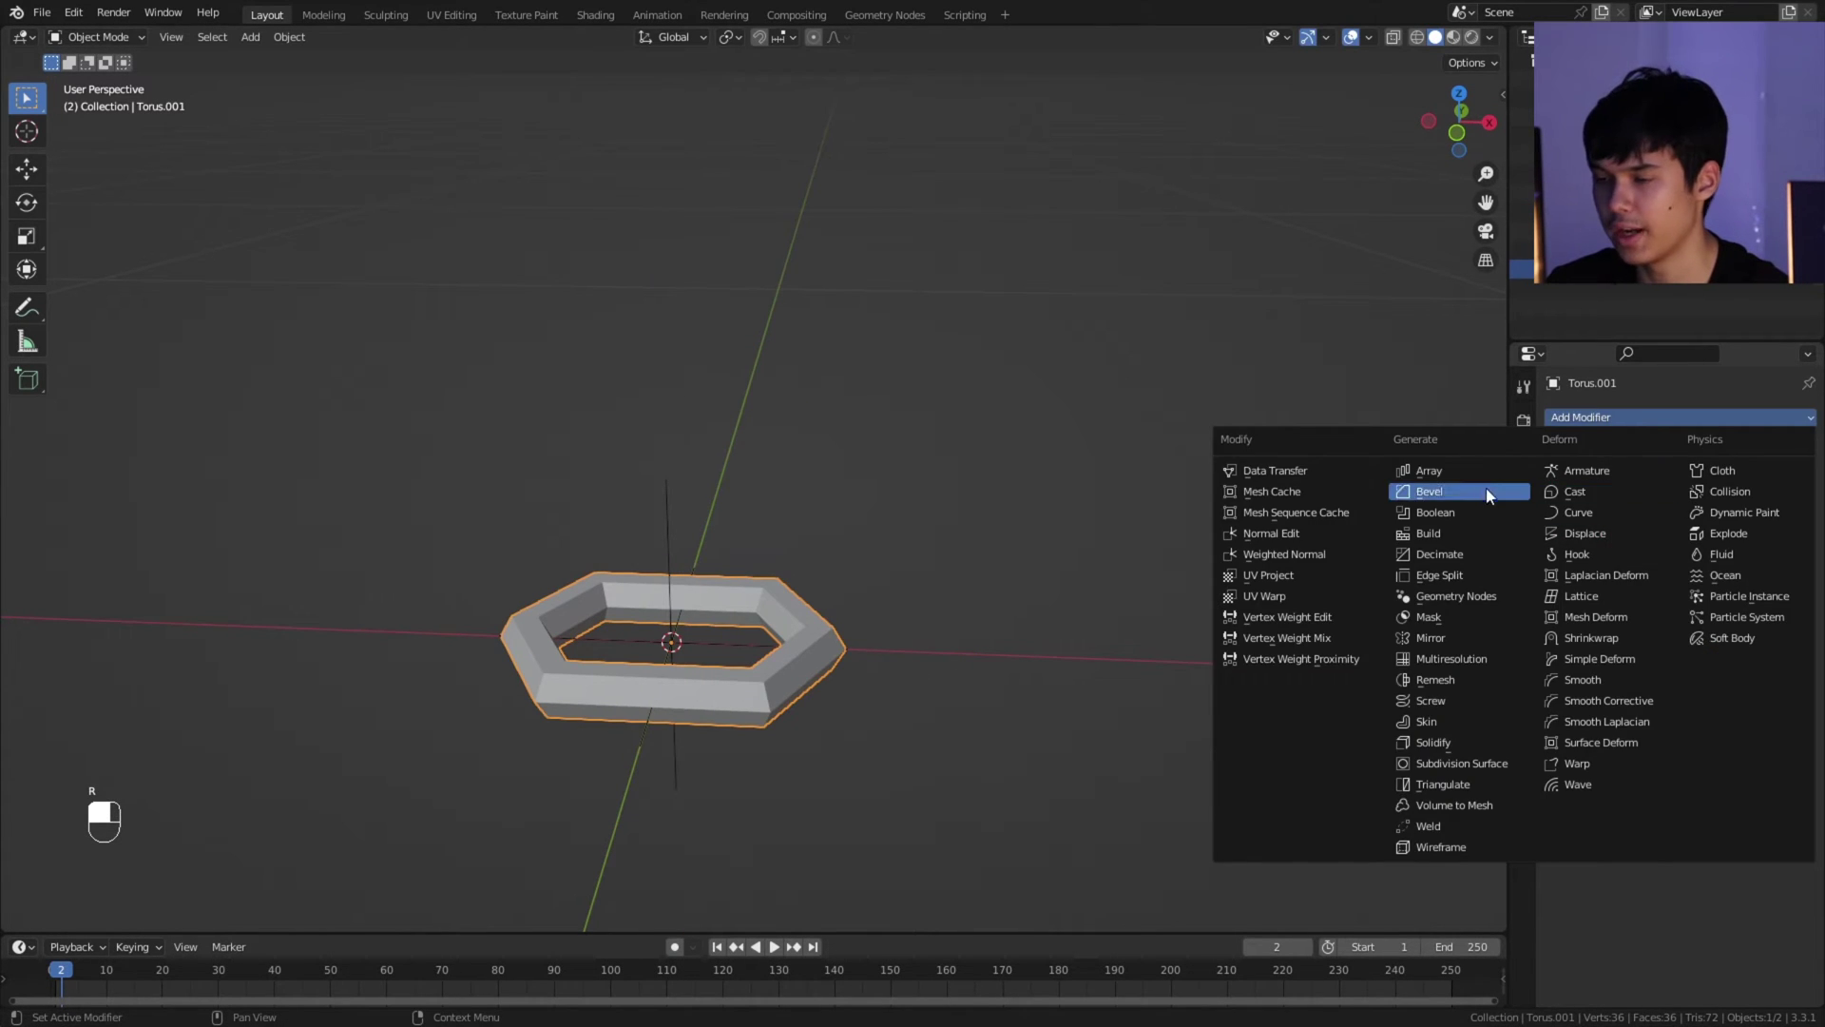
Step: Add an Array modifier to the link with a count of 6, relative X offset 0.660 and the empty as object offset
{"action": "left_click", "coordinate": [1416, 484]}
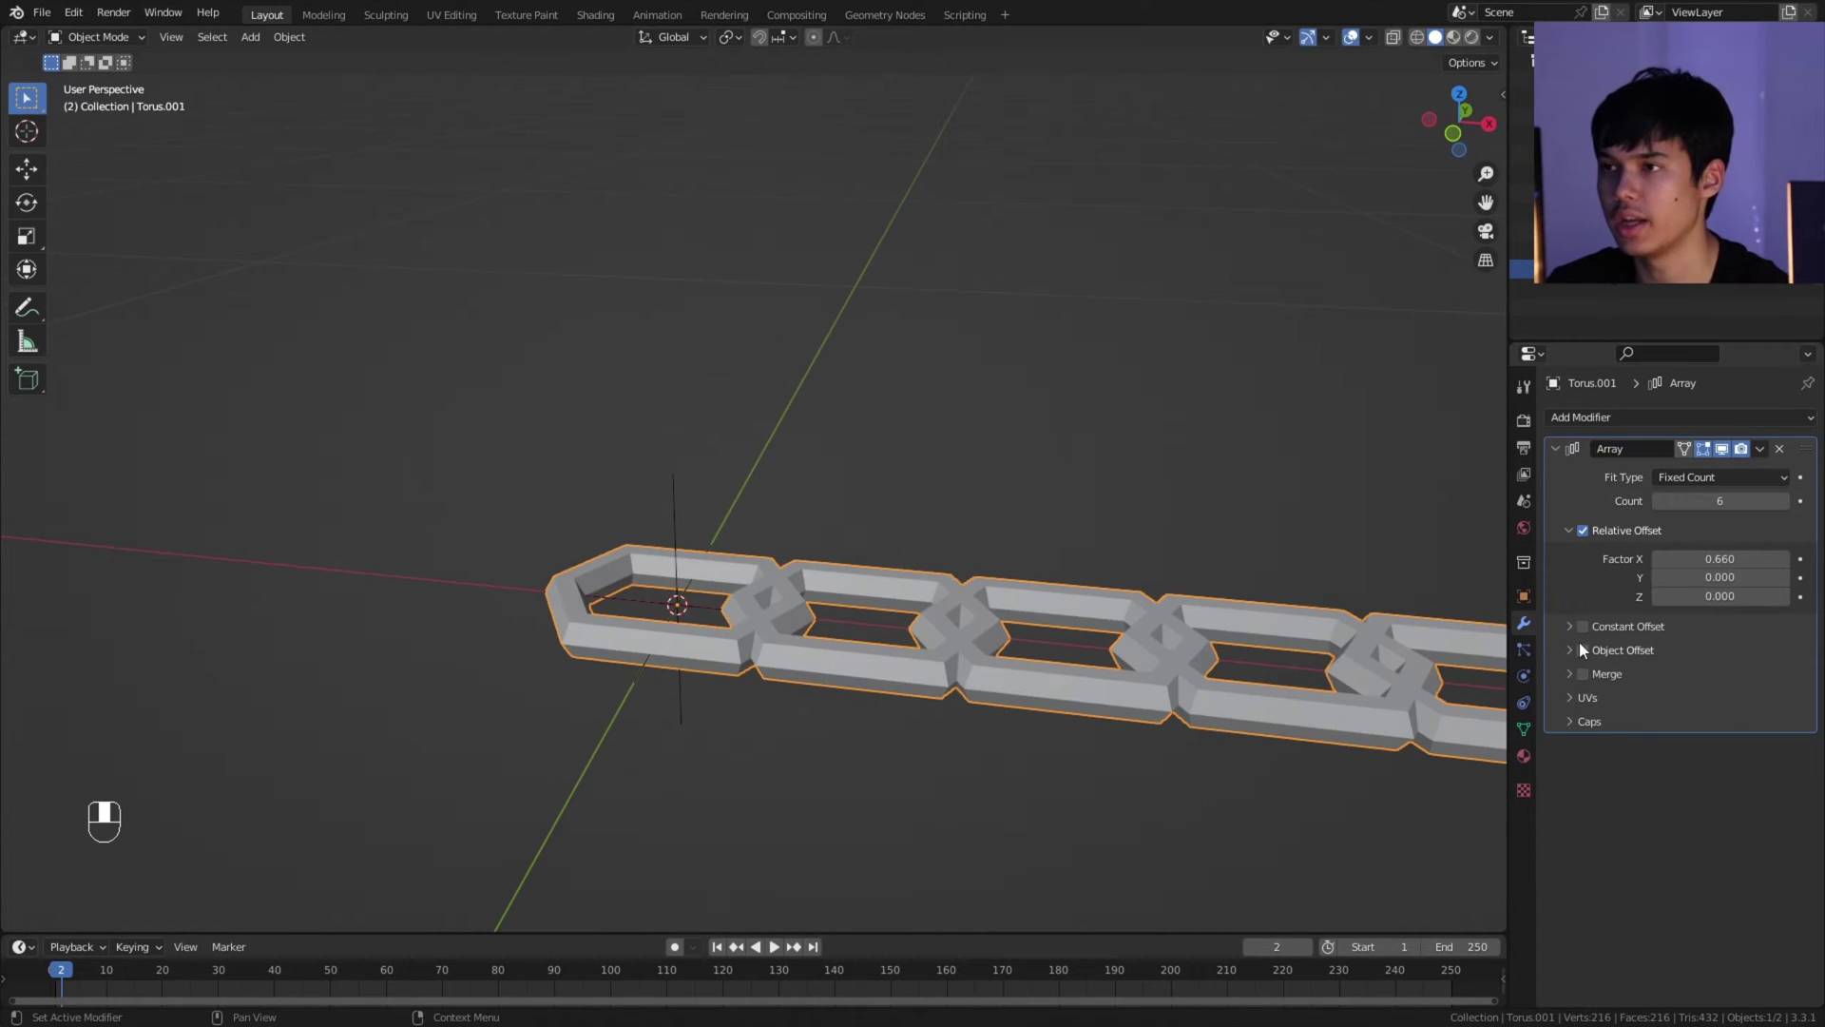
{"action": "left_click", "coordinate": [1583, 649]}
{"action": "left_click", "coordinate": [1779, 677]}
{"action": "left_click", "coordinate": [681, 506]}
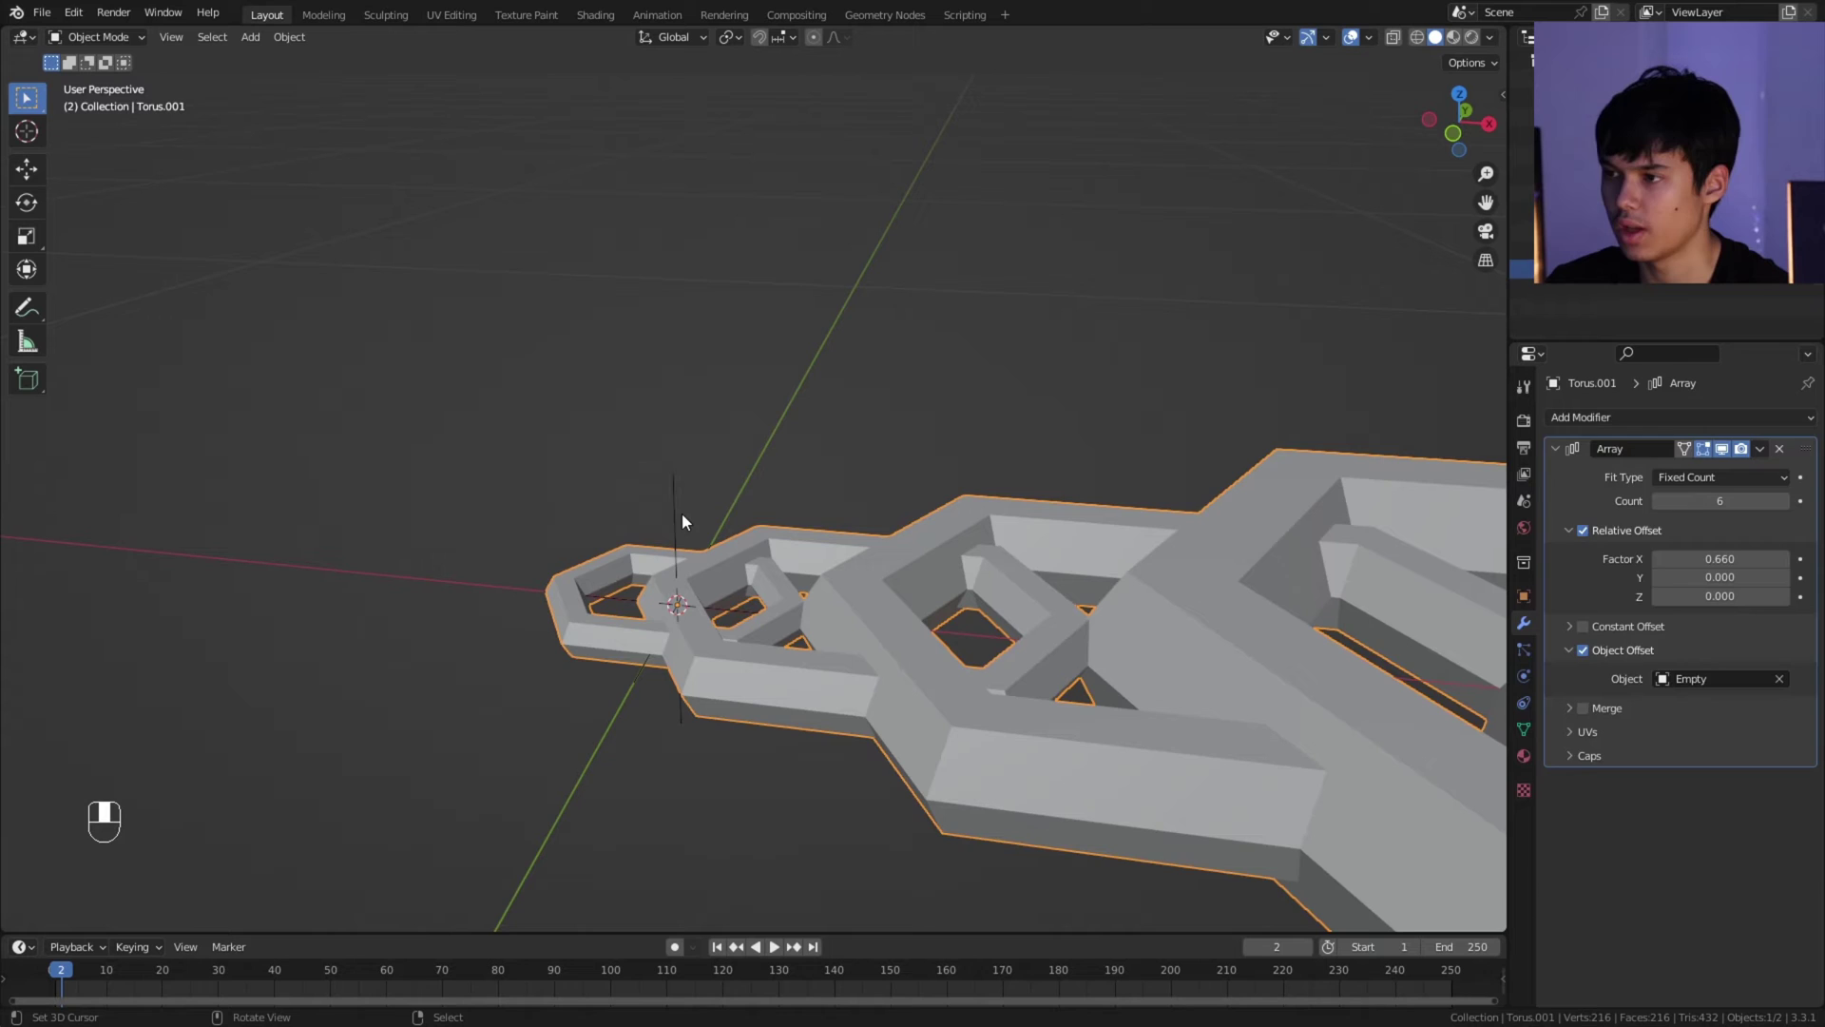
Step: Scale the empty to about 0.057 to match the link and rotate it 90° about X so the links interlock
{"action": "left_click", "coordinate": [682, 512]}
{"action": "key", "text": "s"}
{"action": "left_click", "coordinate": [960, 568]}
{"action": "type", "text": "r"}
{"action": "type", "text": "x"}
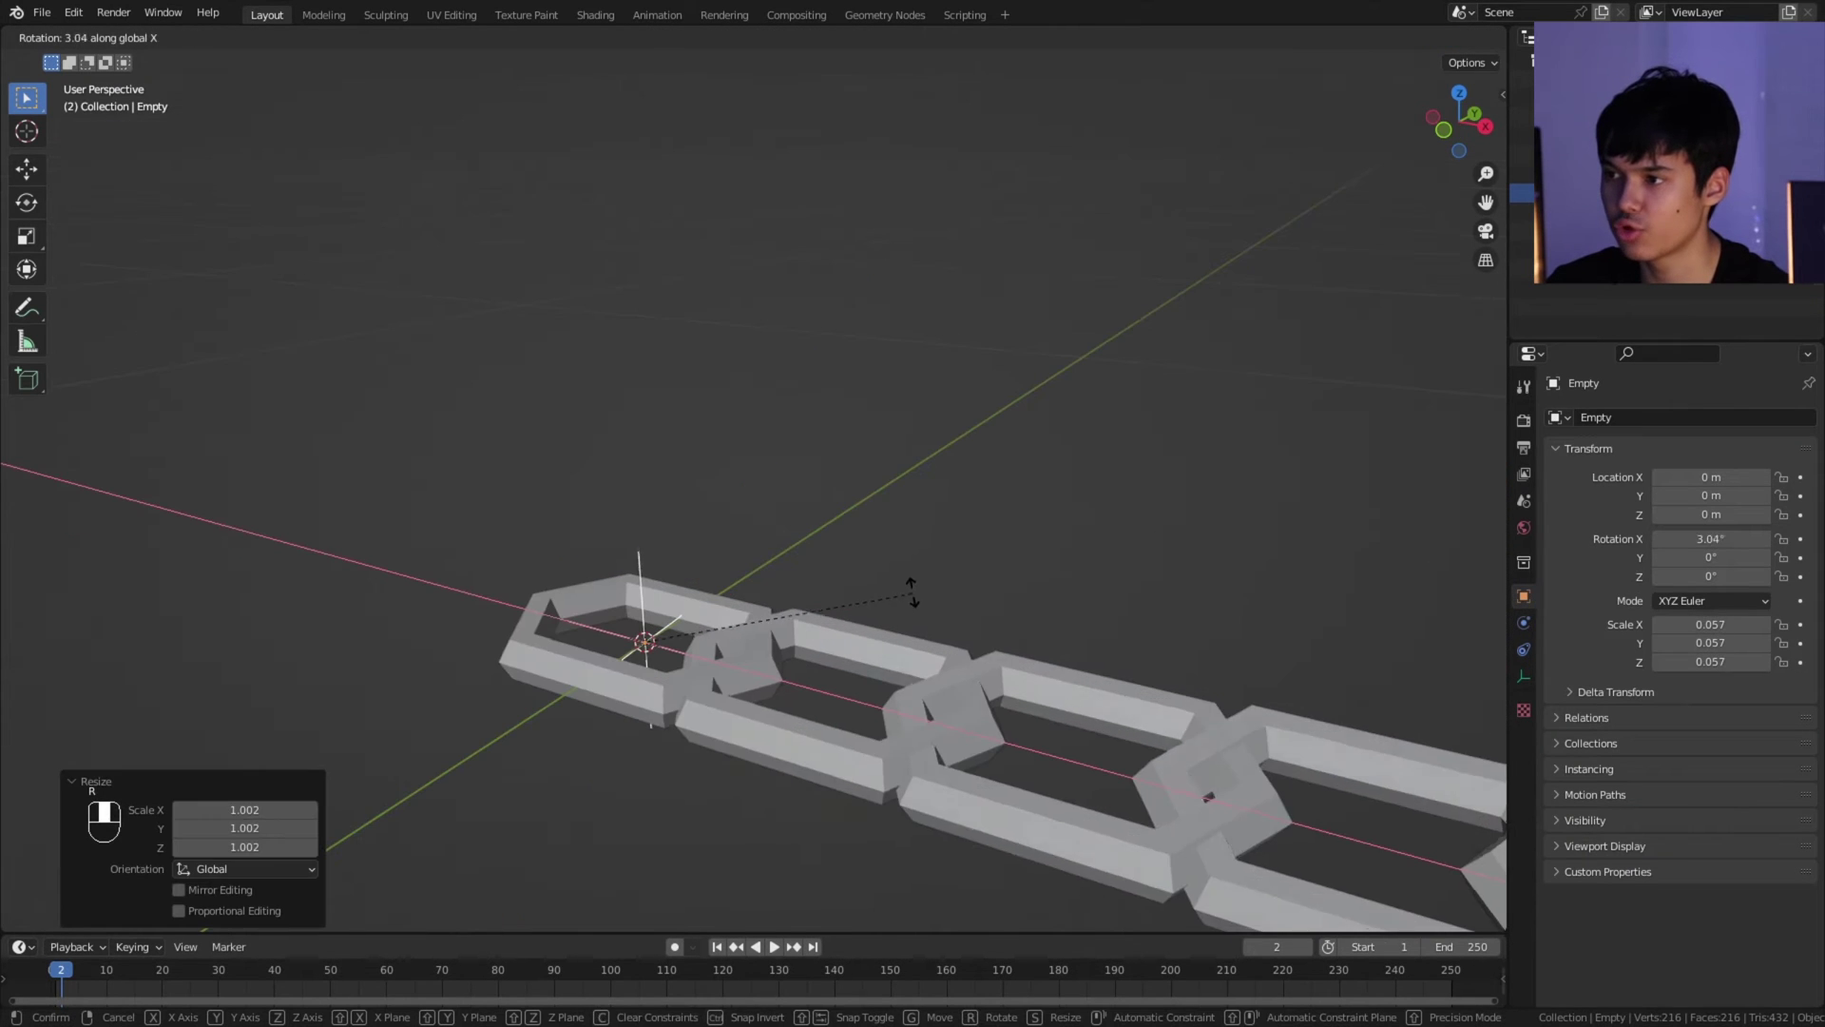
{"action": "type", "text": "90"}
{"action": "key", "text": "Return"}
{"action": "scroll", "coordinate": [951, 618], "scroll_direction": "down", "scroll_amount": 5}
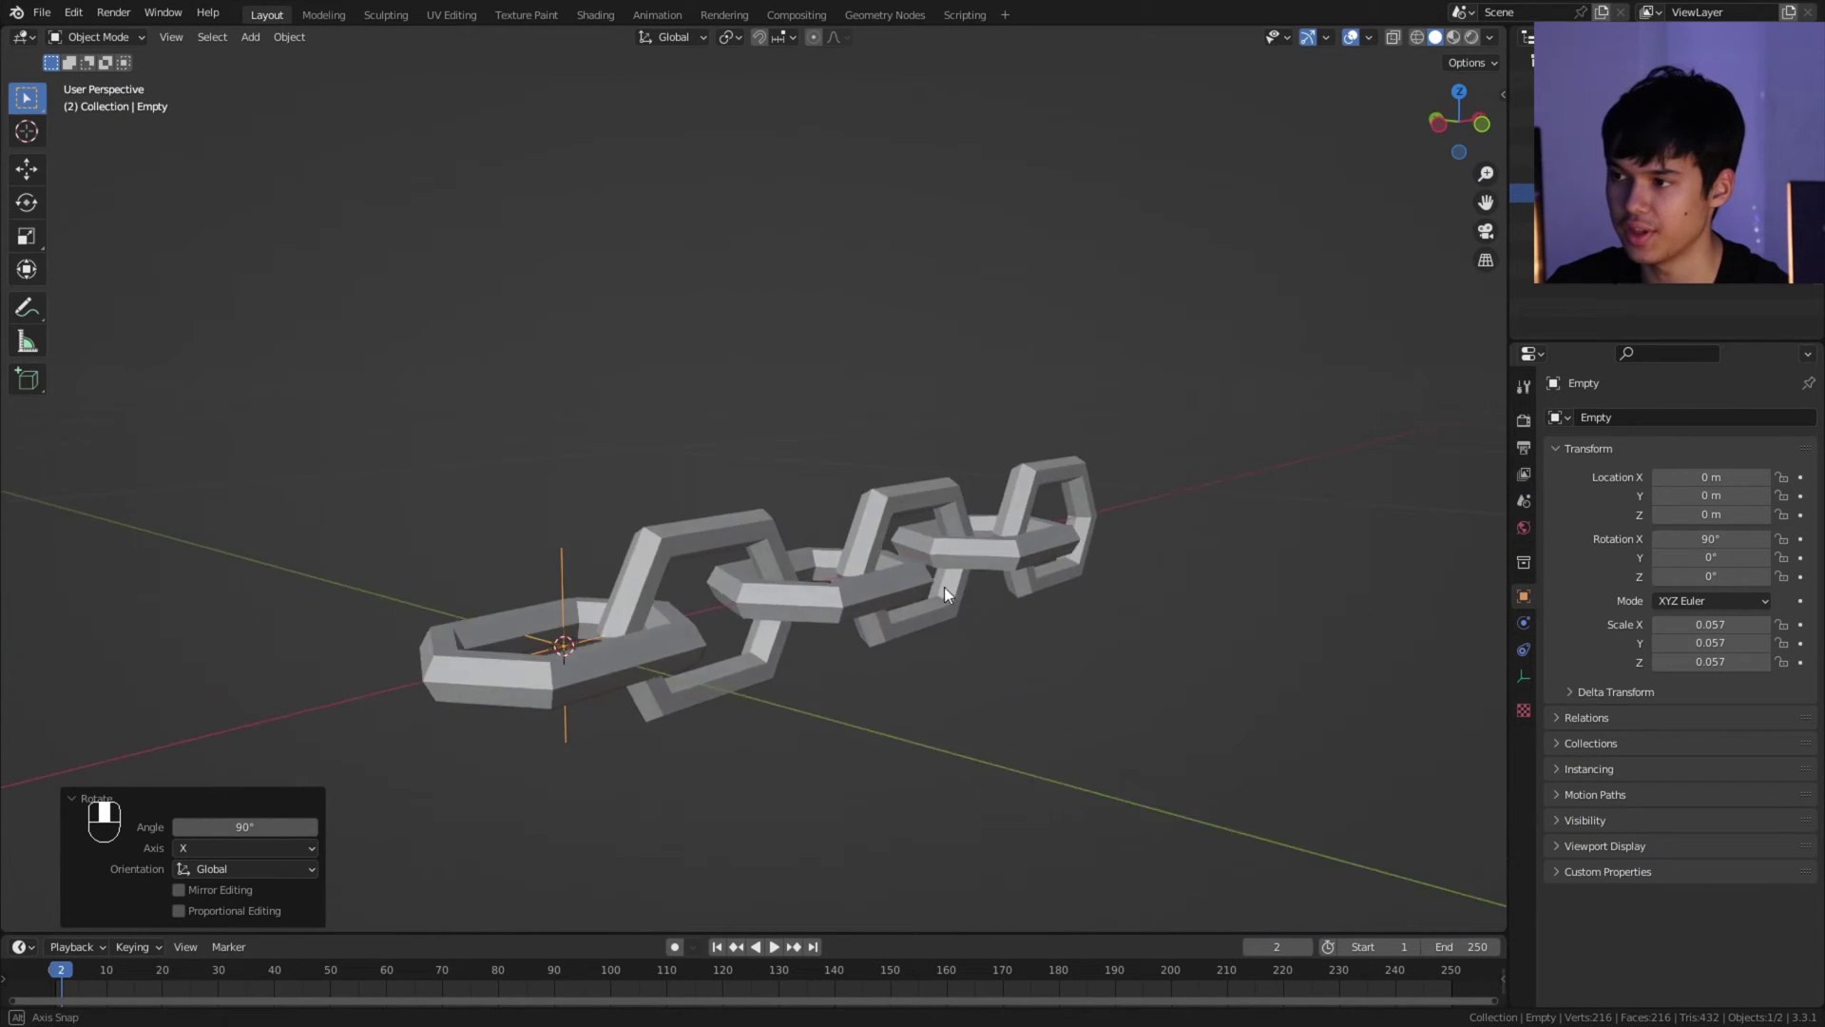
{"action": "scroll", "coordinate": [944, 585], "scroll_direction": "up", "scroll_amount": 5}
{"action": "scroll", "coordinate": [889, 611], "scroll_direction": "down", "scroll_amount": 3}
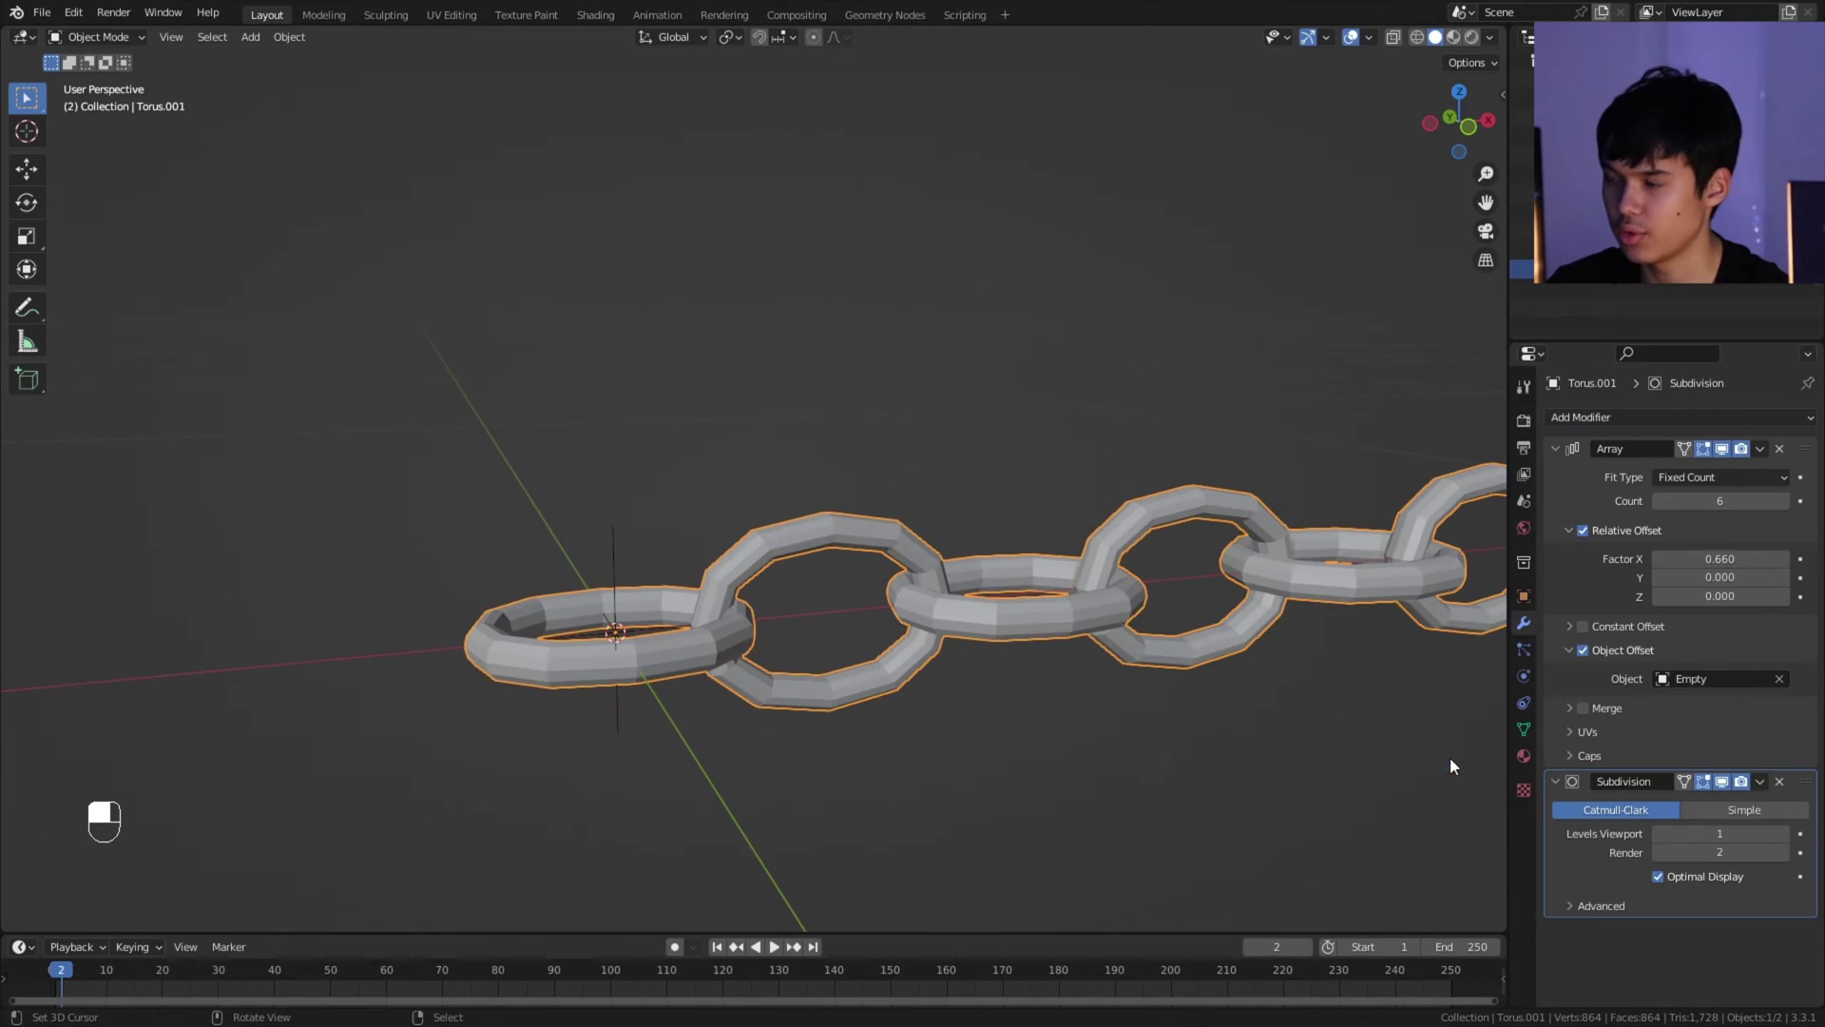
Step: Place the link's Subdivision modifier above the Array modifier and apply it
{"action": "left_click_drag", "start_coordinate": [1805, 781], "coordinate": [1794, 456]}
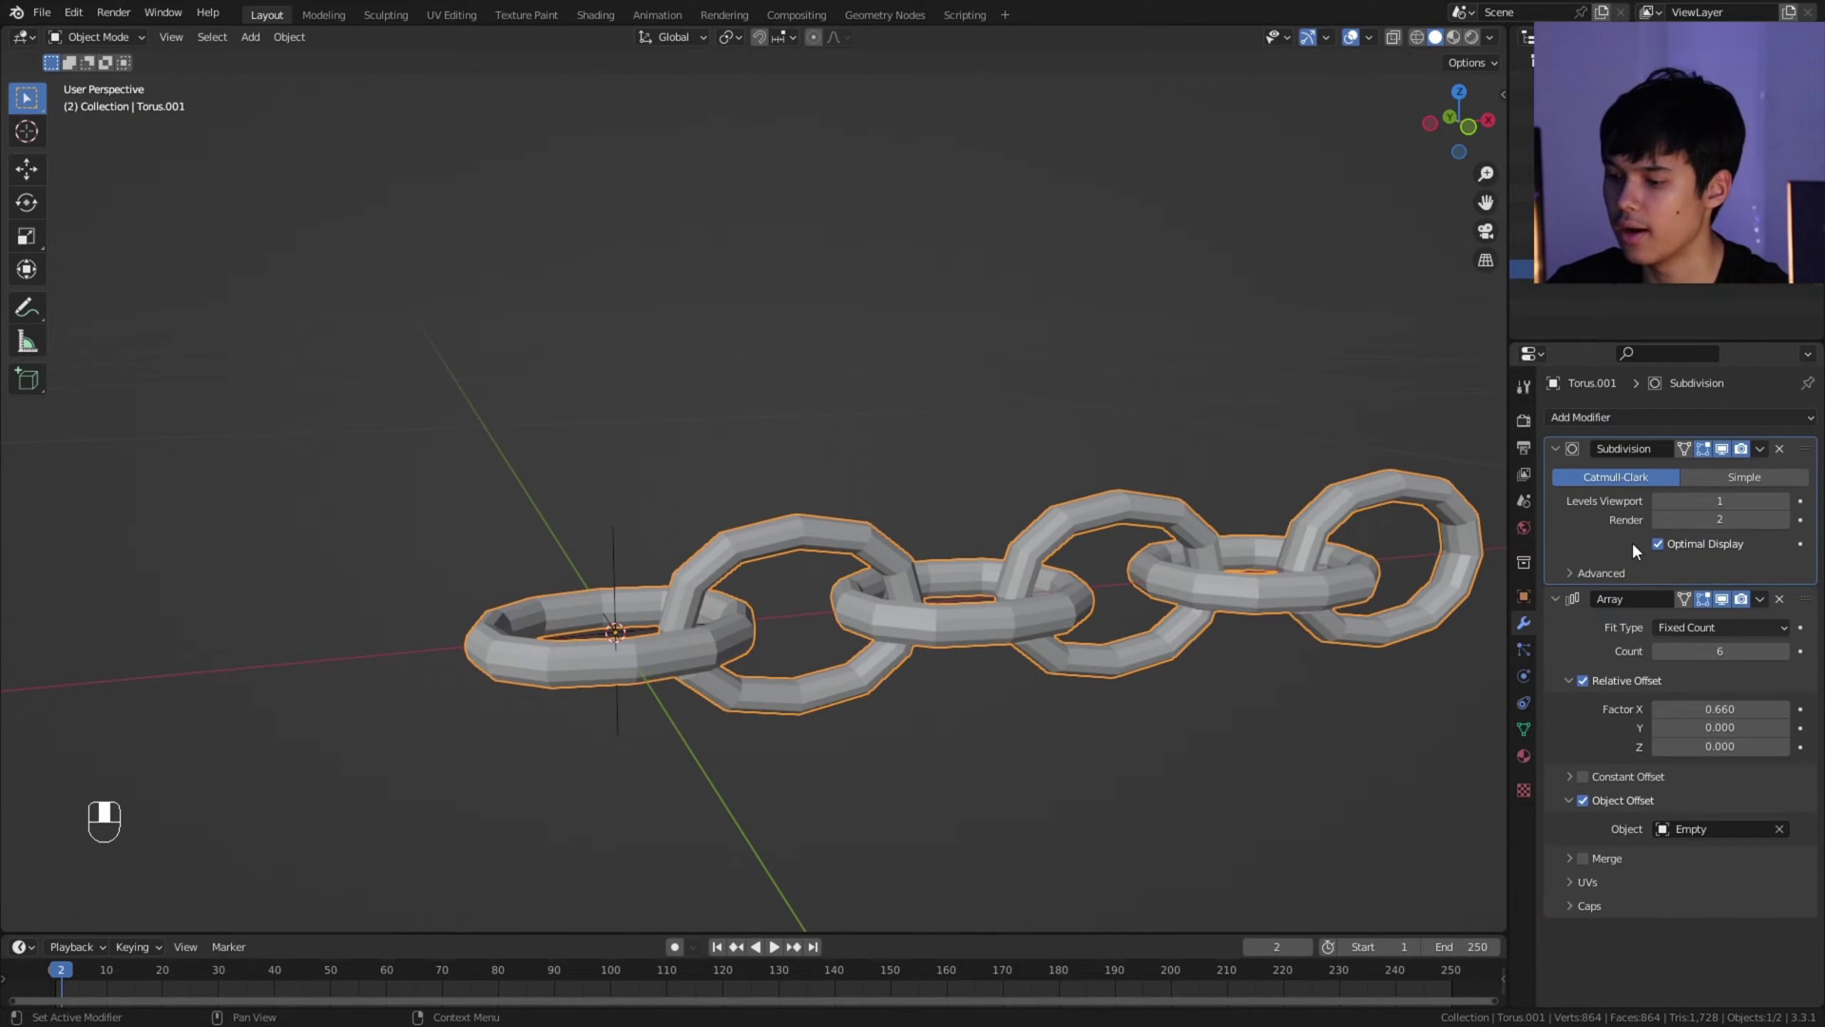
{"action": "left_click", "coordinate": [1759, 448]}
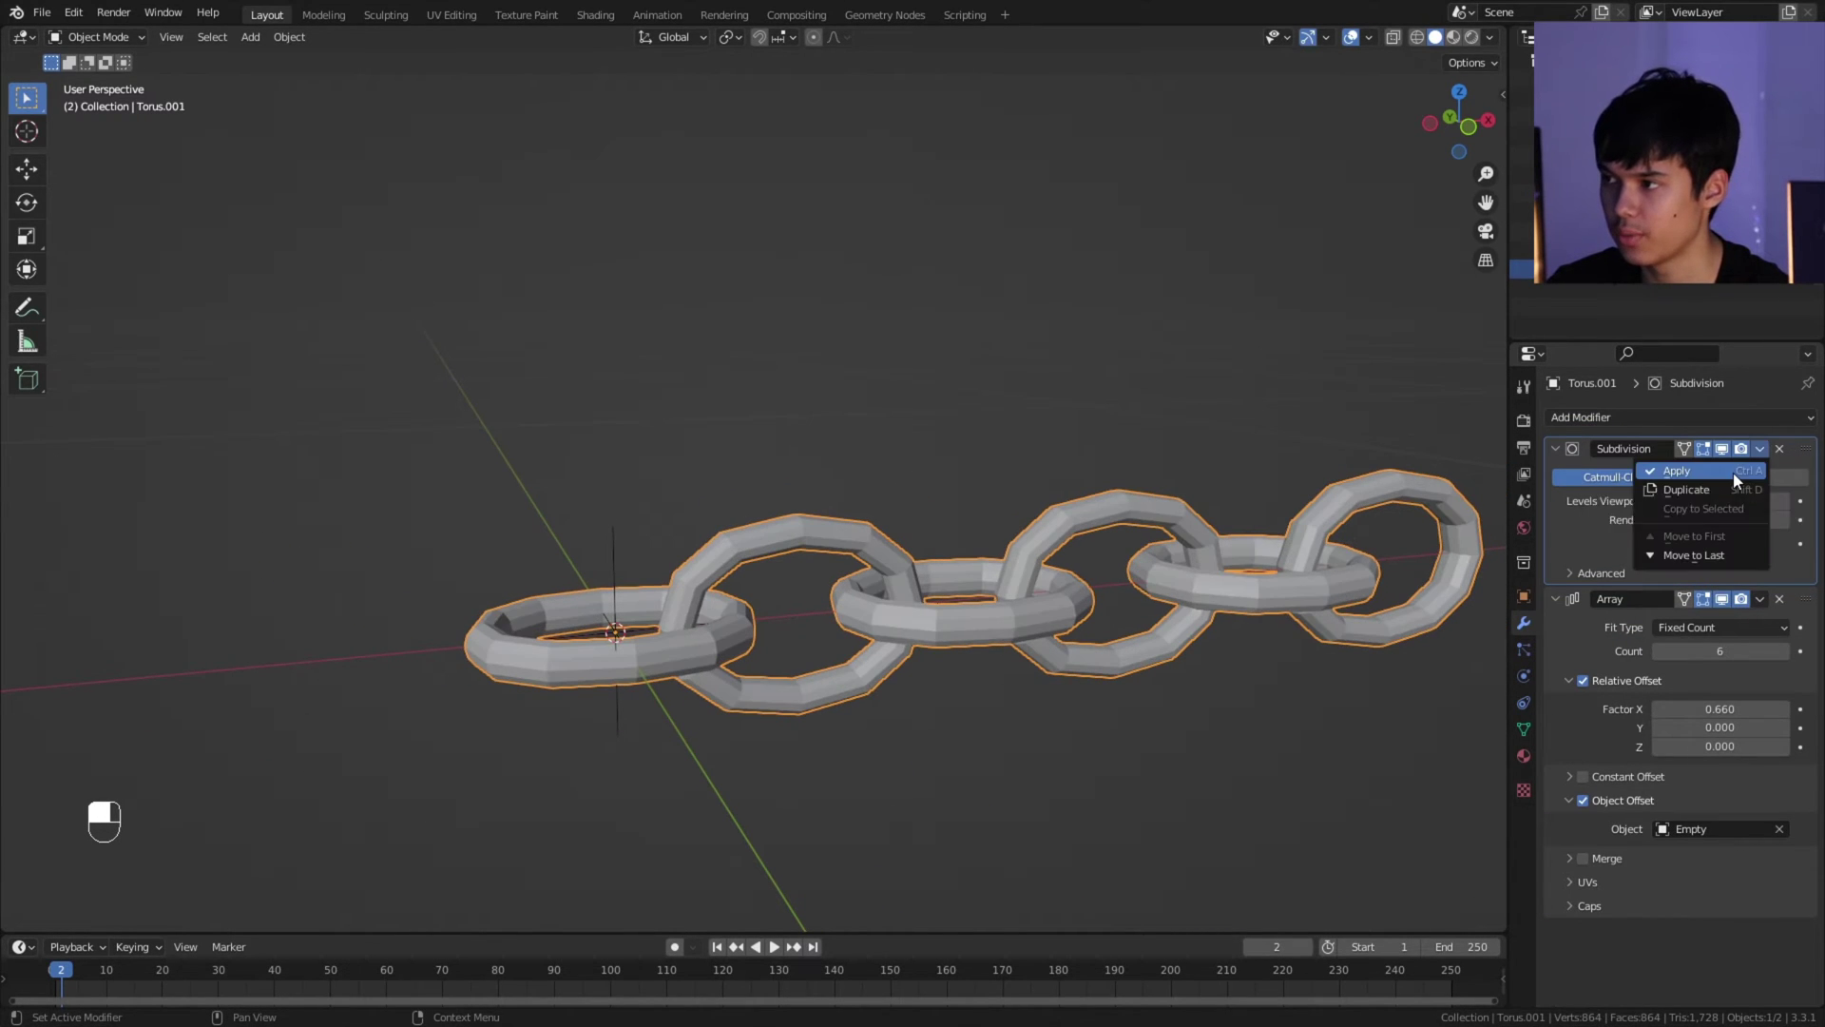
{"action": "left_click", "coordinate": [1731, 472]}
Step: Shade the chain with Auto Smooth and extend its array count to 72
{"action": "left_click", "coordinate": [289, 36]}
{"action": "left_click", "coordinate": [358, 478]}
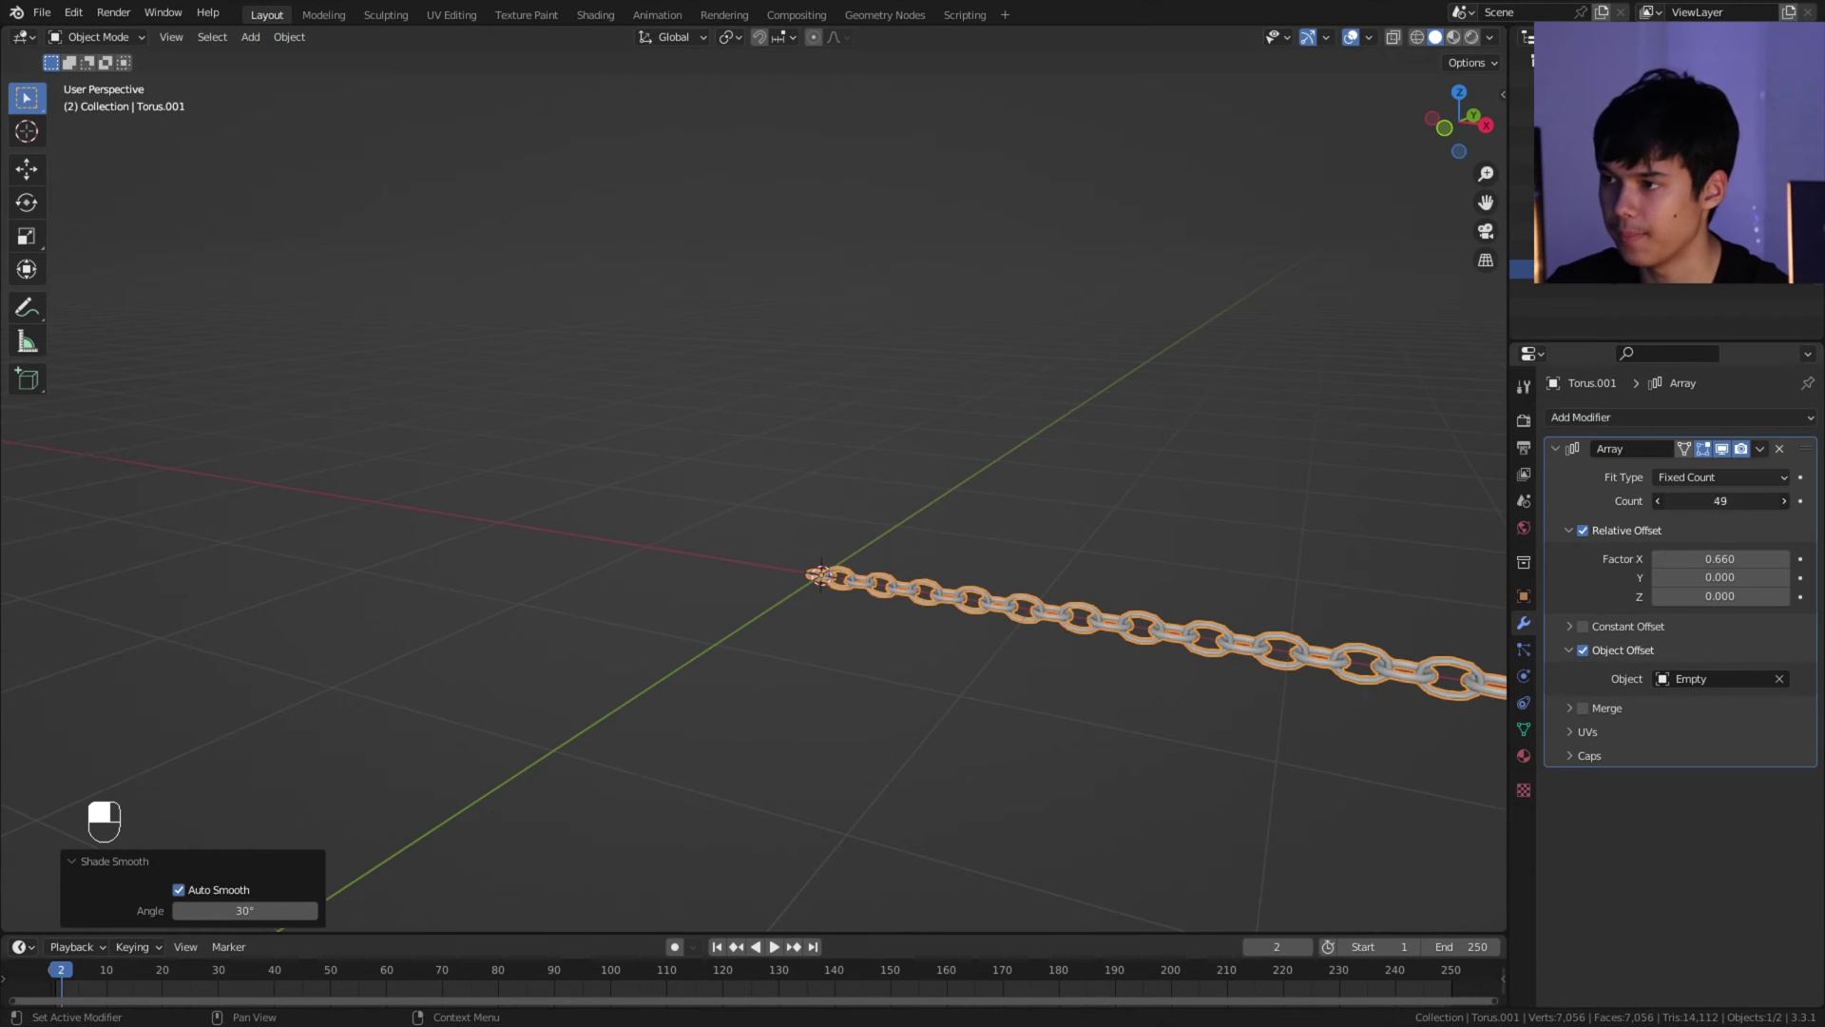
{"action": "left_click_drag", "start_coordinate": [1720, 501], "coordinate": [1759, 501]}
{"action": "middle_click_drag", "start_coordinate": [1089, 574], "coordinate": [837, 589], "text": "shift"}
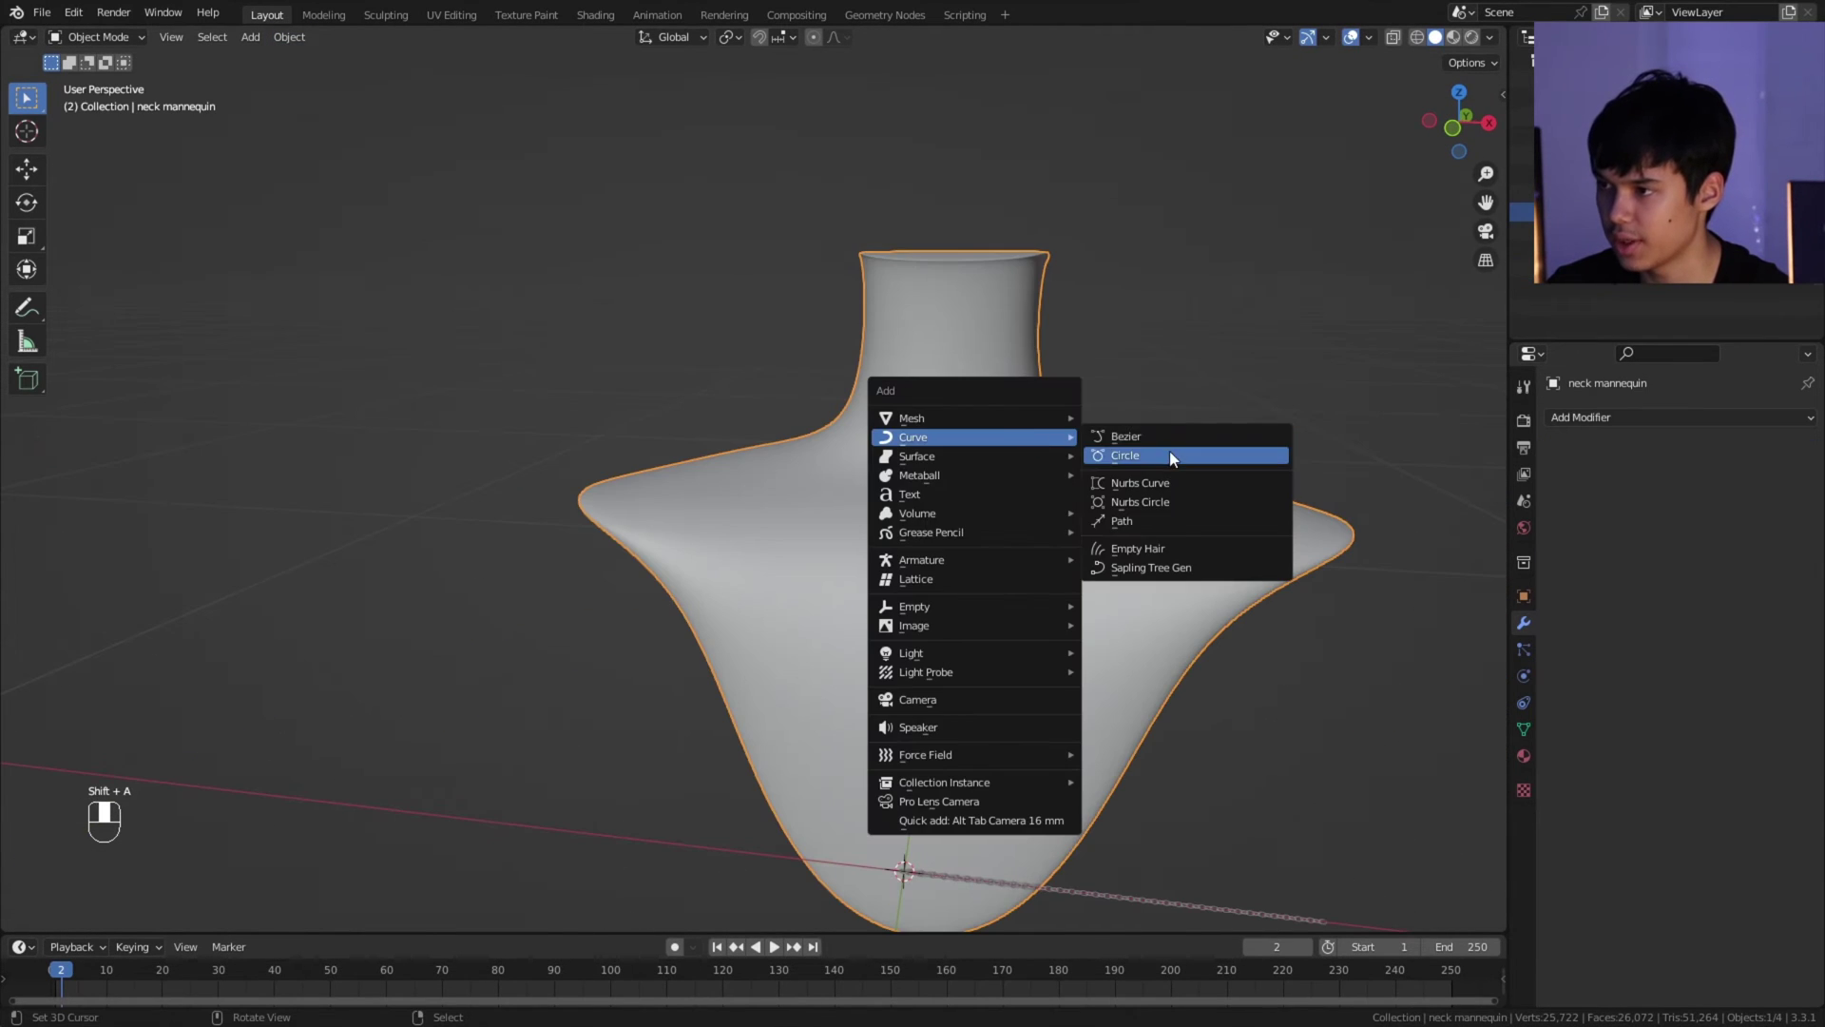
Step: Add a Bezier curve for the necklace and move the 3D cursor to the bust
{"action": "left_click", "coordinate": [1165, 439]}
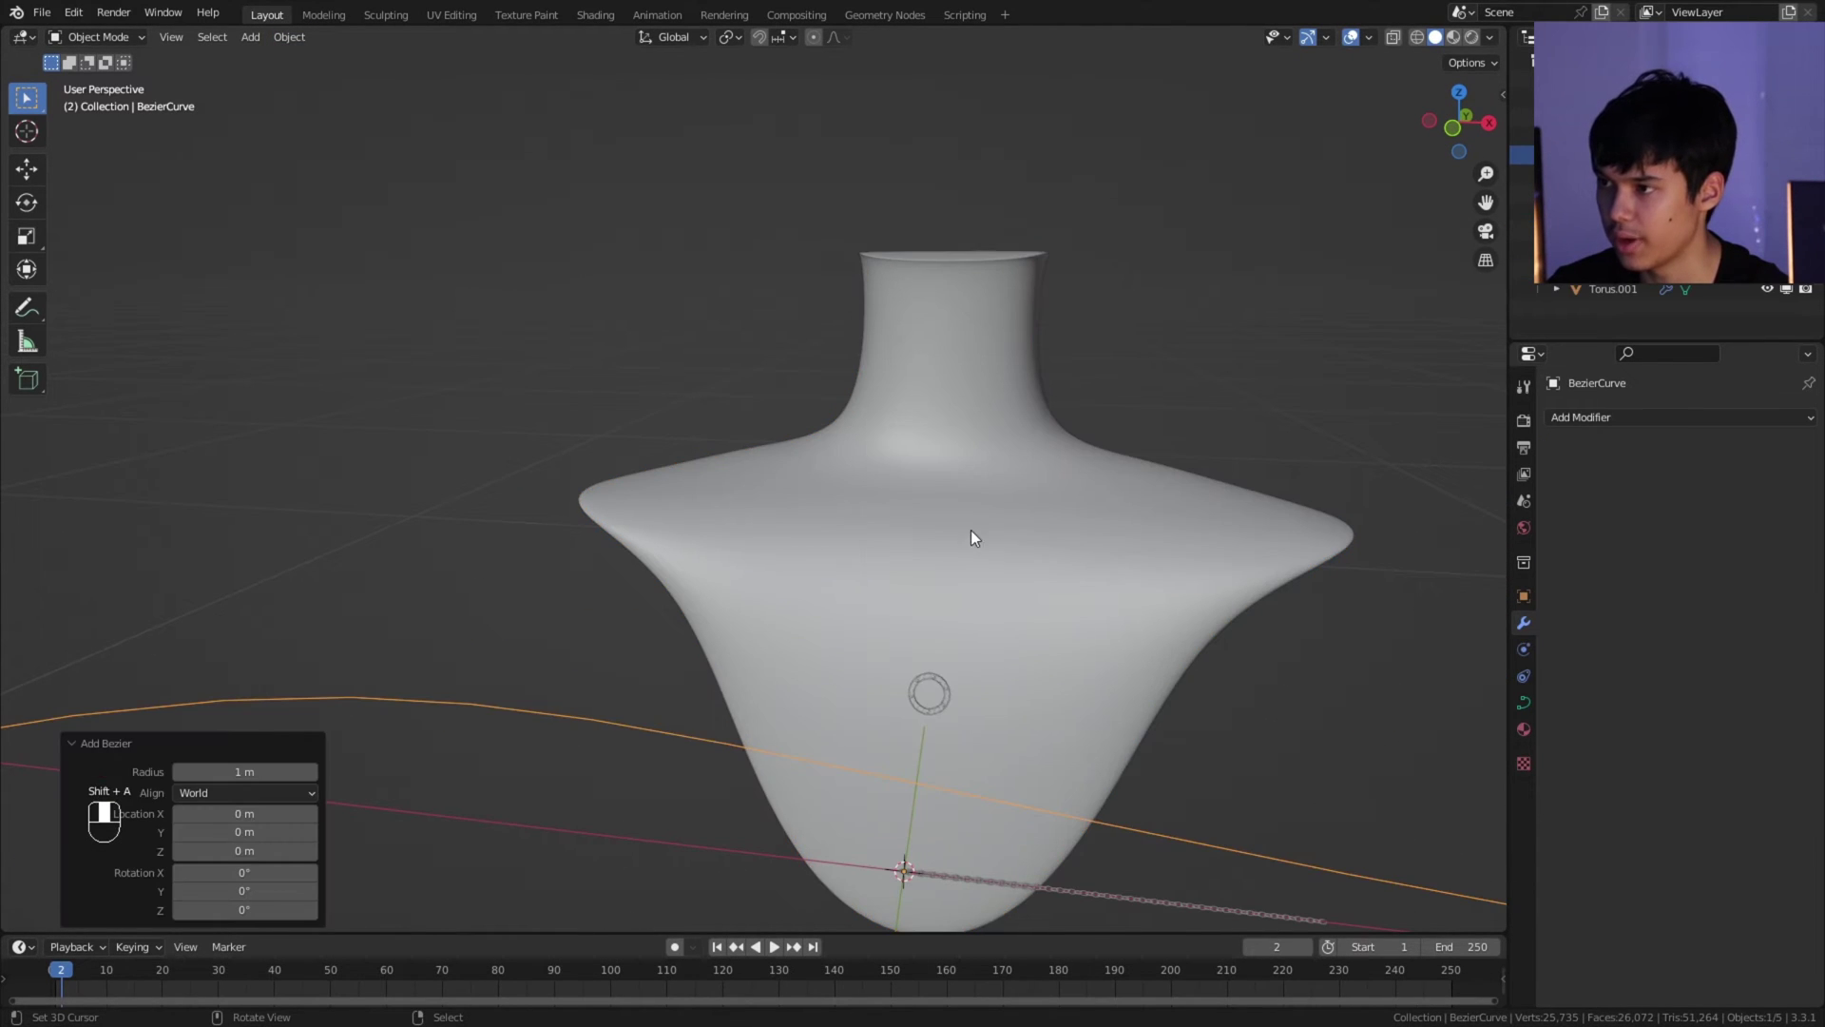
{"action": "left_click", "coordinate": [982, 819]}
{"action": "key", "text": "shift+s"}
{"action": "key", "text": "ctrl+z"}
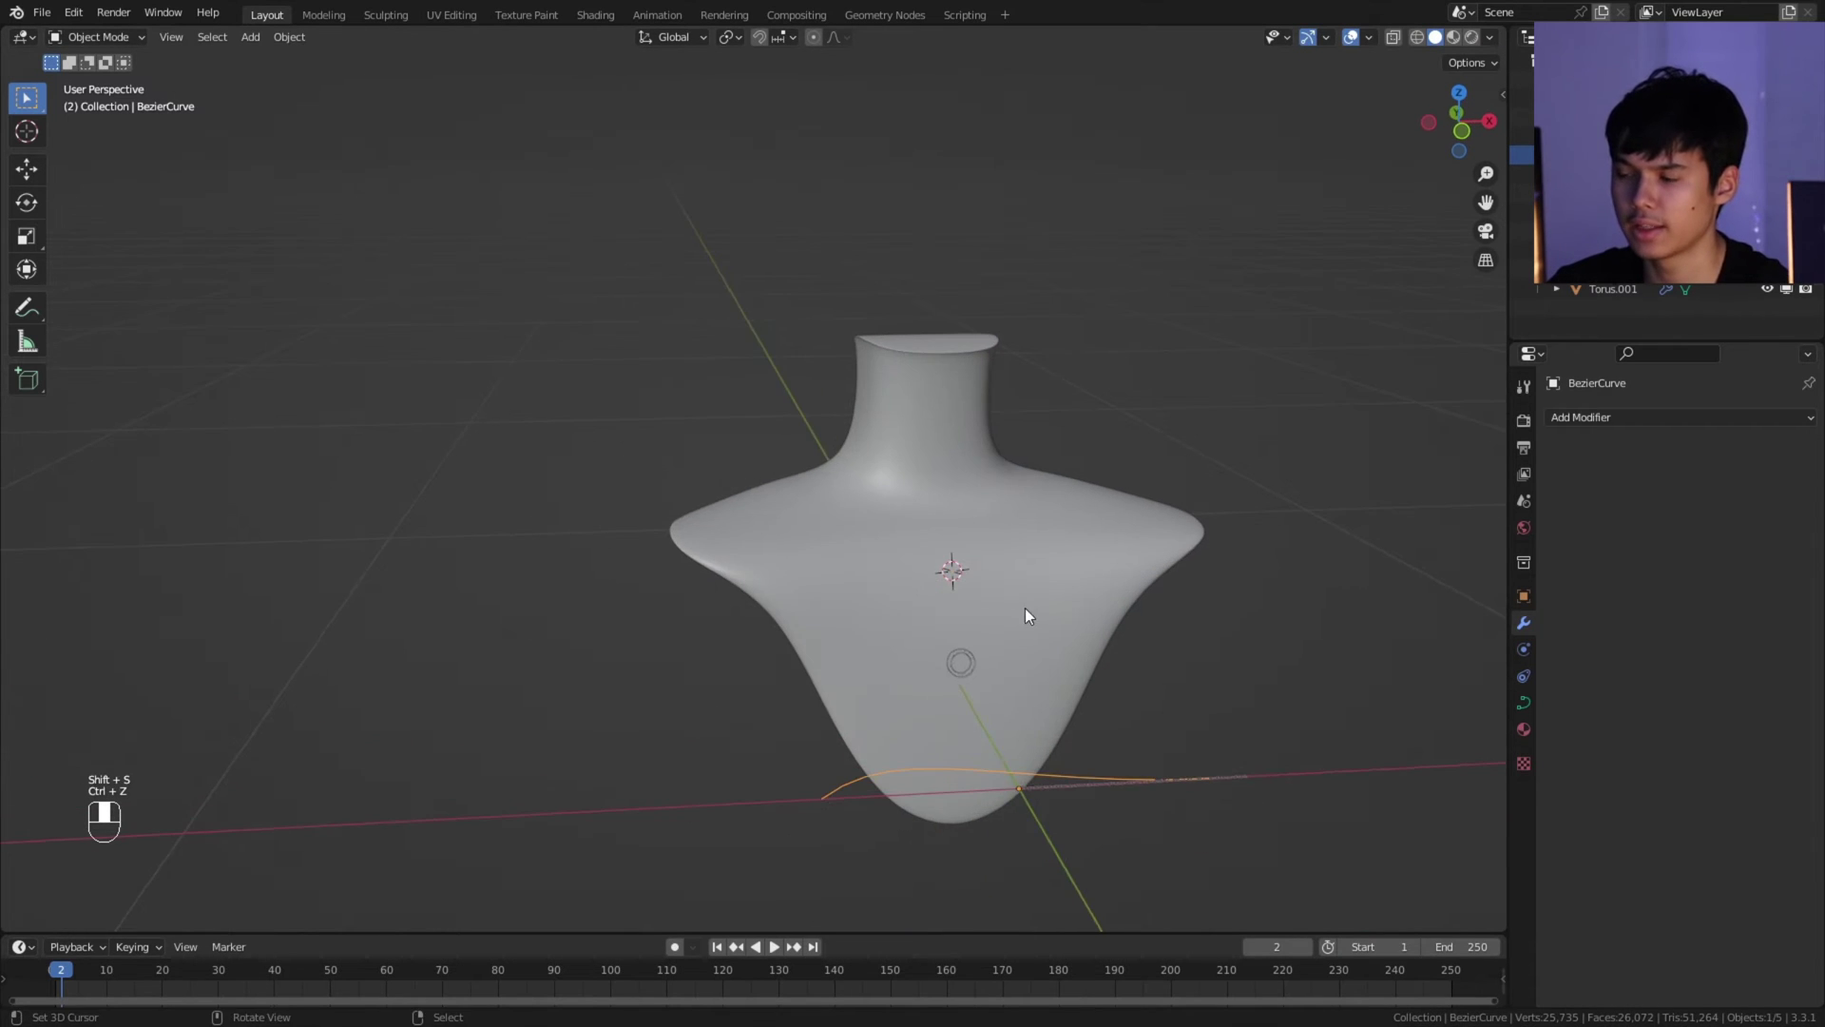
Step: Position the Bezier curve's points and handles between the bust's shoulder beside the neck and the pendant ring
{"action": "key", "text": "Tab"}
{"action": "middle_click_drag", "start_coordinate": [1024, 607], "coordinate": [869, 480]}
{"action": "key", "text": "alt+z"}
{"action": "key", "text": "g"}
{"action": "left_click", "coordinate": [606, 559]}
{"action": "key", "text": "g"}
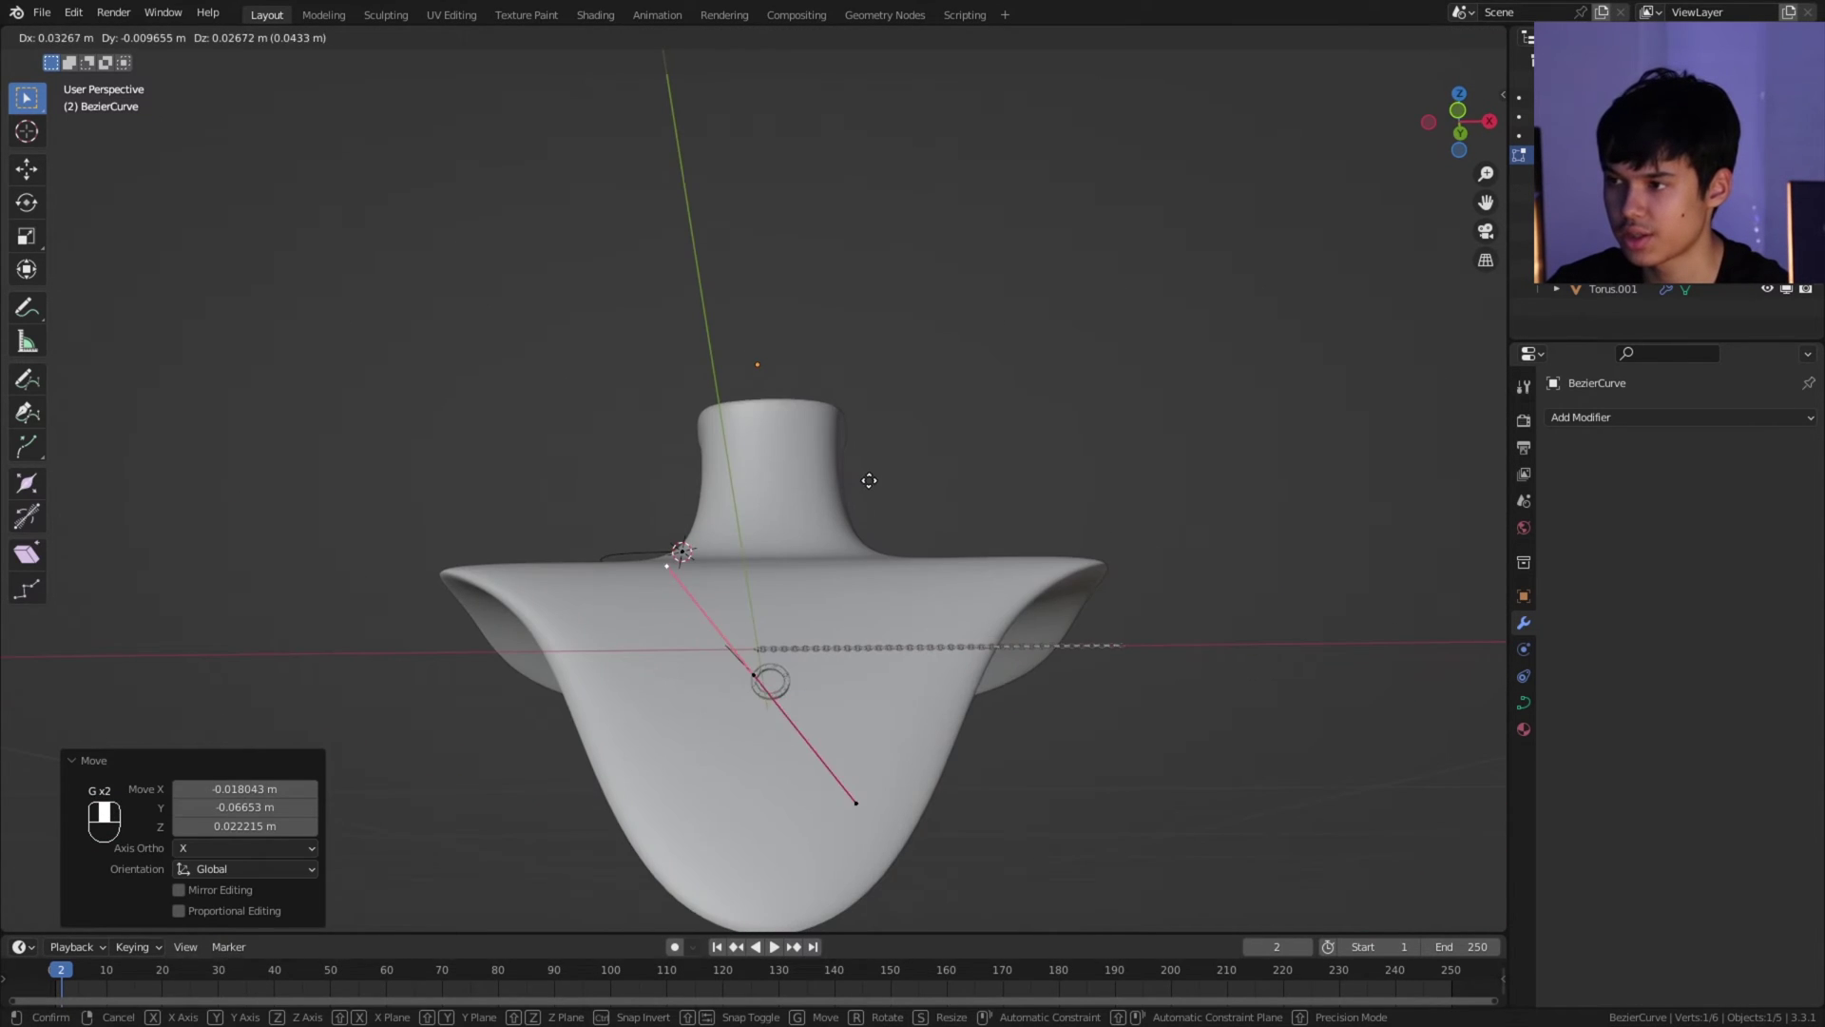
{"action": "middle_click_drag", "start_coordinate": [699, 538], "coordinate": [343, 475]}
{"action": "left_click", "coordinate": [800, 548]}
Step: Refine the curve's handles so it drapes over the shoulder down to the pendant, adjusting the depth along Y
{"action": "middle_click_drag", "start_coordinate": [800, 549], "coordinate": [840, 561]}
{"action": "key", "text": "g"}
{"action": "left_click", "coordinate": [656, 574]}
{"action": "middle_click_drag", "start_coordinate": [657, 574], "coordinate": [838, 711]}
{"action": "key", "text": "g"}
{"action": "key", "text": "y"}
{"action": "left_click", "coordinate": [831, 709]}
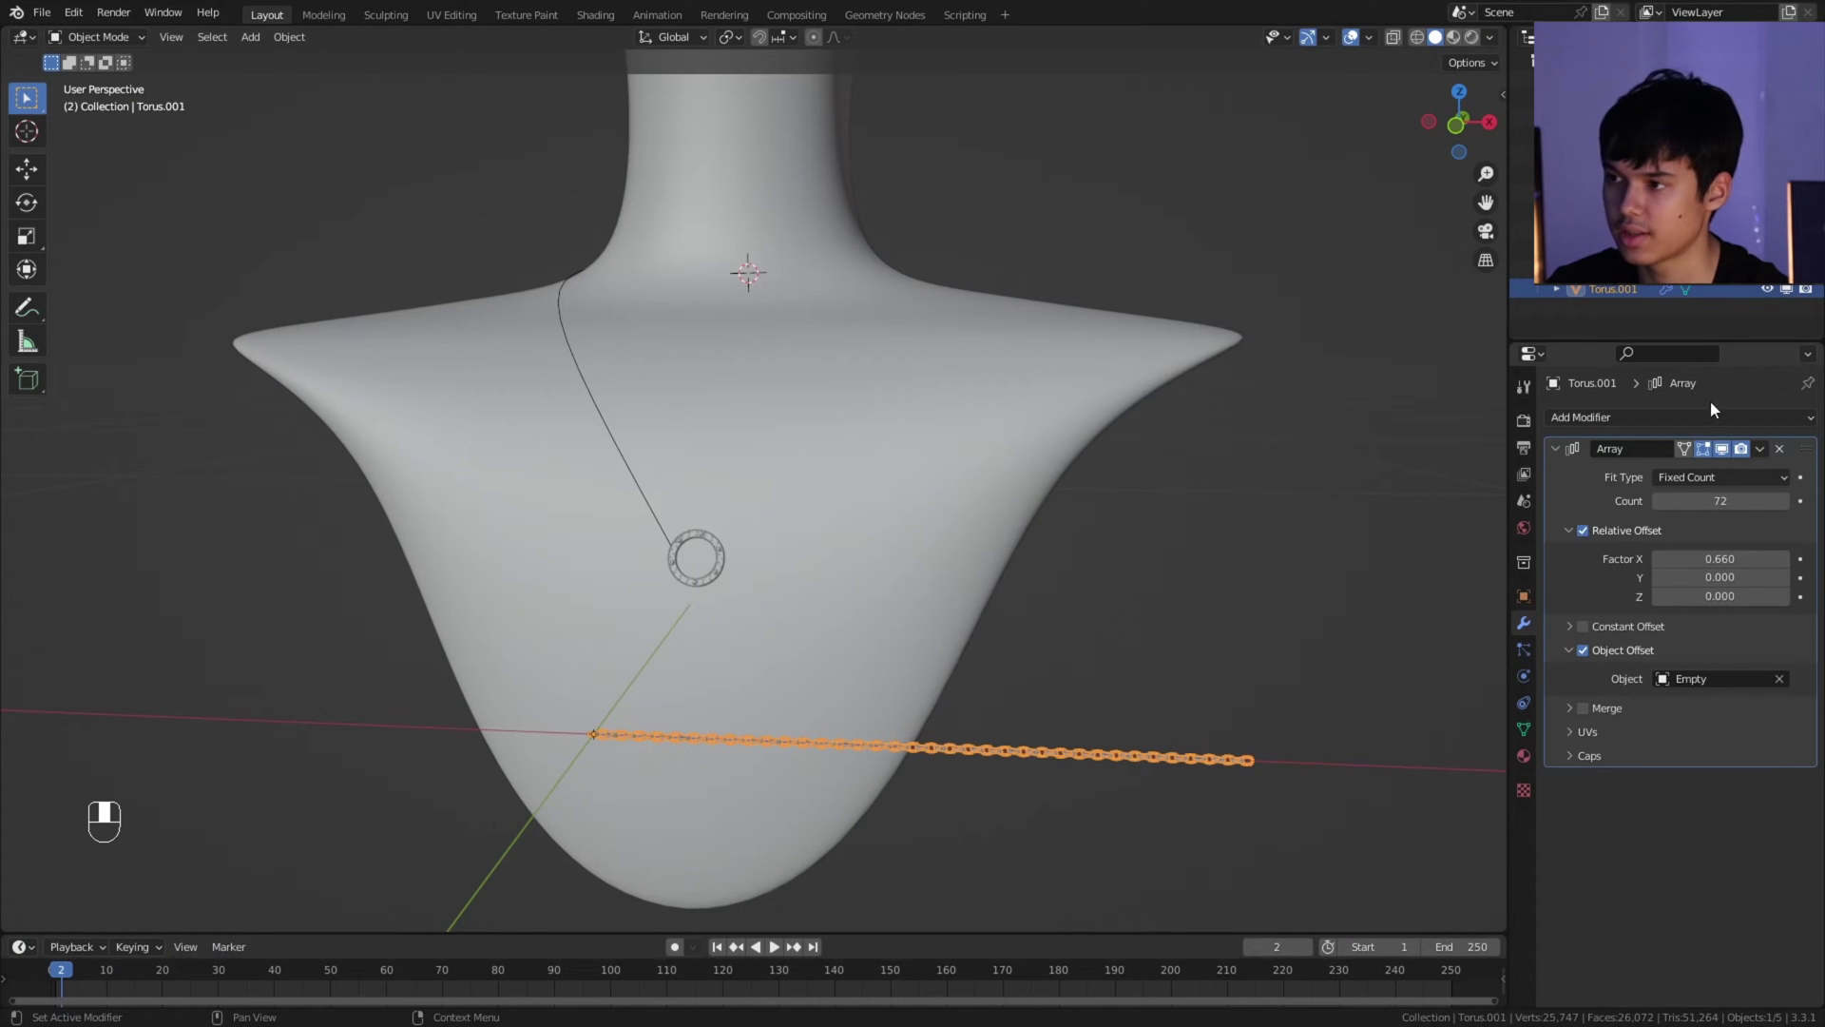
Step: Add a Curve modifier to the chain with the necklace curve as its curve object
{"action": "left_click", "coordinate": [1666, 422]}
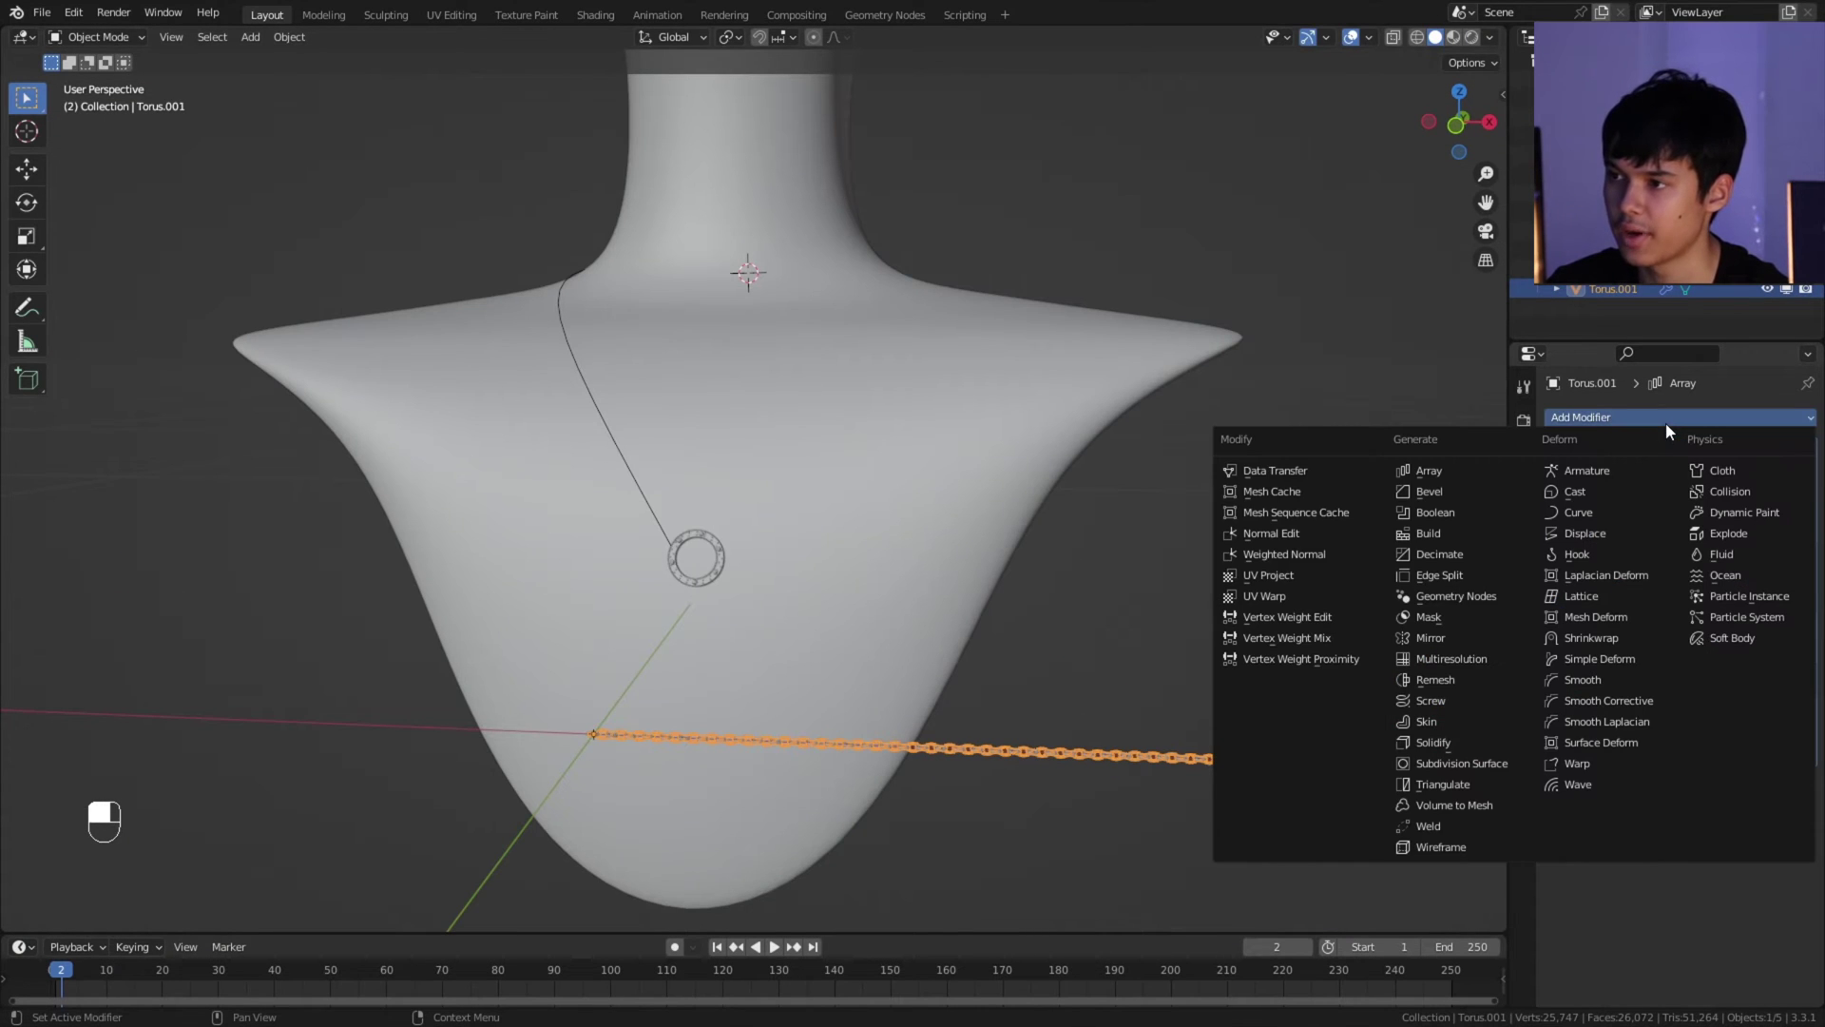
{"action": "left_click", "coordinate": [1595, 511]}
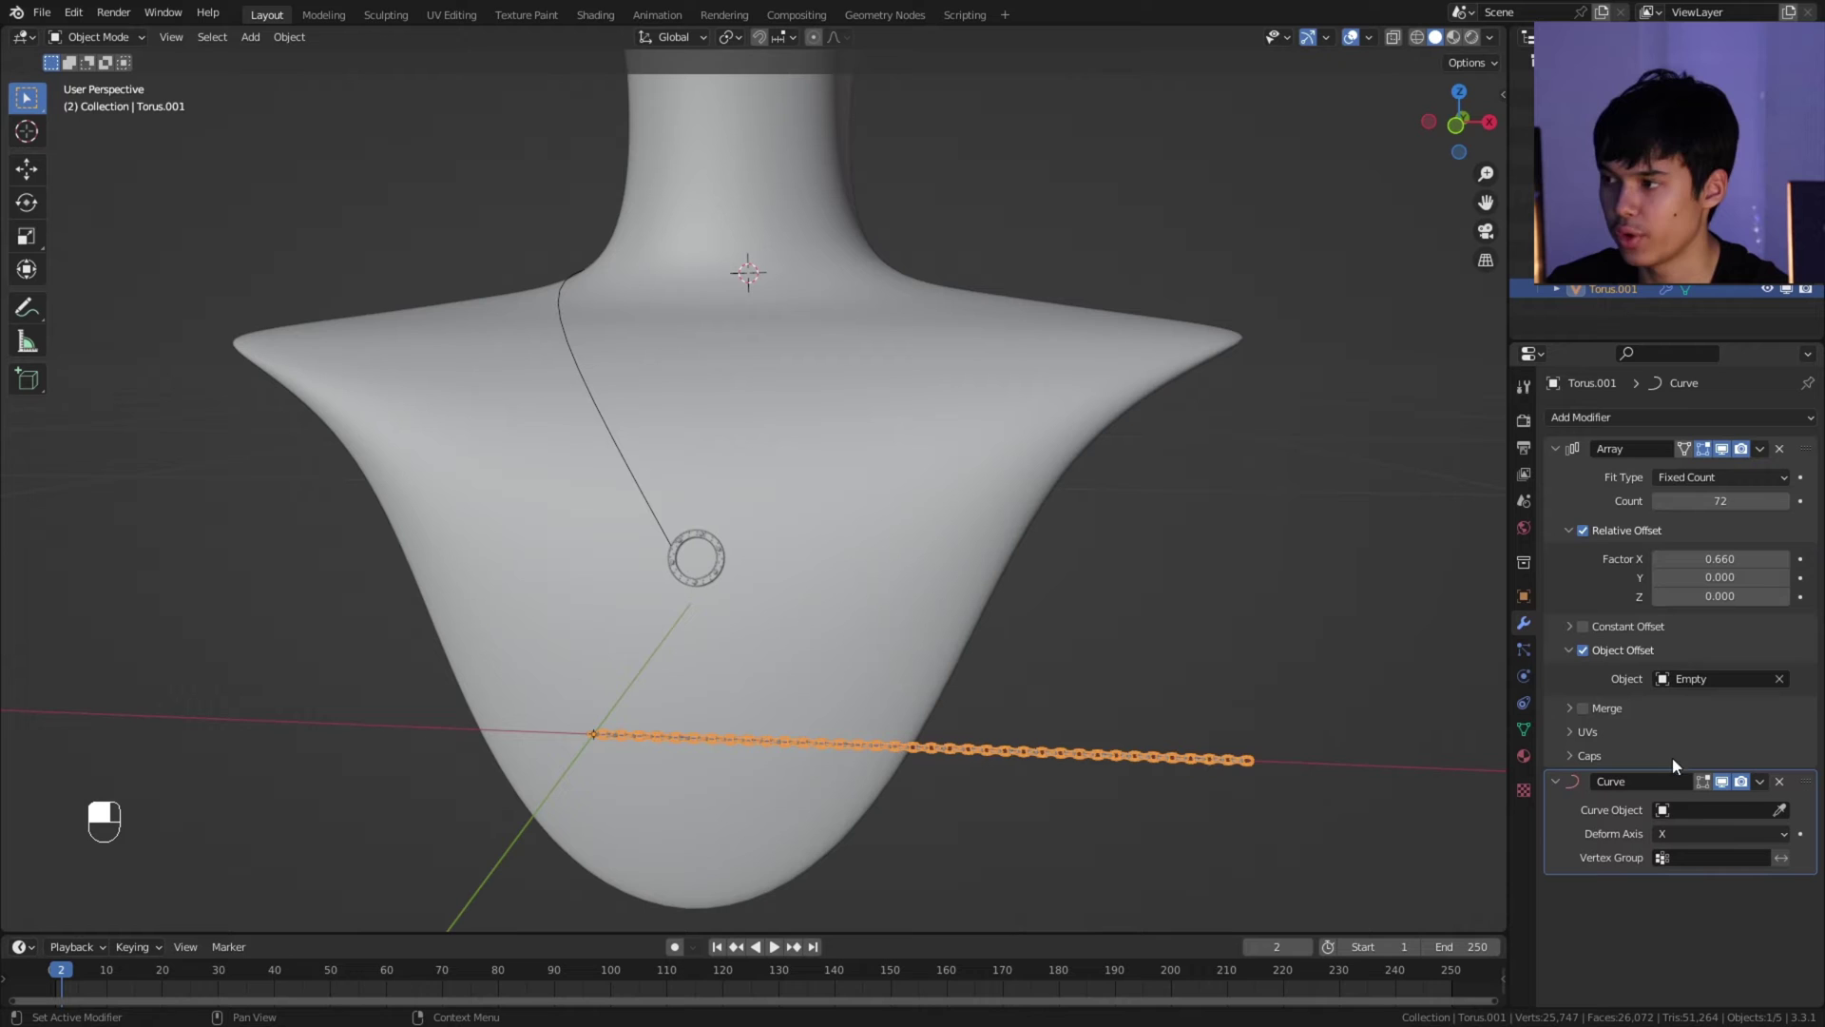
{"action": "left_click", "coordinate": [1673, 756]}
{"action": "left_click", "coordinate": [1673, 667]}
Step: Duplicate the necklace curve in place and mirror the copy along global X
{"action": "left_click", "coordinate": [789, 462]}
{"action": "key", "text": "shift+d"}
{"action": "left_click", "coordinate": [789, 462]}
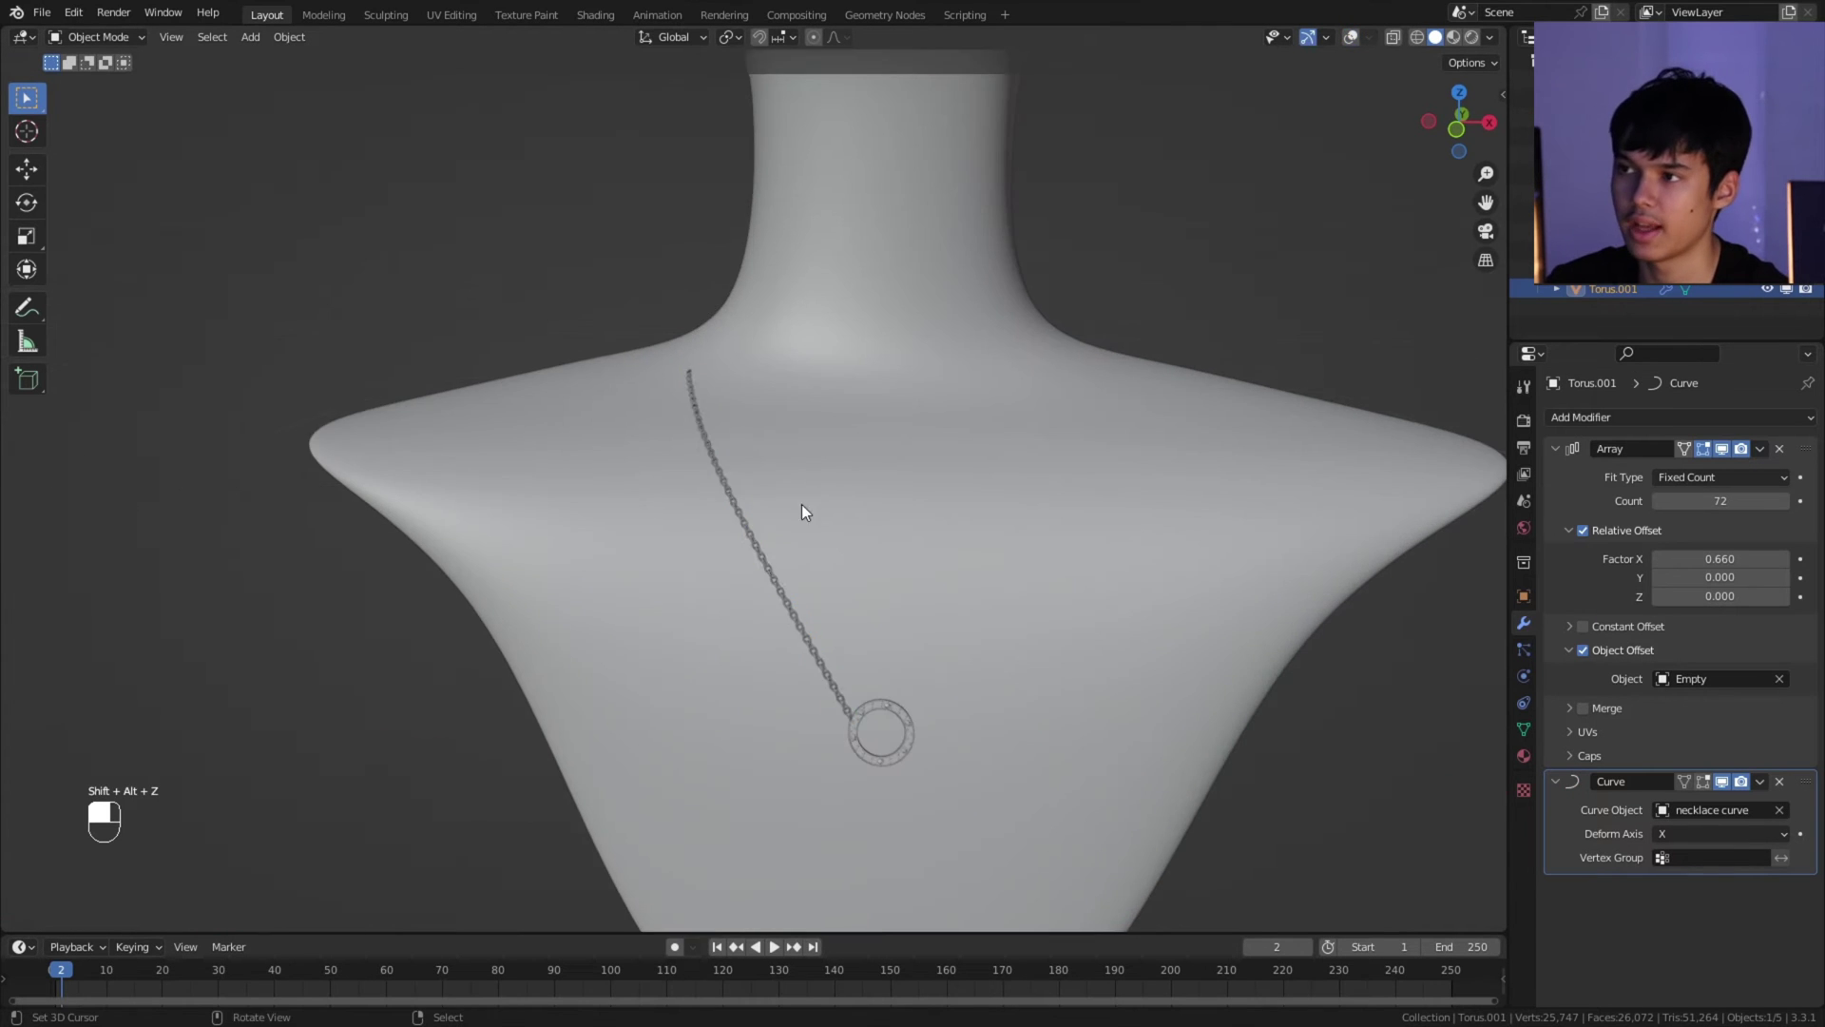
{"action": "mouse_move", "coordinate": [801, 503]}
{"action": "middle_mouse_down"}
{"action": "mouse_move", "coordinate": [941, 512]}
{"action": "mouse_move", "coordinate": [785, 482]}
{"action": "middle_mouse_up"}
{"action": "left_click", "coordinate": [289, 36]}
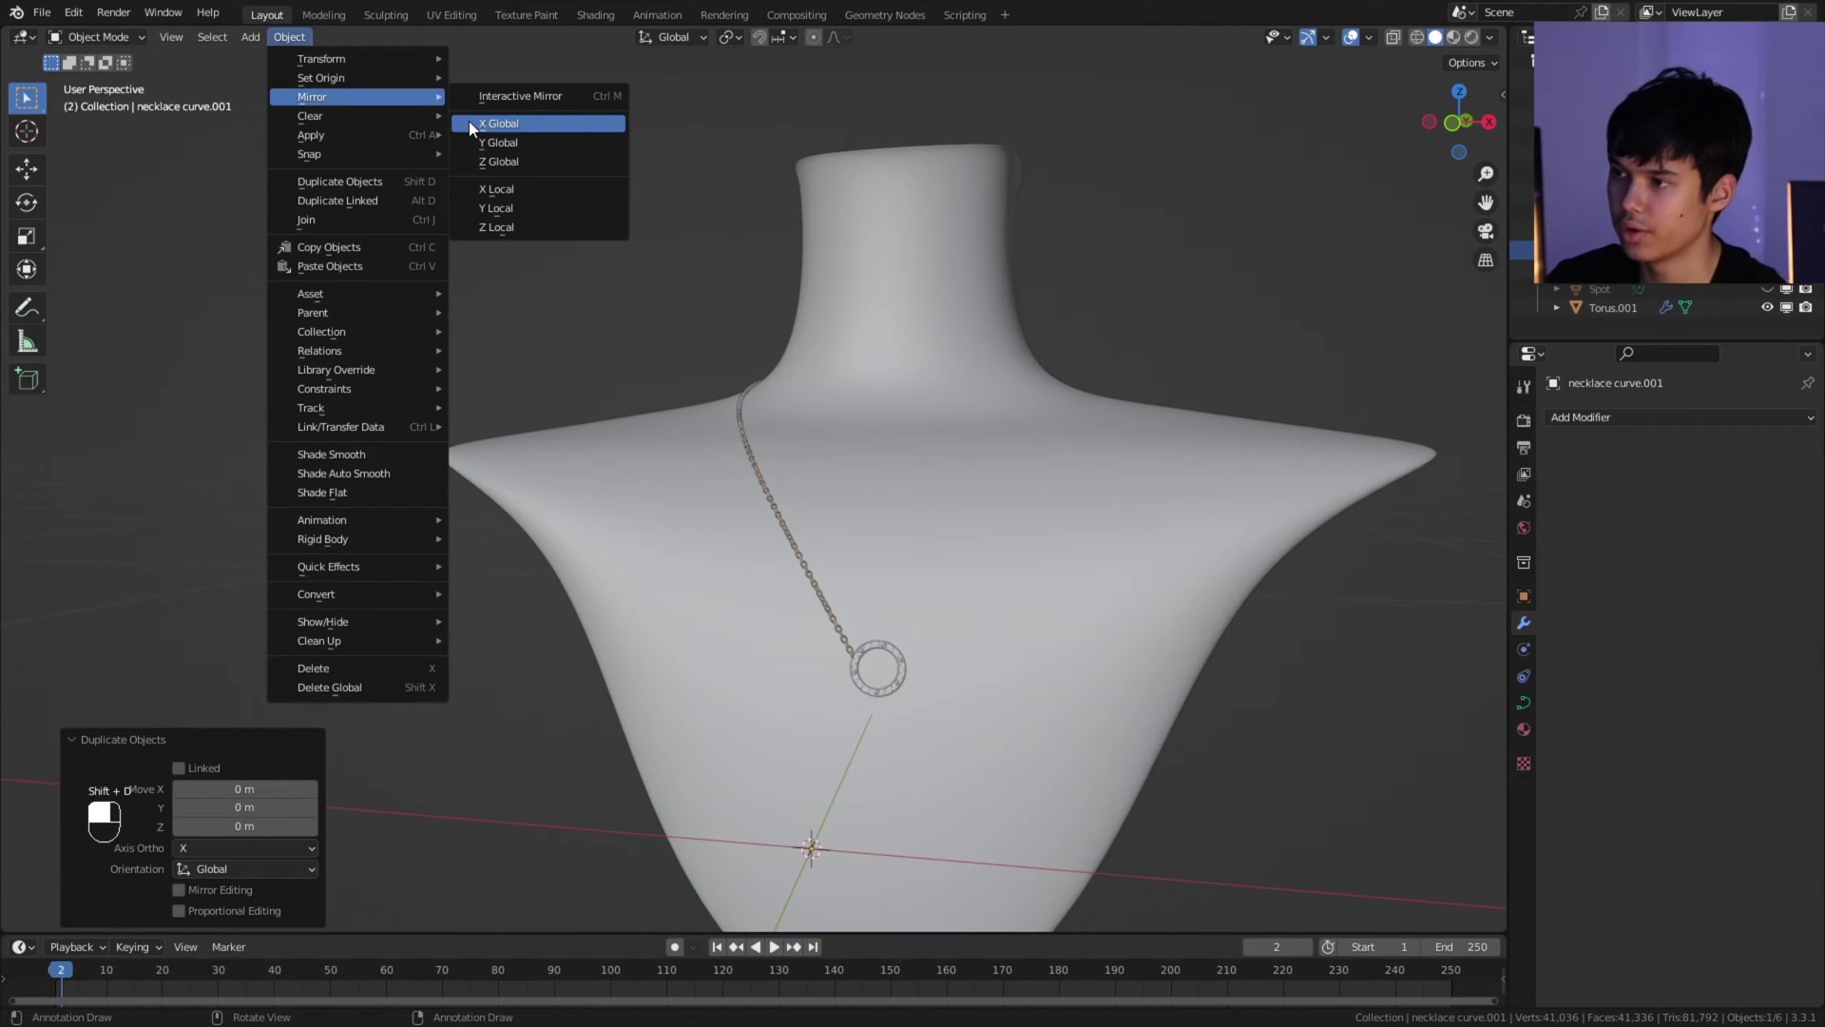
{"action": "left_click", "coordinate": [482, 123]}
Step: Set the duplicated chain's Curve modifier deform axis to -X so it follows the mirrored necklace curve
{"action": "left_click", "coordinate": [1673, 834]}
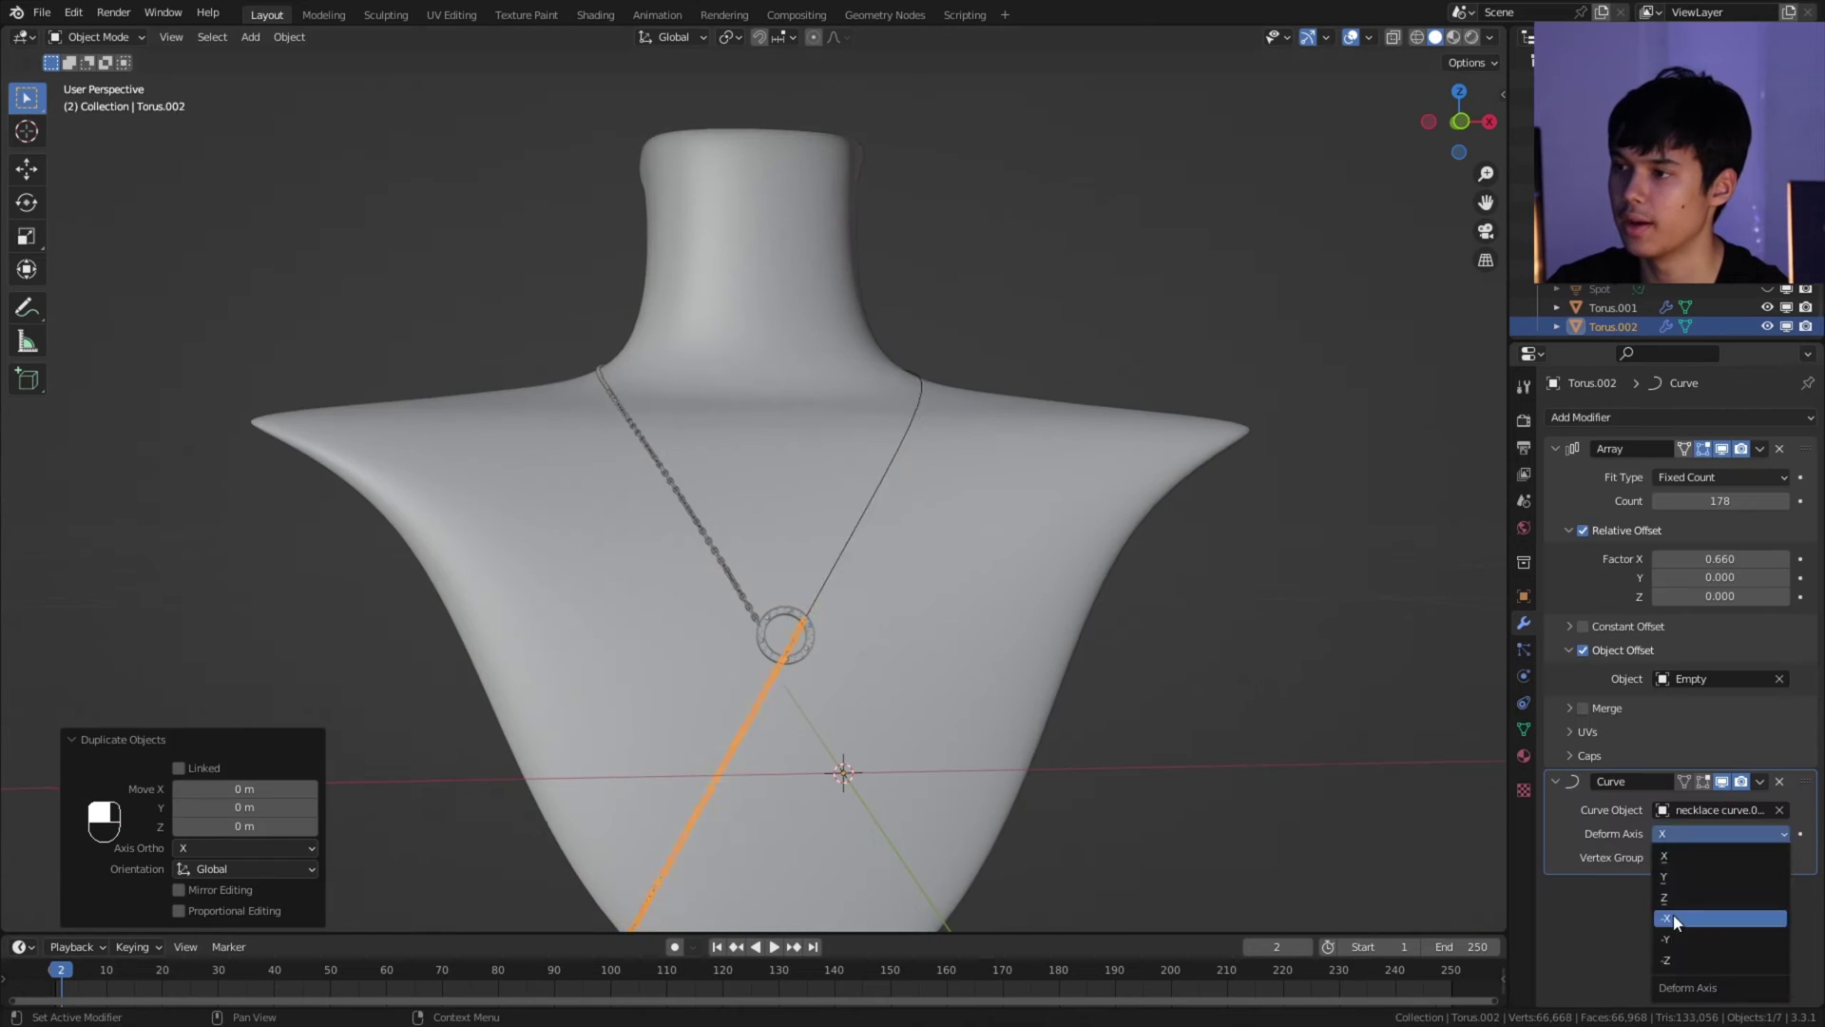
{"action": "key", "text": "alt+a"}
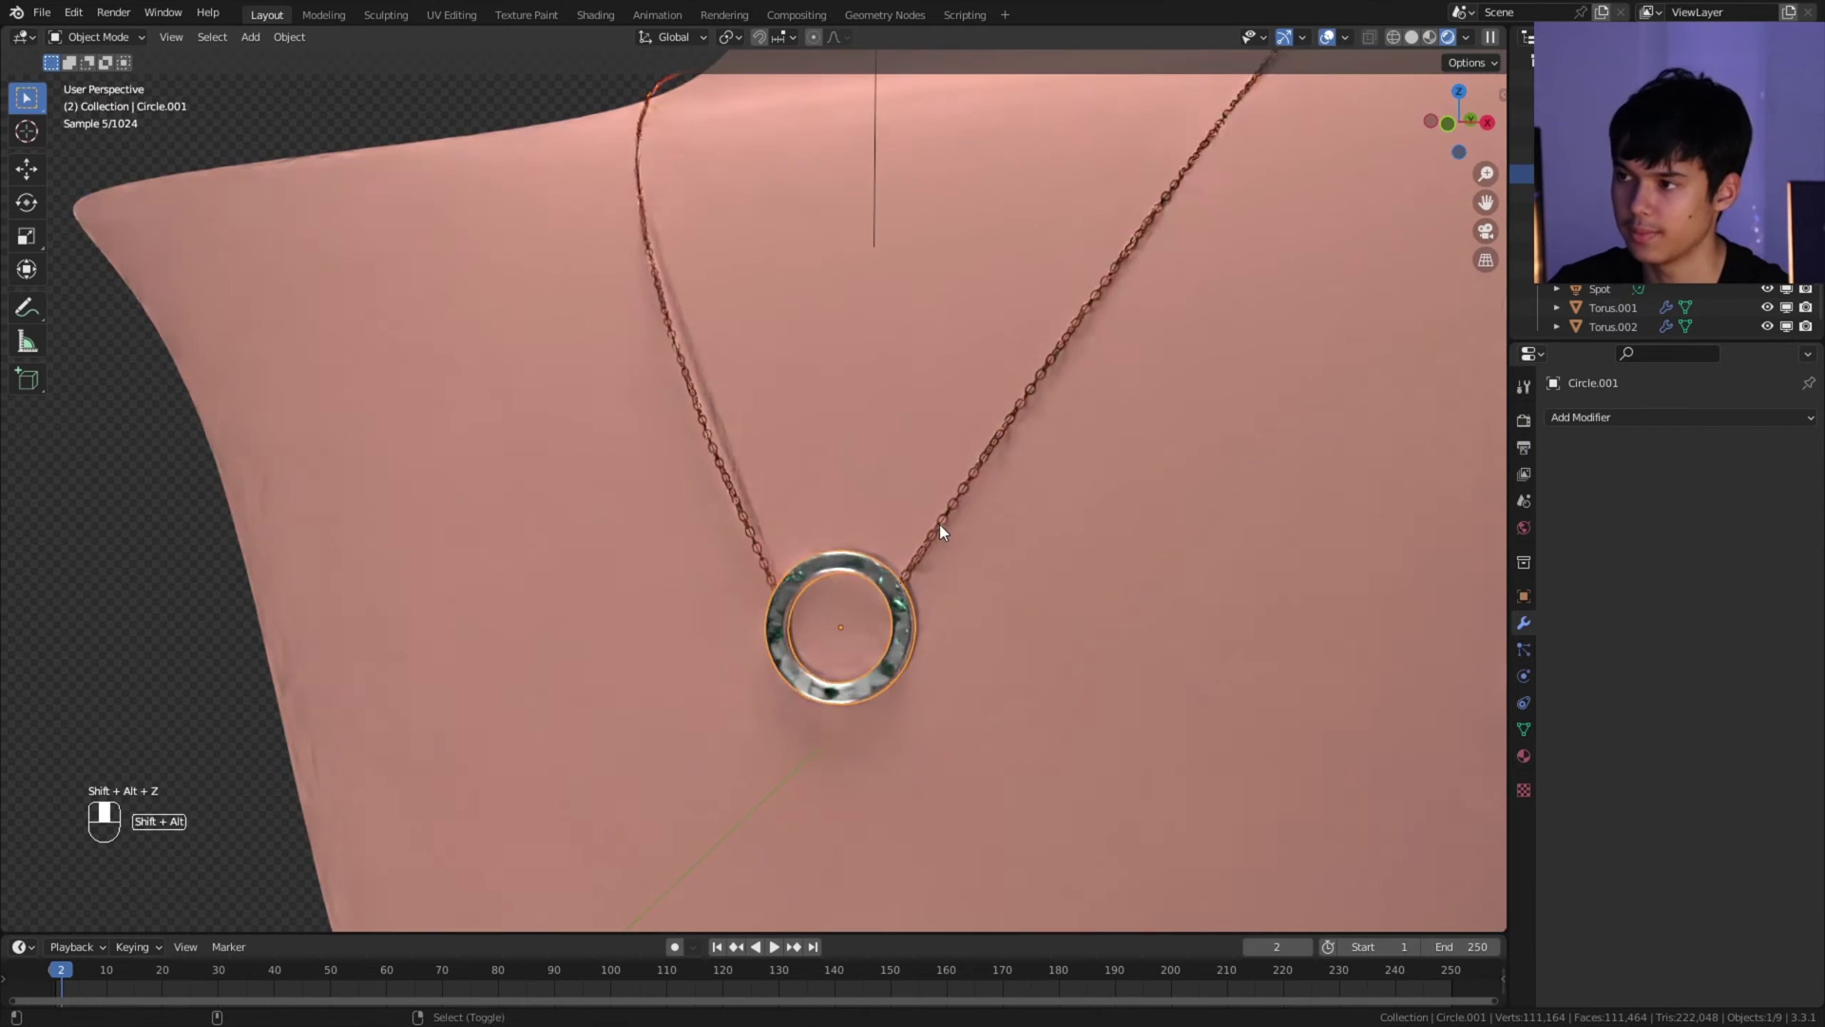
{"action": "scroll", "coordinate": [941, 536], "scroll_direction": "down", "scroll_amount": 6}
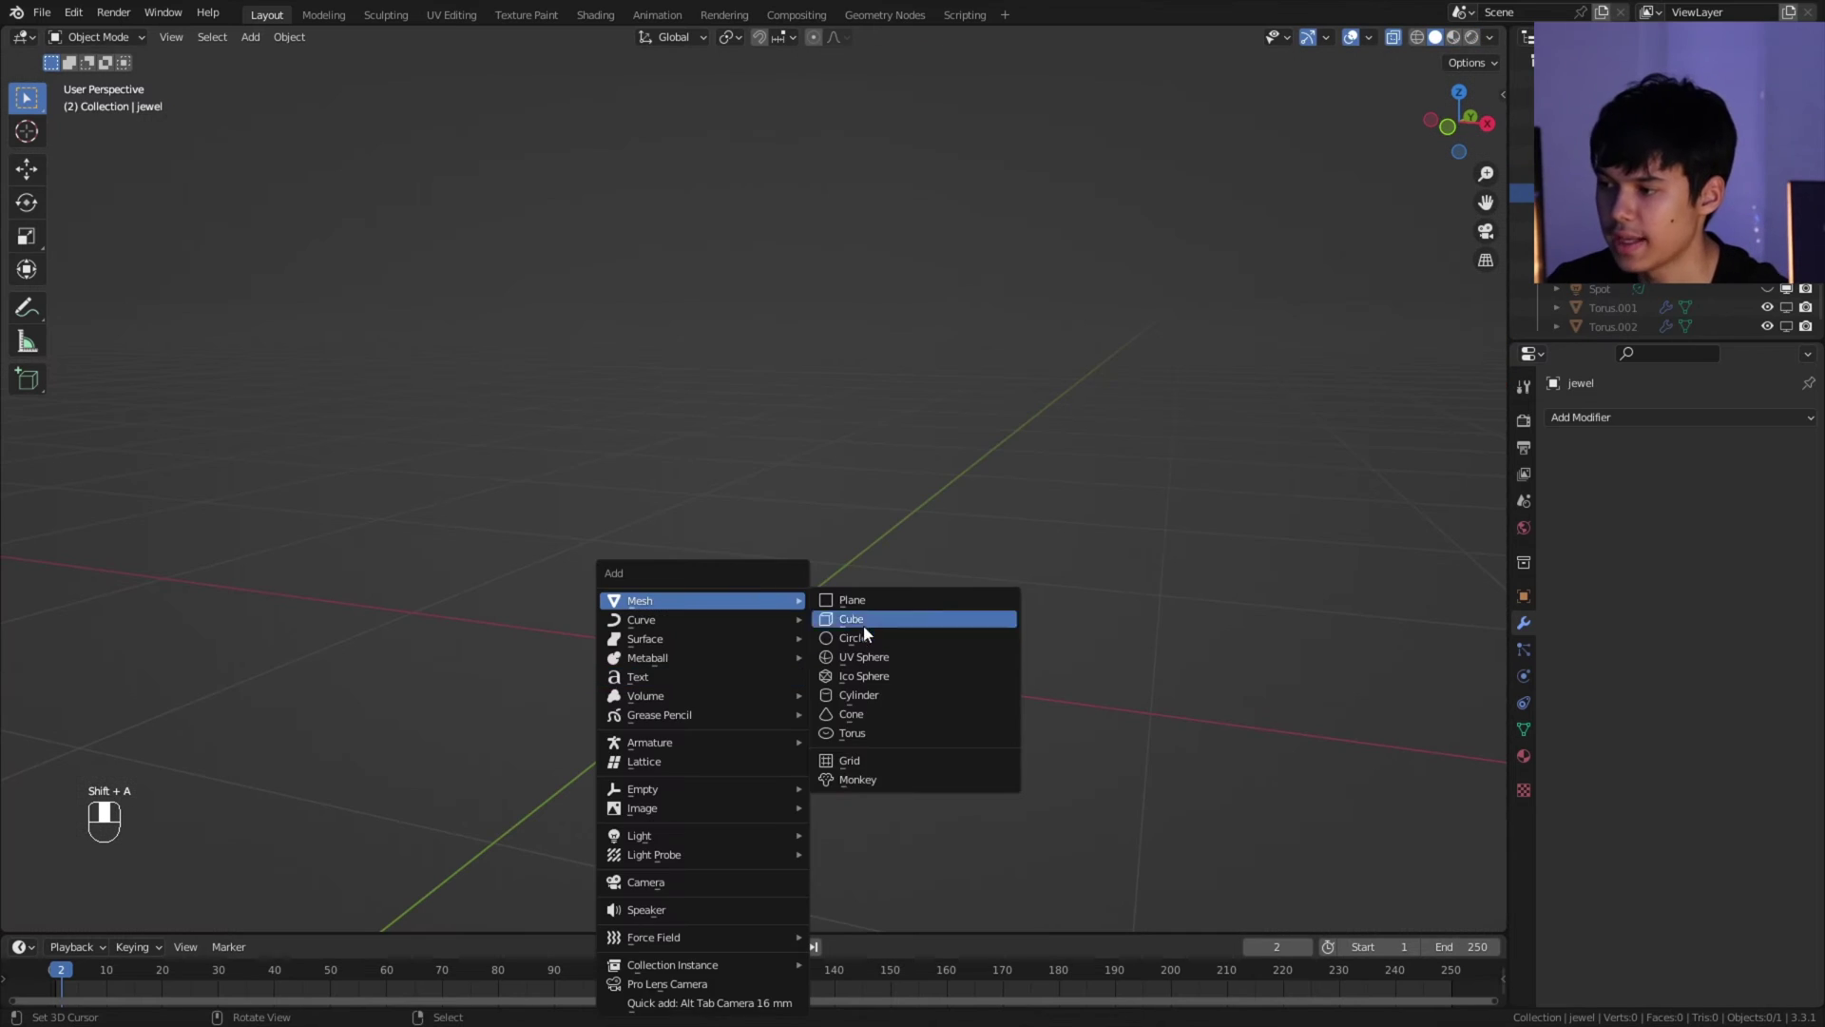
Step: Add a 50-vertex mesh circle at the origin, scale it down and fill it with a face
{"action": "left_click", "coordinate": [863, 623]}
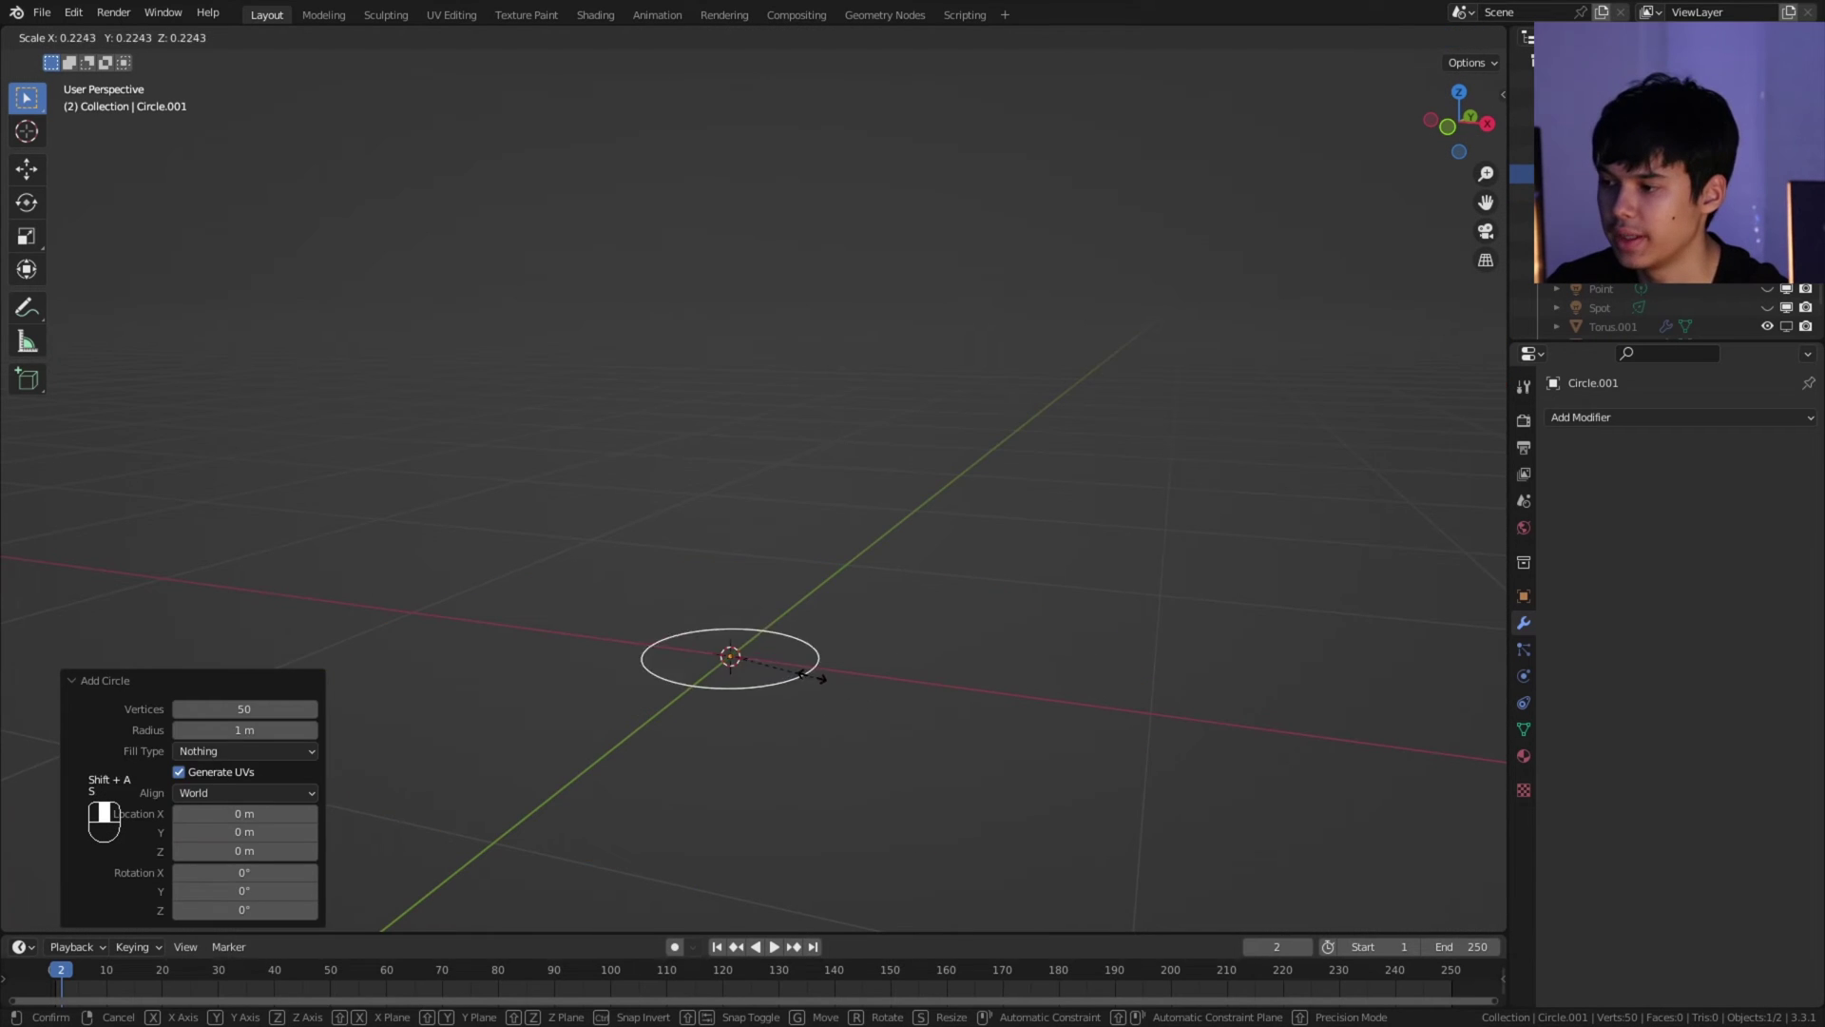
{"action": "key", "text": "s"}
{"action": "left_click", "coordinate": [746, 662]}
{"action": "key", "text": "Tab"}
{"action": "key", "text": "f"}
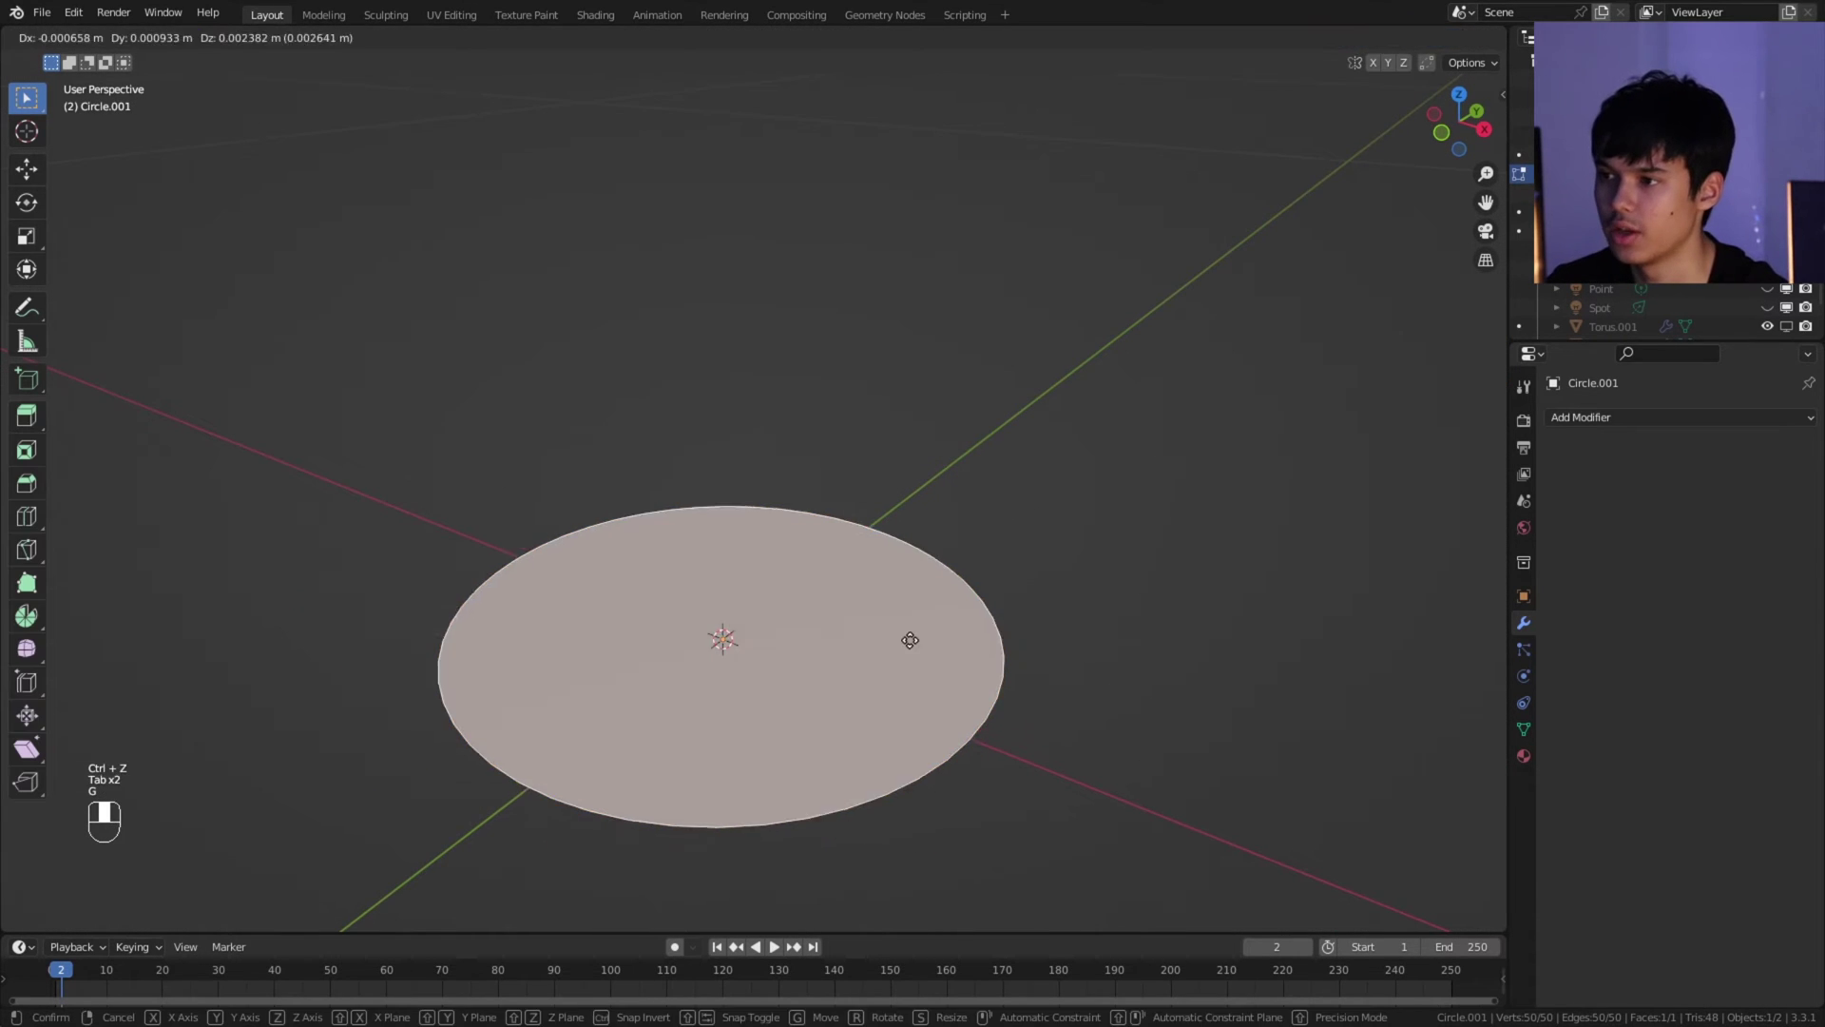
Step: Inset the disc's face by about 0.27 m and delete the inner face to leave a flat ring
{"action": "key", "text": "i"}
{"action": "left_click", "coordinate": [1141, 689]}
{"action": "key", "text": "x"}
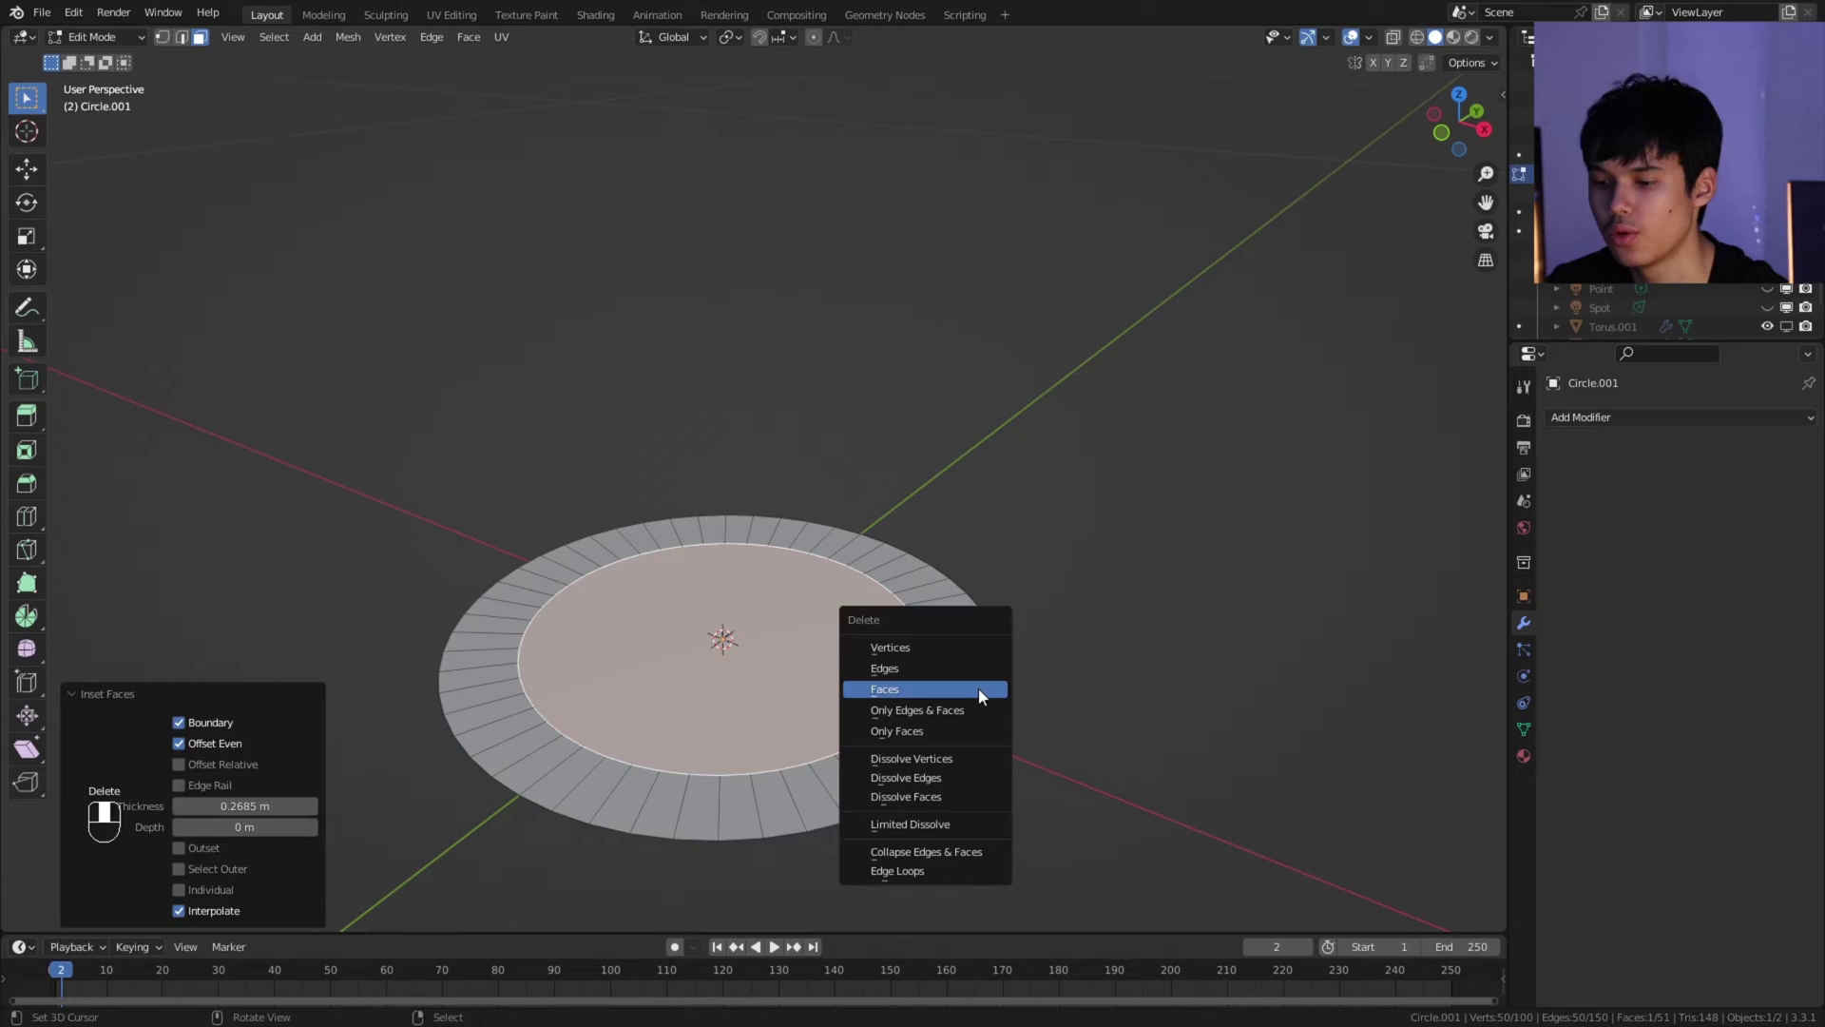
{"action": "left_click", "coordinate": [979, 692]}
Step: Rotate the flat ring 90° about Y and extrude it along X into a solid band
{"action": "type", "text": "ary90"}
{"action": "key", "text": "Return"}
{"action": "middle_click_drag", "start_coordinate": [853, 661], "coordinate": [894, 646]}
{"action": "key", "text": "e"}
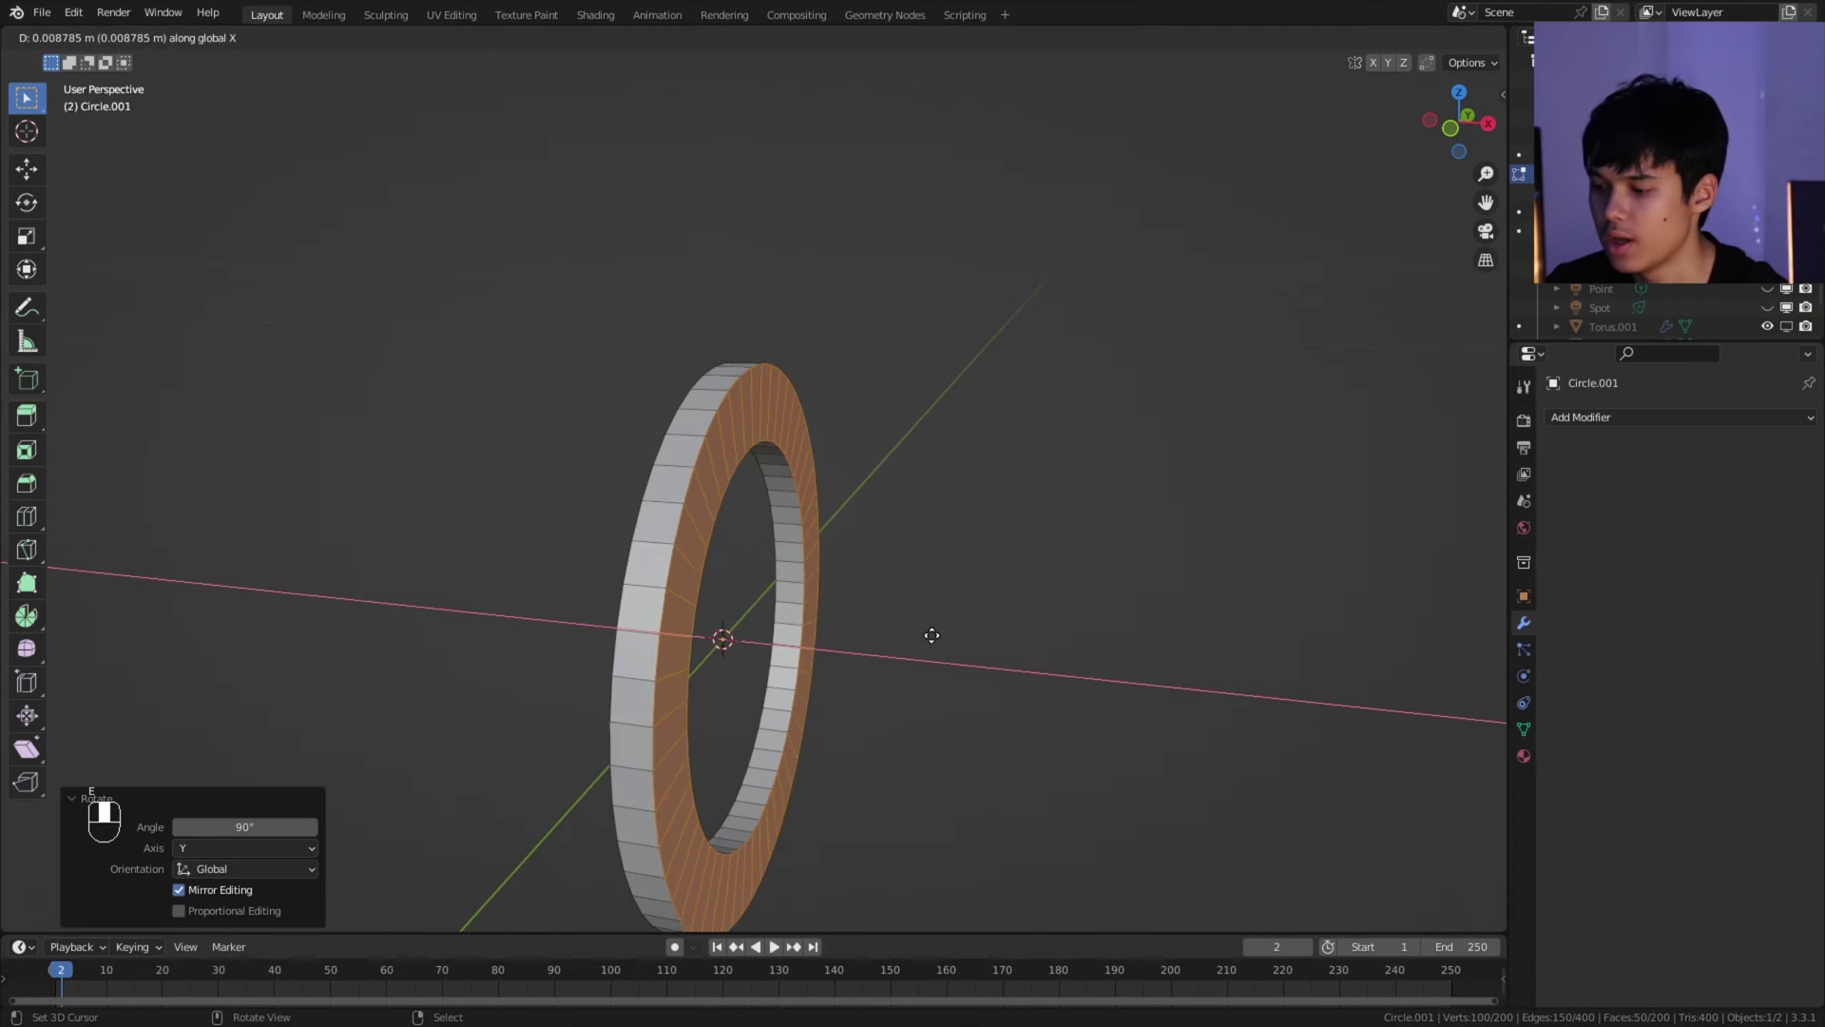
{"action": "left_click", "coordinate": [957, 636]}
Step: Bevel the band's edge loops with several segments to round the ring's profile
{"action": "key", "text": "2"}
{"action": "left_click", "coordinate": [597, 622], "text": "alt+shift"}
{"action": "key", "text": "ctrl+b"}
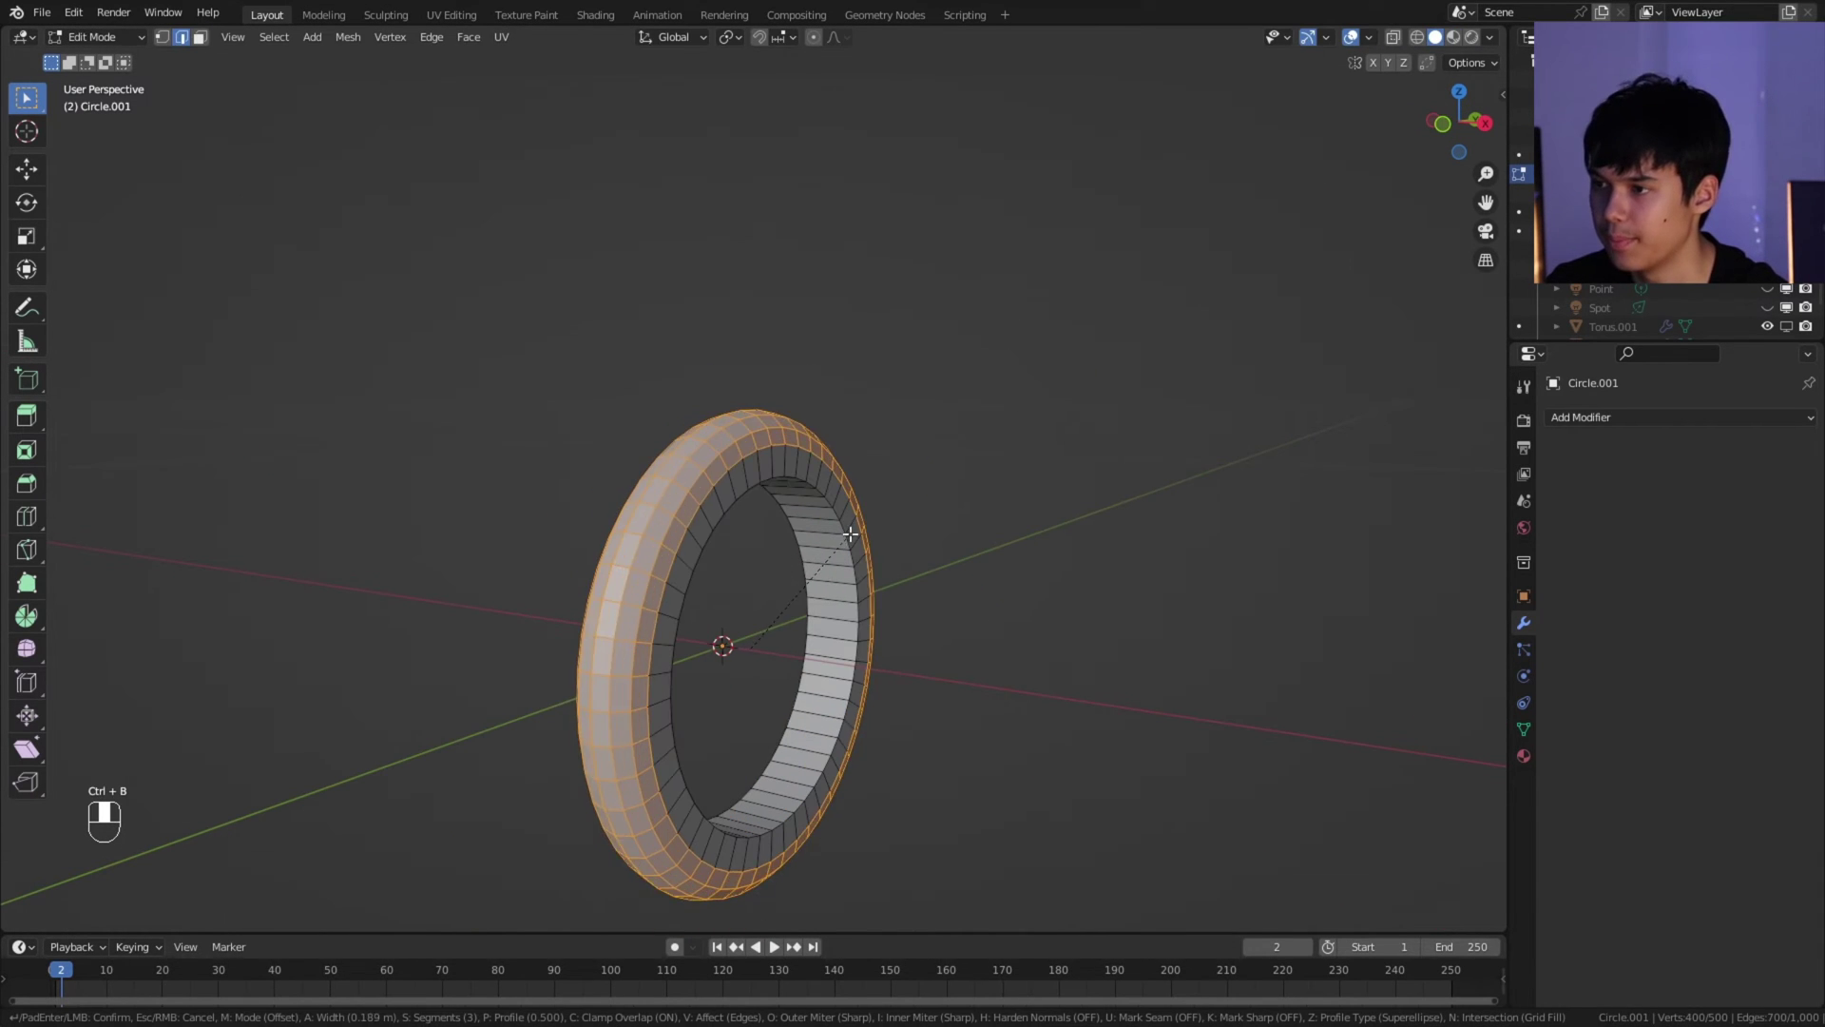
{"action": "left_click", "coordinate": [905, 522]}
{"action": "scroll", "coordinate": [905, 522], "scroll_direction": "up", "scroll_amount": 4}
{"action": "middle_click_drag", "start_coordinate": [905, 522], "coordinate": [1007, 547]}
Step: Shade the ring smooth with auto smooth at 30°
{"action": "key", "text": "Tab"}
{"action": "left_click", "coordinate": [289, 36]}
{"action": "left_click", "coordinate": [323, 437]}
{"action": "scroll", "coordinate": [530, 510], "scroll_direction": "down", "scroll_amount": 3}
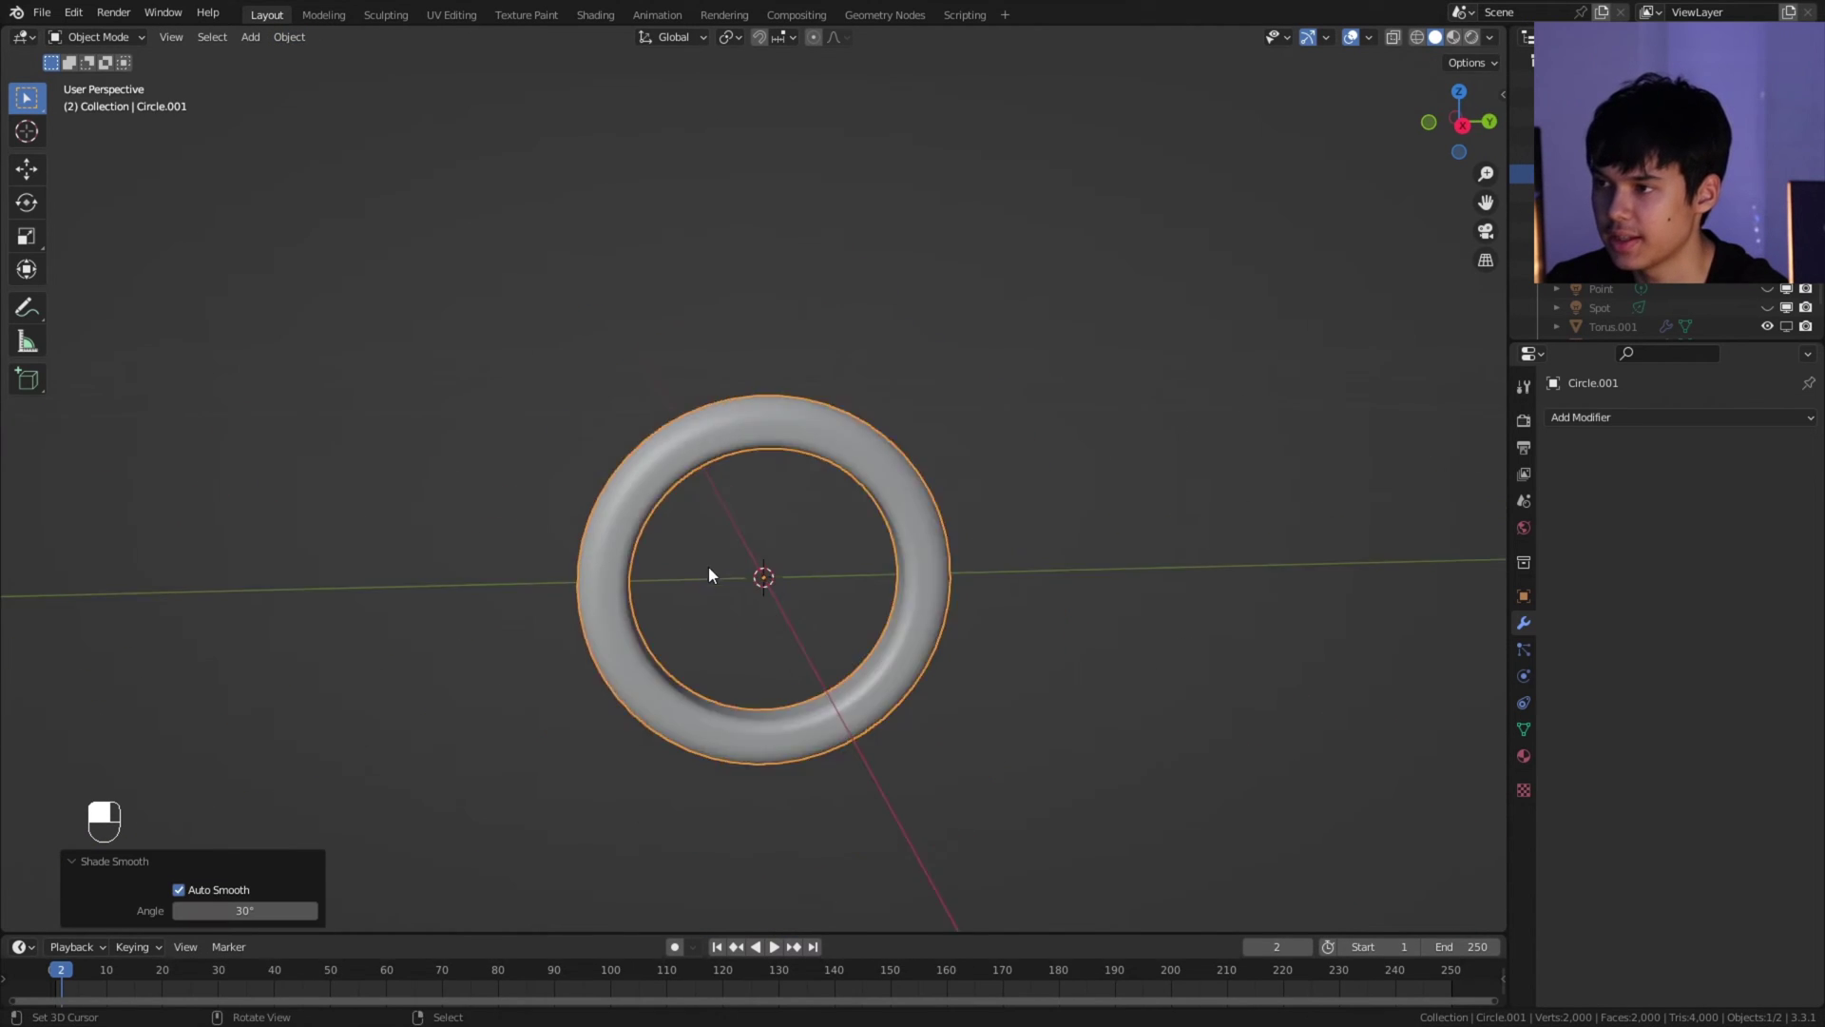
Step: Widen the faces at the top of the ring along X using smooth proportional editing
{"action": "mouse_move", "coordinate": [709, 574]}
{"action": "middle_mouse_down"}
{"action": "mouse_move", "coordinate": [737, 542]}
{"action": "mouse_move", "coordinate": [950, 513]}
{"action": "middle_mouse_up"}
{"action": "scroll", "coordinate": [842, 524], "scroll_direction": "up", "scroll_amount": 2}
{"action": "key", "text": "Tab"}
{"action": "scroll", "coordinate": [845, 531], "scroll_direction": "down", "scroll_amount": 2}
{"action": "key", "text": "s"}
{"action": "key", "text": "x"}
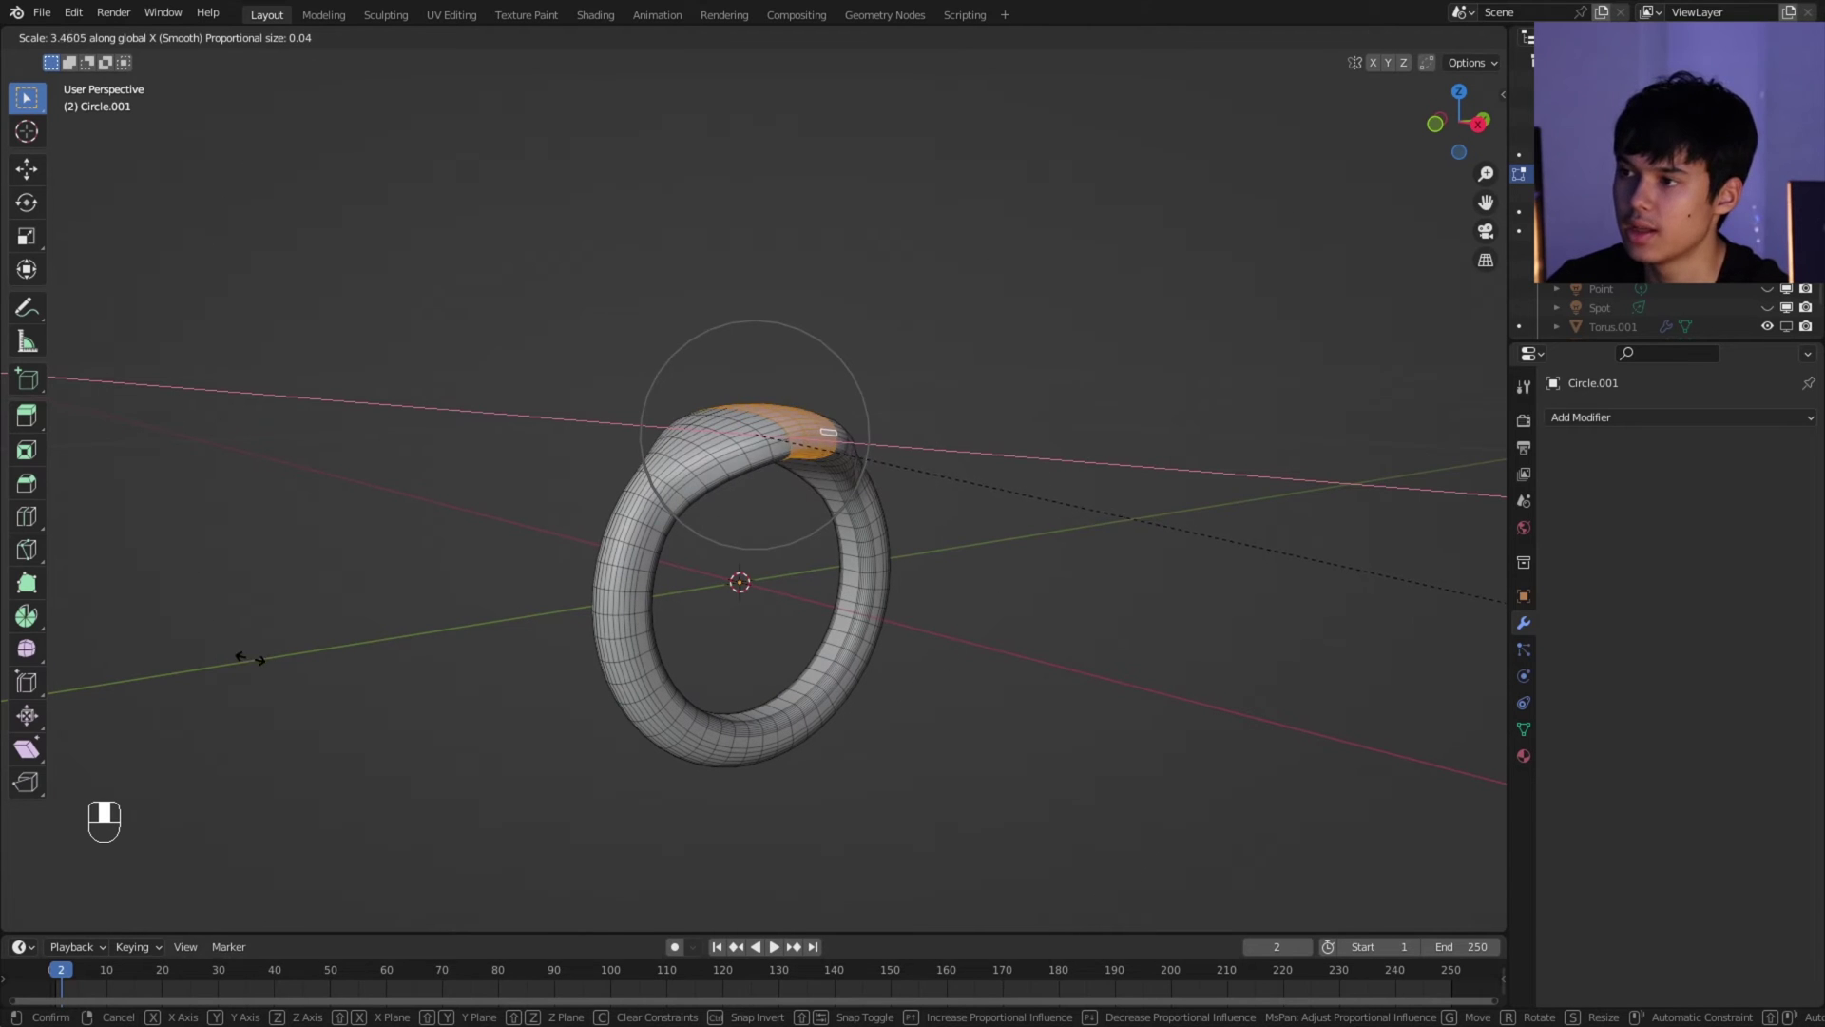
{"action": "left_click", "coordinate": [893, 530]}
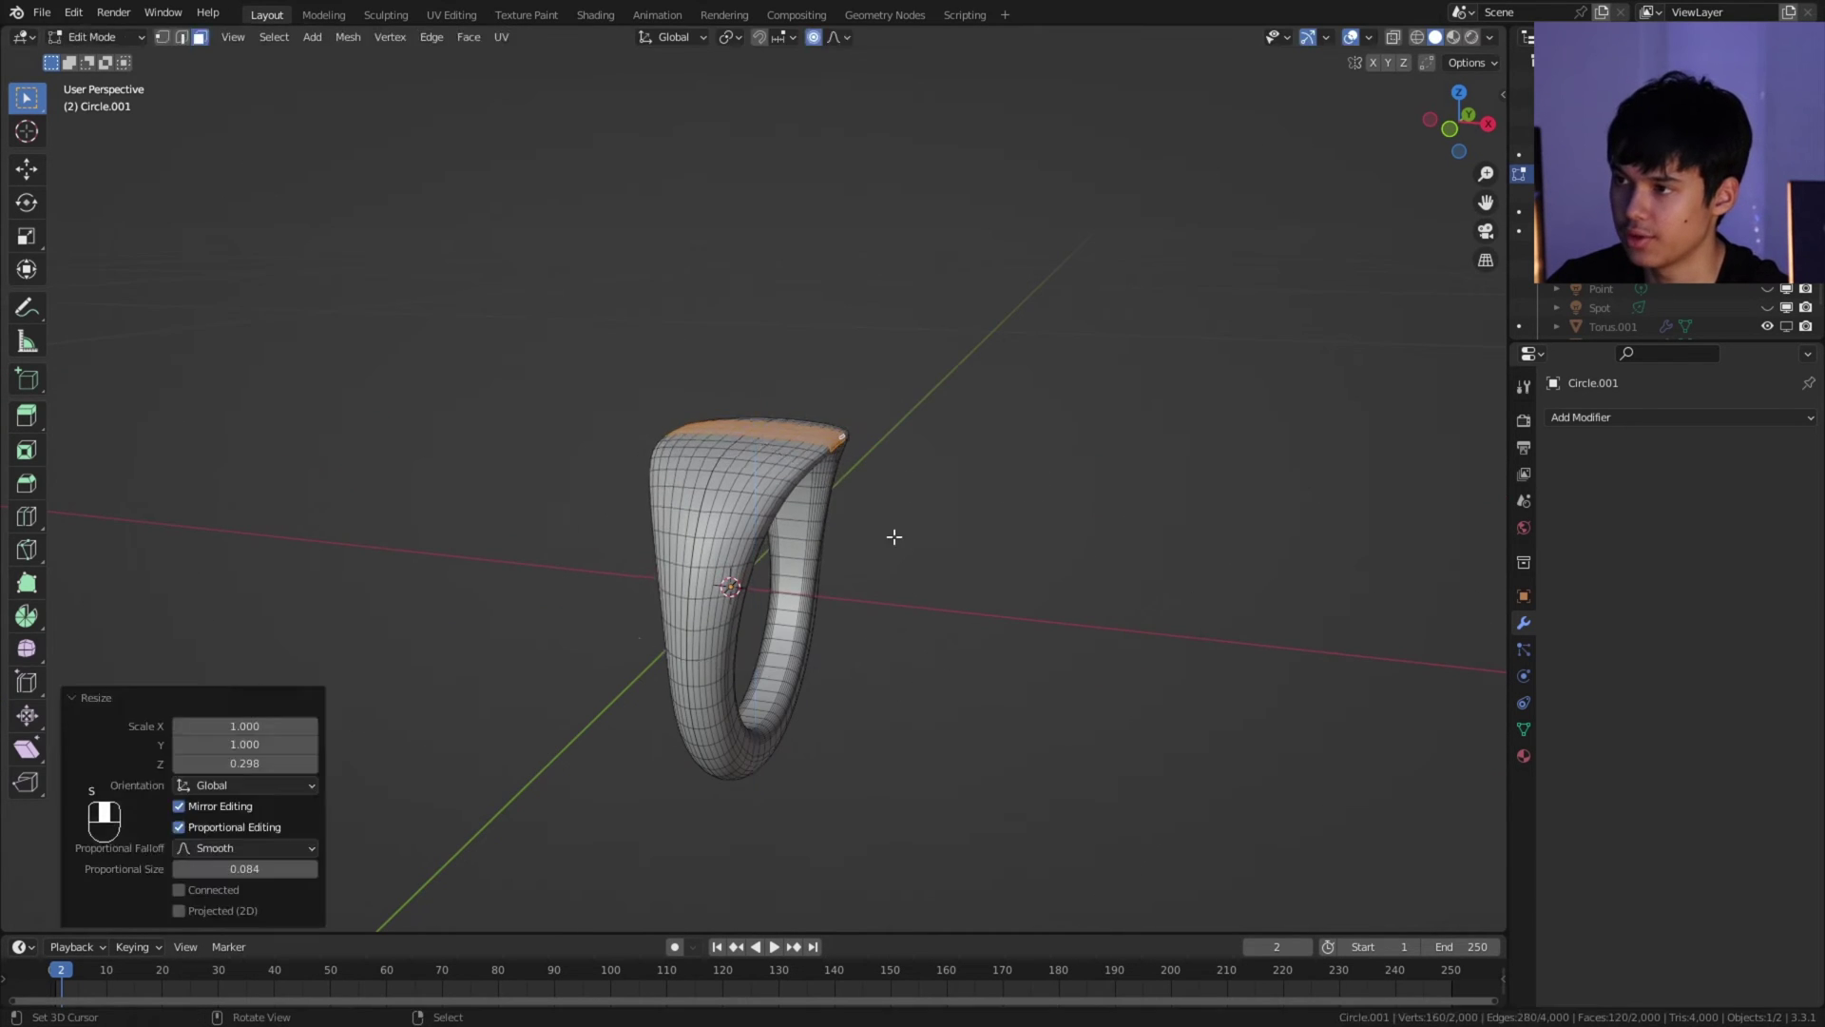
Step: Undo the last resize of the top faces and scale the ring to 0.903 along Y
{"action": "key", "text": "ctrl+z"}
{"action": "middle_click_drag", "start_coordinate": [892, 530], "coordinate": [913, 518]}
{"action": "key", "text": "s"}
{"action": "key", "text": "y"}
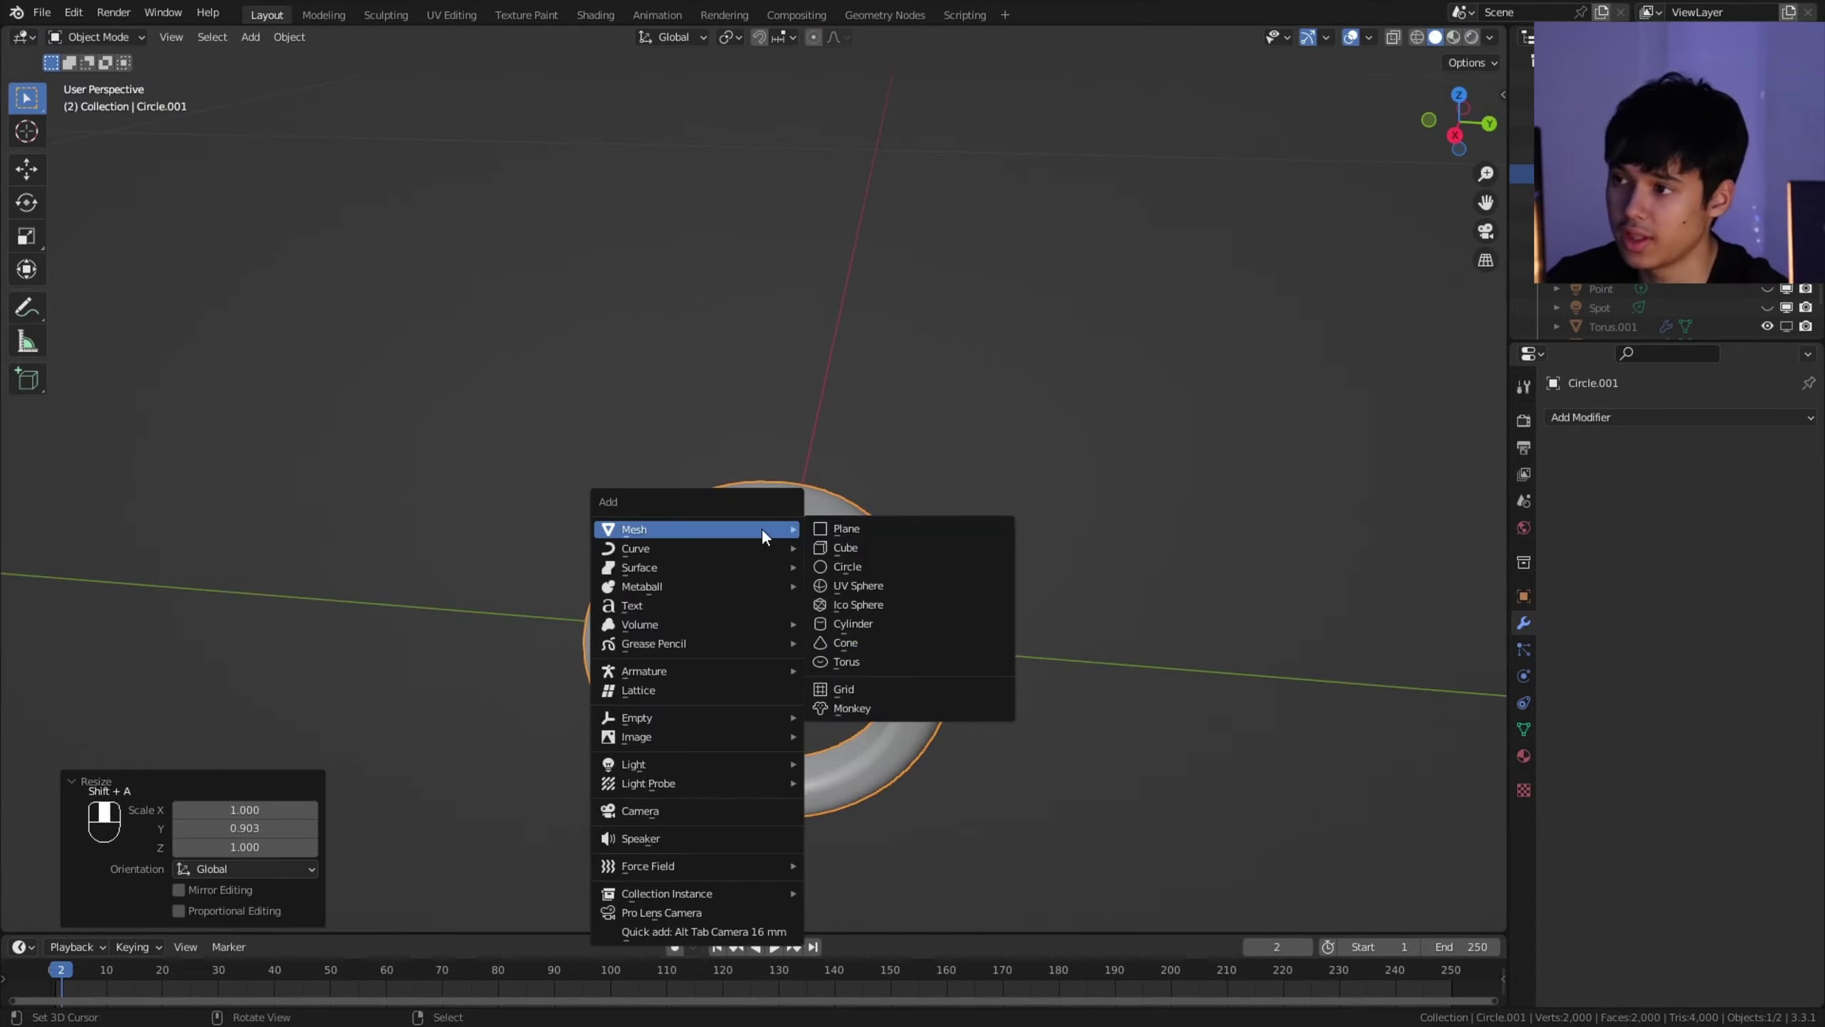
Step: Add an ico sphere with 1 subdivision on top of the ring and scale it down for the gem
{"action": "left_click", "coordinate": [855, 614]}
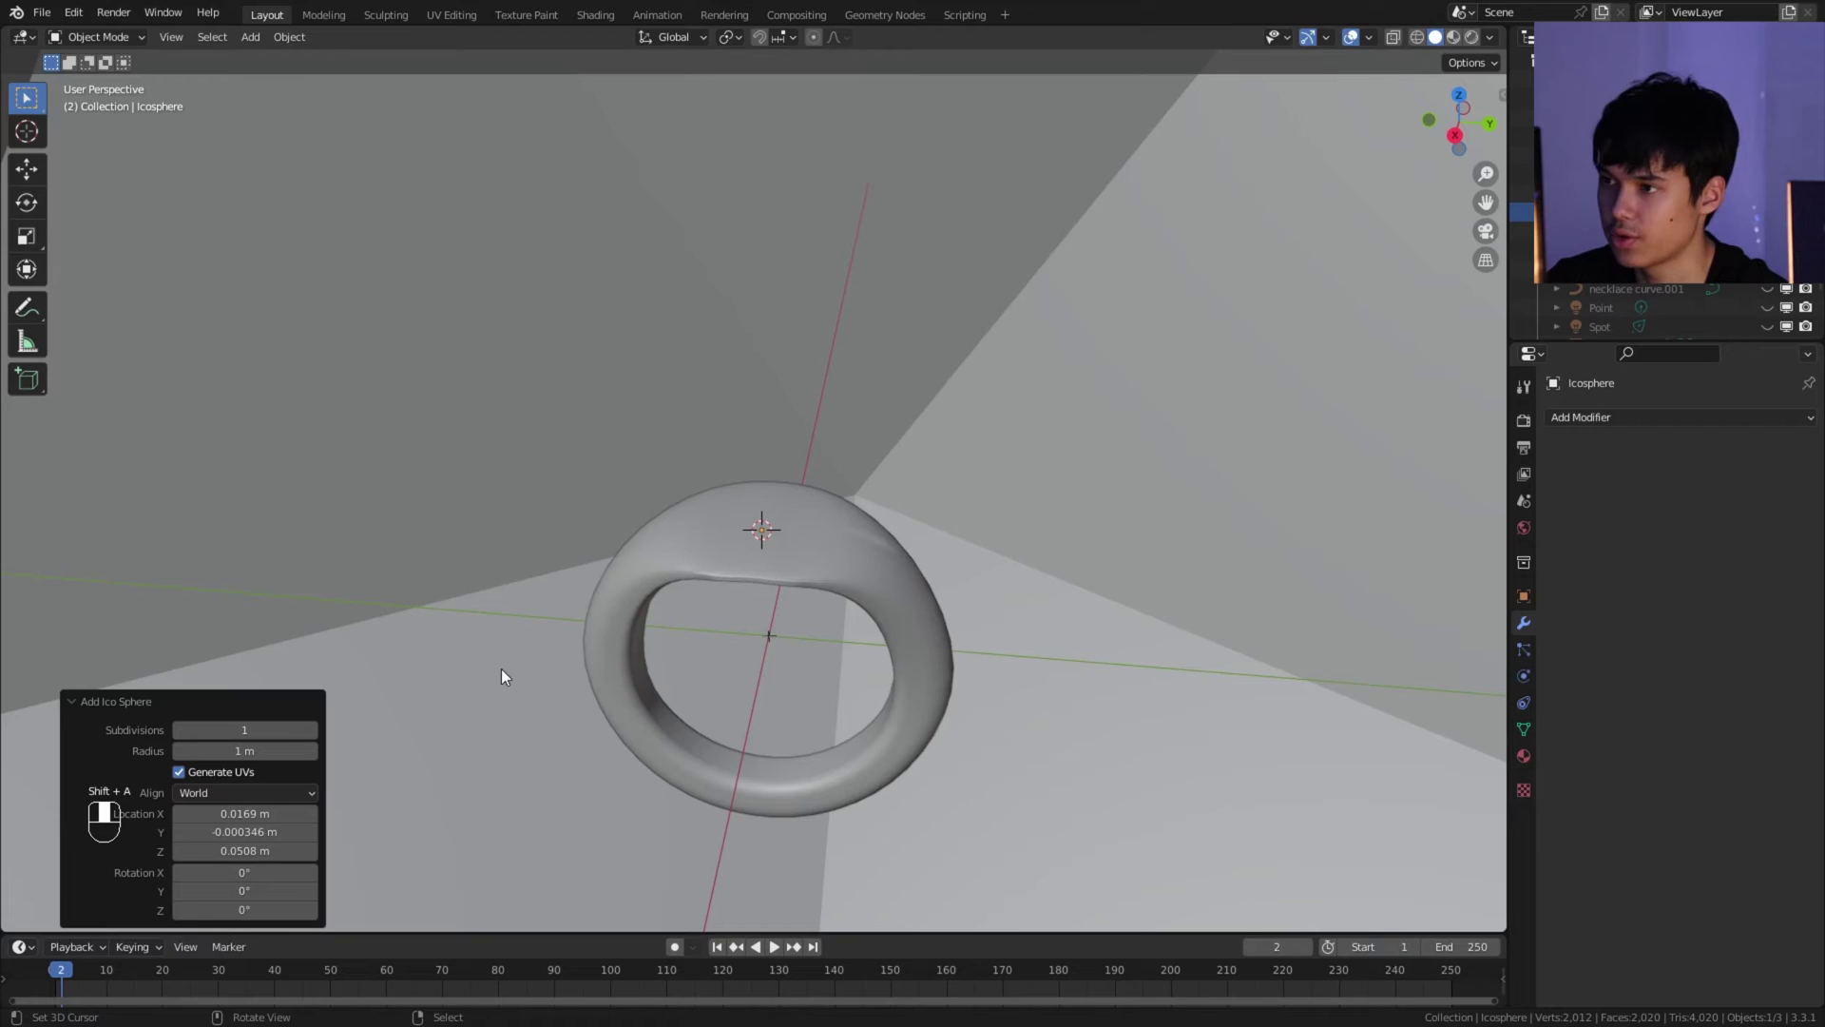
{"action": "key", "text": "s"}
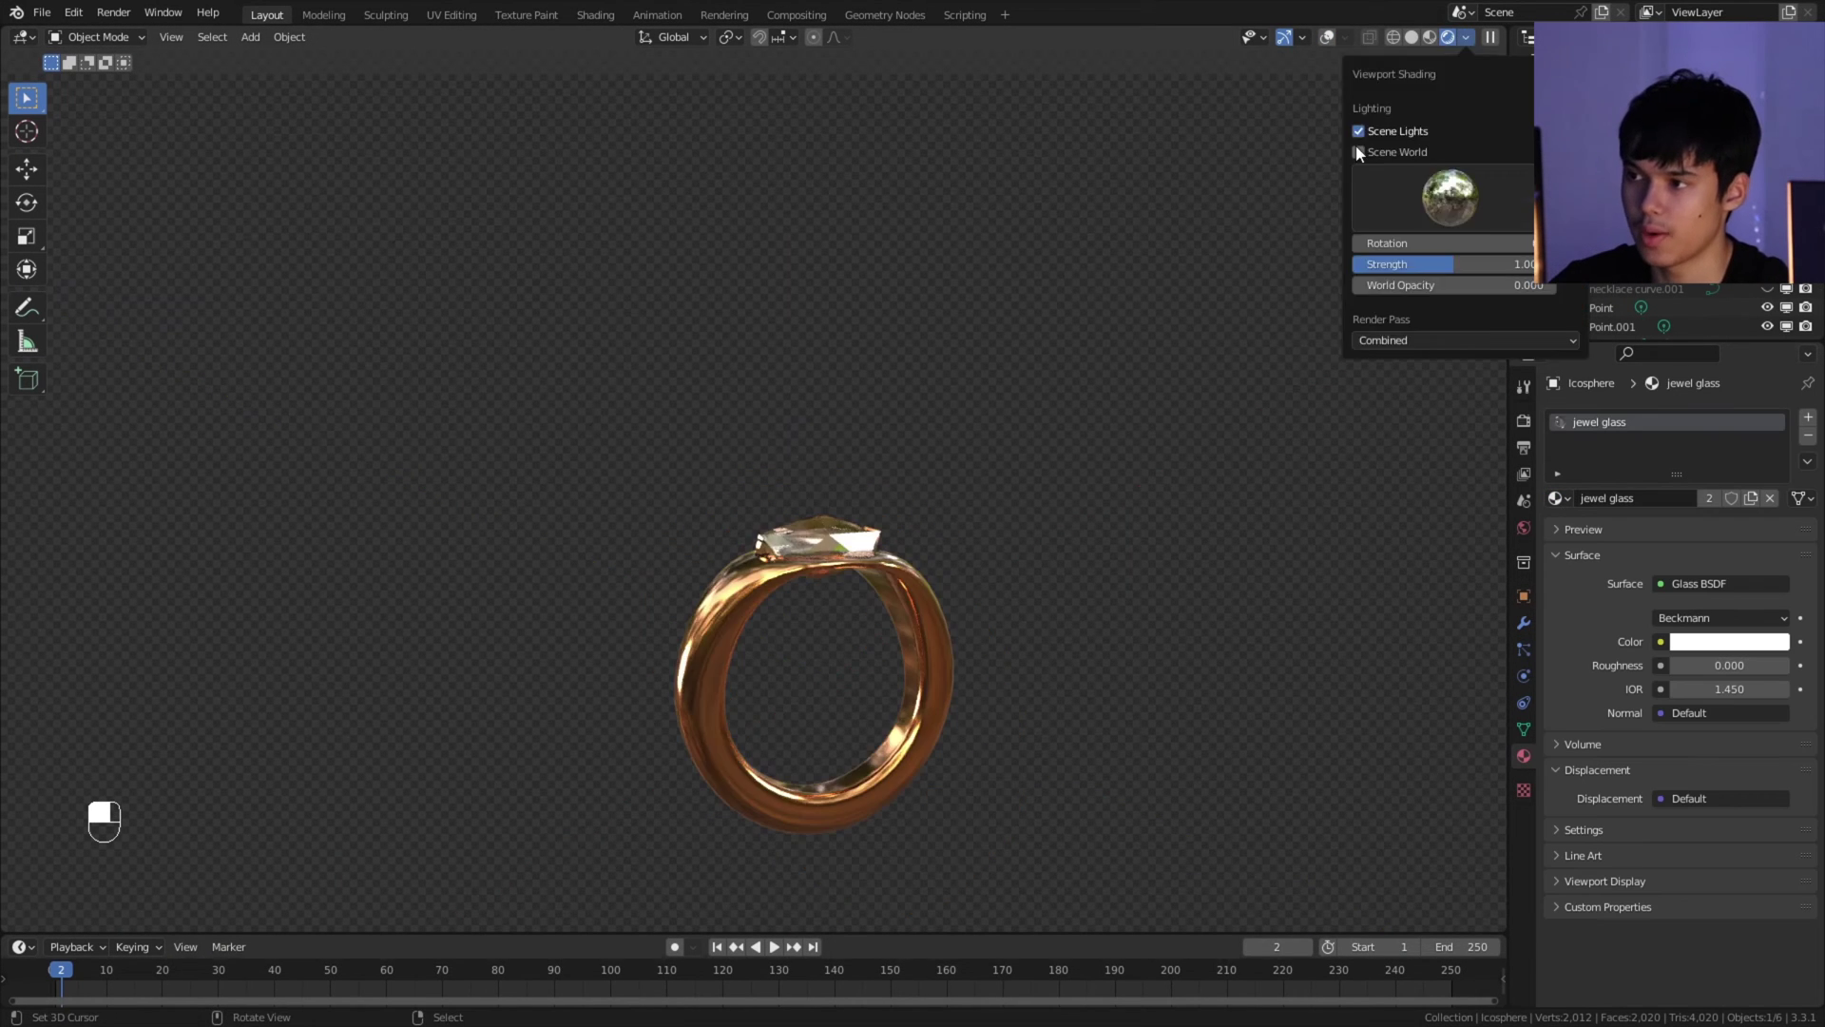
{"action": "middle_click_drag", "start_coordinate": [1027, 580], "coordinate": [1057, 568]}
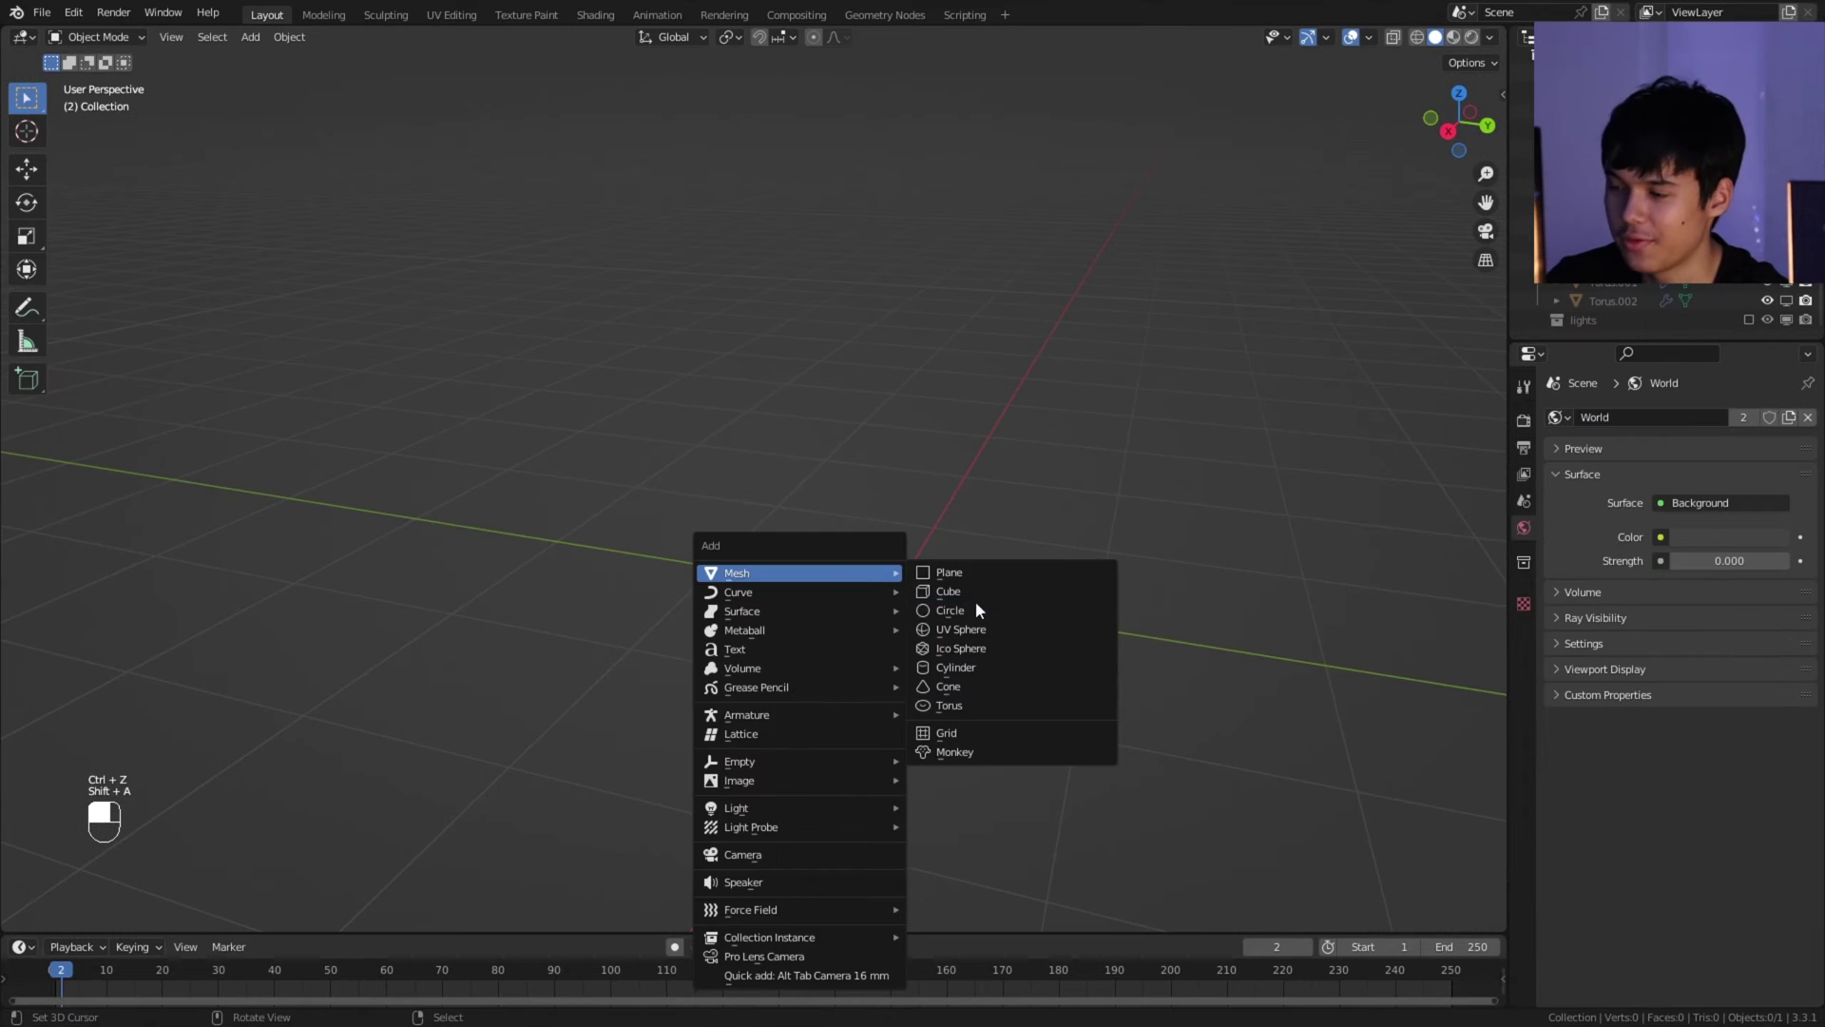
Step: Add a 50-vertex cylinder for the watch case and flatten it to 0.122 along Z
{"action": "left_click", "coordinate": [951, 654]}
{"action": "type", "text": "0"}
{"action": "key", "text": "Return"}
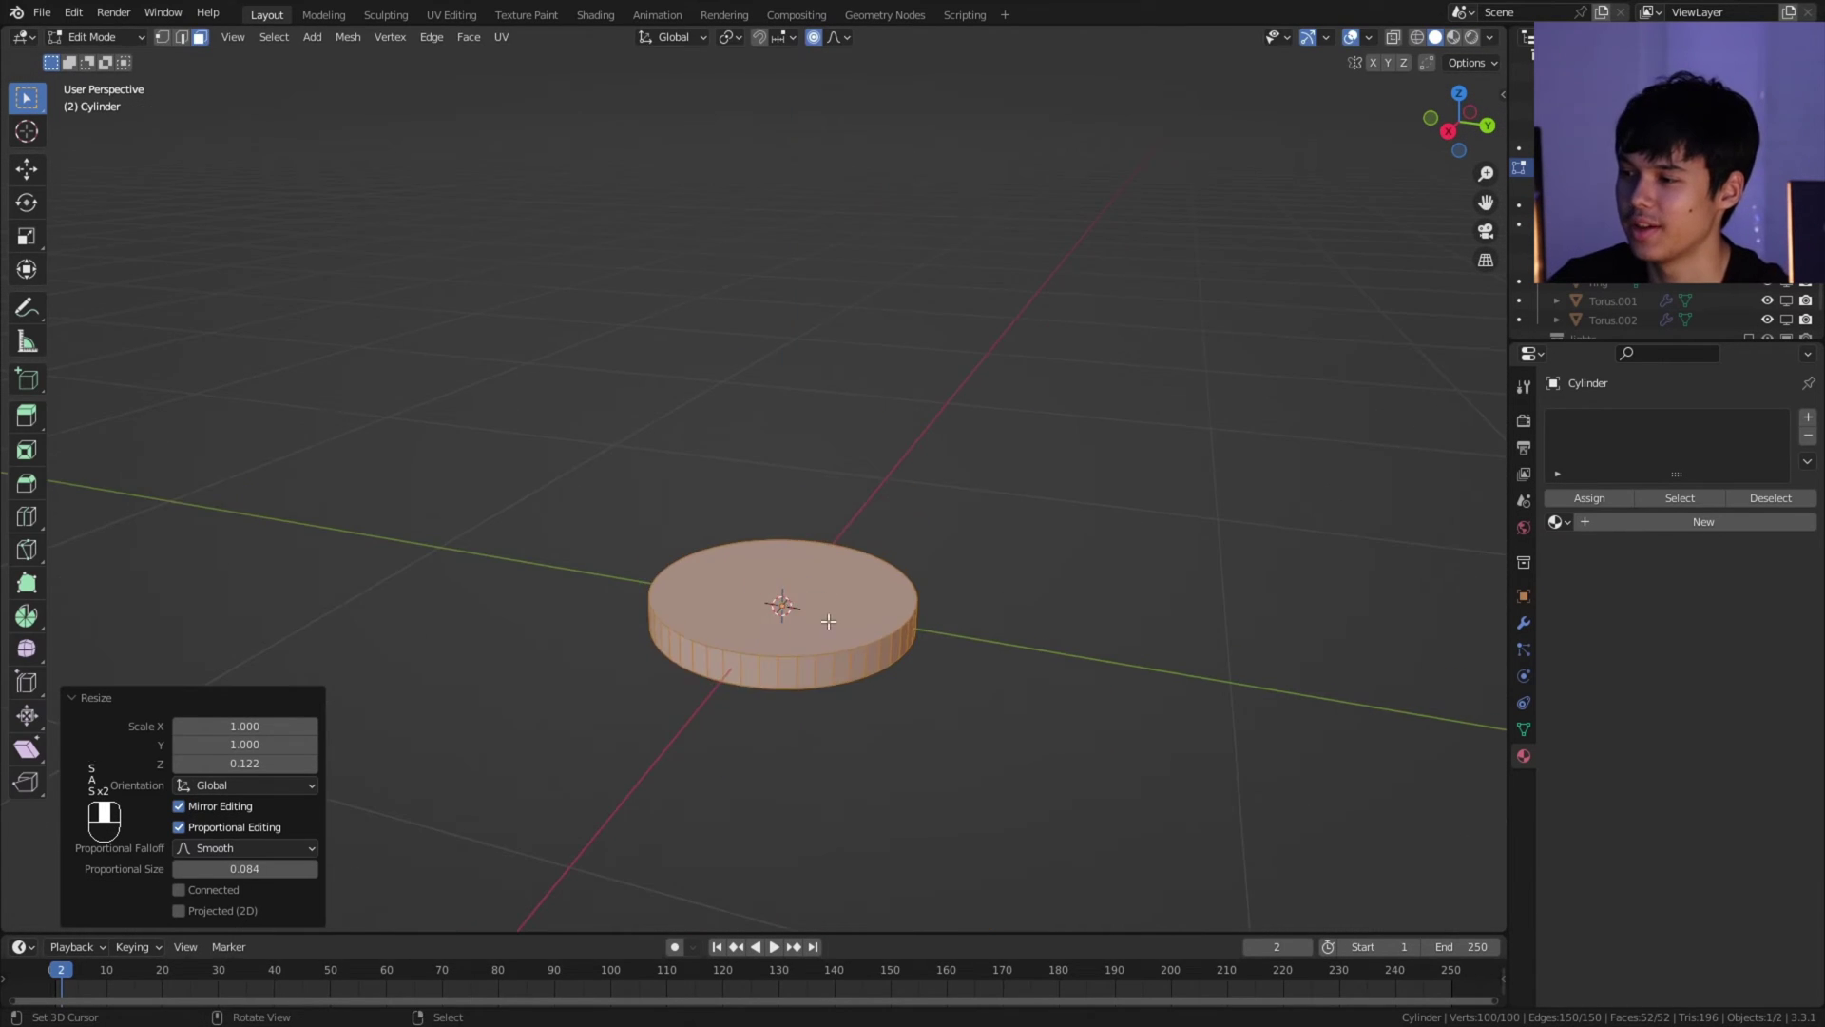
Step: Inset the cylinder's top face and extrude it downward to form a recessed watch dial
{"action": "scroll", "coordinate": [895, 600], "scroll_direction": "up", "scroll_amount": 3}
{"action": "left_click", "coordinate": [895, 599]}
{"action": "key", "text": "i"}
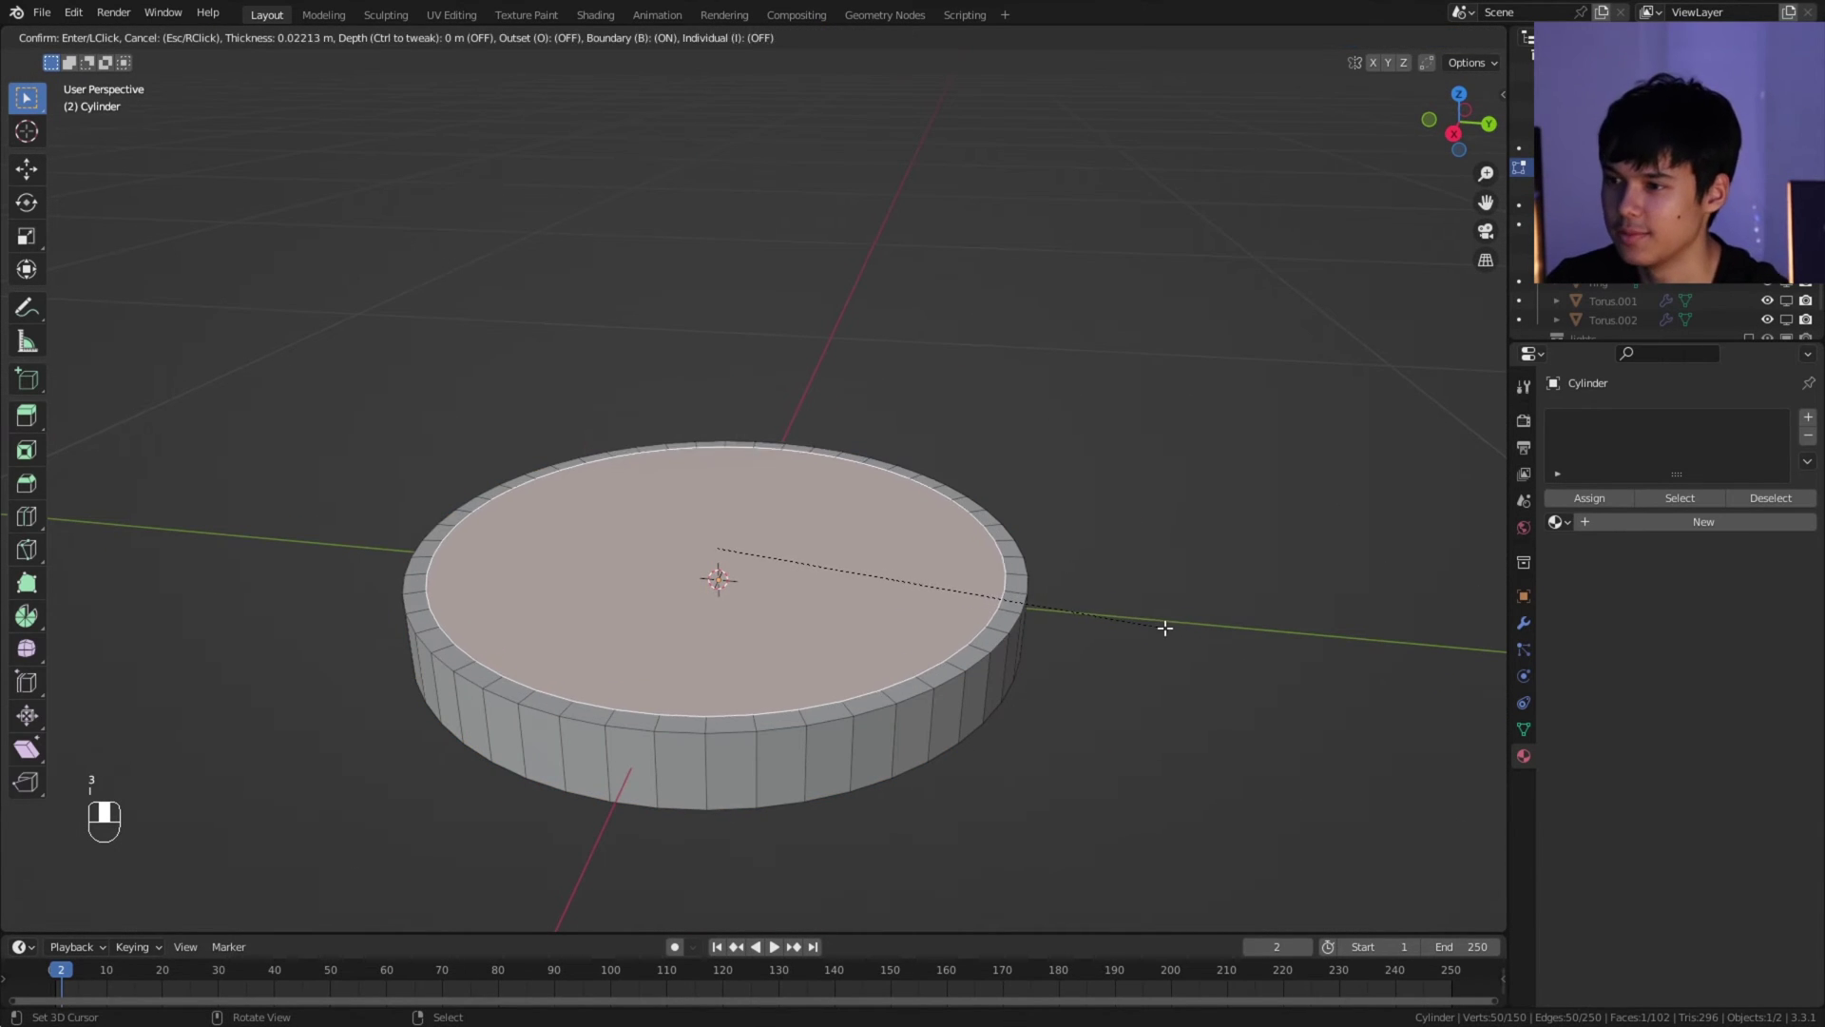
{"action": "left_click", "coordinate": [960, 610]}
{"action": "key", "text": "e"}
{"action": "left_click", "coordinate": [921, 612]}
Step: Bevel the watch case's upper rim edge loops with several segments and shade the case smooth
{"action": "left_click", "coordinate": [967, 652], "text": "alt+shift"}
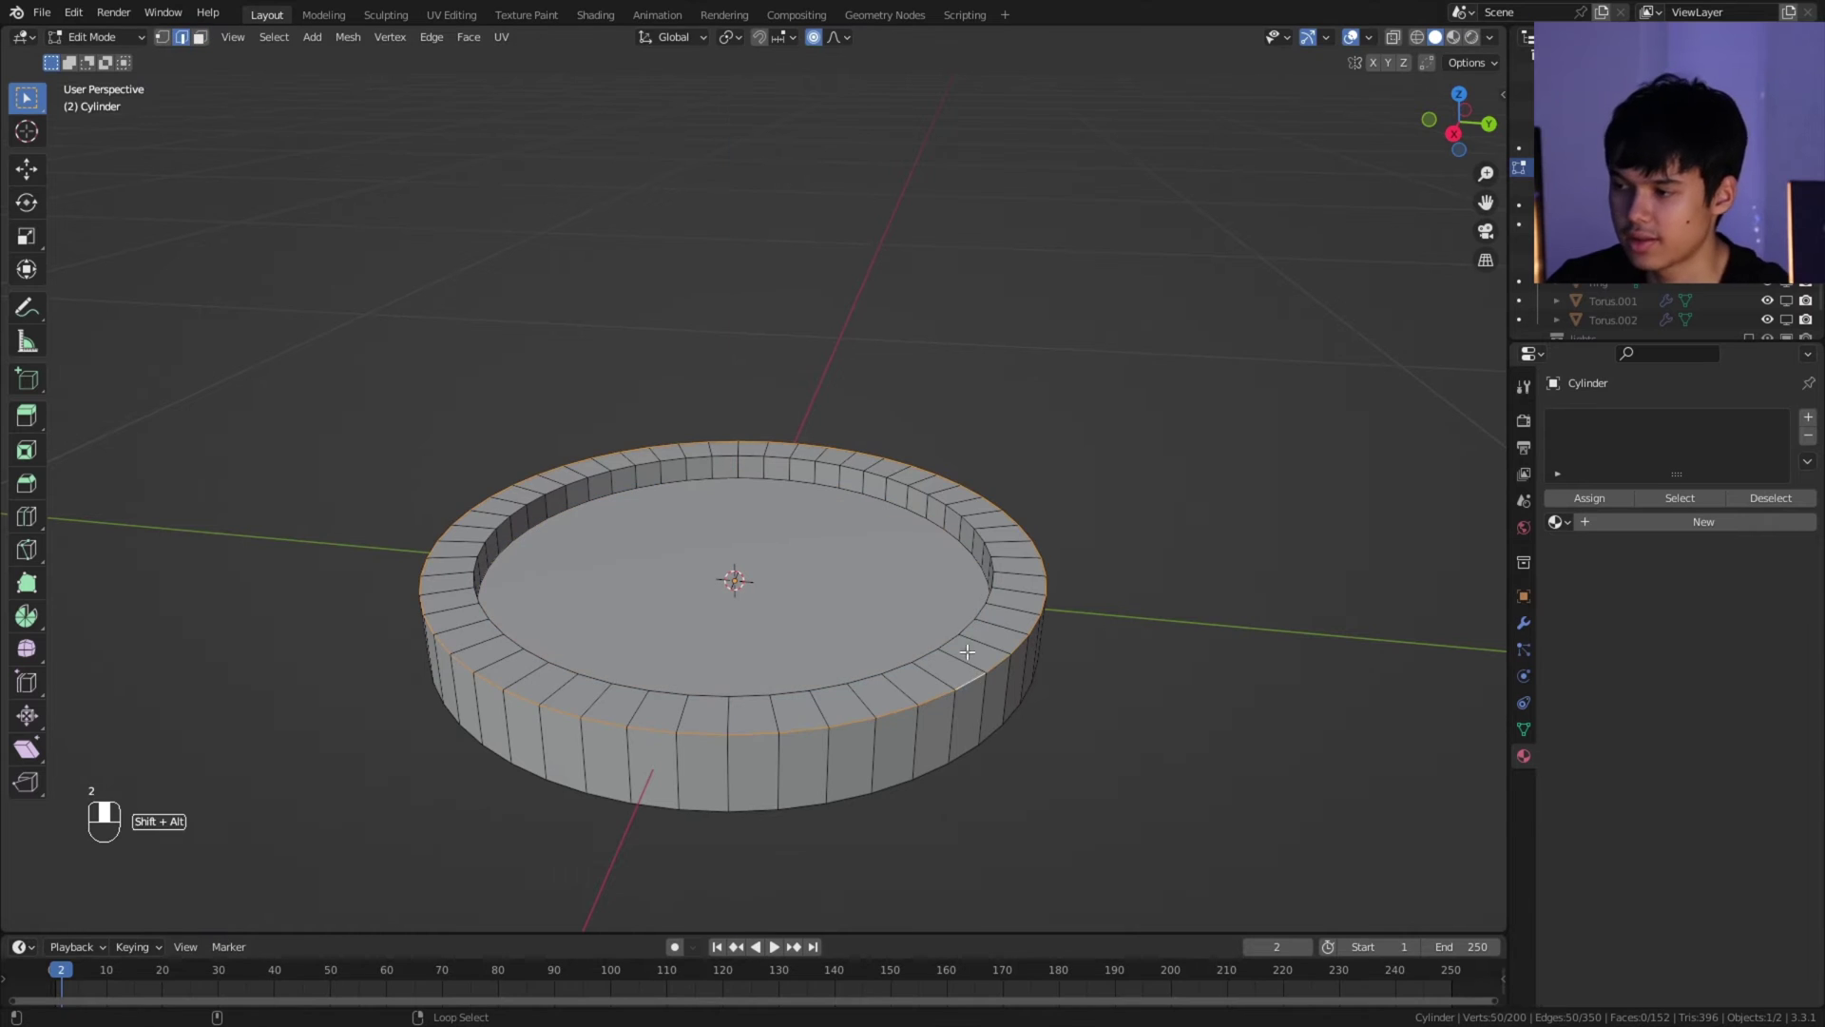
{"action": "key", "text": "ctrl+b"}
{"action": "scroll", "coordinate": [1080, 579], "scroll_direction": "up", "scroll_amount": 4}
{"action": "left_click", "coordinate": [1080, 579]}
{"action": "left_click", "coordinate": [274, 36]}
{"action": "left_click", "coordinate": [367, 468]}
{"action": "middle_click_drag", "start_coordinate": [656, 602], "coordinate": [1188, 608]}
{"action": "key", "text": "ctrl+r"}
{"action": "left_click", "coordinate": [1240, 625]}
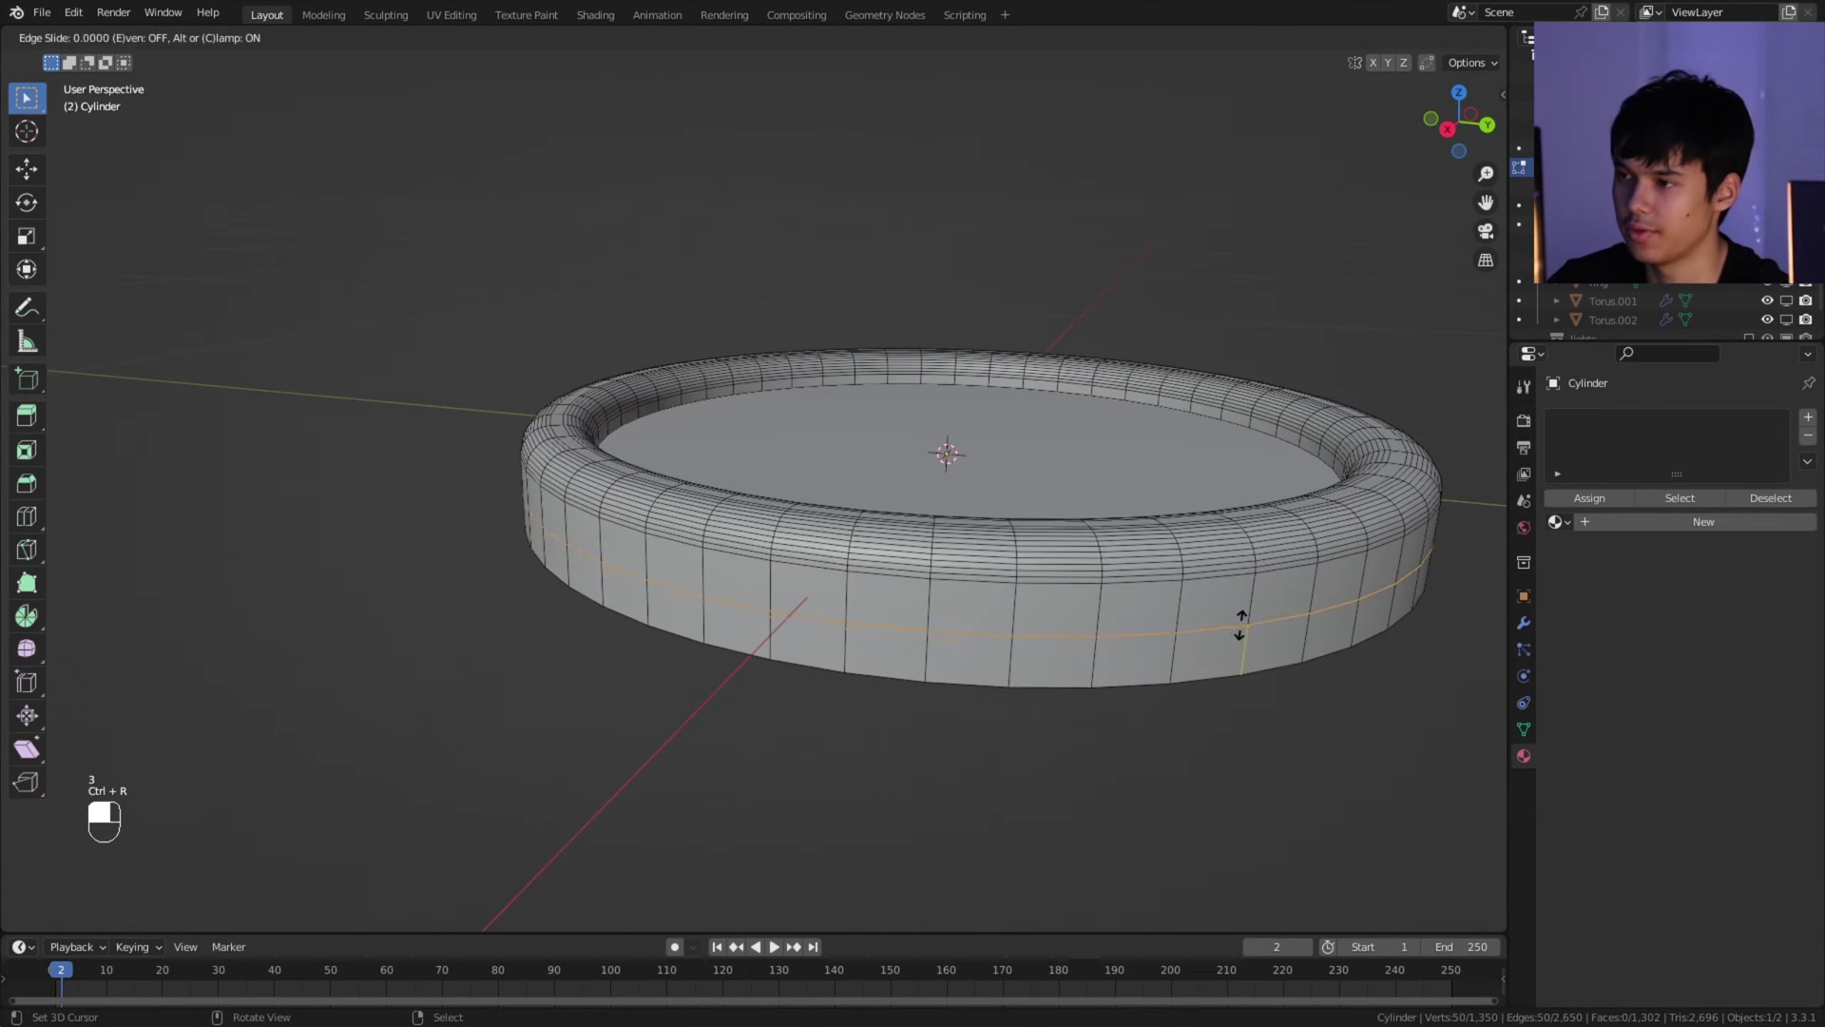
{"action": "left_click", "coordinate": [1240, 624]}
{"action": "left_click", "coordinate": [814, 611]}
{"action": "key", "text": "ctrl+z"}
{"action": "key", "text": "ctrl+z"}
Step: Extrude two separate faces on the loop-cut side of the watch case to form the strap lugs
{"action": "middle_click_drag", "start_coordinate": [855, 618], "coordinate": [912, 656]}
{"action": "left_click", "coordinate": [820, 594]}
{"action": "left_click", "coordinate": [919, 658], "text": "shift"}
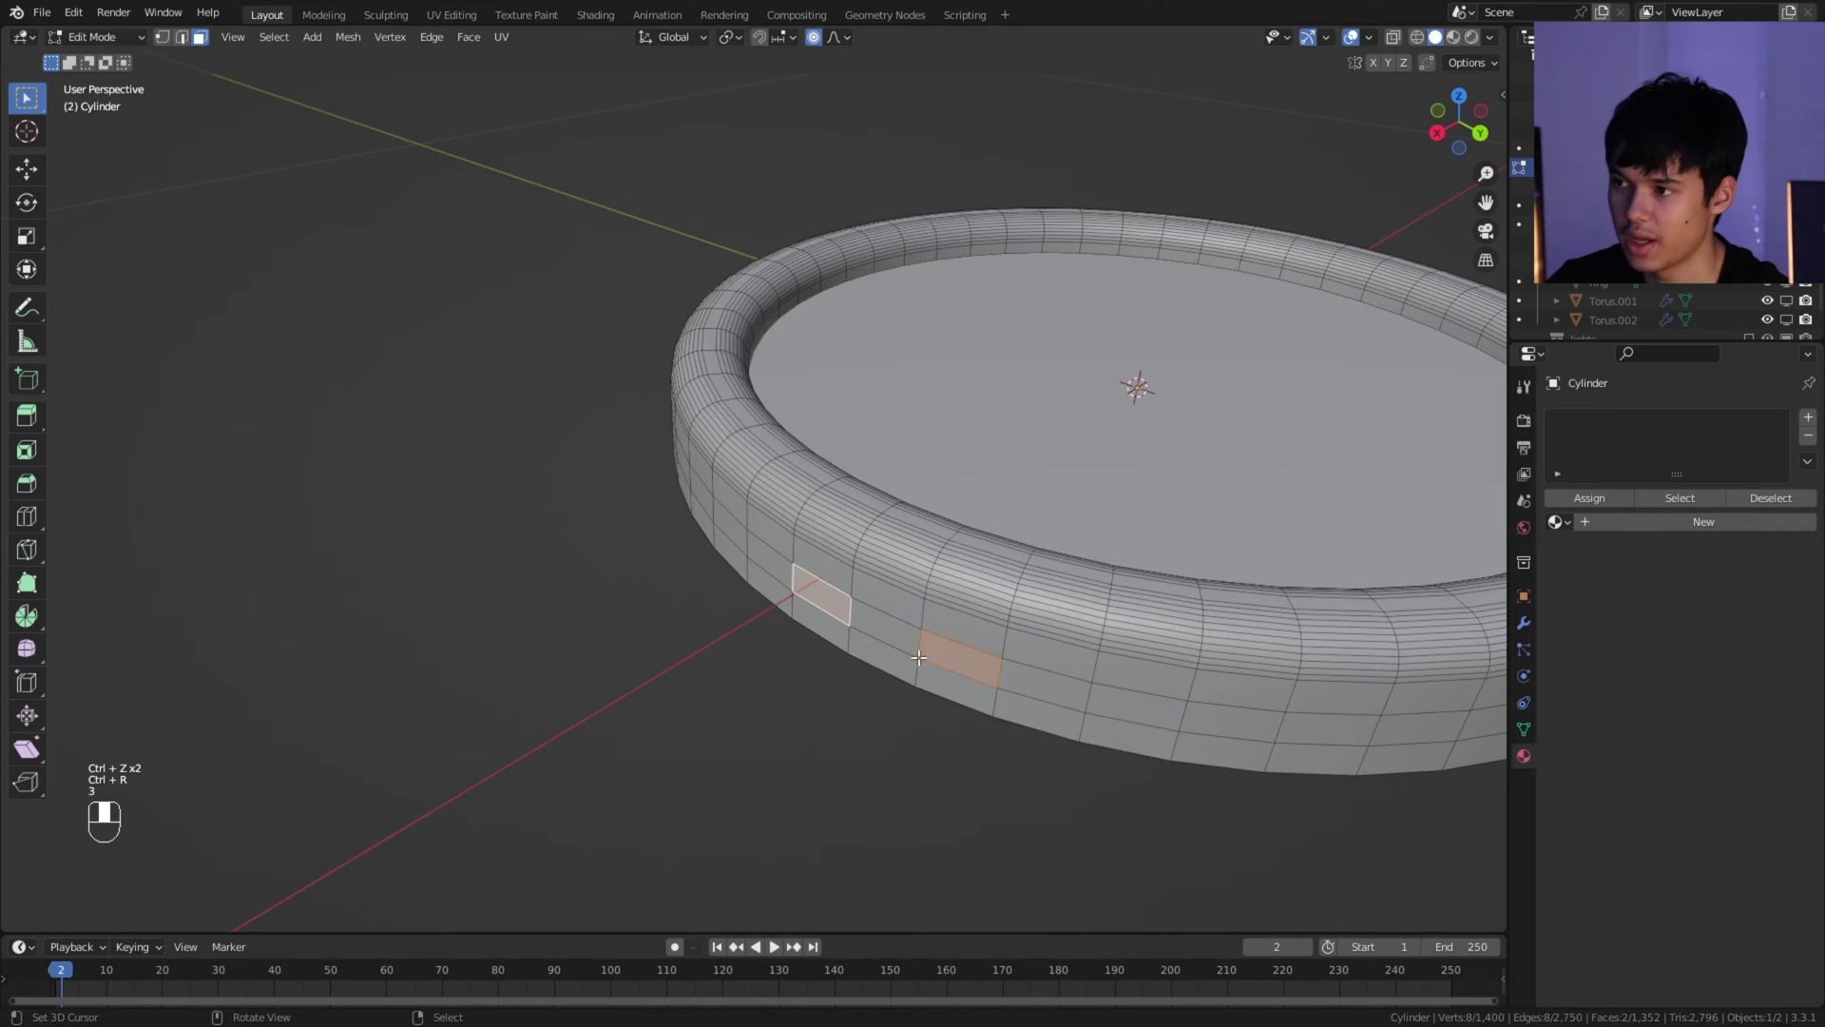
{"action": "key", "text": "e"}
{"action": "left_click", "coordinate": [468, 36]}
{"action": "left_click", "coordinate": [503, 86]}
{"action": "left_click", "coordinate": [893, 665]}
Step: Add a cube at the strap lugs within the watch mesh and scale it to 0.239
{"action": "key", "text": "shift+a"}
{"action": "left_click", "coordinate": [855, 665]}
{"action": "key", "text": "s"}
{"action": "left_click", "coordinate": [869, 720]}
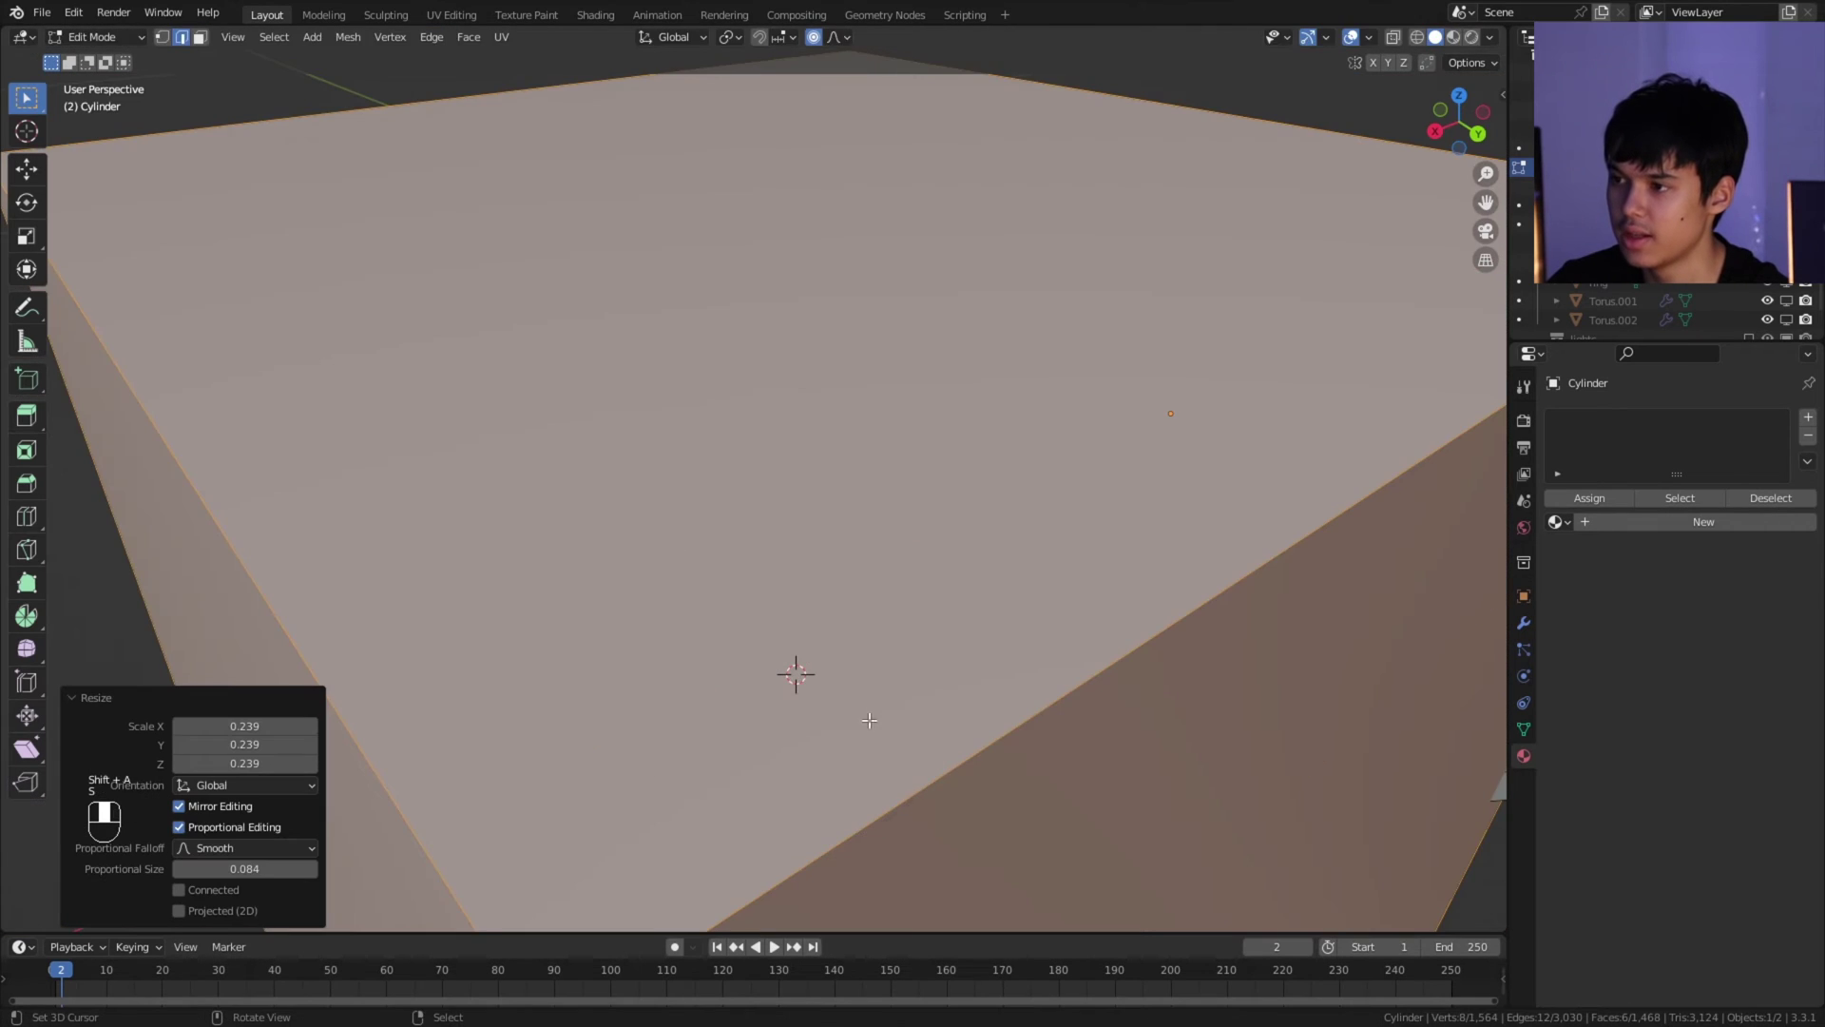
Step: Scale the cube down to link size, flatten it along Z and move it along X against the lugs
{"action": "scroll", "coordinate": [869, 720], "scroll_direction": "down", "scroll_amount": 5}
{"action": "key", "text": "s"}
{"action": "key", "text": "z"}
{"action": "middle_click_drag", "start_coordinate": [1018, 618], "coordinate": [903, 608]}
{"action": "key", "text": "g"}
{"action": "key", "text": "x"}
{"action": "left_click", "coordinate": [903, 742]}
Step: Bevel the strap link's edges and inset its top face
{"action": "key", "text": "ctrl+b"}
{"action": "left_click", "coordinate": [1088, 584]}
{"action": "left_click", "coordinate": [750, 608]}
{"action": "key", "text": "i"}
{"action": "left_click", "coordinate": [1046, 601]}
Step: Duplicate the whole strap link three times along X, spacing the copies about 0.13 m apart
{"action": "key", "text": "ctrl+l"}
{"action": "key", "text": "shift+d"}
{"action": "key", "text": "x"}
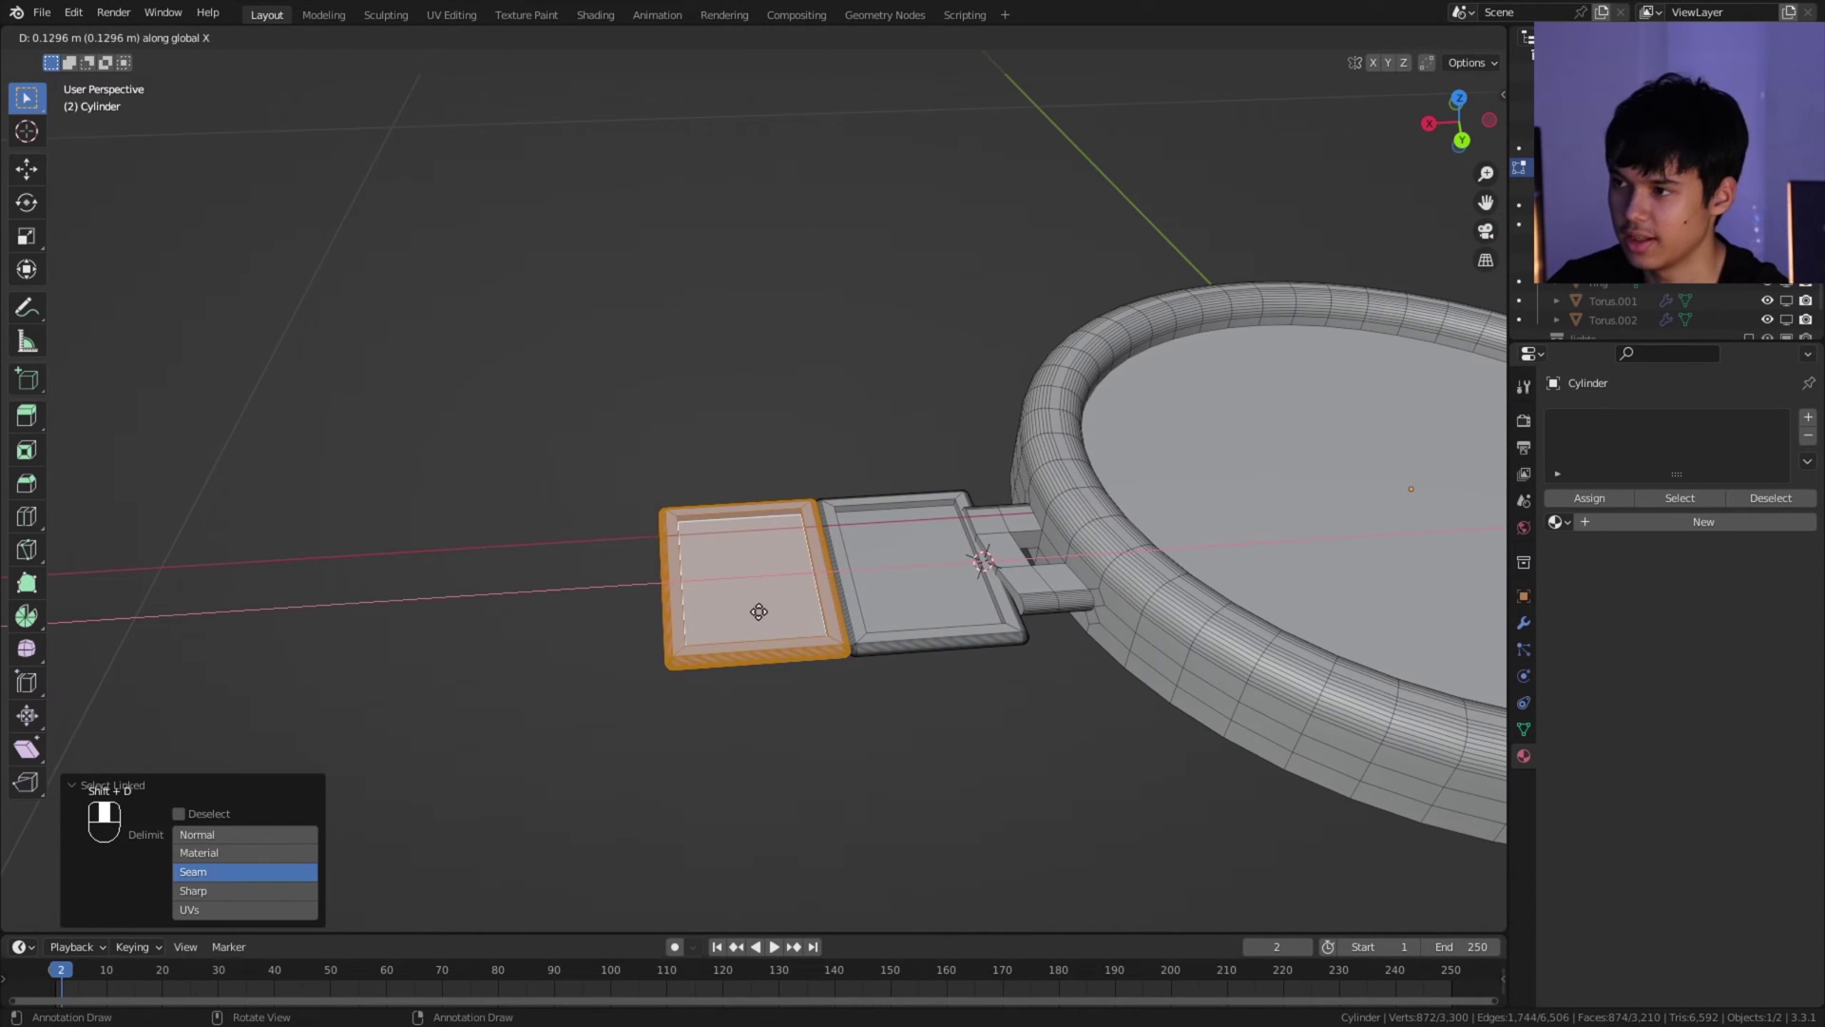
{"action": "left_click", "coordinate": [758, 611]}
{"action": "key", "text": "shift+d"}
{"action": "key", "text": "x"}
{"action": "left_click", "coordinate": [595, 603]}
{"action": "middle_click_drag", "start_coordinate": [595, 604], "coordinate": [770, 603], "text": "shift"}
{"action": "key", "text": "shift+d"}
{"action": "key", "text": "x"}
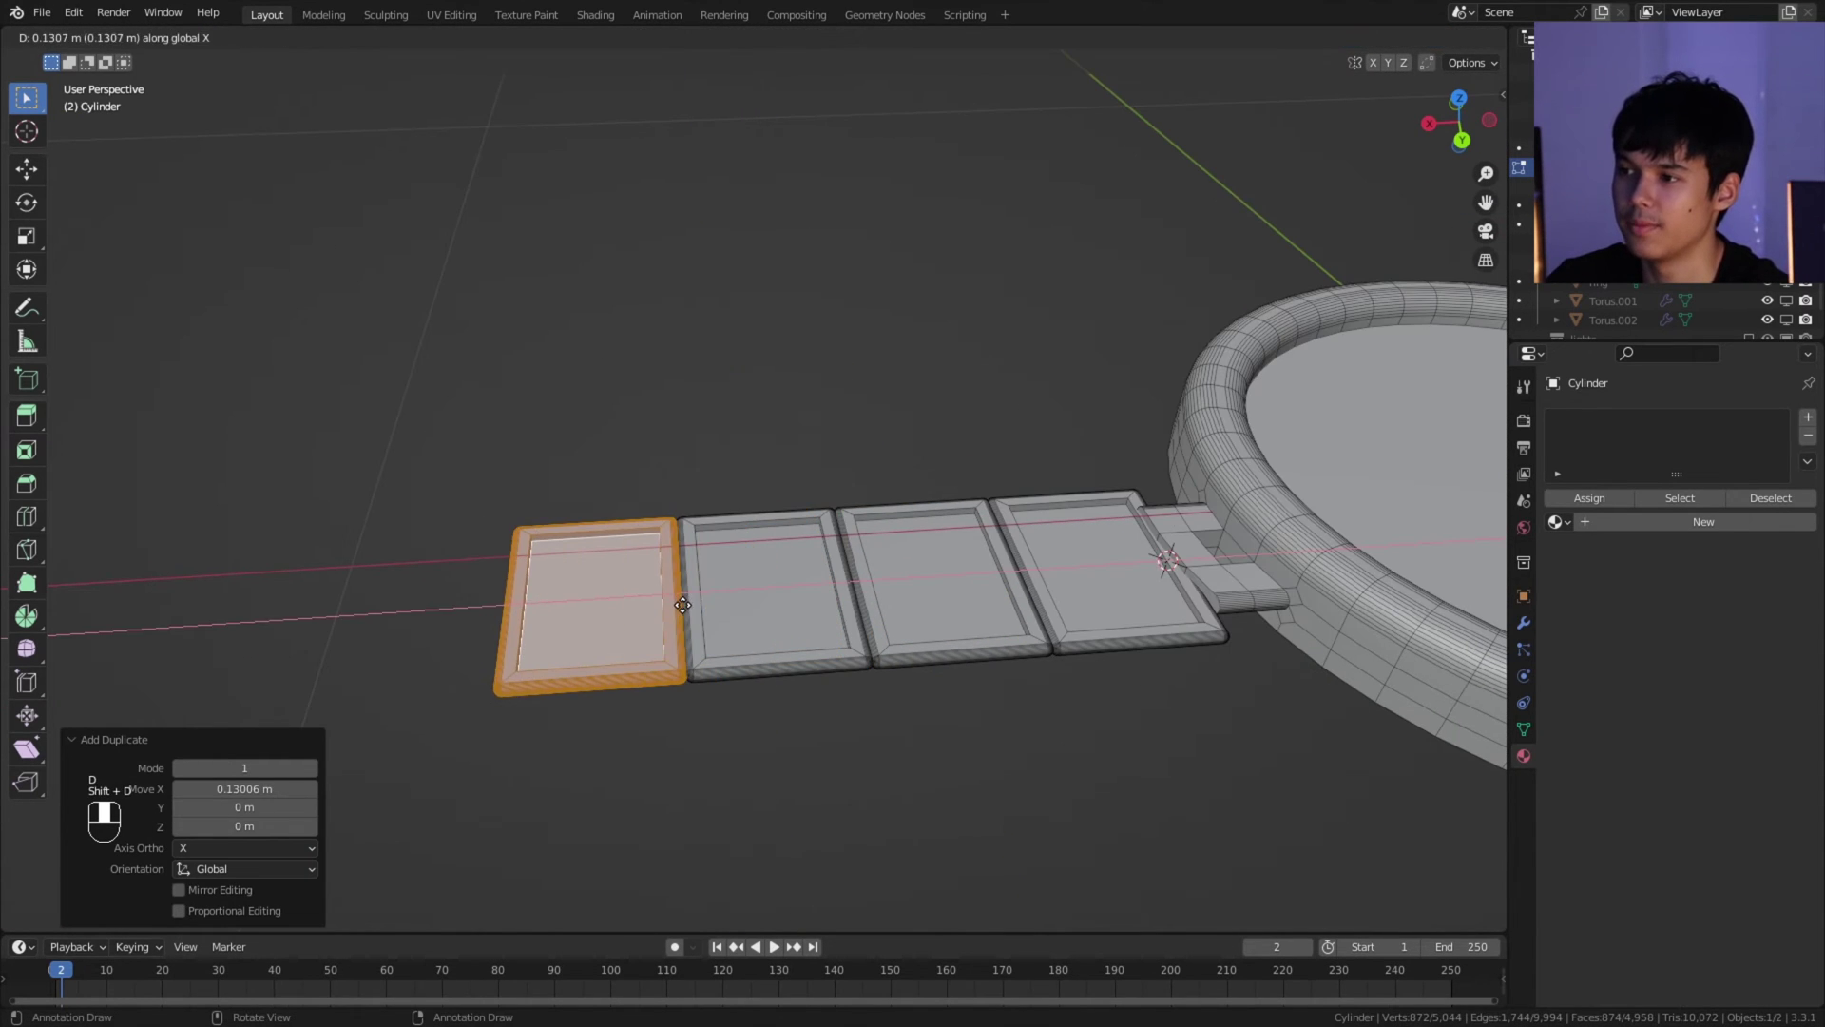
{"action": "left_click", "coordinate": [682, 605]}
Step: Move the row of strap links 0.31302 m along X and check the watch without overlays
{"action": "scroll", "coordinate": [936, 628], "scroll_direction": "down", "scroll_amount": 4}
{"action": "key", "text": "a"}
{"action": "key", "text": "g"}
{"action": "key", "text": "x"}
{"action": "left_click", "coordinate": [807, 666]}
{"action": "key", "text": "shift+alt+z"}
{"action": "middle_click_drag", "start_coordinate": [807, 666], "coordinate": [931, 628]}
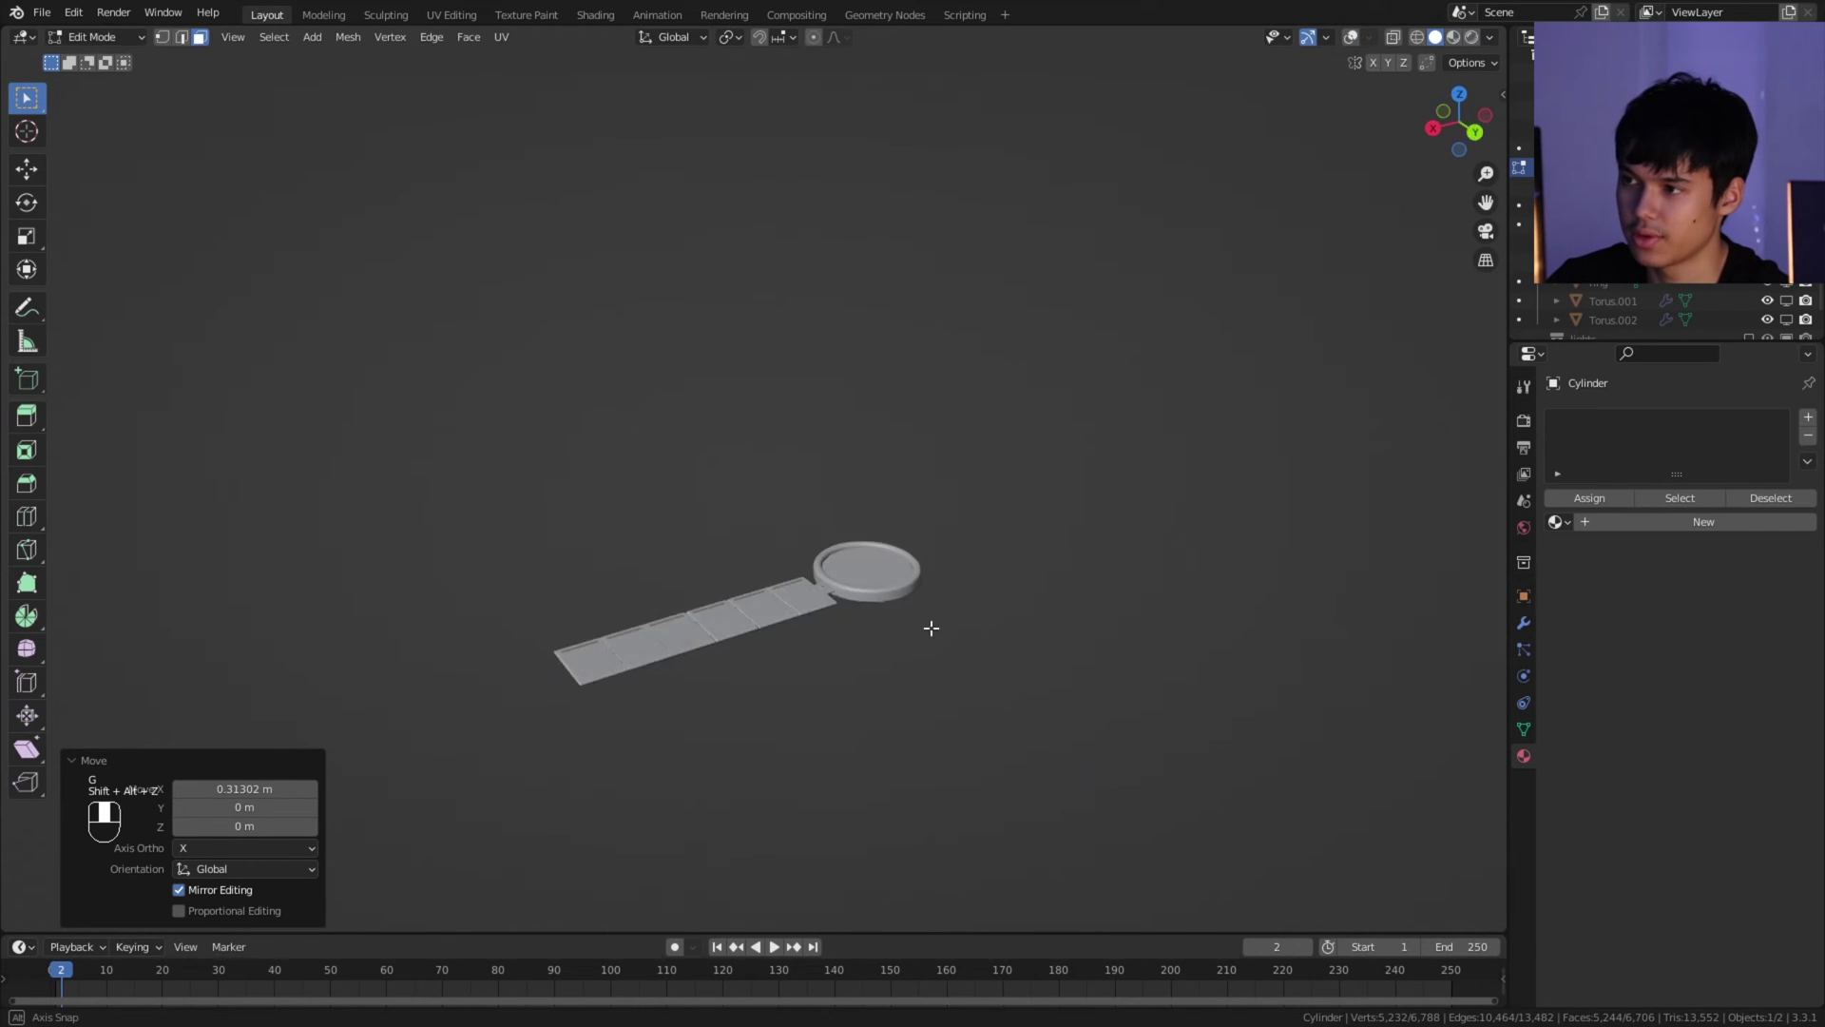
{"action": "key", "text": "shift+alt+z"}
Step: Duplicate the strap in top view and move the copy along X to the opposite side of the case
{"action": "key", "text": "KP_7"}
{"action": "key", "text": "shift+d"}
{"action": "key", "text": "x"}
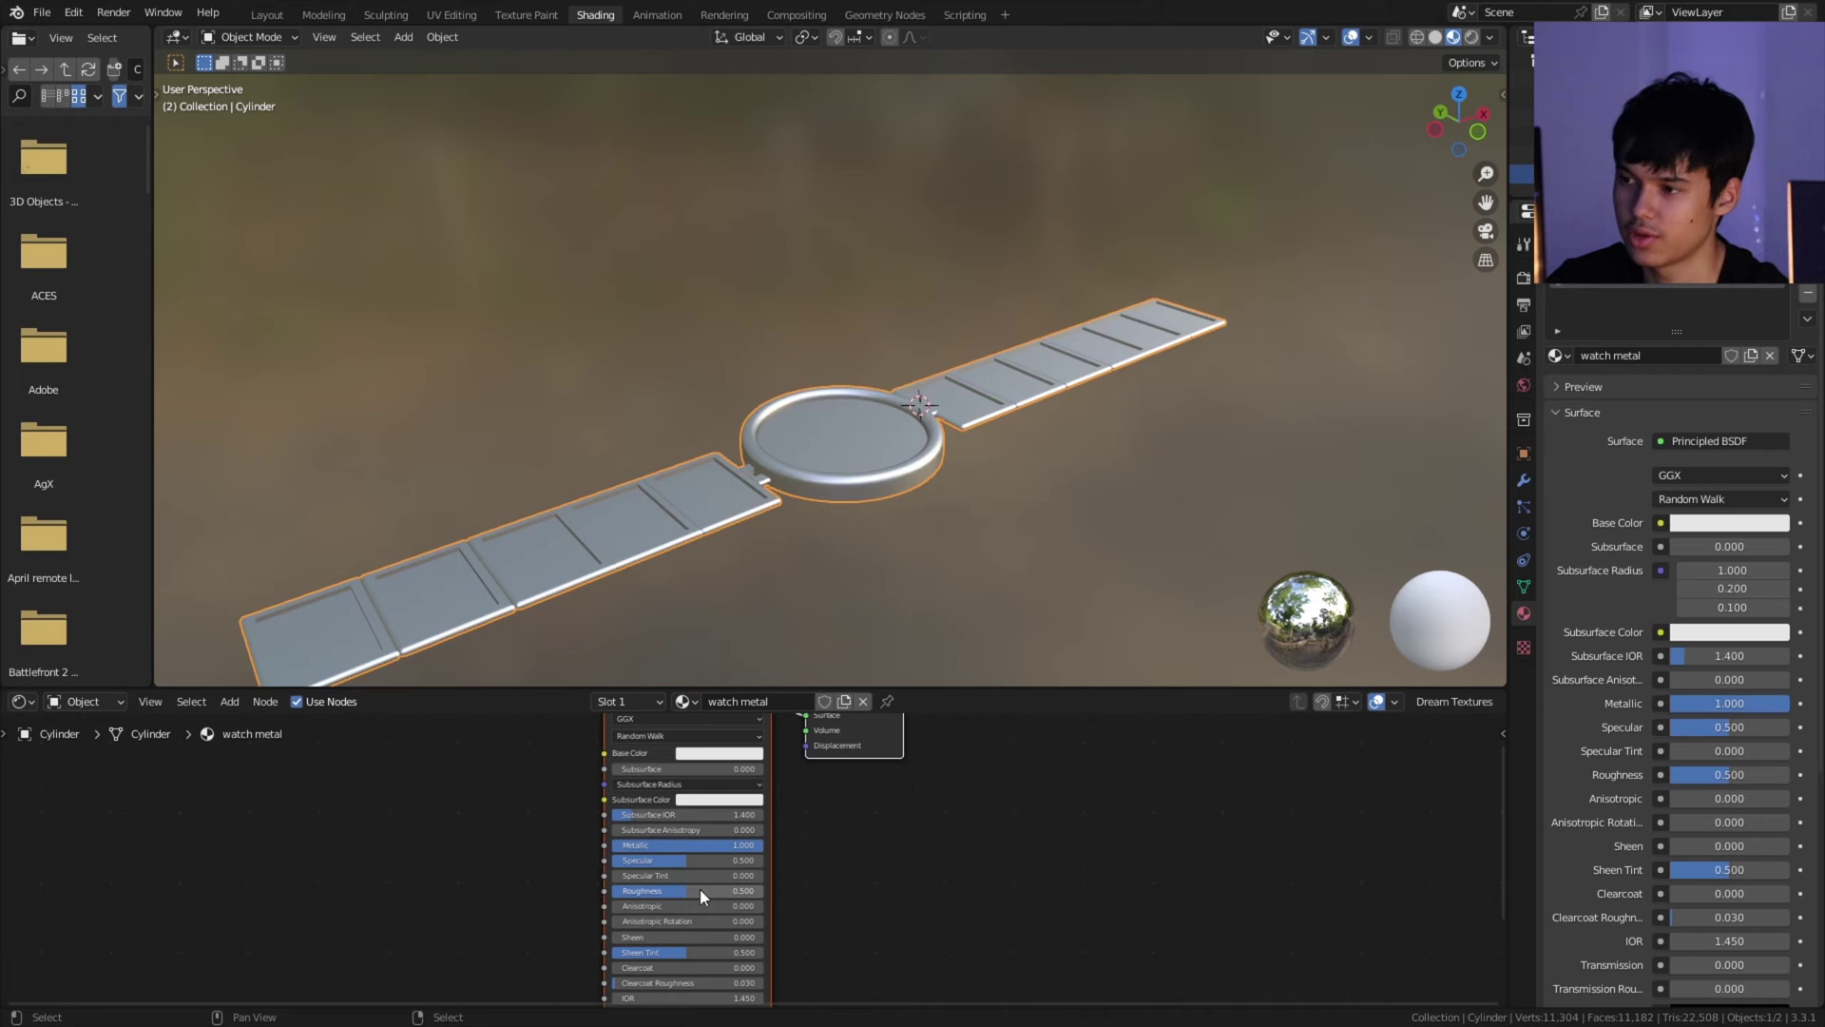
Step: Lower the roughness of the watch metal material
{"action": "left_click_drag", "start_coordinate": [700, 896], "coordinate": [656, 896]}
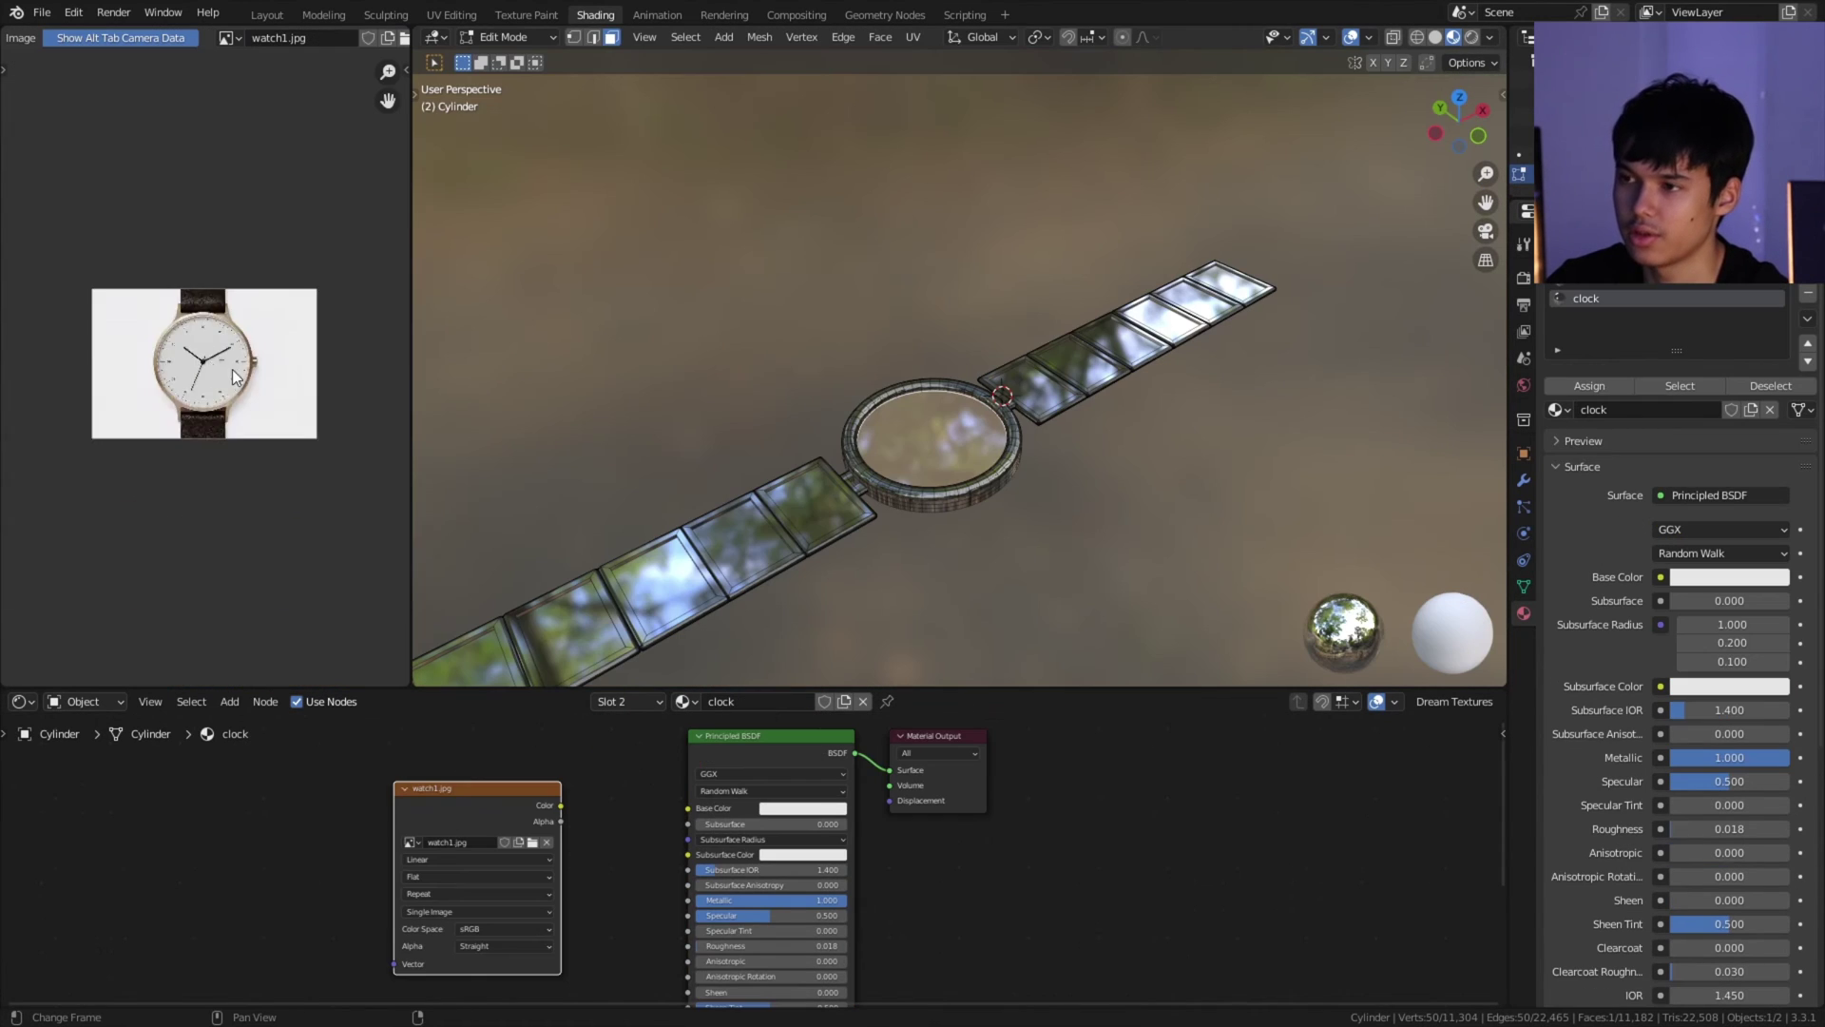
{"action": "scroll", "coordinate": [232, 371], "scroll_direction": "up", "scroll_amount": 3}
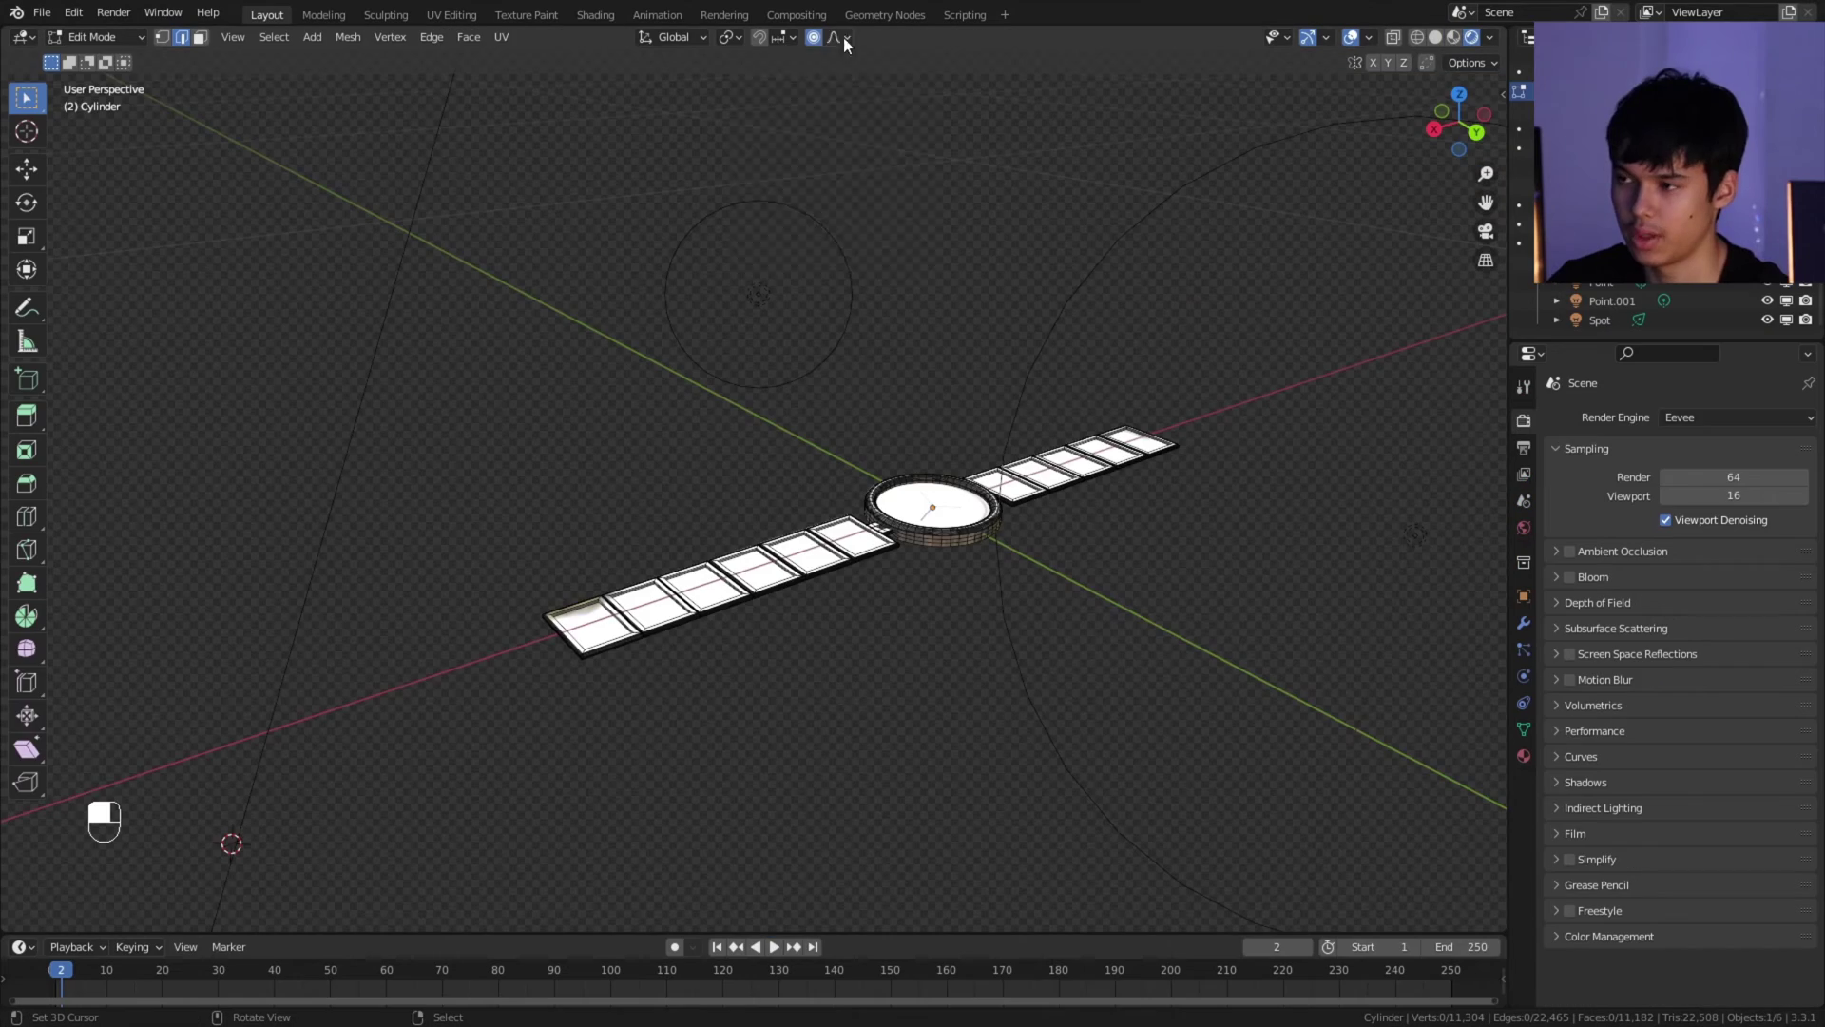
Step: Set the proportional editing falloff to Sharp and lower the strap's end about 0.086 m along Z
{"action": "left_click", "coordinate": [843, 37]}
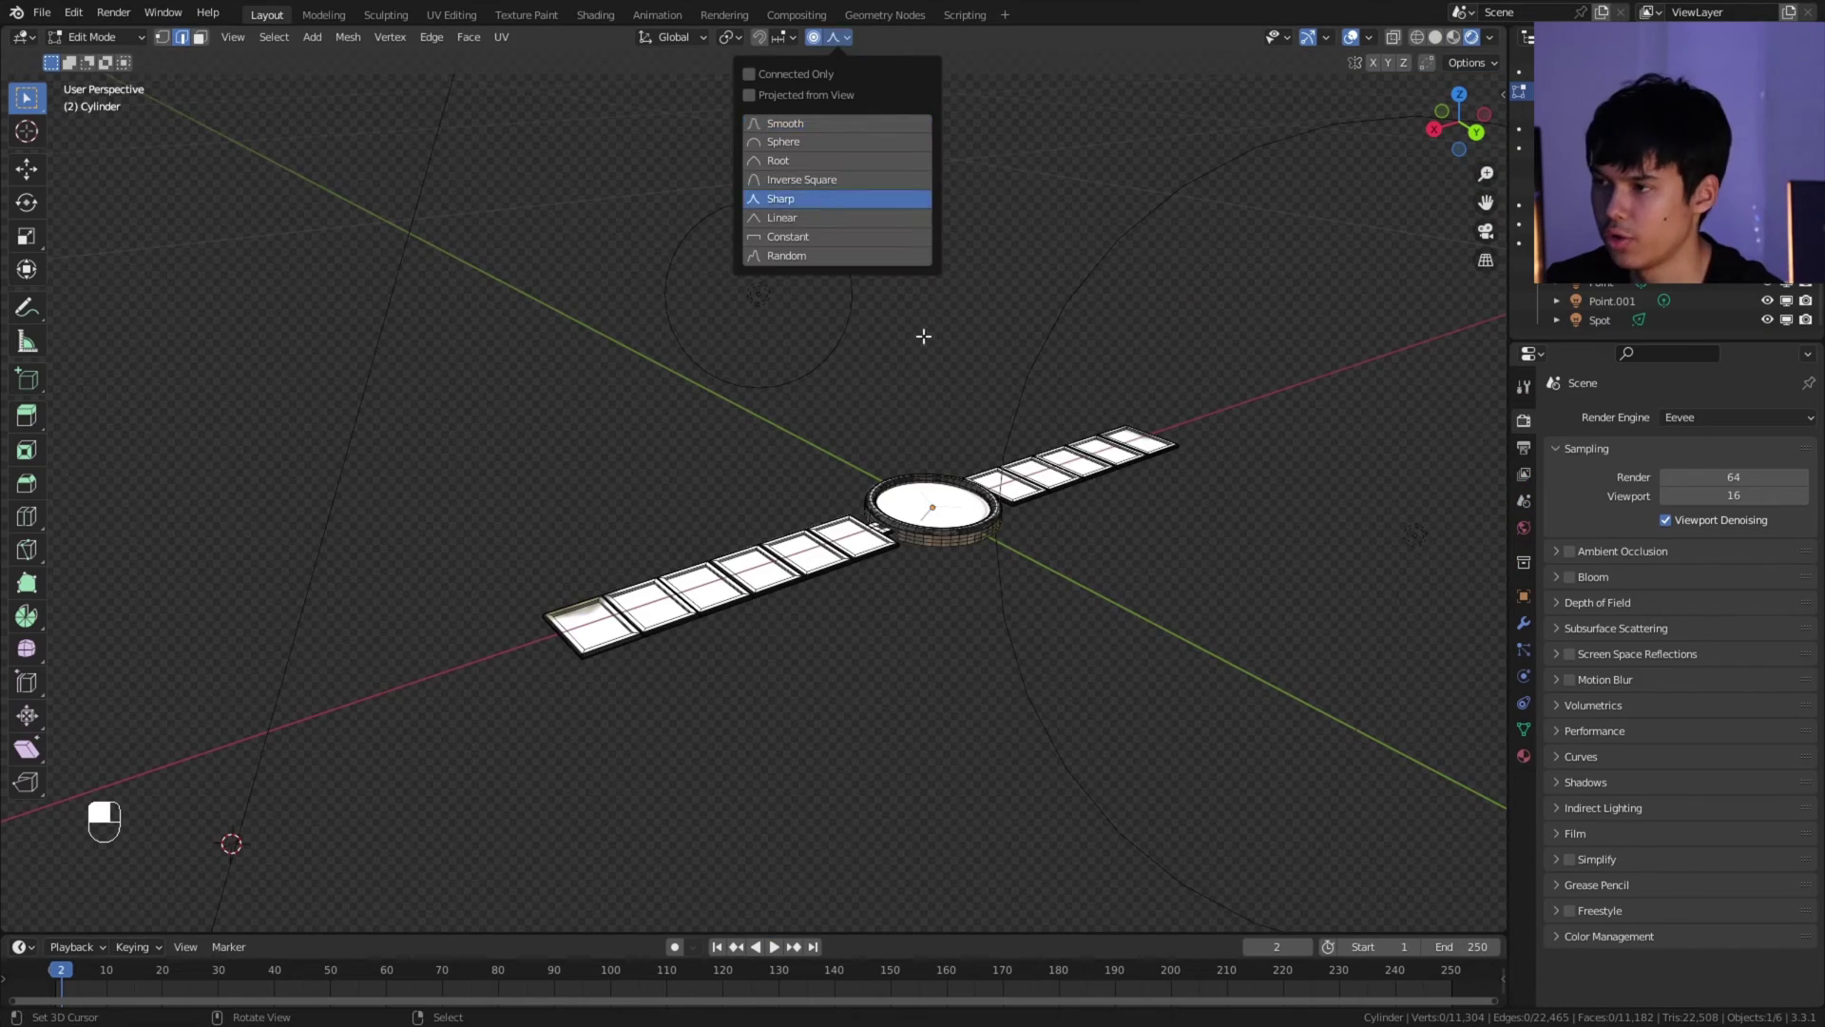
{"action": "left_click", "coordinate": [836, 191]}
{"action": "key", "text": "ctrl+KP_1"}
{"action": "middle_click_drag", "start_coordinate": [617, 569], "coordinate": [766, 497]}
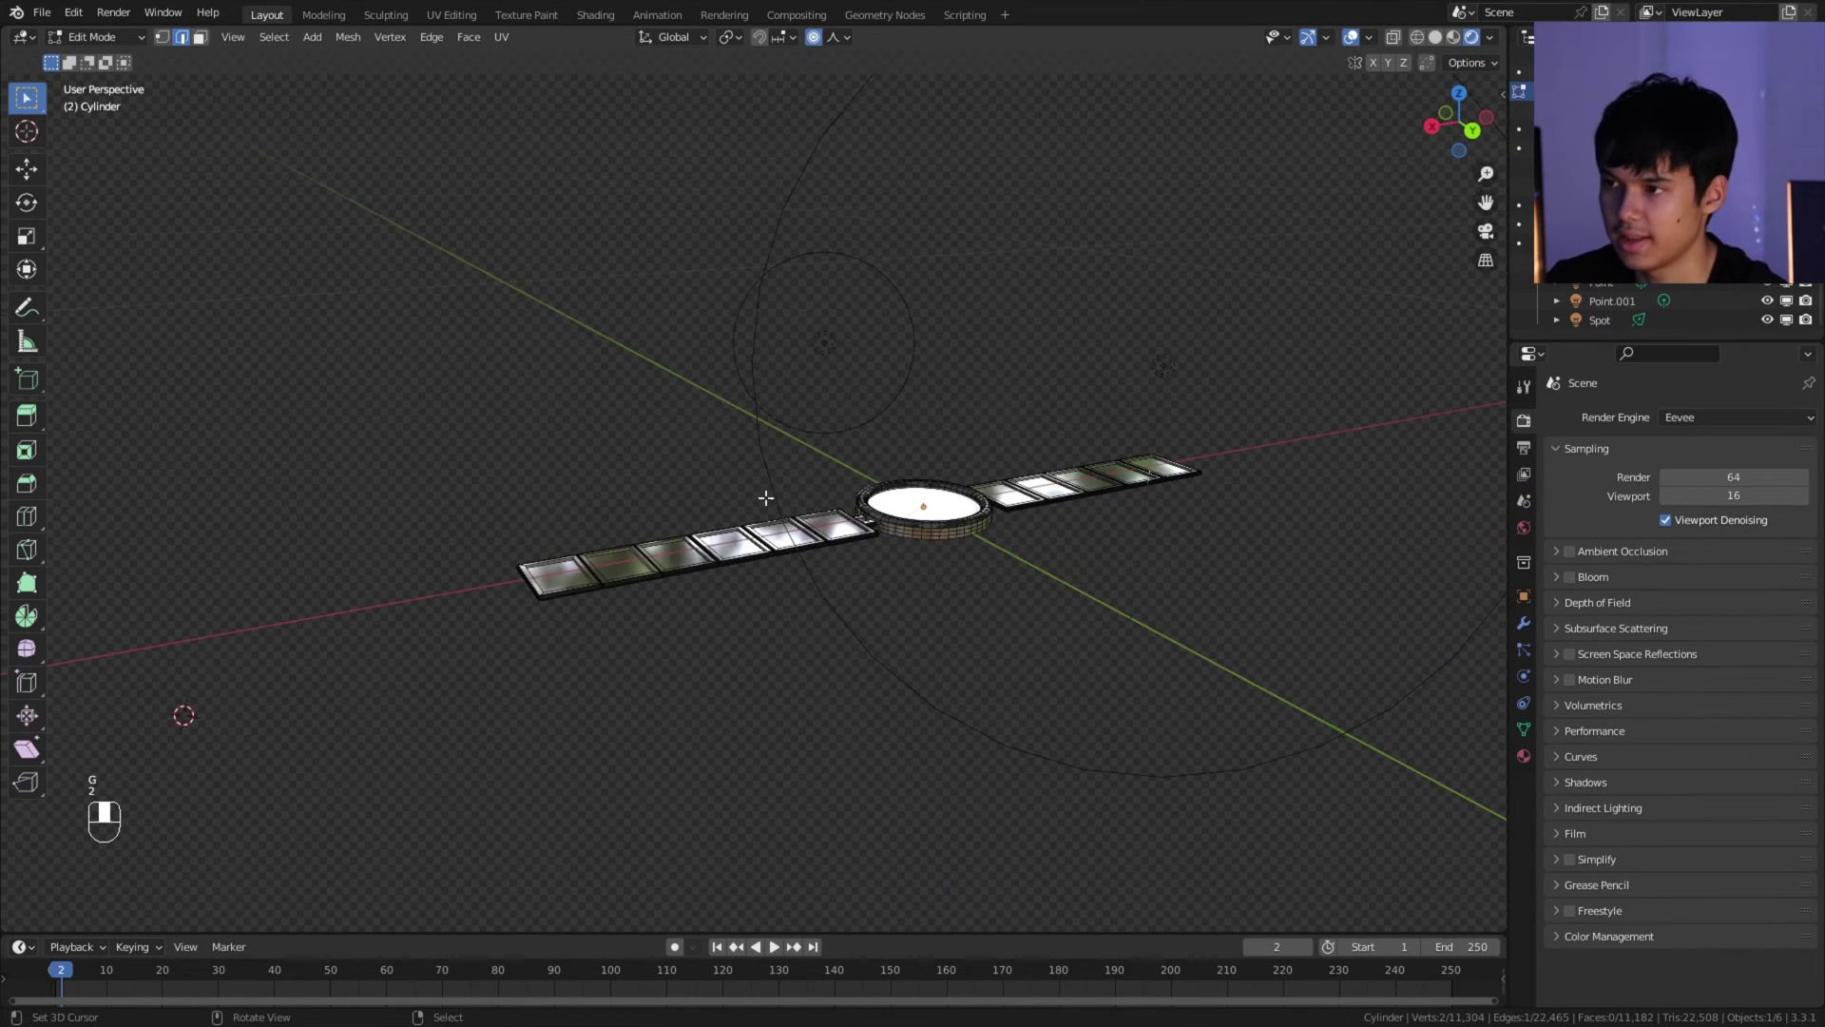
{"action": "left_click", "coordinate": [1462, 154]}
{"action": "key", "text": "g"}
{"action": "left_click", "coordinate": [779, 627]}
Step: Adjust the curved strap end along X with proportional editing in back view and finish editing the watch
{"action": "scroll", "coordinate": [778, 627], "scroll_direction": "down", "scroll_amount": 5, "text": "ctrl"}
{"action": "key", "text": "g"}
{"action": "key", "text": "x"}
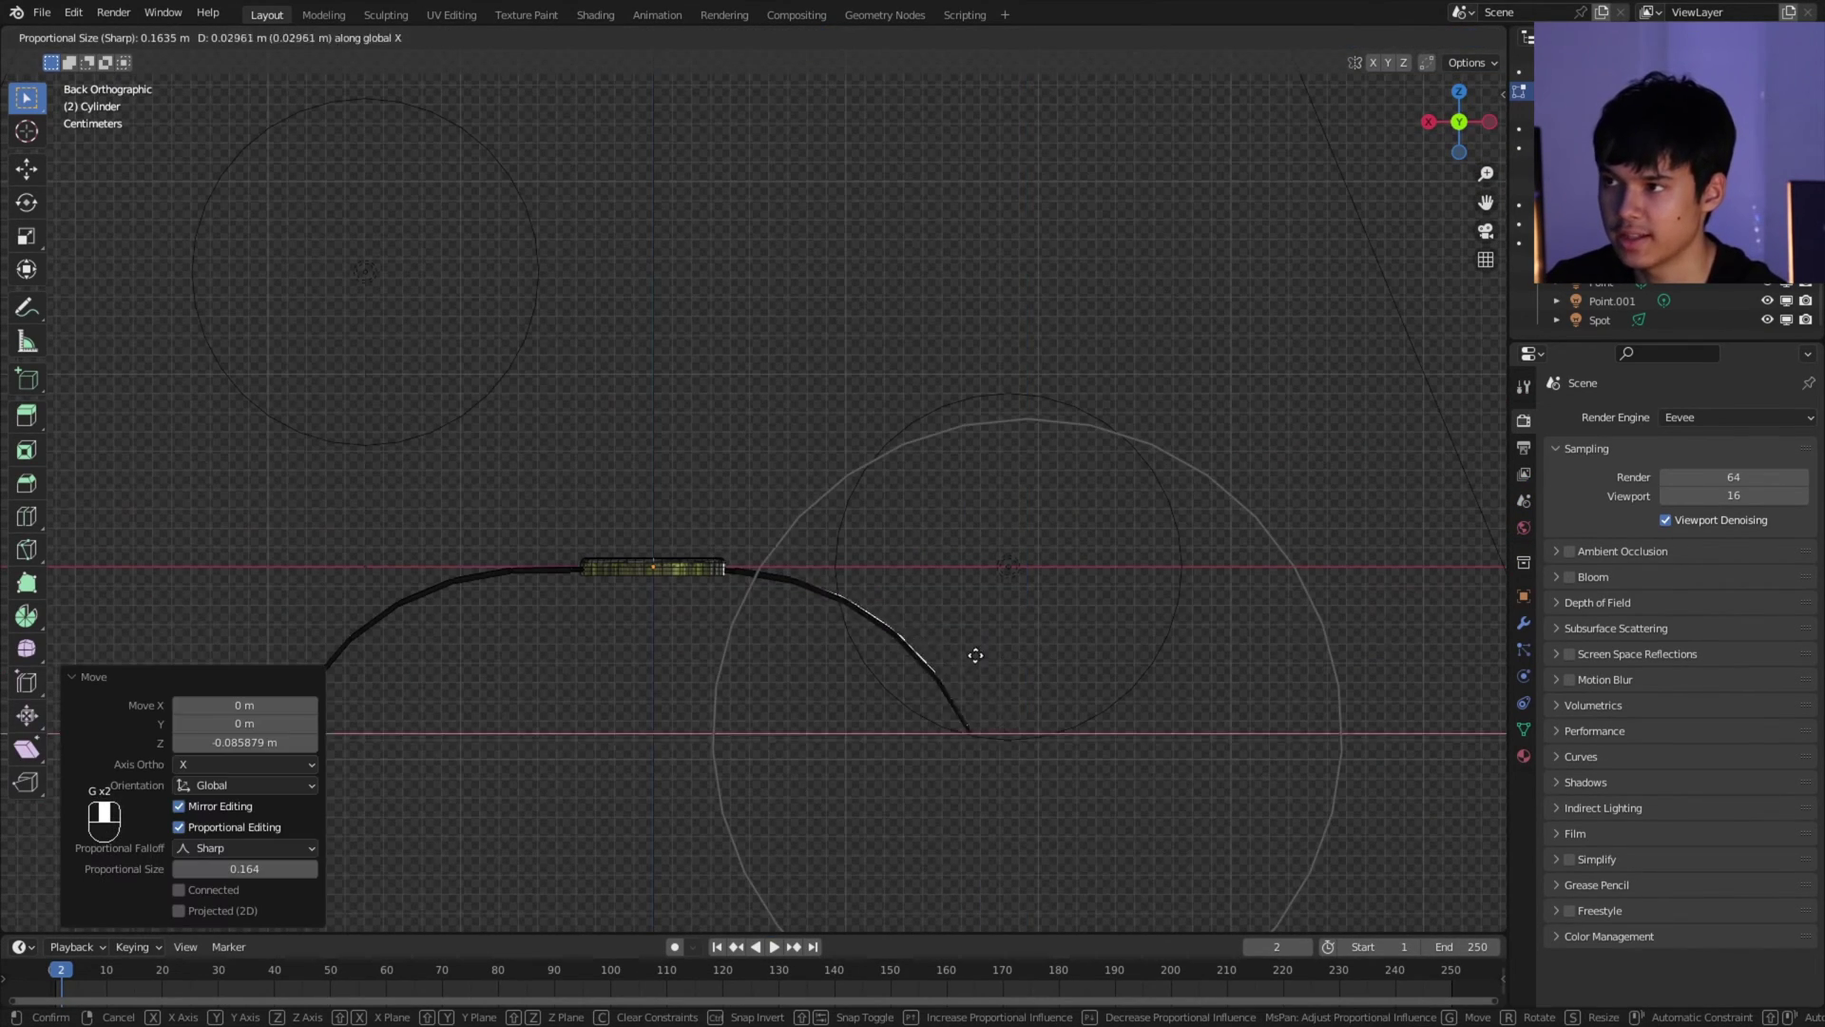
{"action": "left_click", "coordinate": [984, 602]}
{"action": "key", "text": "Tab"}
{"action": "mouse_move", "coordinate": [984, 603]}
{"action": "middle_mouse_down"}
{"action": "mouse_move", "coordinate": [825, 572]}
{"action": "mouse_move", "coordinate": [551, 637]}
{"action": "mouse_move", "coordinate": [837, 589]}
{"action": "mouse_move", "coordinate": [717, 566]}
{"action": "middle_mouse_up"}
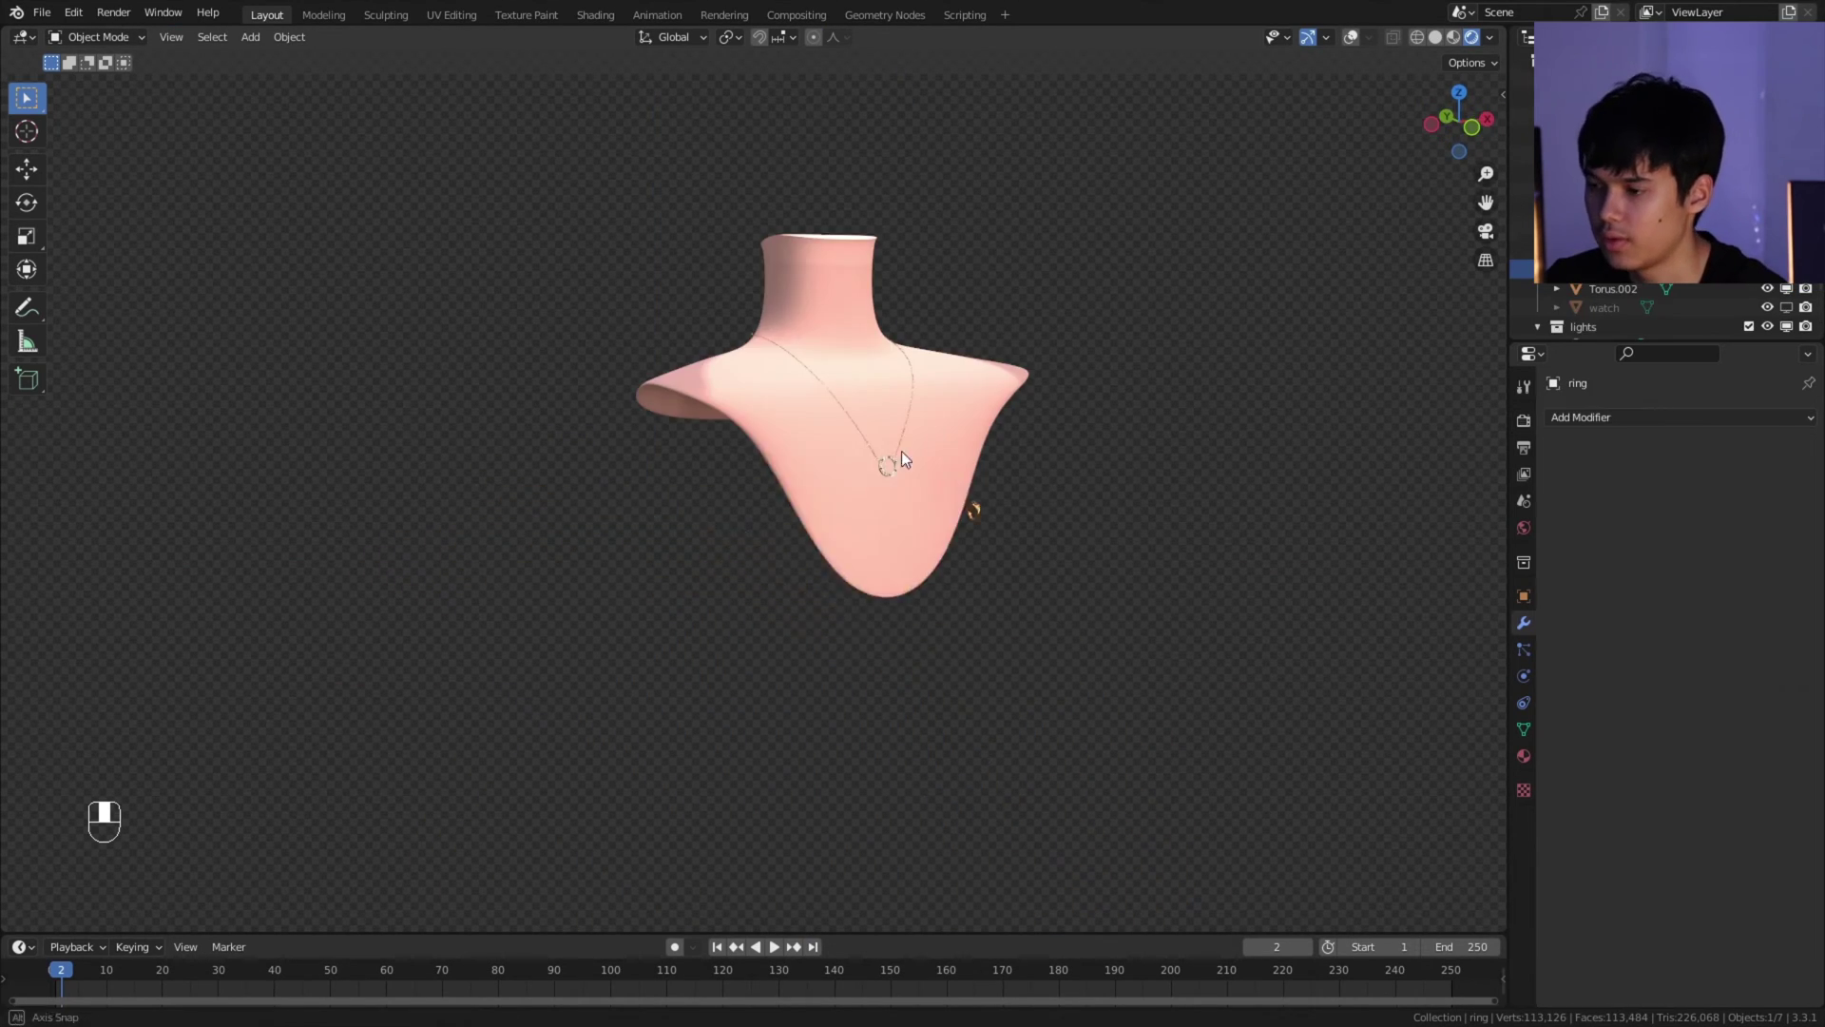
Step: Add a cylinder as the display platform, scale it up and adjust its height along Z
{"action": "key", "text": "shift+a"}
{"action": "mouse_move", "coordinate": [794, 489]}
{"action": "left_click", "coordinate": [975, 584]}
{"action": "scroll", "coordinate": [910, 539], "scroll_direction": "down", "scroll_amount": 5}
{"action": "key", "text": "s"}
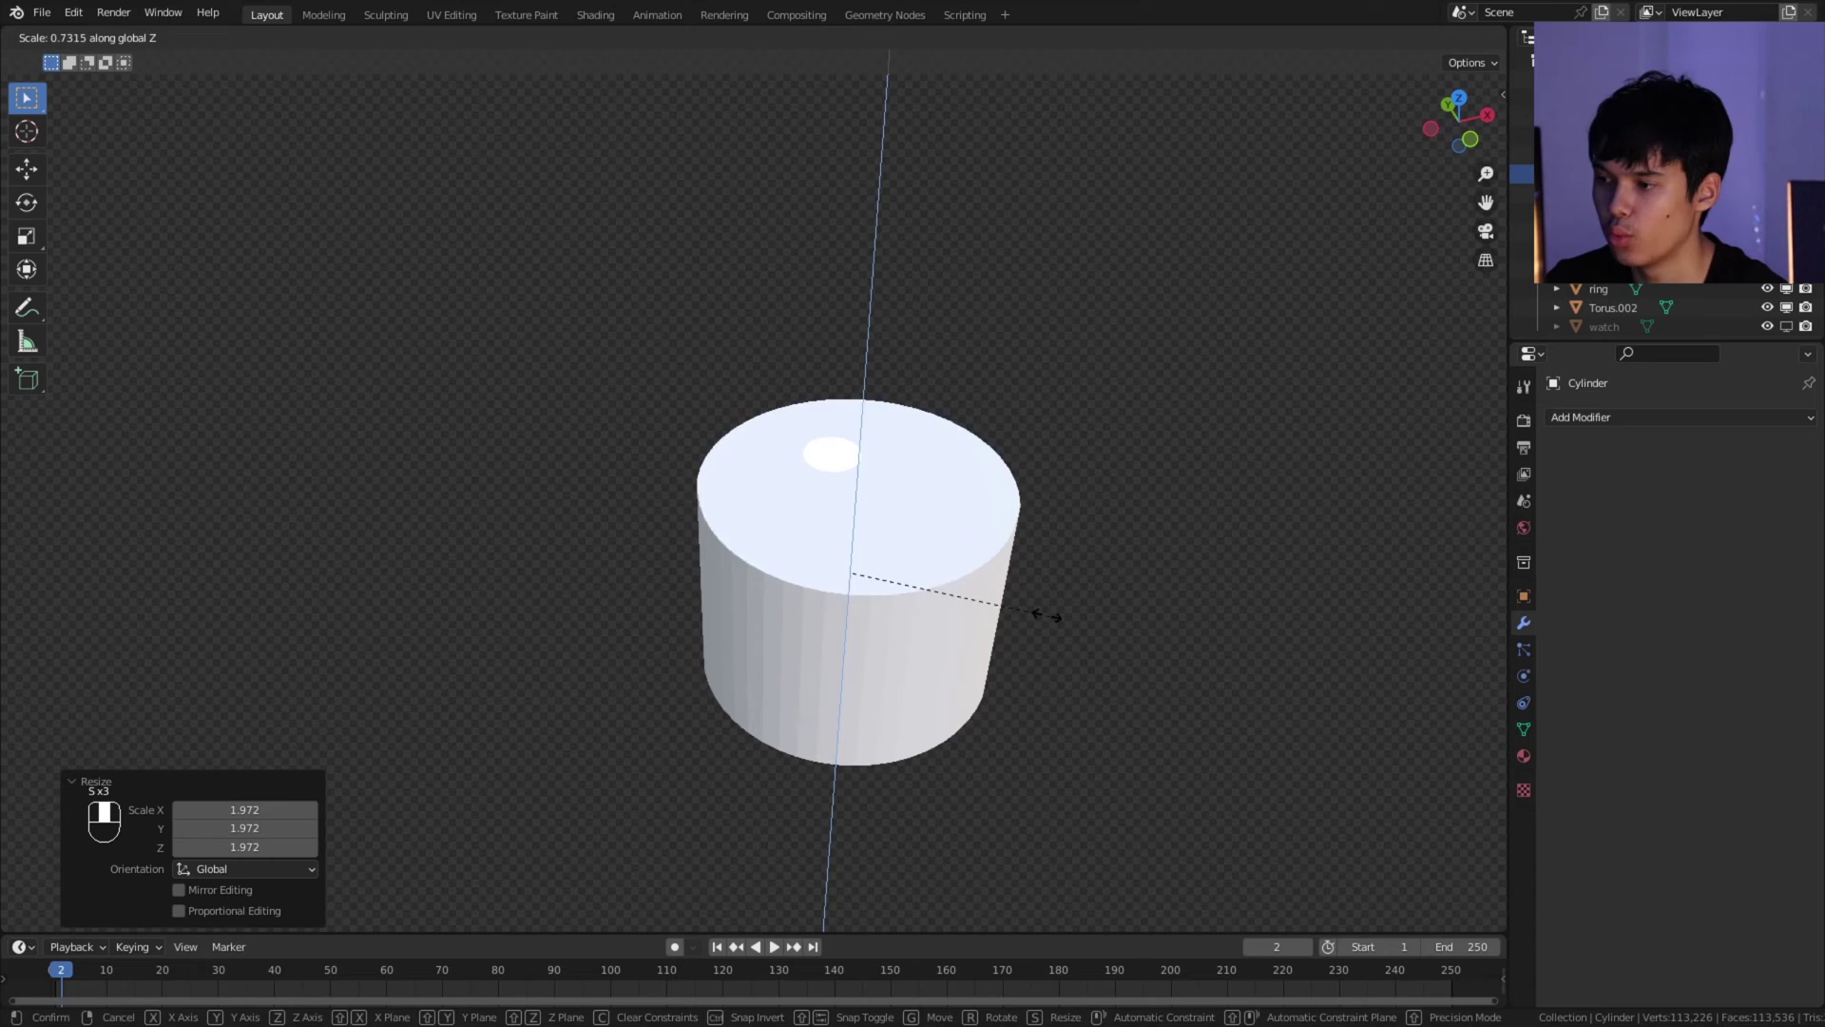
{"action": "left_click", "coordinate": [1124, 566]}
Step: Give the platform cylinder a salmon-colored material
{"action": "left_click", "coordinate": [1524, 756]}
{"action": "left_click", "coordinate": [1730, 699]}
{"action": "key", "text": "BackSpace"}
{"action": "key", "text": "BackSpace"}
{"action": "key", "text": "BackSpace"}
{"action": "left_click", "coordinate": [1676, 534]}
{"action": "scroll", "coordinate": [1676, 535], "scroll_direction": "down", "scroll_amount": 3}
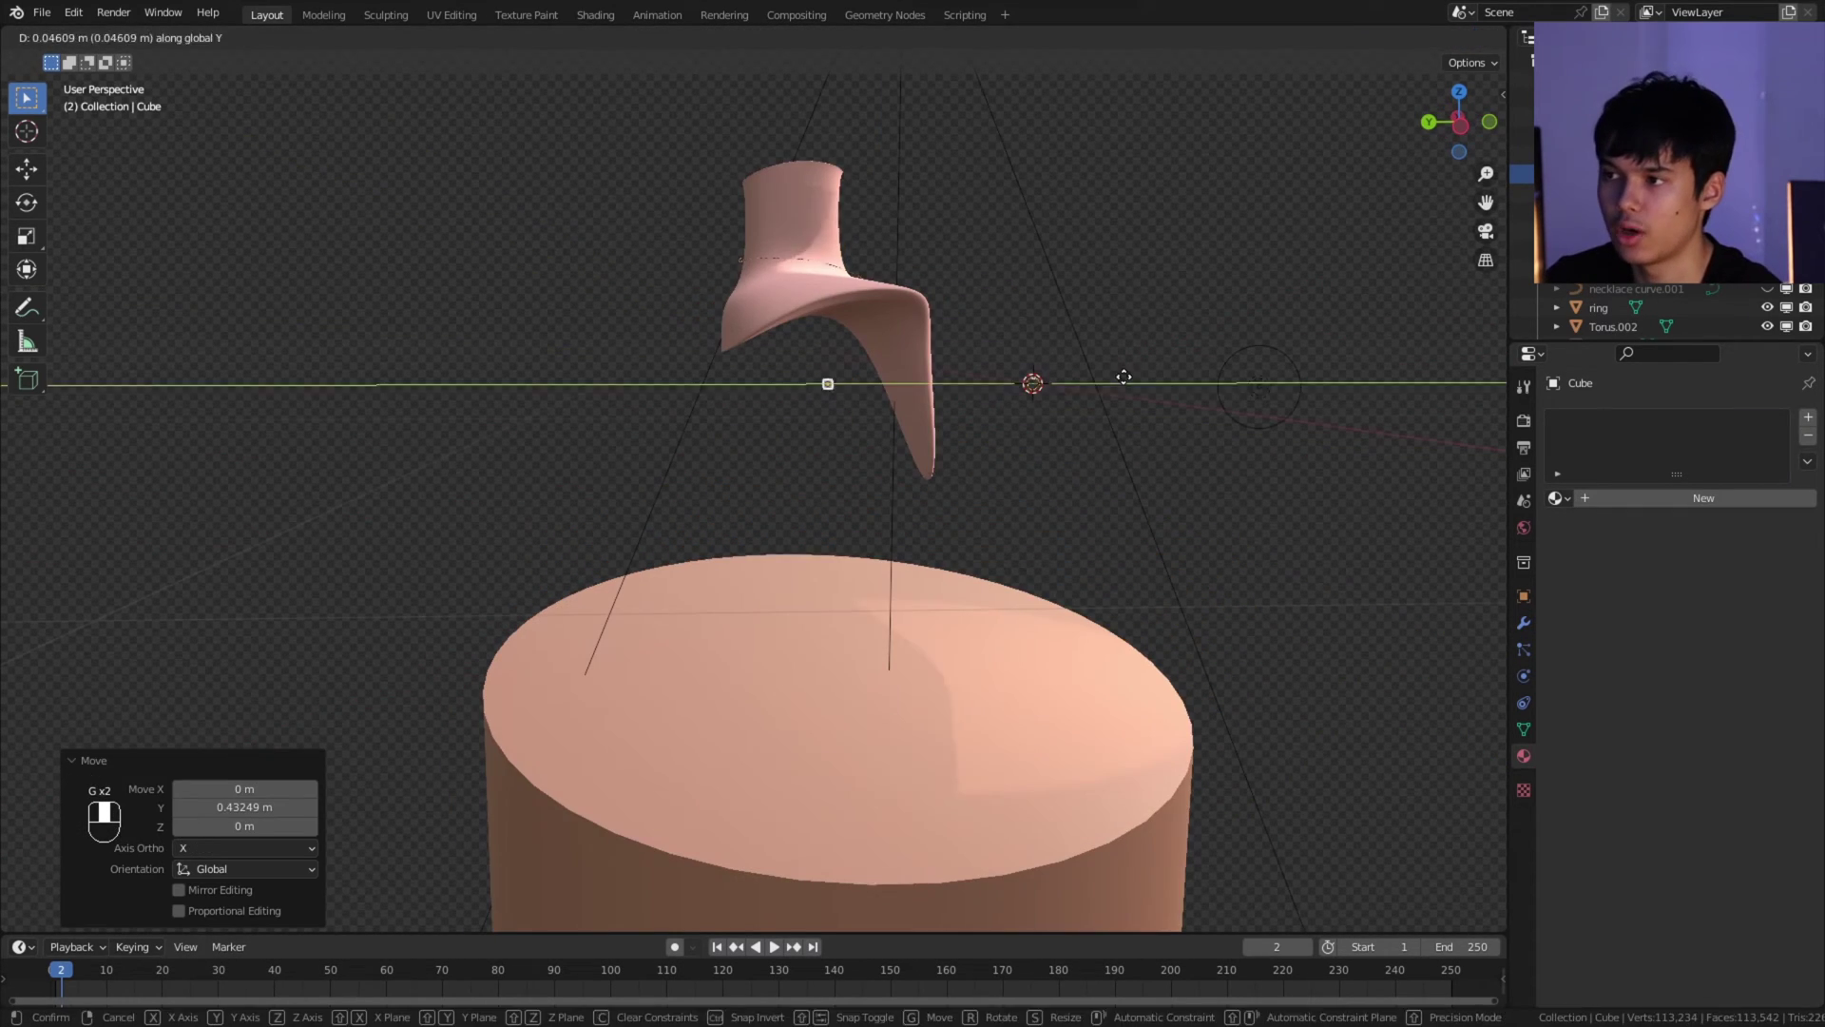
Step: Scale the cube placed behind the bust
{"action": "key", "text": "s"}
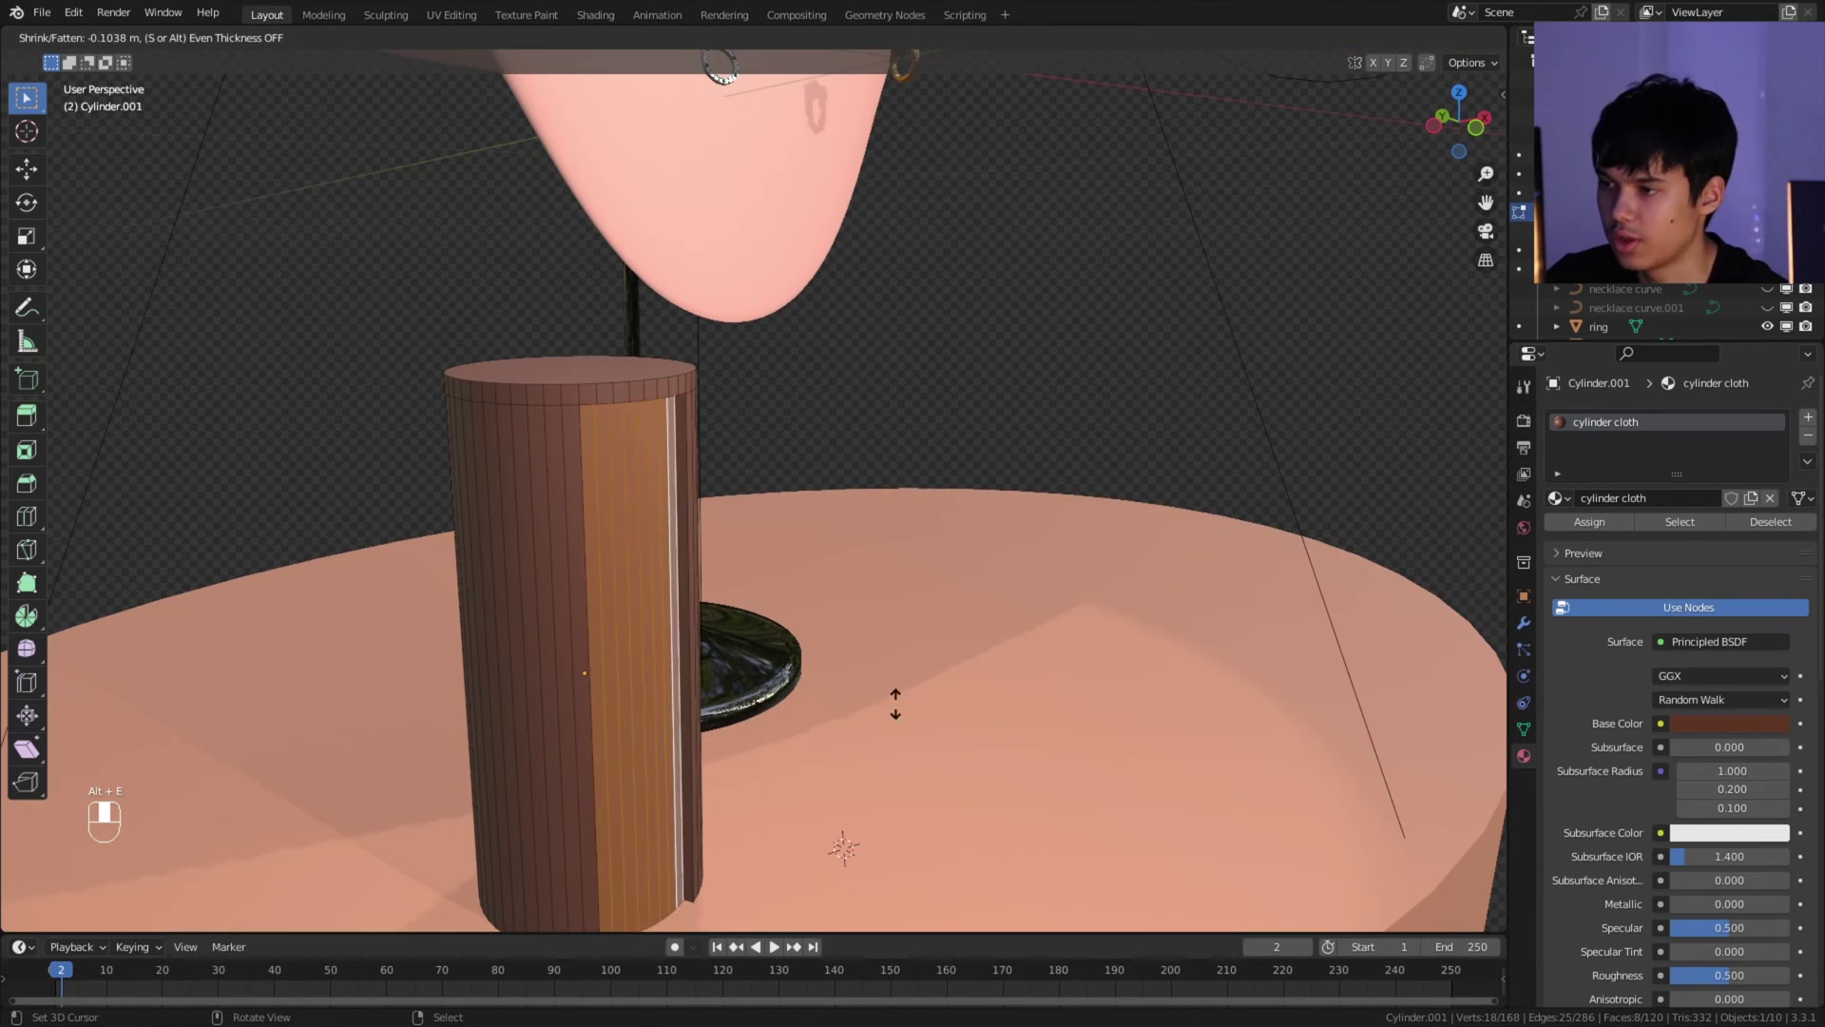
Step: Extrude the selected side faces of the upright cylinder inward by 0.184 m and assign them the bar material
{"action": "left_click", "coordinate": [868, 756]}
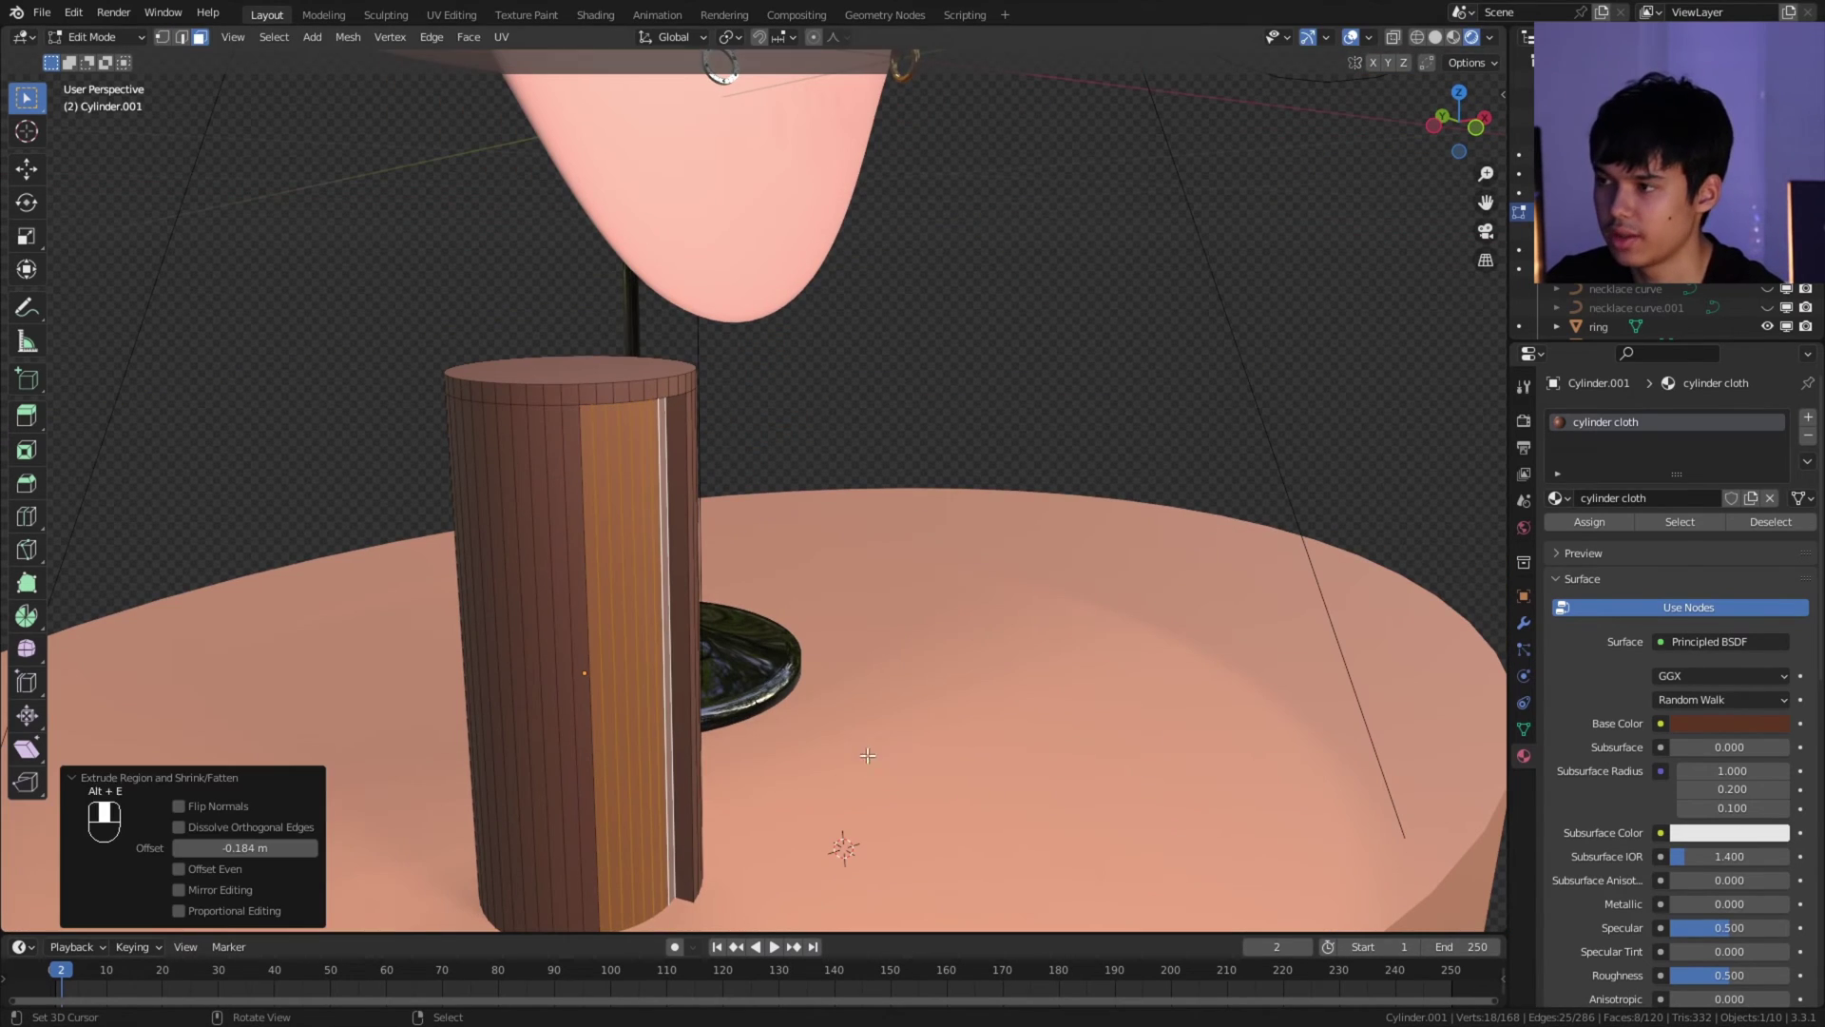
{"action": "left_click", "coordinate": [1589, 522]}
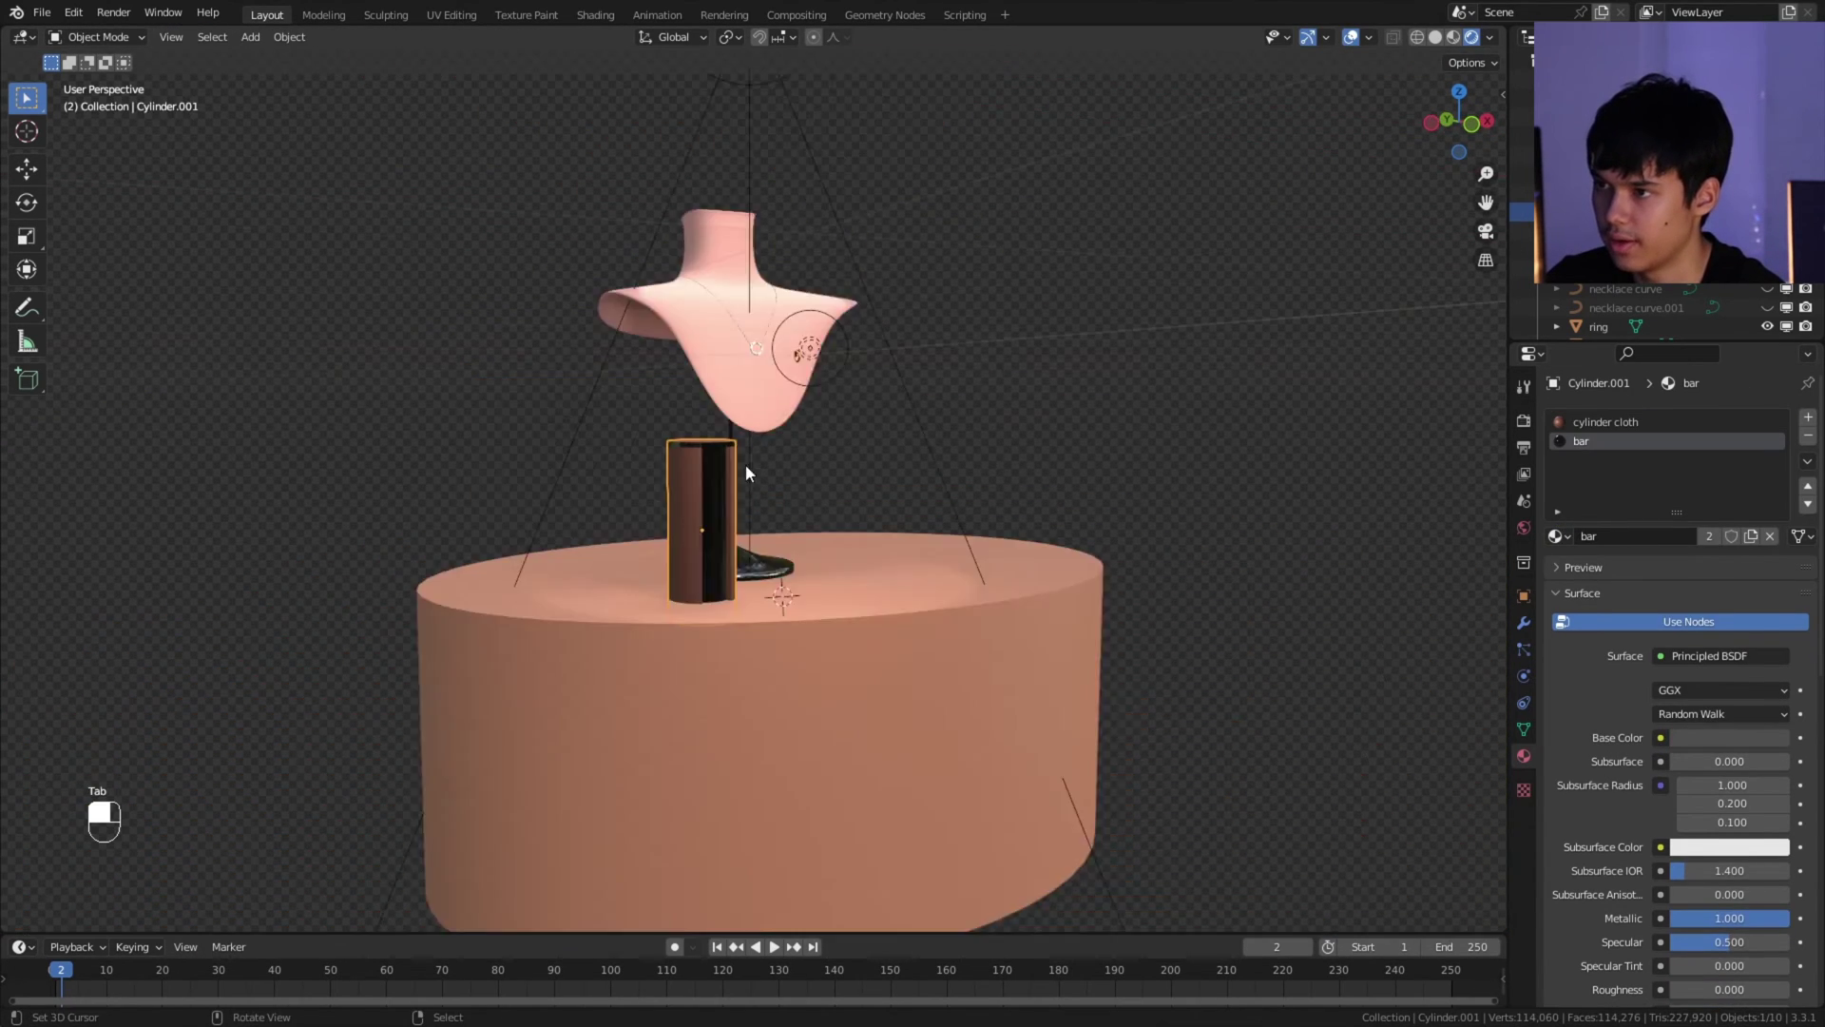
{"action": "scroll", "coordinate": [745, 464], "scroll_direction": "up", "scroll_amount": 4}
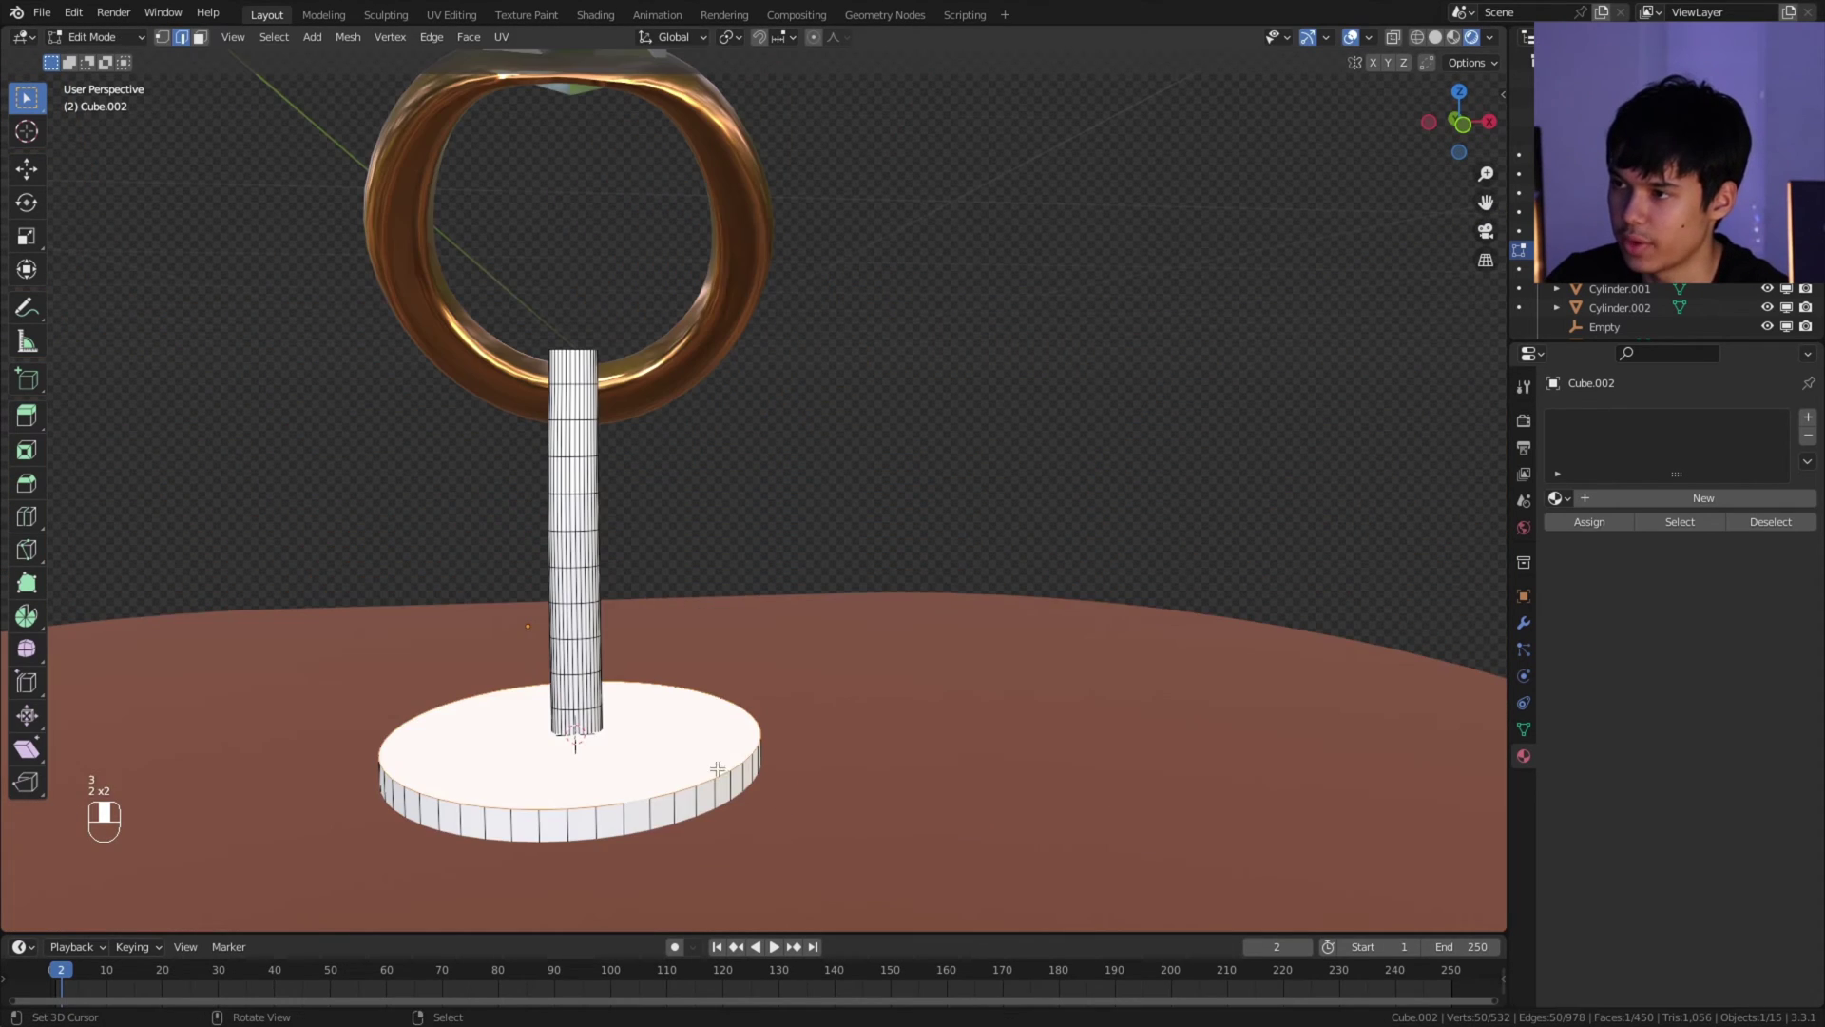
Step: Bevel the upper edge loop of the ring stand's disc base
{"action": "key", "text": "ctrl+b"}
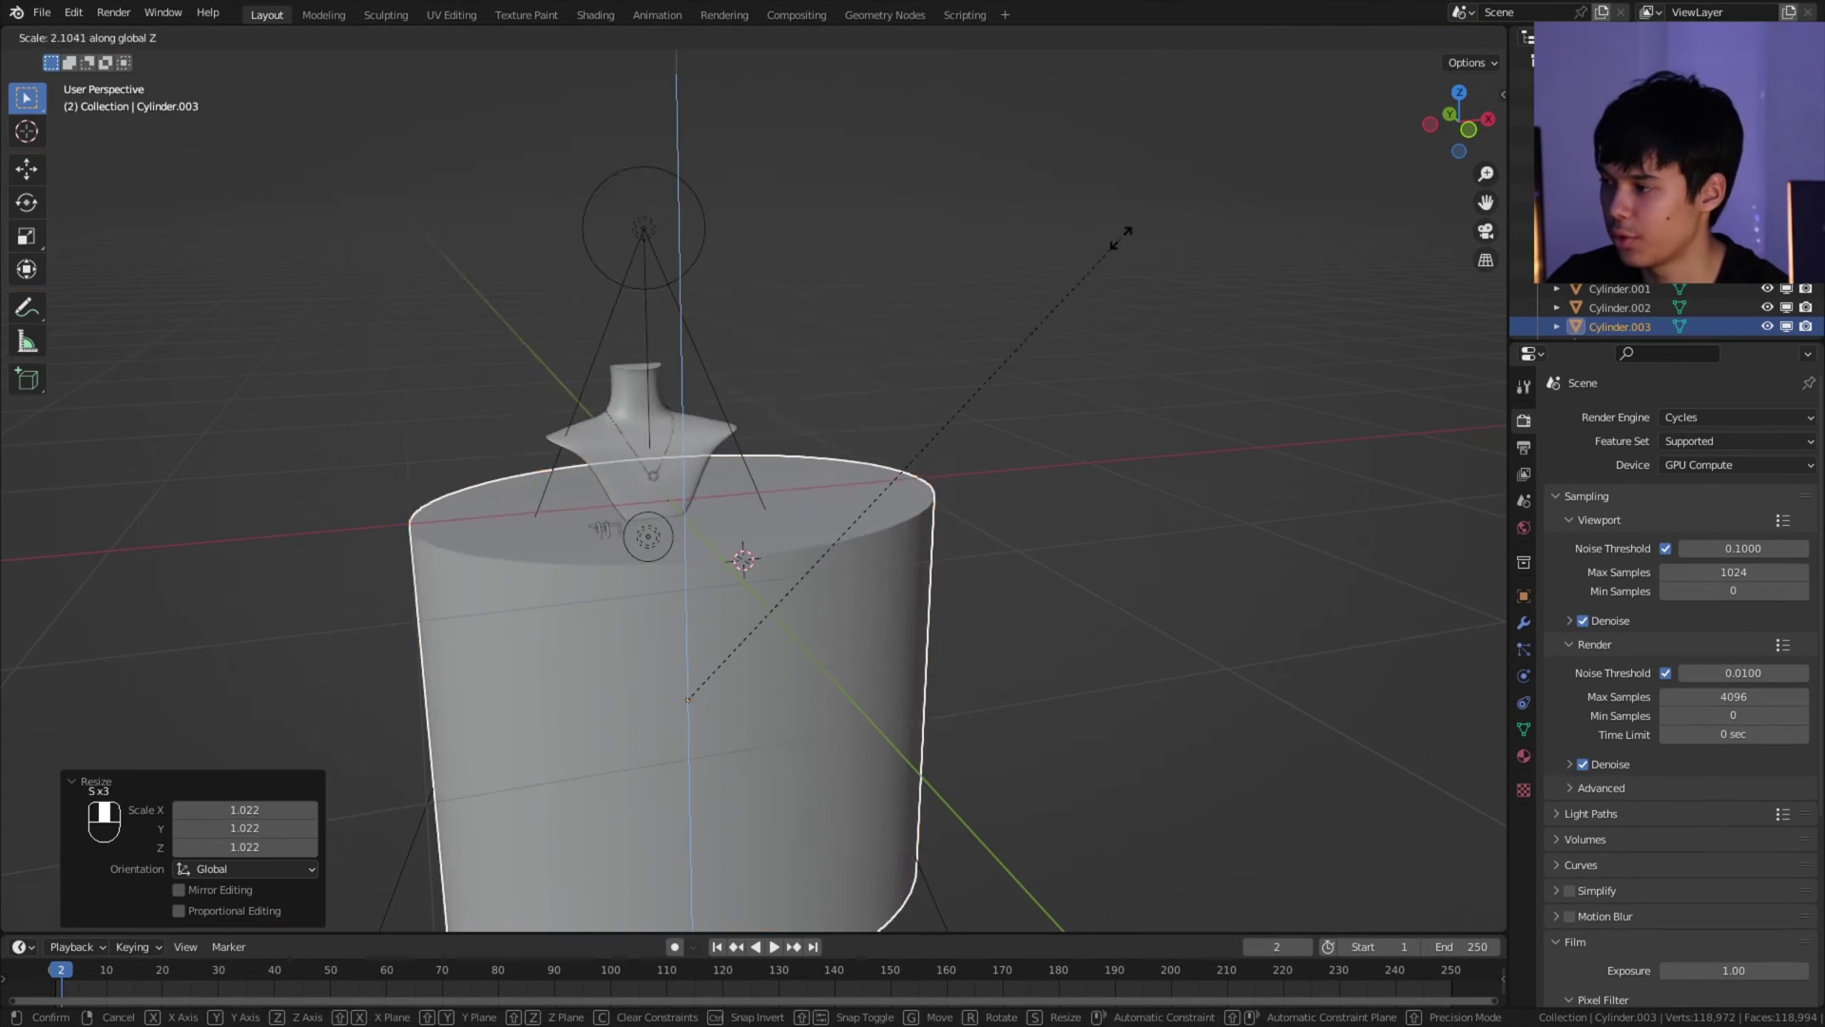
Step: Stretch the large enclosing cylinder along the Z axis and add a Solidify modifier to it
{"action": "key", "text": "s"}
{"action": "key", "text": "z"}
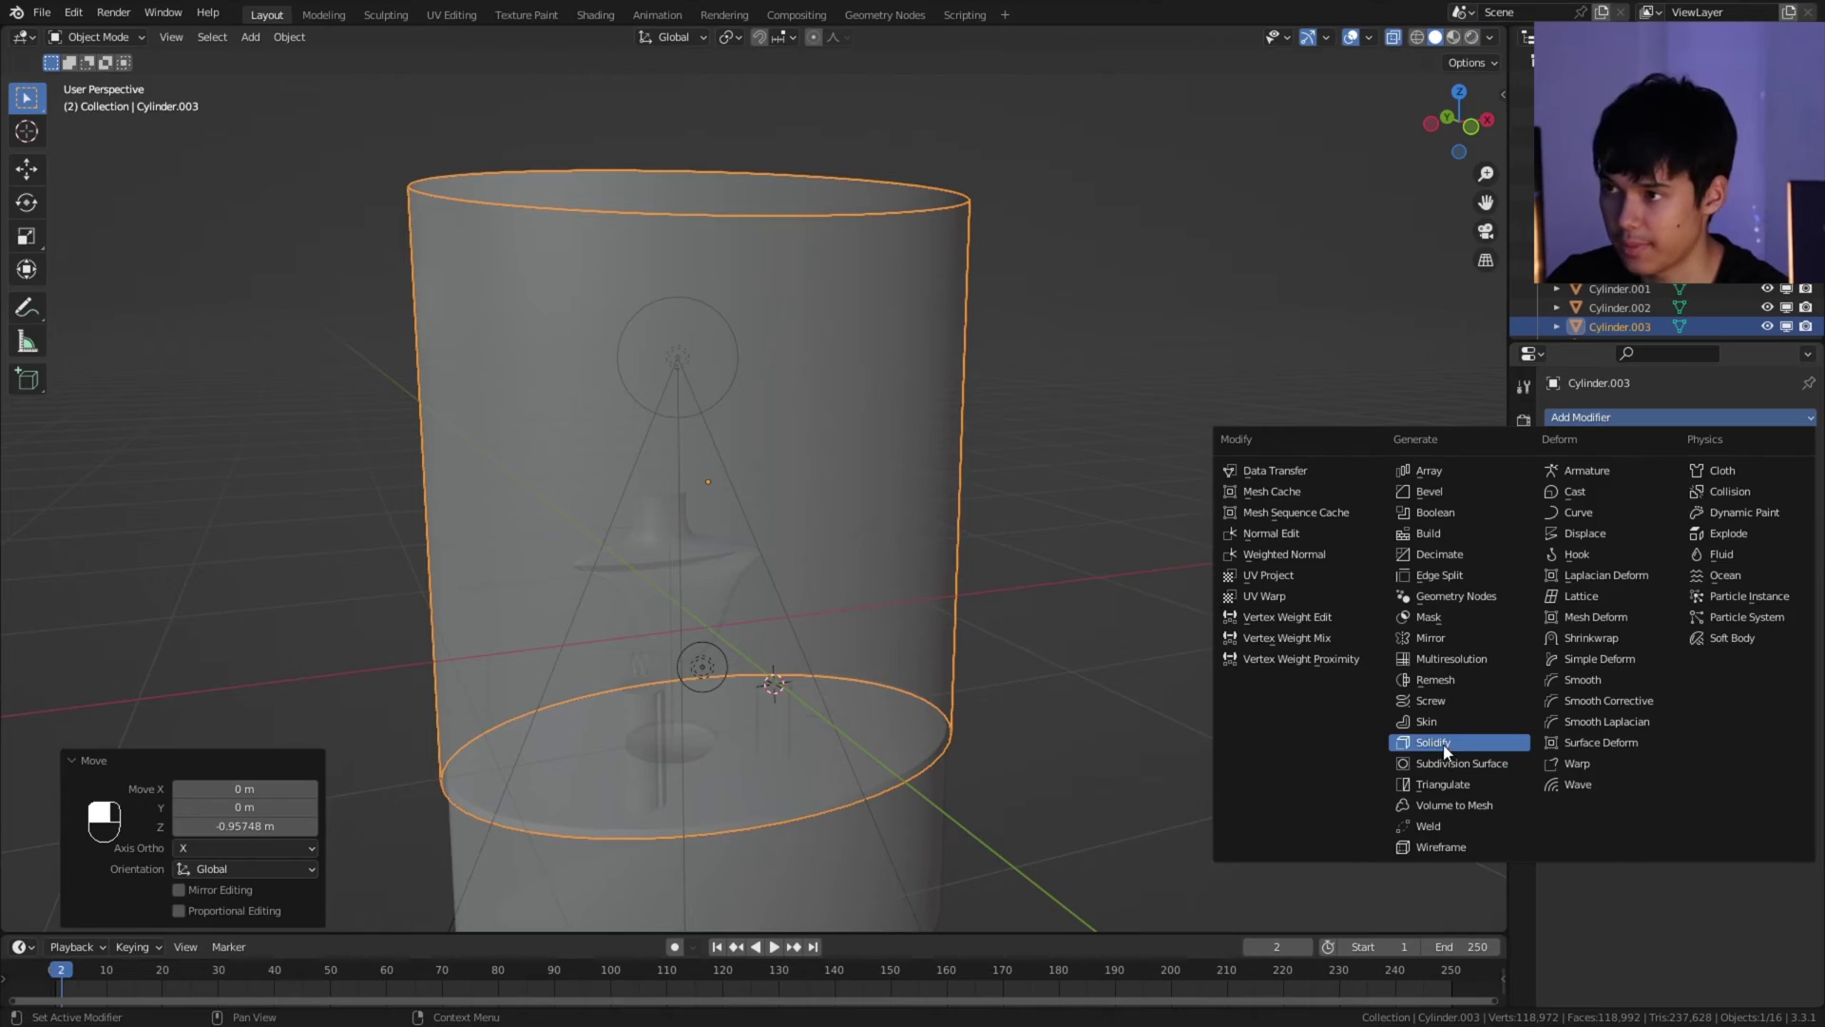
{"action": "left_click", "coordinate": [1434, 743]}
{"action": "middle_click_drag", "start_coordinate": [1030, 352], "coordinate": [1006, 262]}
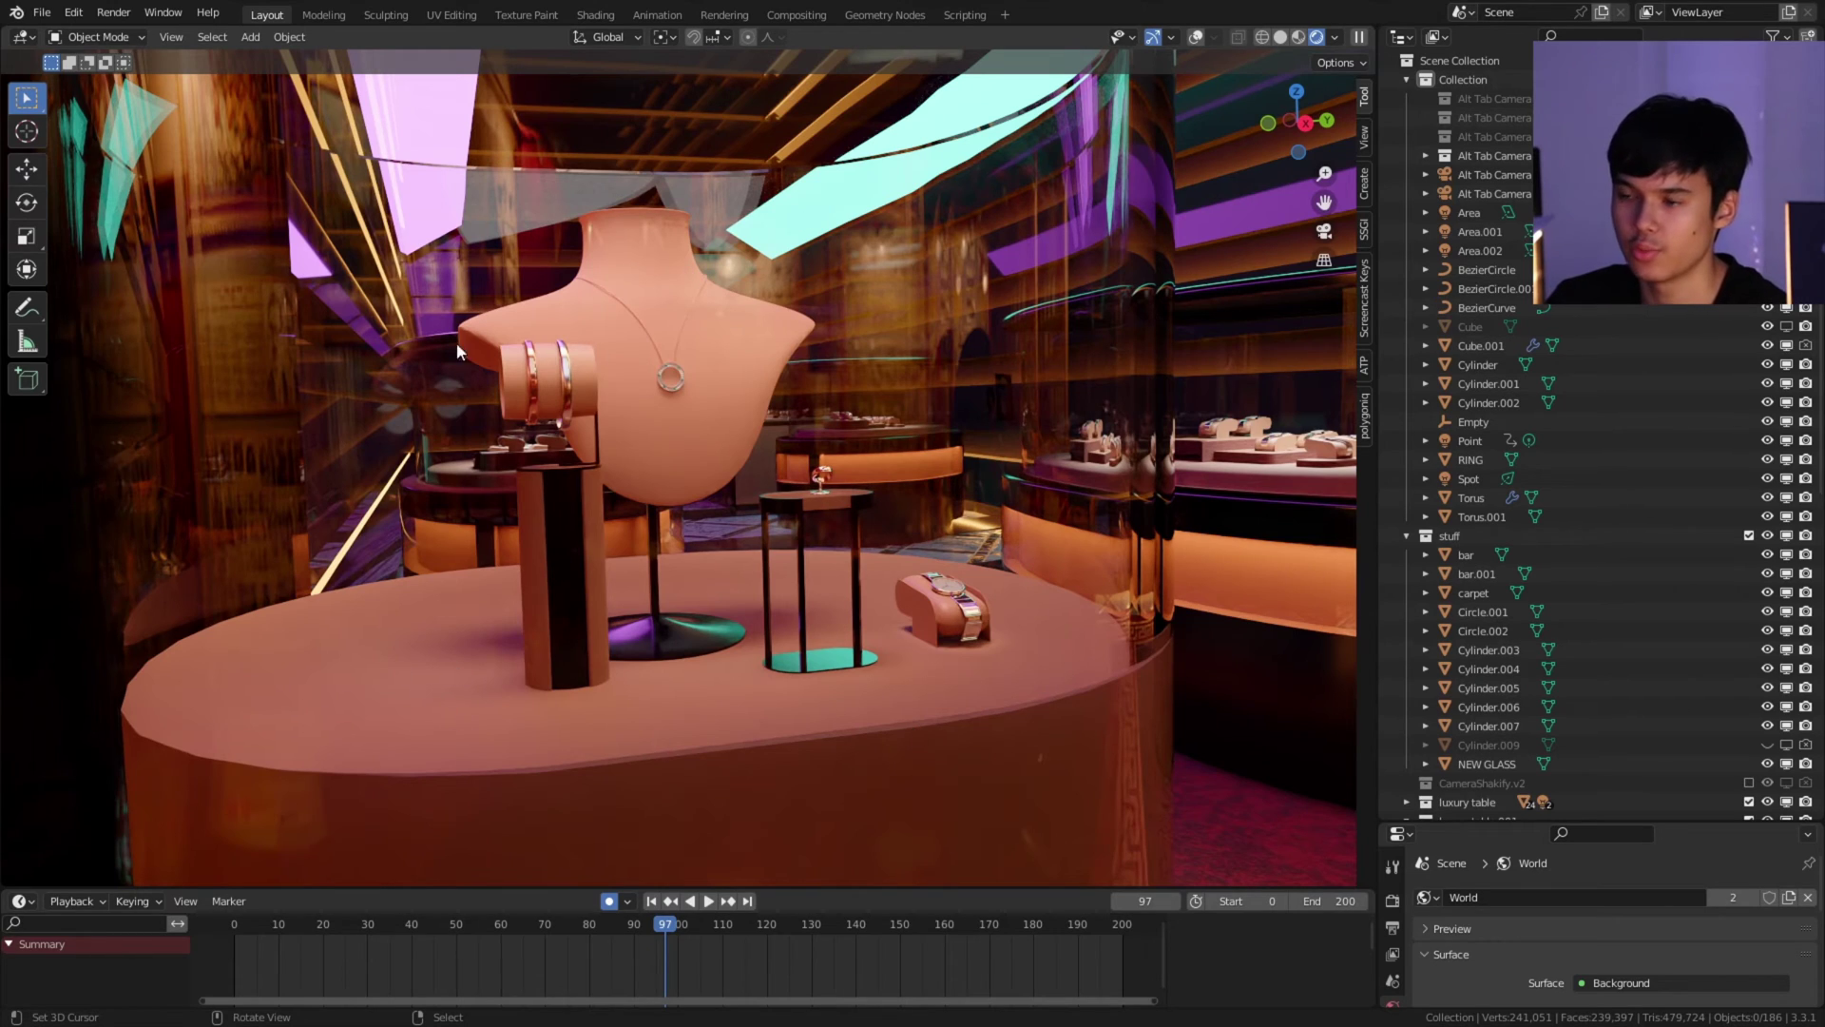
Step: Examine the glass display case, the neighbouring watch tables and the surrounding showroom from several angles in the rendered view
{"action": "middle_click_drag", "start_coordinate": [882, 399], "coordinate": [722, 430]}
{"action": "middle_click_drag", "start_coordinate": [941, 518], "coordinate": [818, 487]}
{"action": "scroll", "coordinate": [932, 494], "scroll_direction": "up", "scroll_amount": 3}
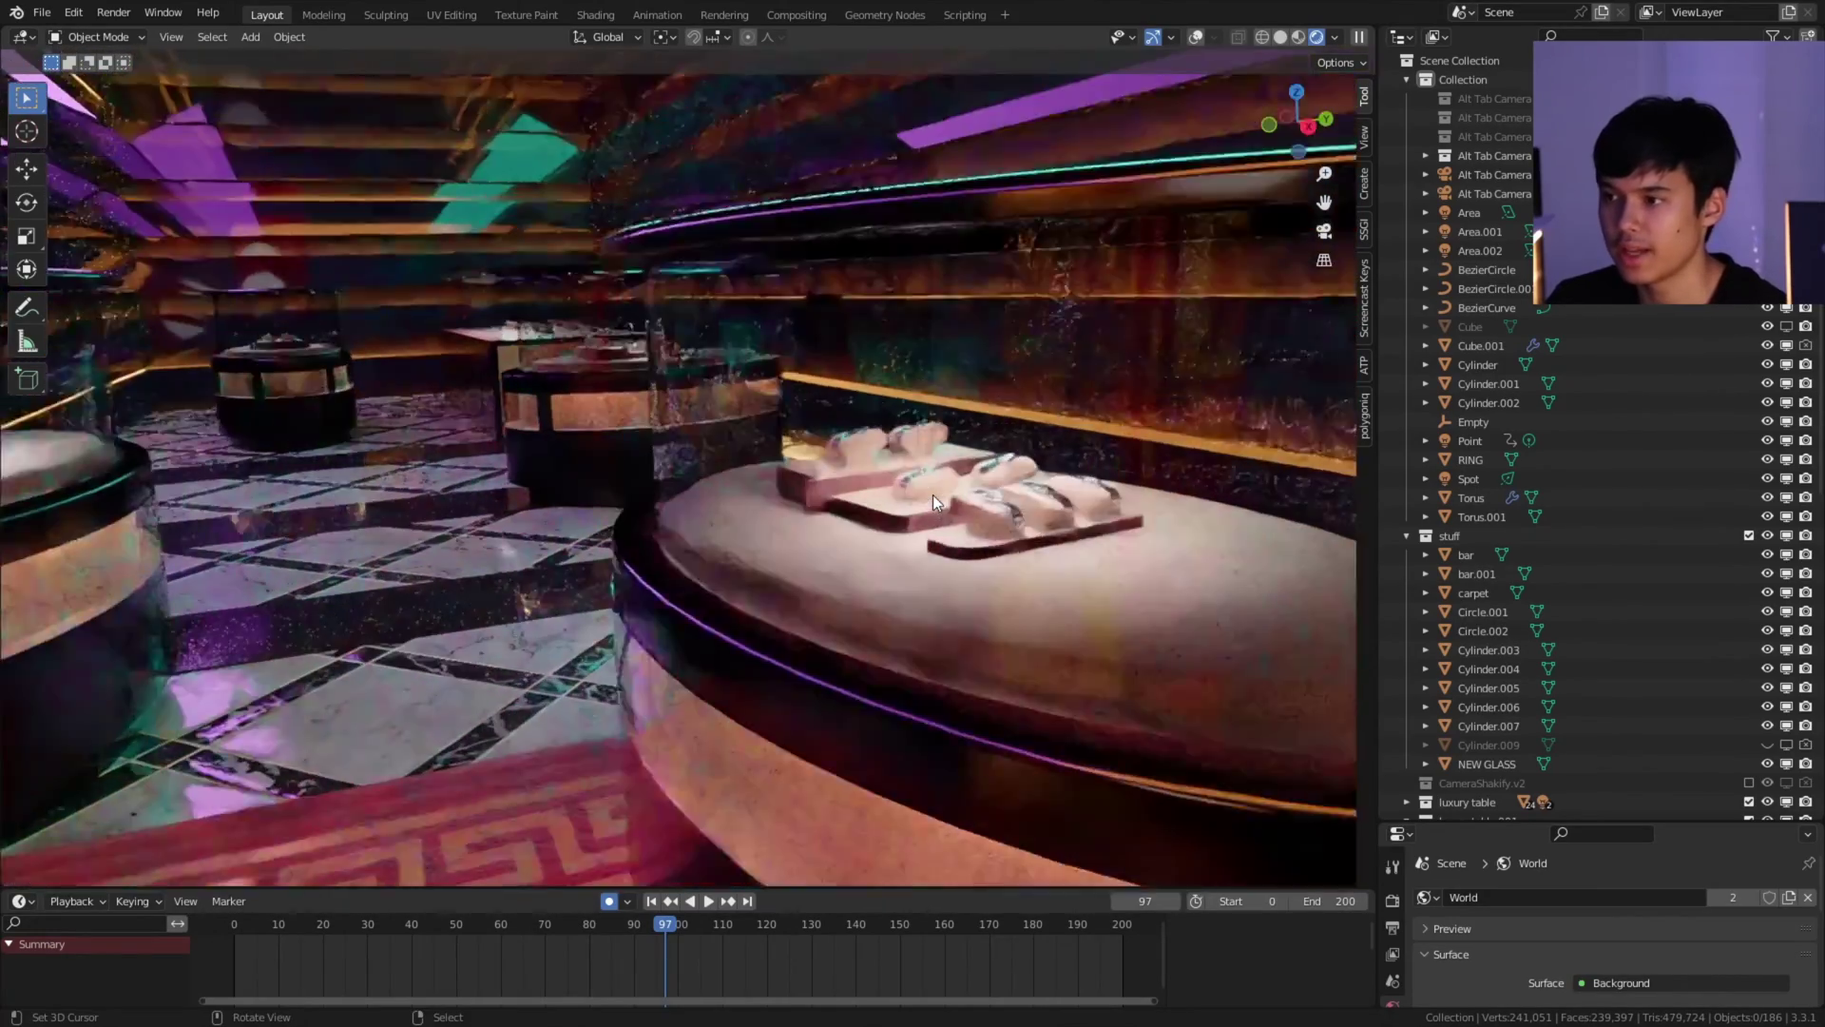
{"action": "middle_click_drag", "start_coordinate": [933, 495], "coordinate": [977, 483]}
{"action": "scroll", "coordinate": [977, 482], "scroll_direction": "down", "scroll_amount": 3}
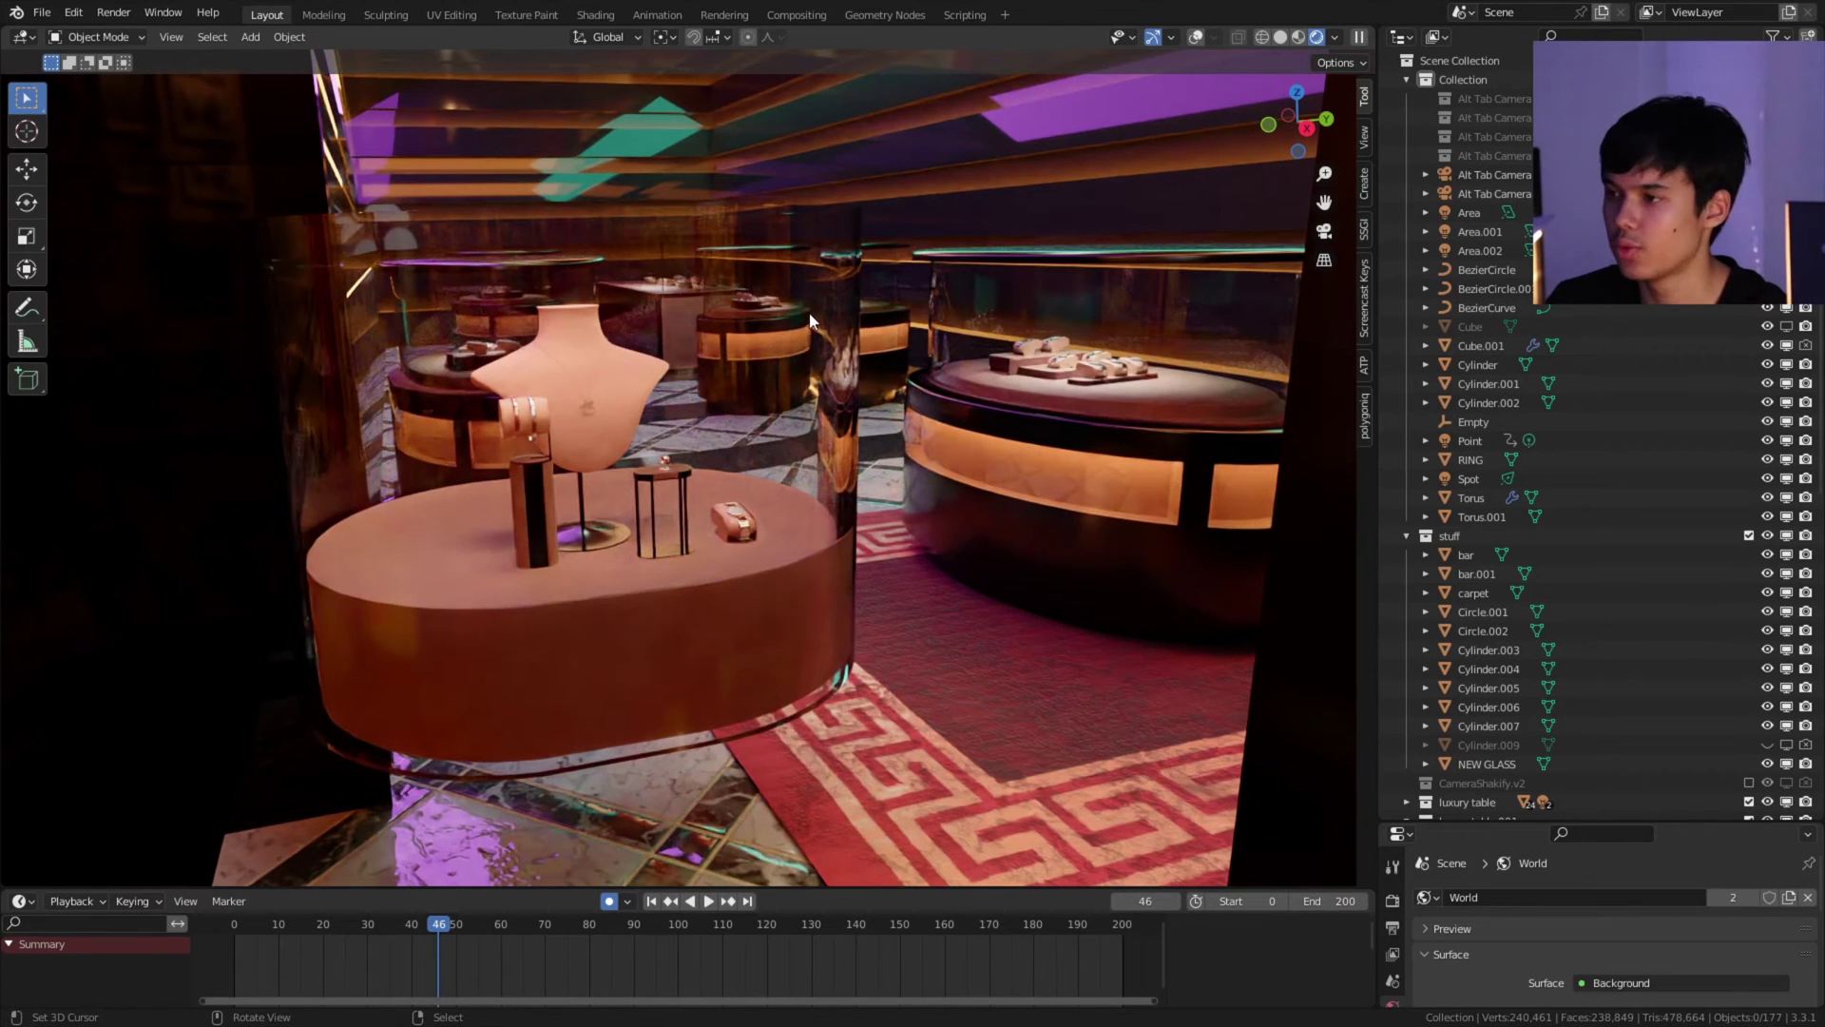
{"action": "middle_click_drag", "start_coordinate": [894, 359], "coordinate": [529, 321]}
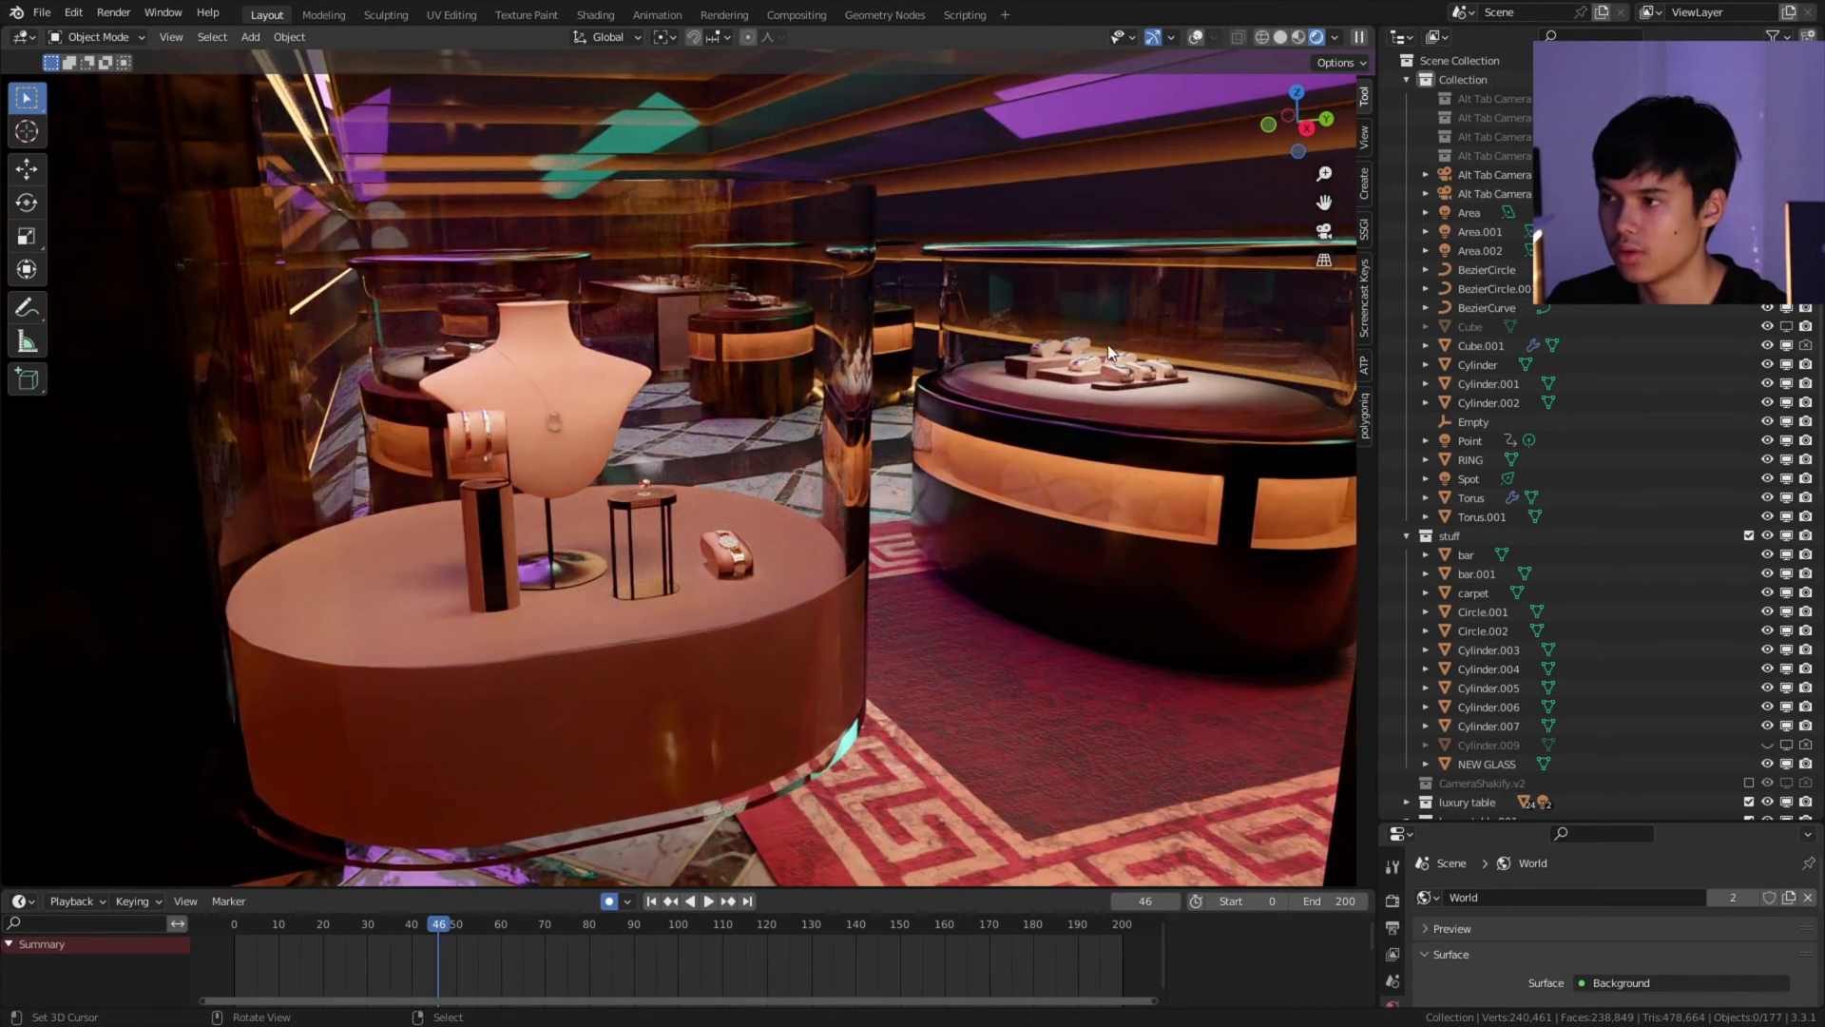
{"action": "middle_click_drag", "start_coordinate": [927, 328], "coordinate": [348, 157]}
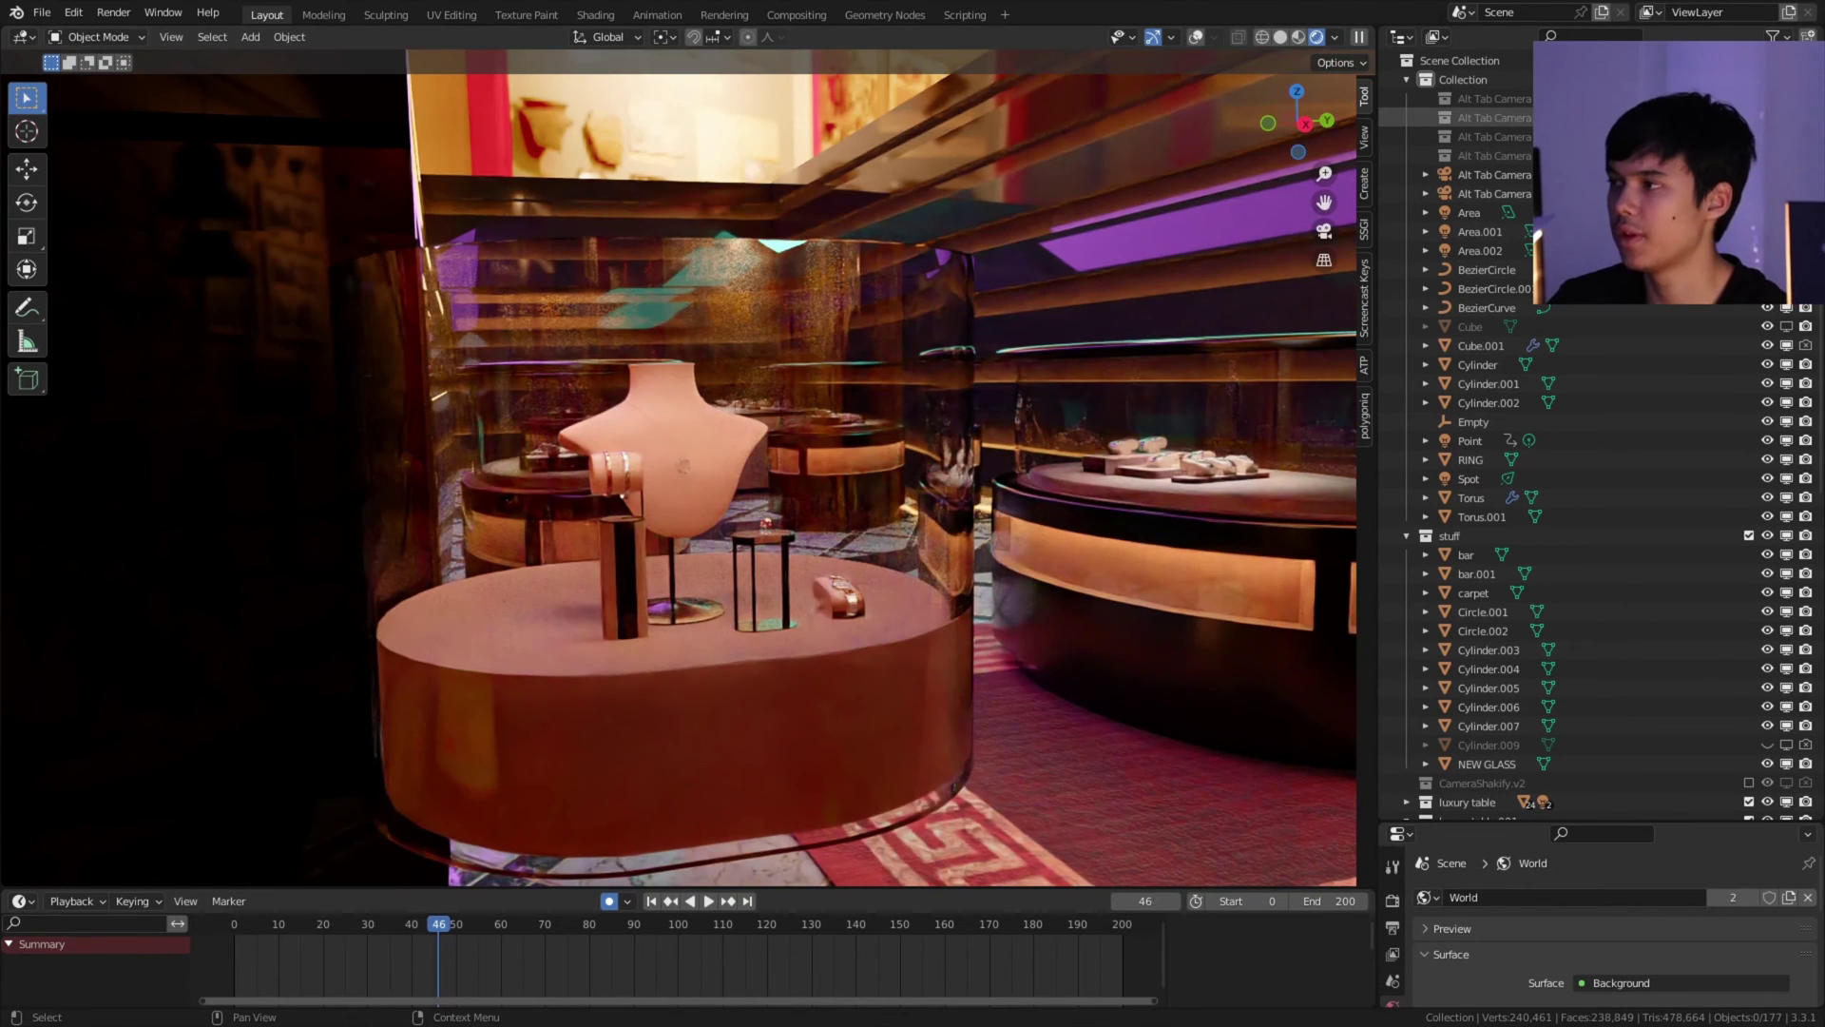
Step: Enable the second Alt Tab Camera collection, select its Alt Tab Camera 50 mm.002 and play the animation through the camera view
{"action": "left_click", "coordinate": [1460, 200]}
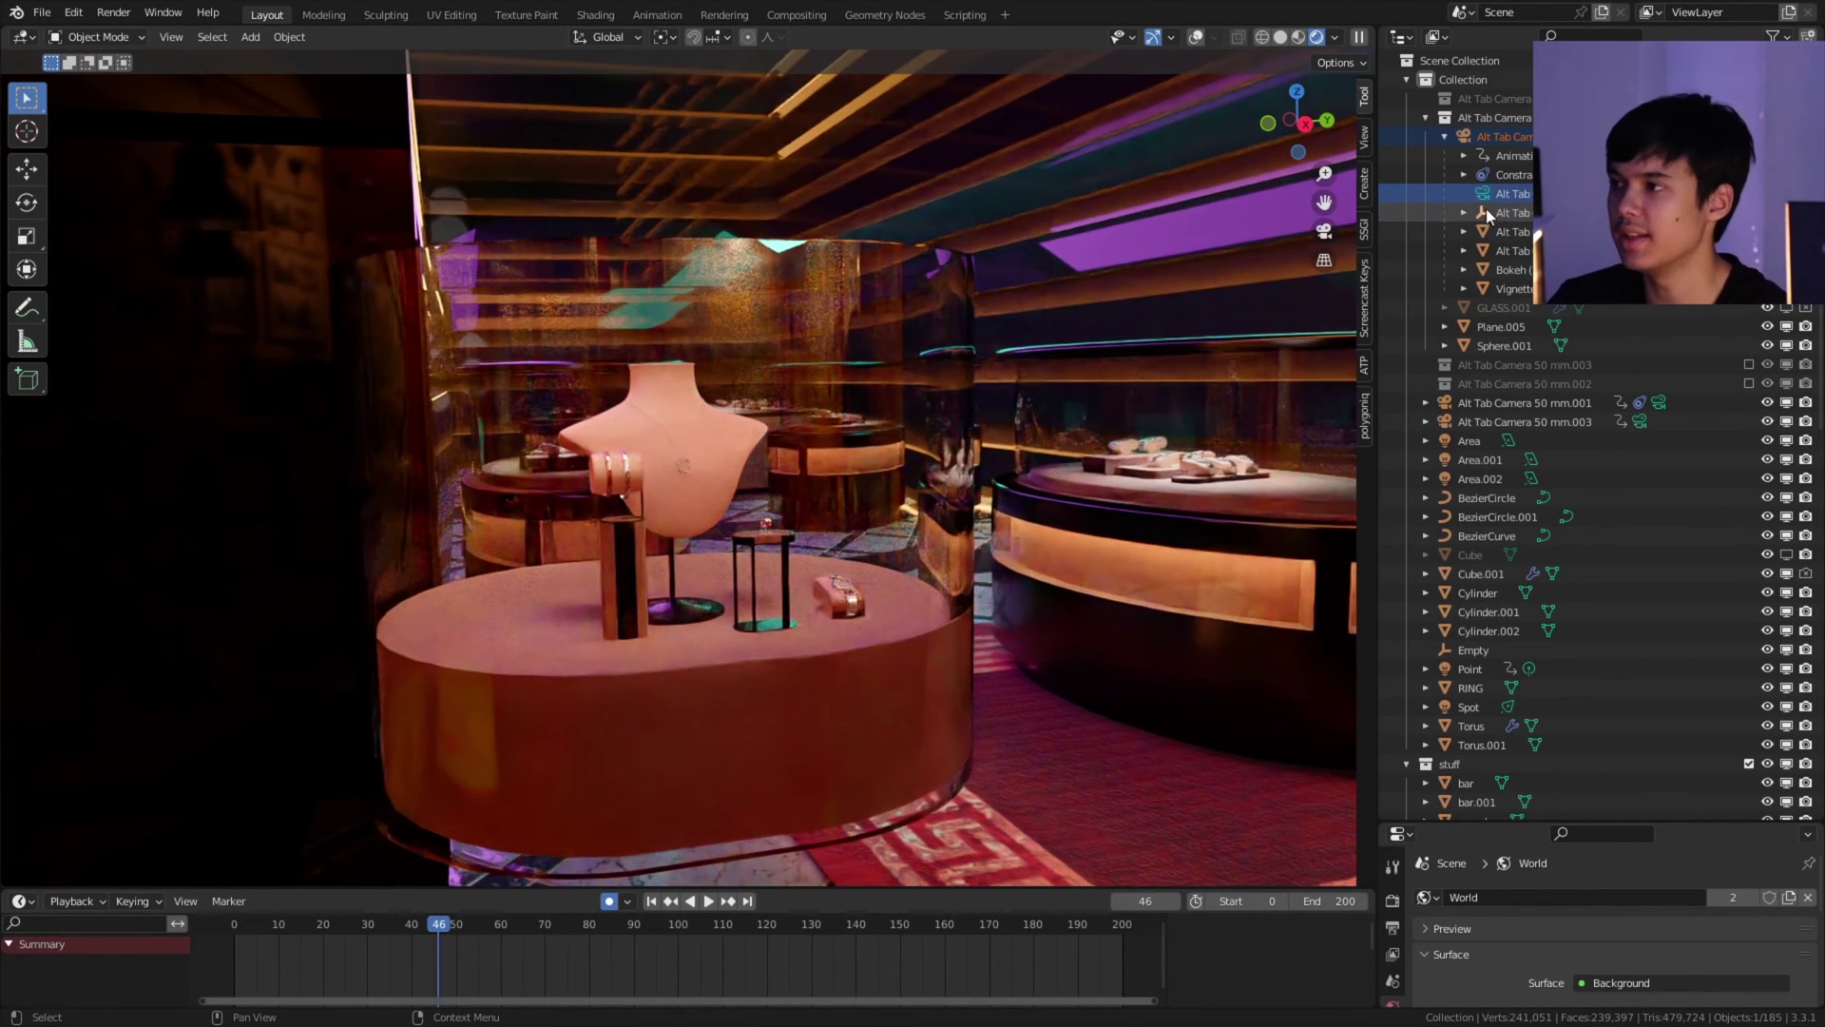
{"action": "left_click", "coordinate": [1484, 193]}
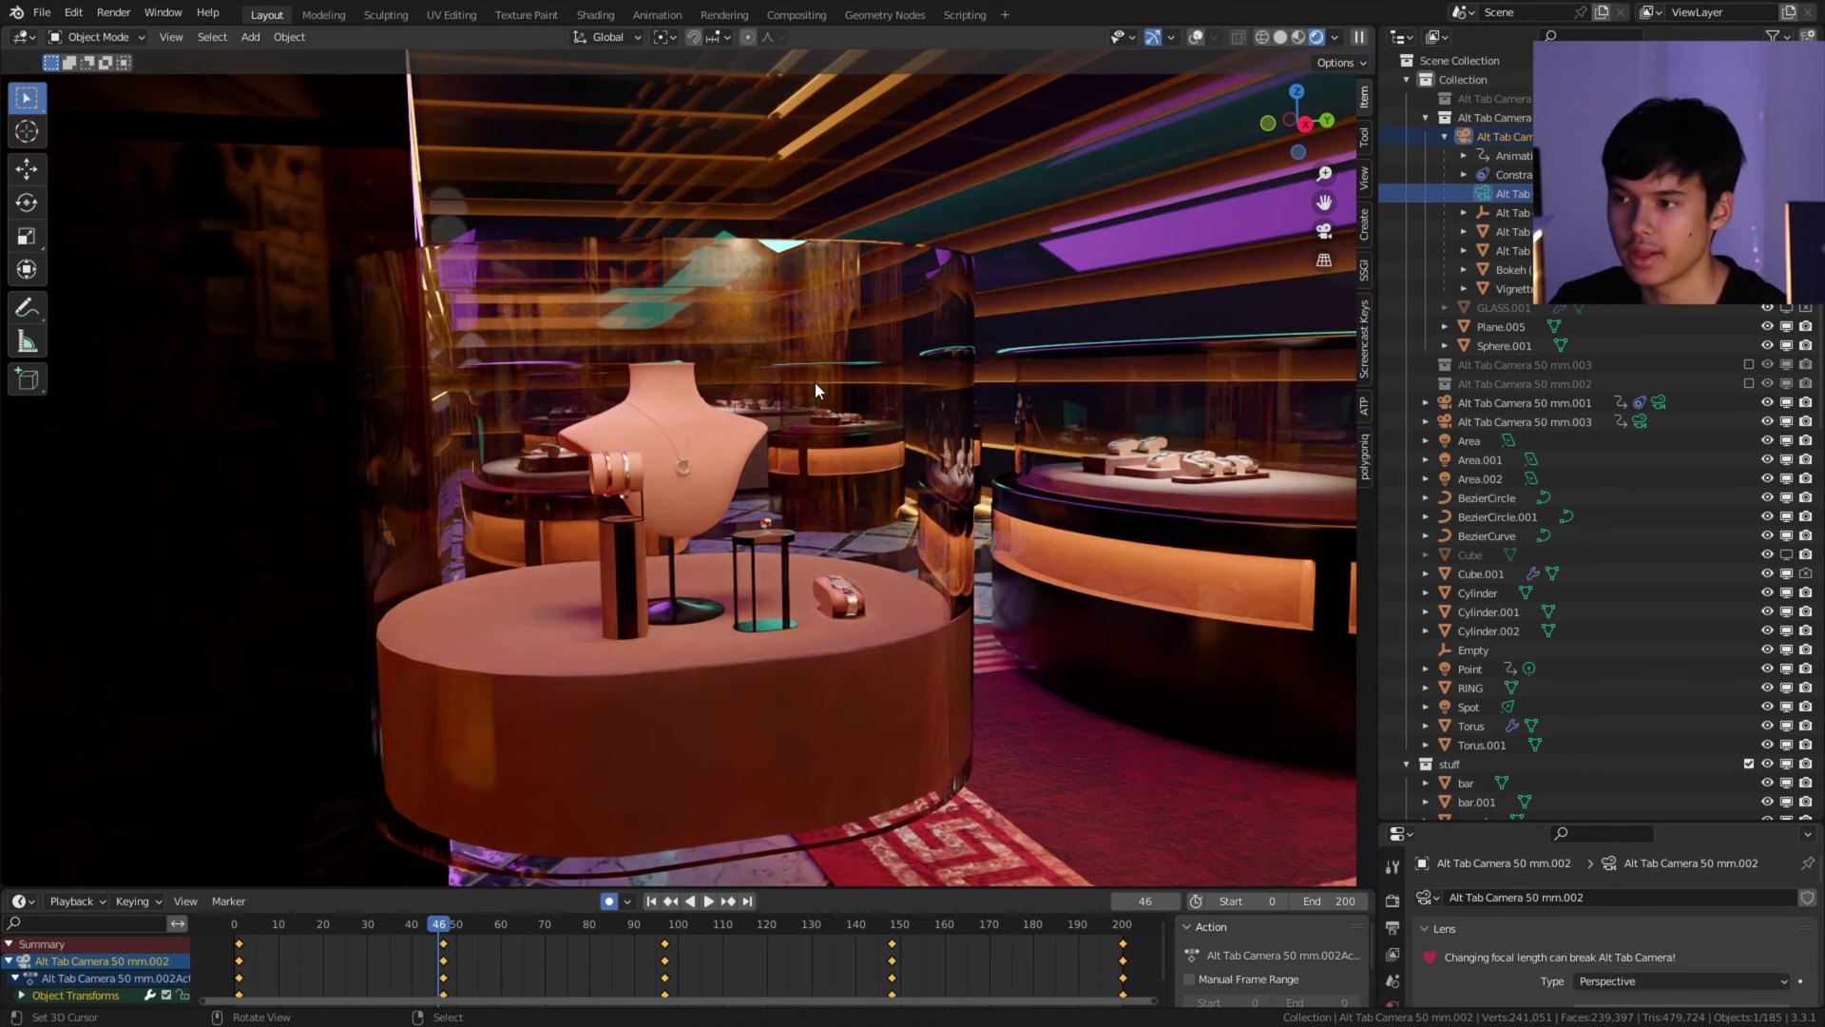
{"action": "left_click", "coordinate": [1324, 232]}
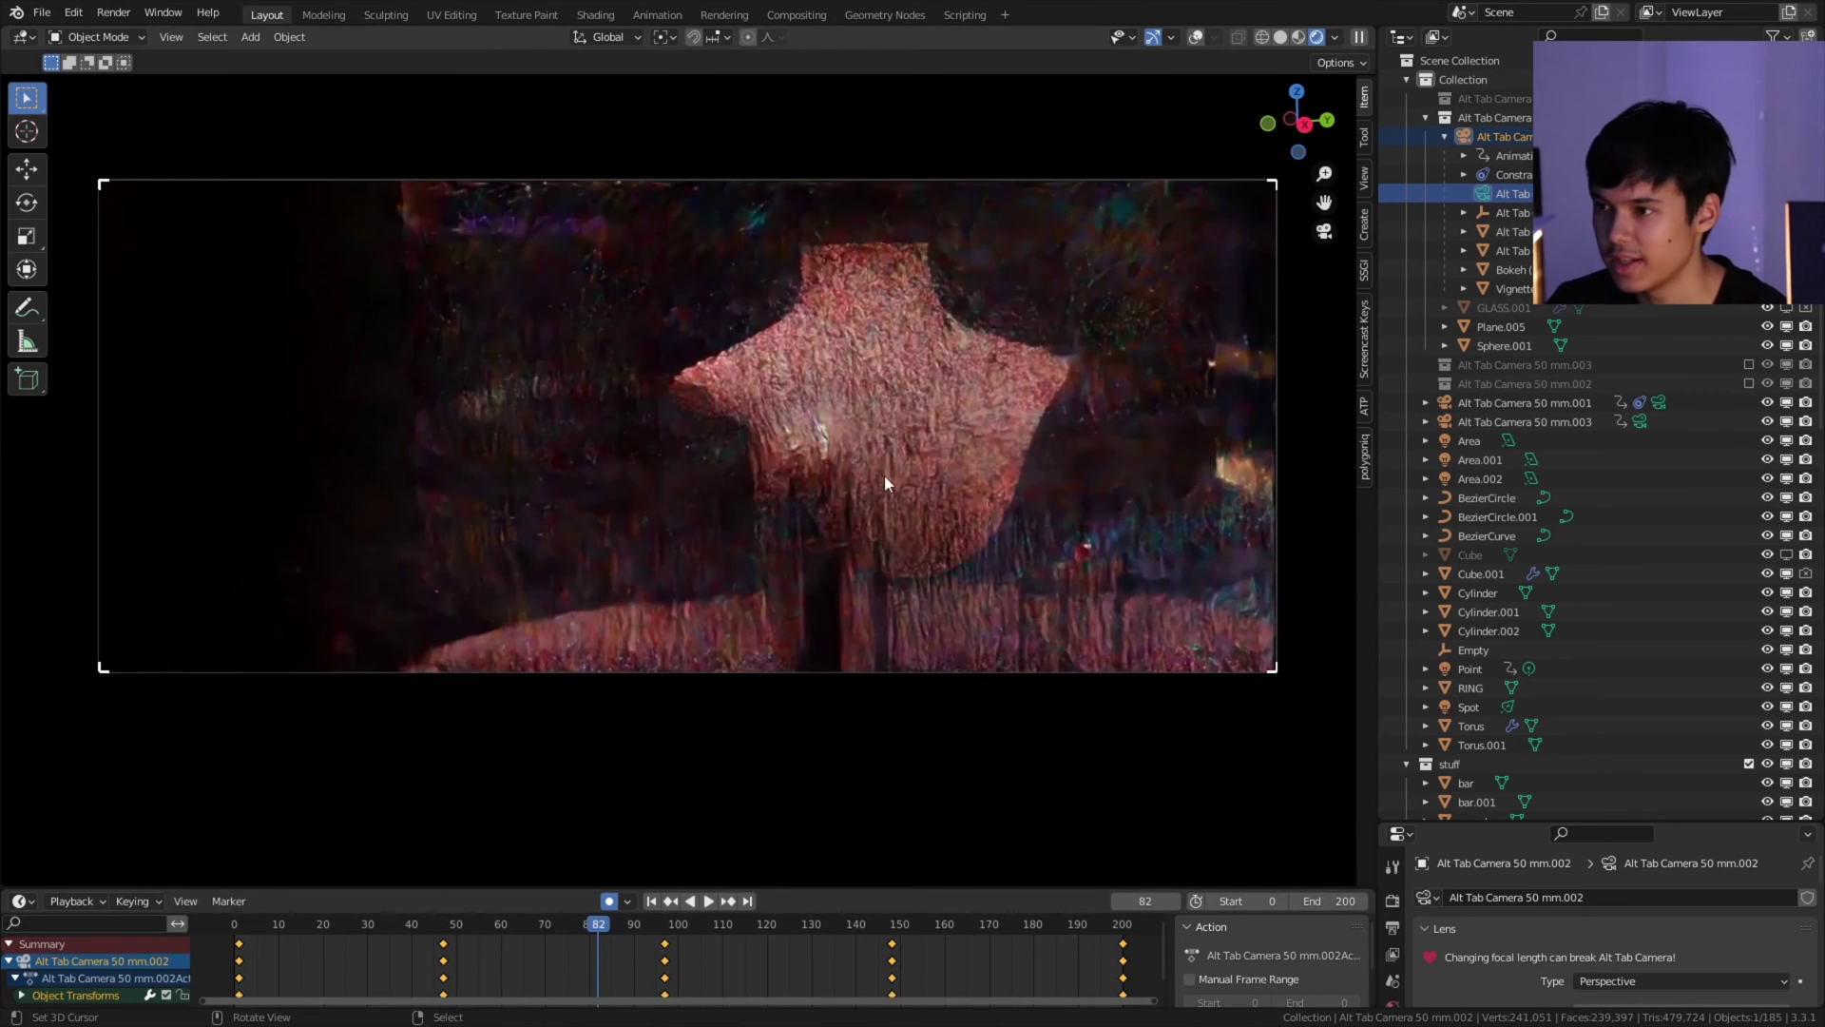
{"action": "key", "text": "space"}
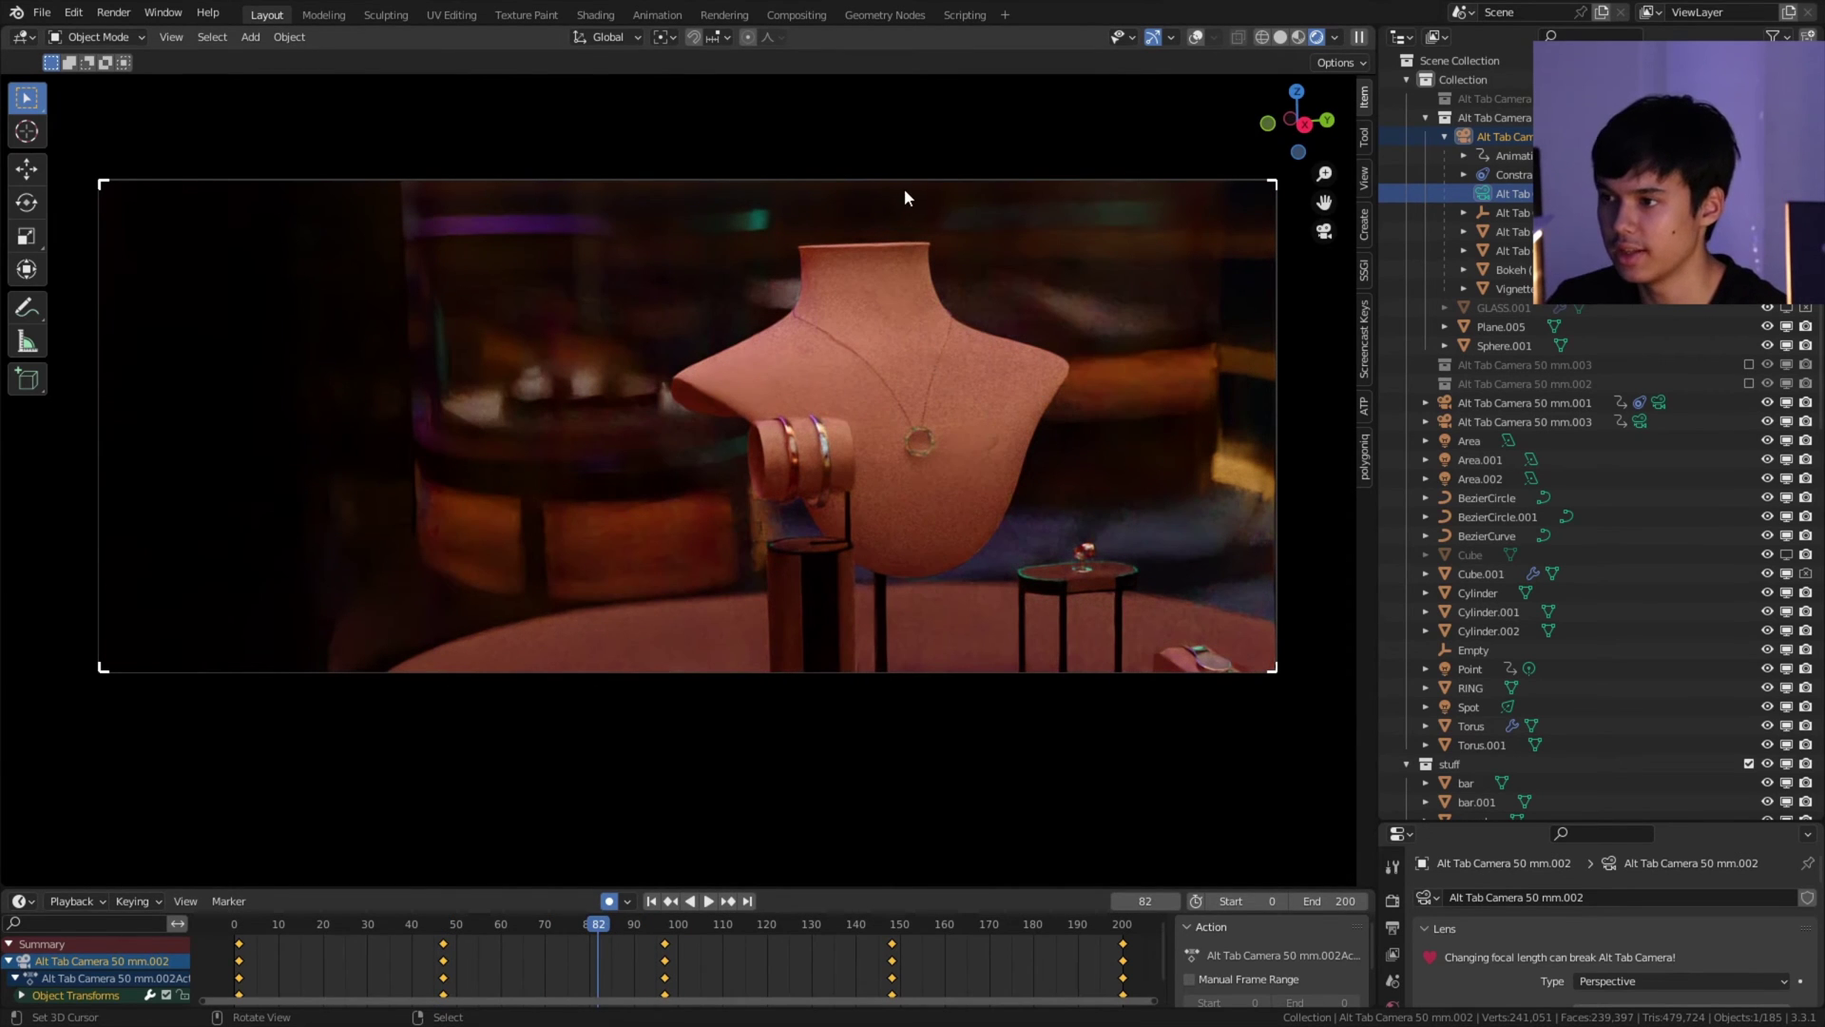
Step: Collapse the camera's hierarchy in the Outliner and enlarge the Properties editor to show more of its settings
{"action": "left_click", "coordinate": [1444, 136]}
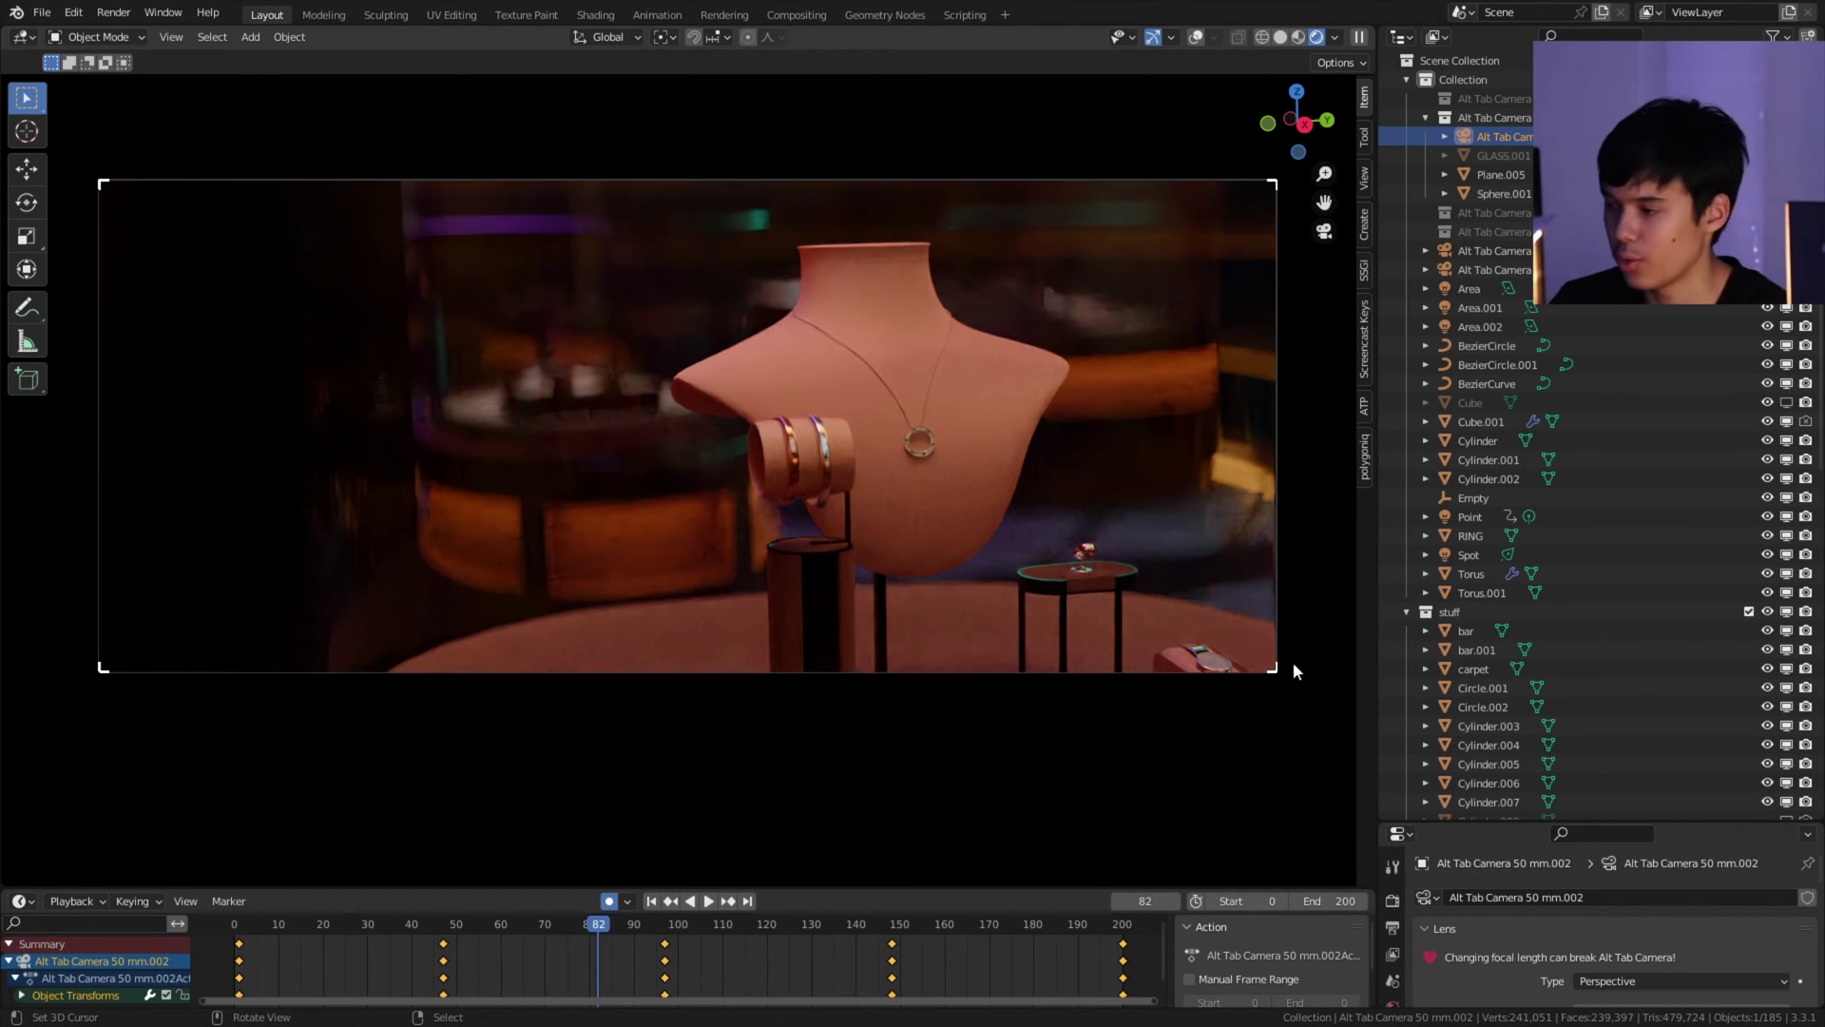
{"action": "left_click_drag", "start_coordinate": [1501, 823], "coordinate": [1506, 494]}
{"action": "scroll", "coordinate": [1519, 829], "scroll_direction": "down", "scroll_amount": 6}
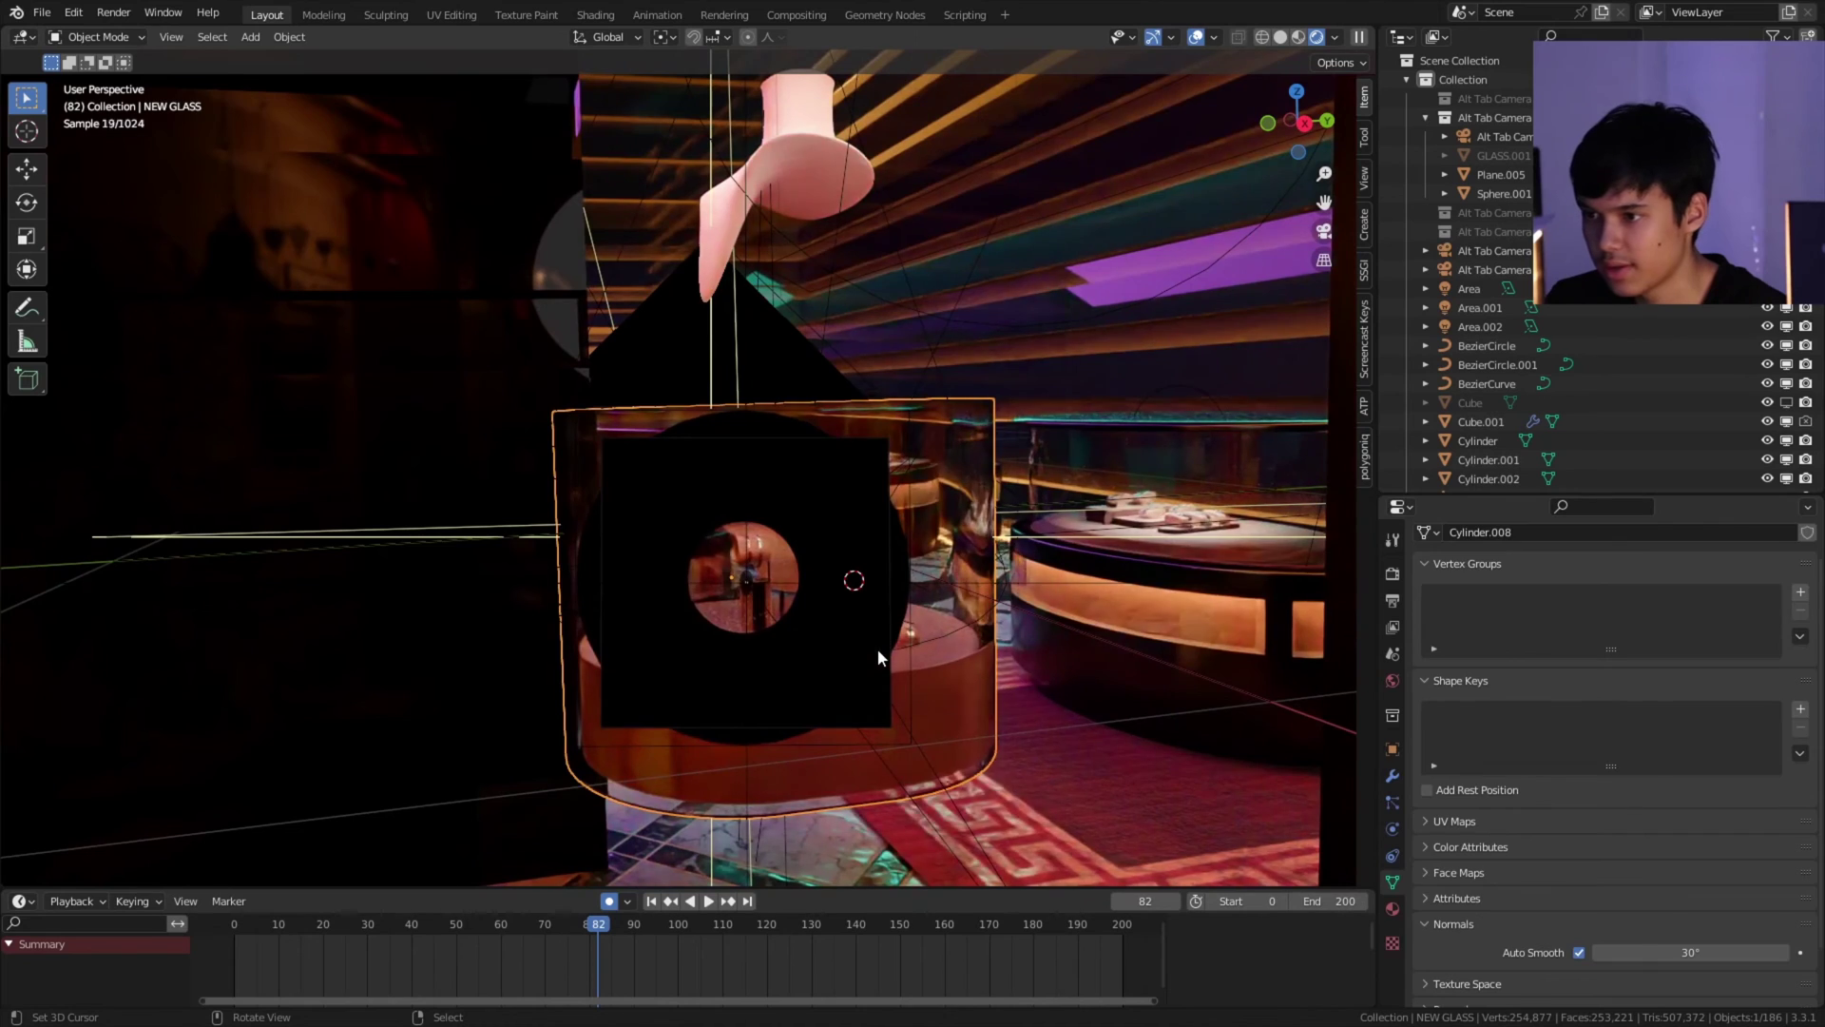
Step: Select the Empty near the jewelry display and inspect the camera rig from outside the camera view
{"action": "left_click", "coordinate": [861, 656]}
{"action": "middle_click_drag", "start_coordinate": [869, 654], "coordinate": [898, 660]}
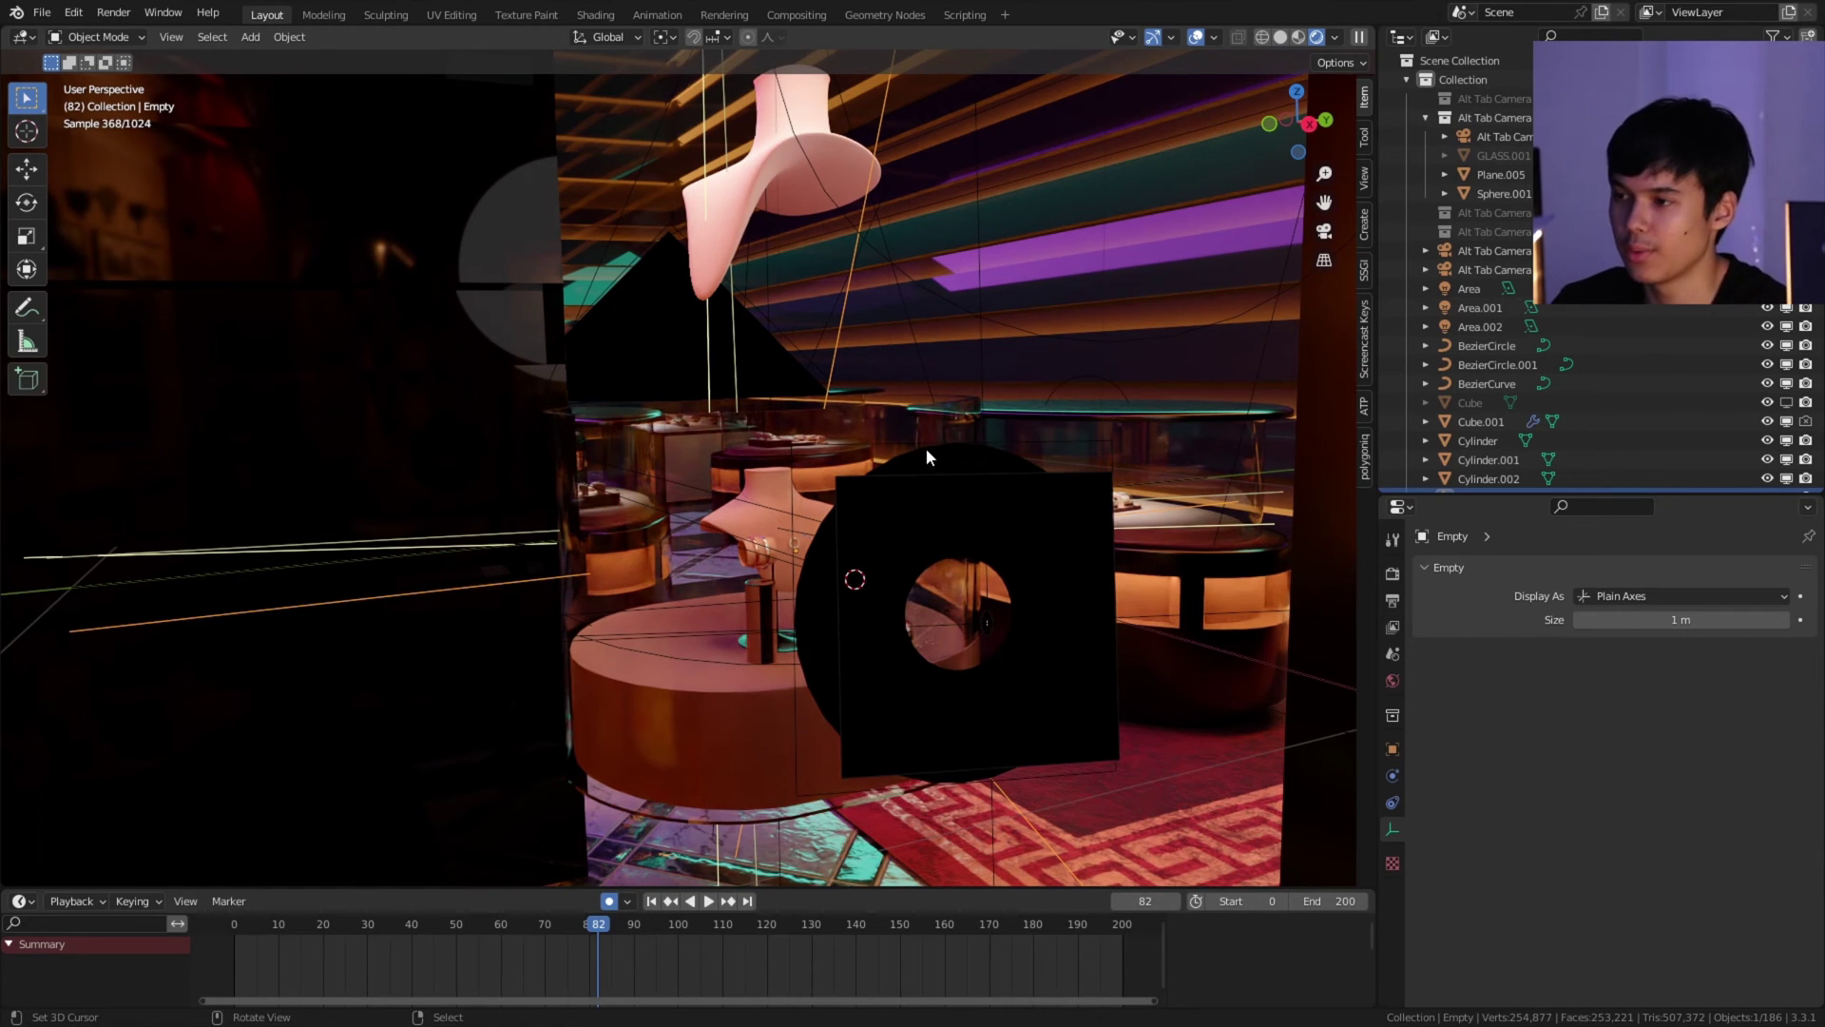
{"action": "scroll", "coordinate": [951, 504], "scroll_direction": "up", "scroll_amount": 1}
{"action": "scroll", "coordinate": [851, 689], "scroll_direction": "up", "scroll_amount": 2}
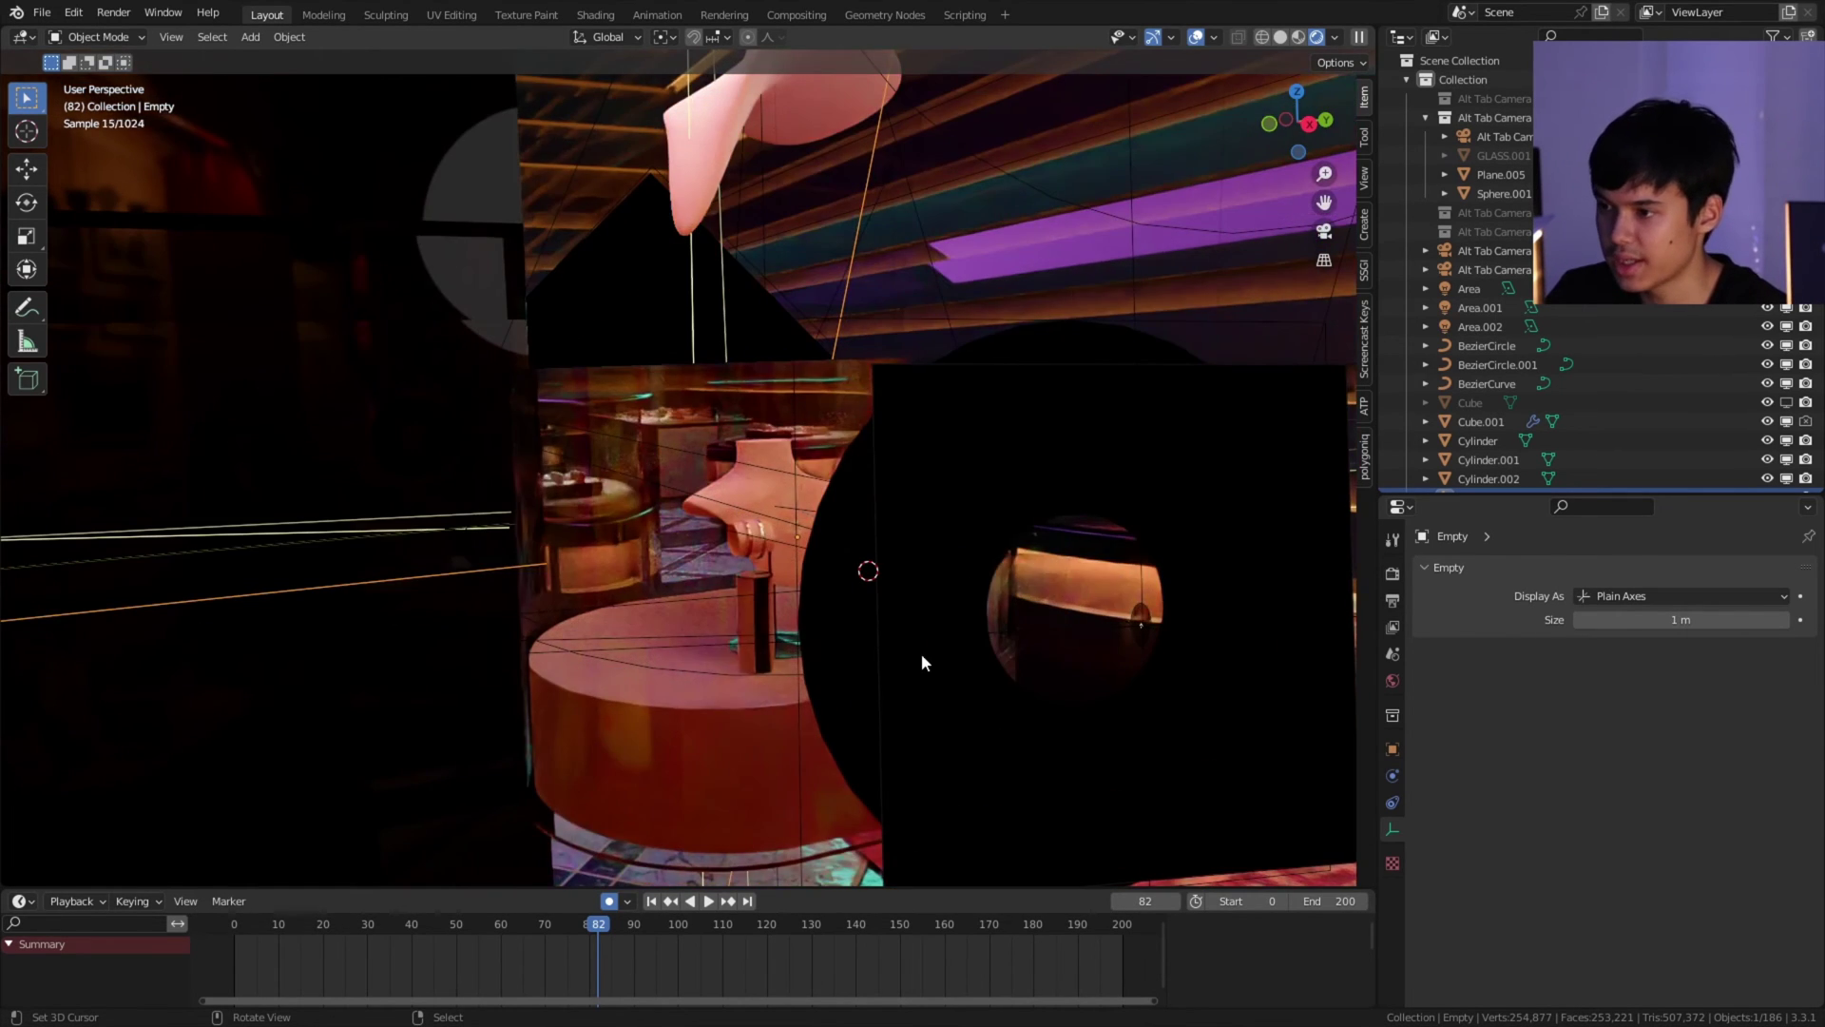
Step: Review the bust shot through the camera at frames 44 and 118, and inspect the camera rig from outside in between
{"action": "left_click", "coordinate": [1324, 231]}
{"action": "key", "text": "space"}
{"action": "left_click", "coordinate": [434, 949]}
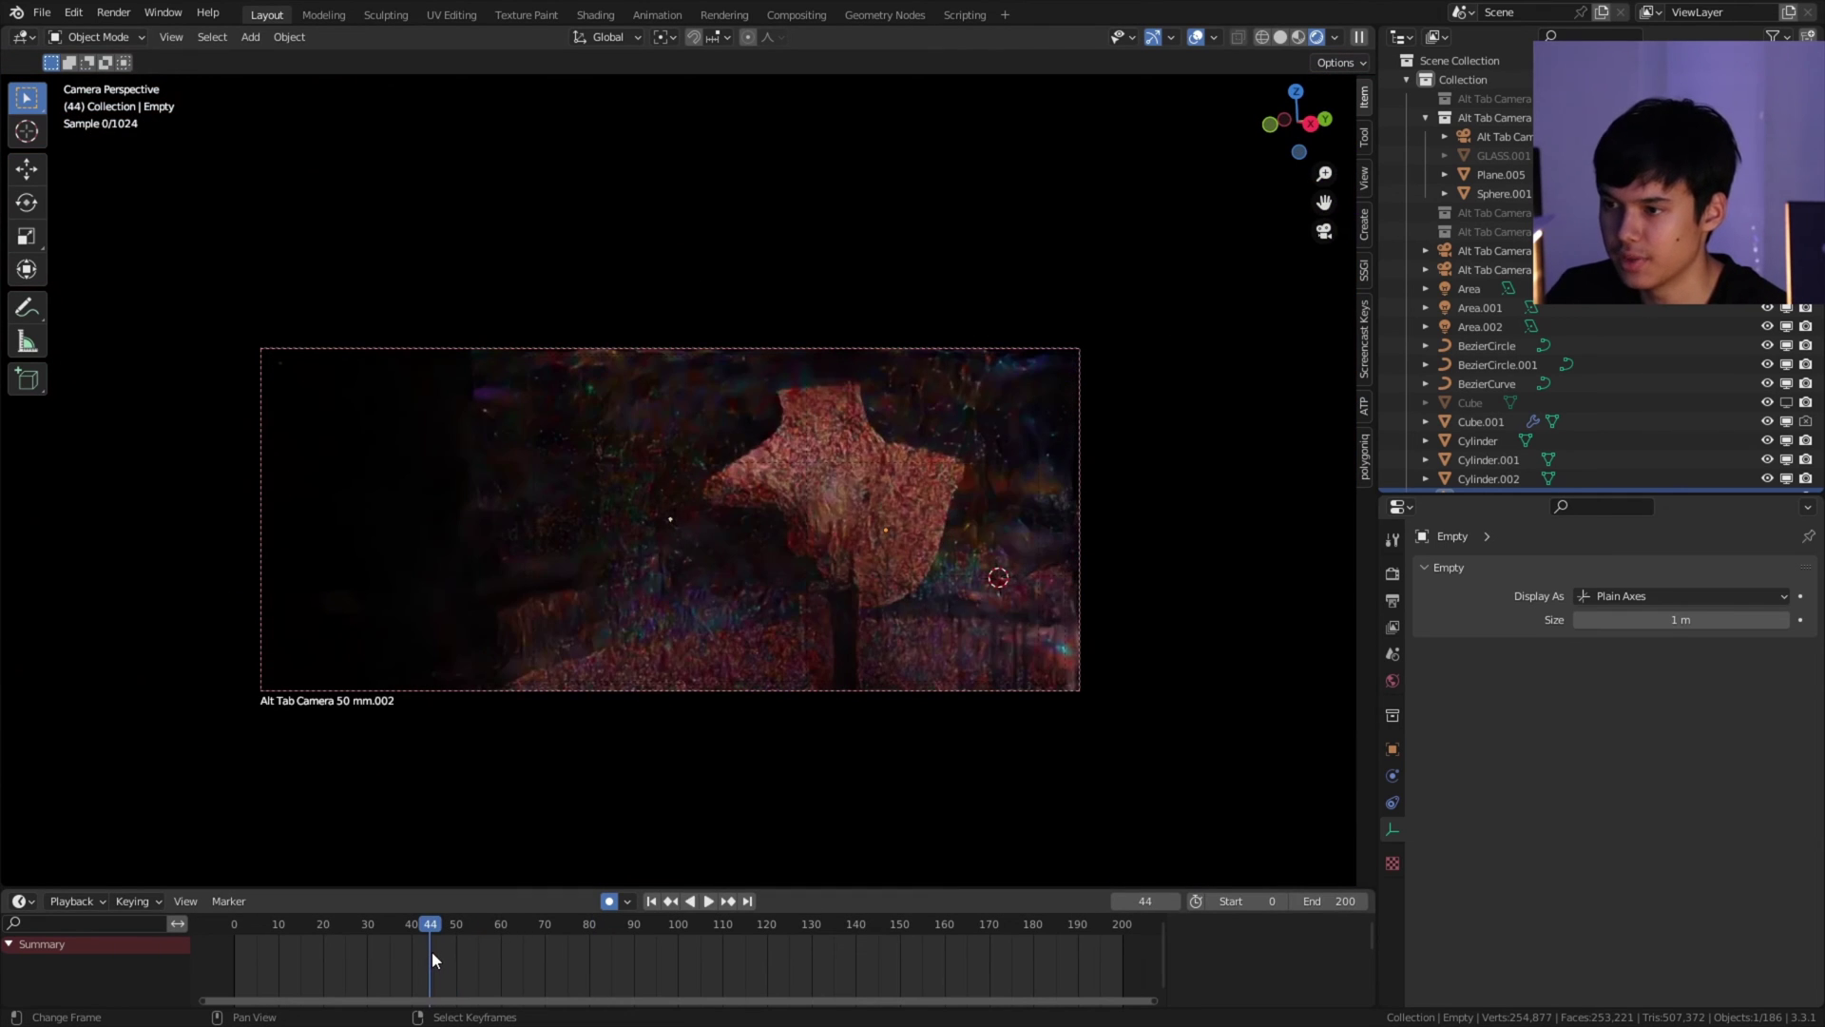
{"action": "left_click", "coordinate": [756, 941]}
{"action": "middle_click_drag", "start_coordinate": [710, 592], "coordinate": [710, 547]}
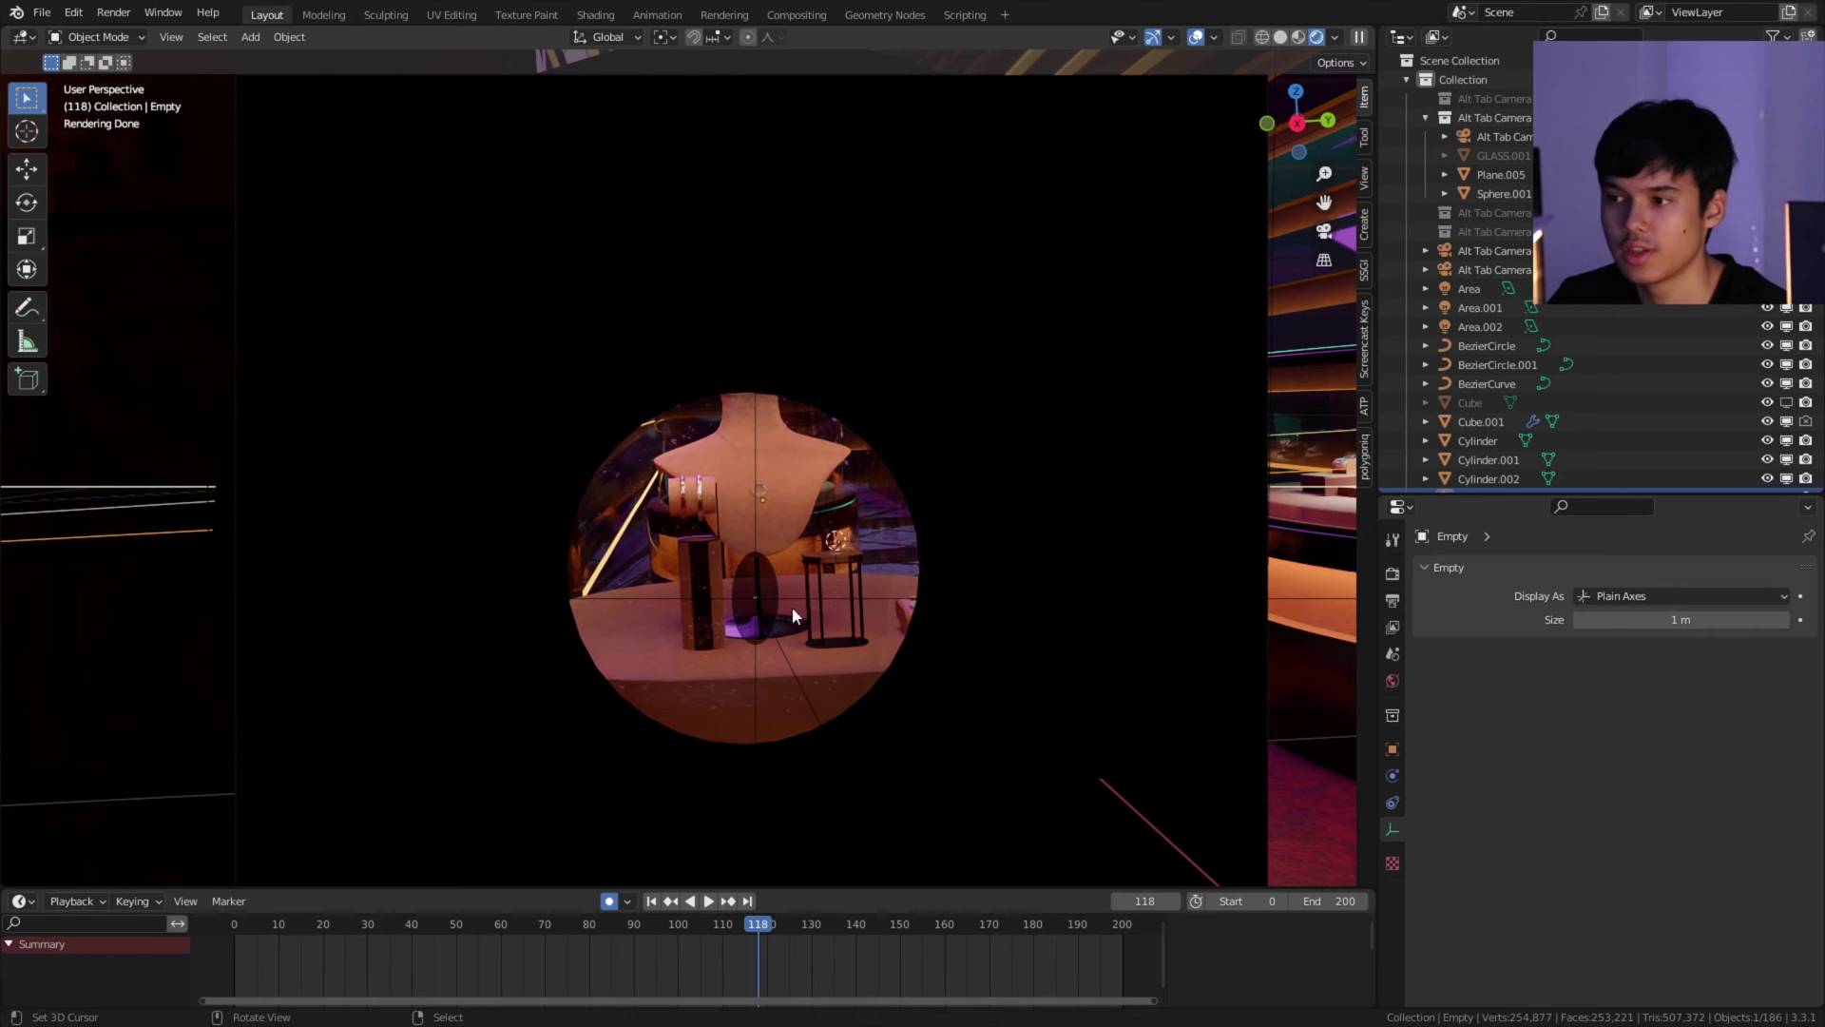
{"action": "key", "text": "KP_0"}
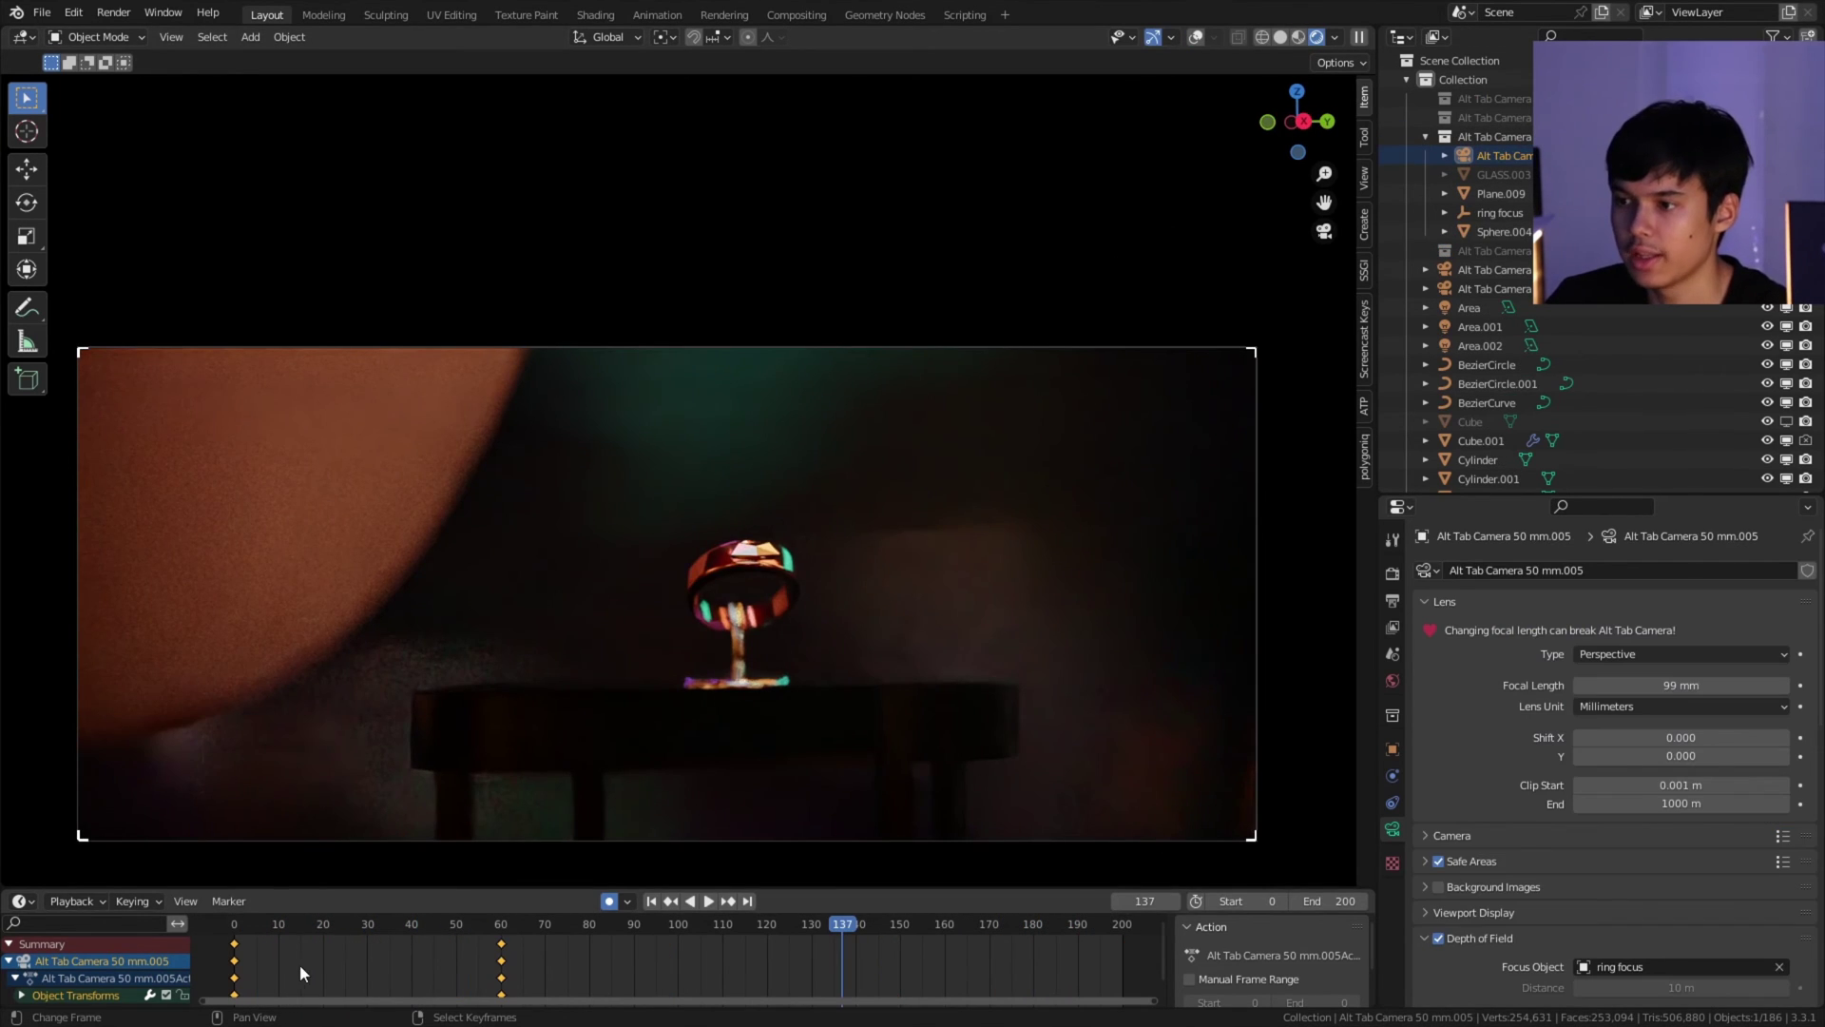
Step: Scrub through the ring close-up at frames 70 and 135, and the watch tray shot up to about frame 128
{"action": "left_click_drag", "start_coordinate": [299, 973], "coordinate": [545, 927]}
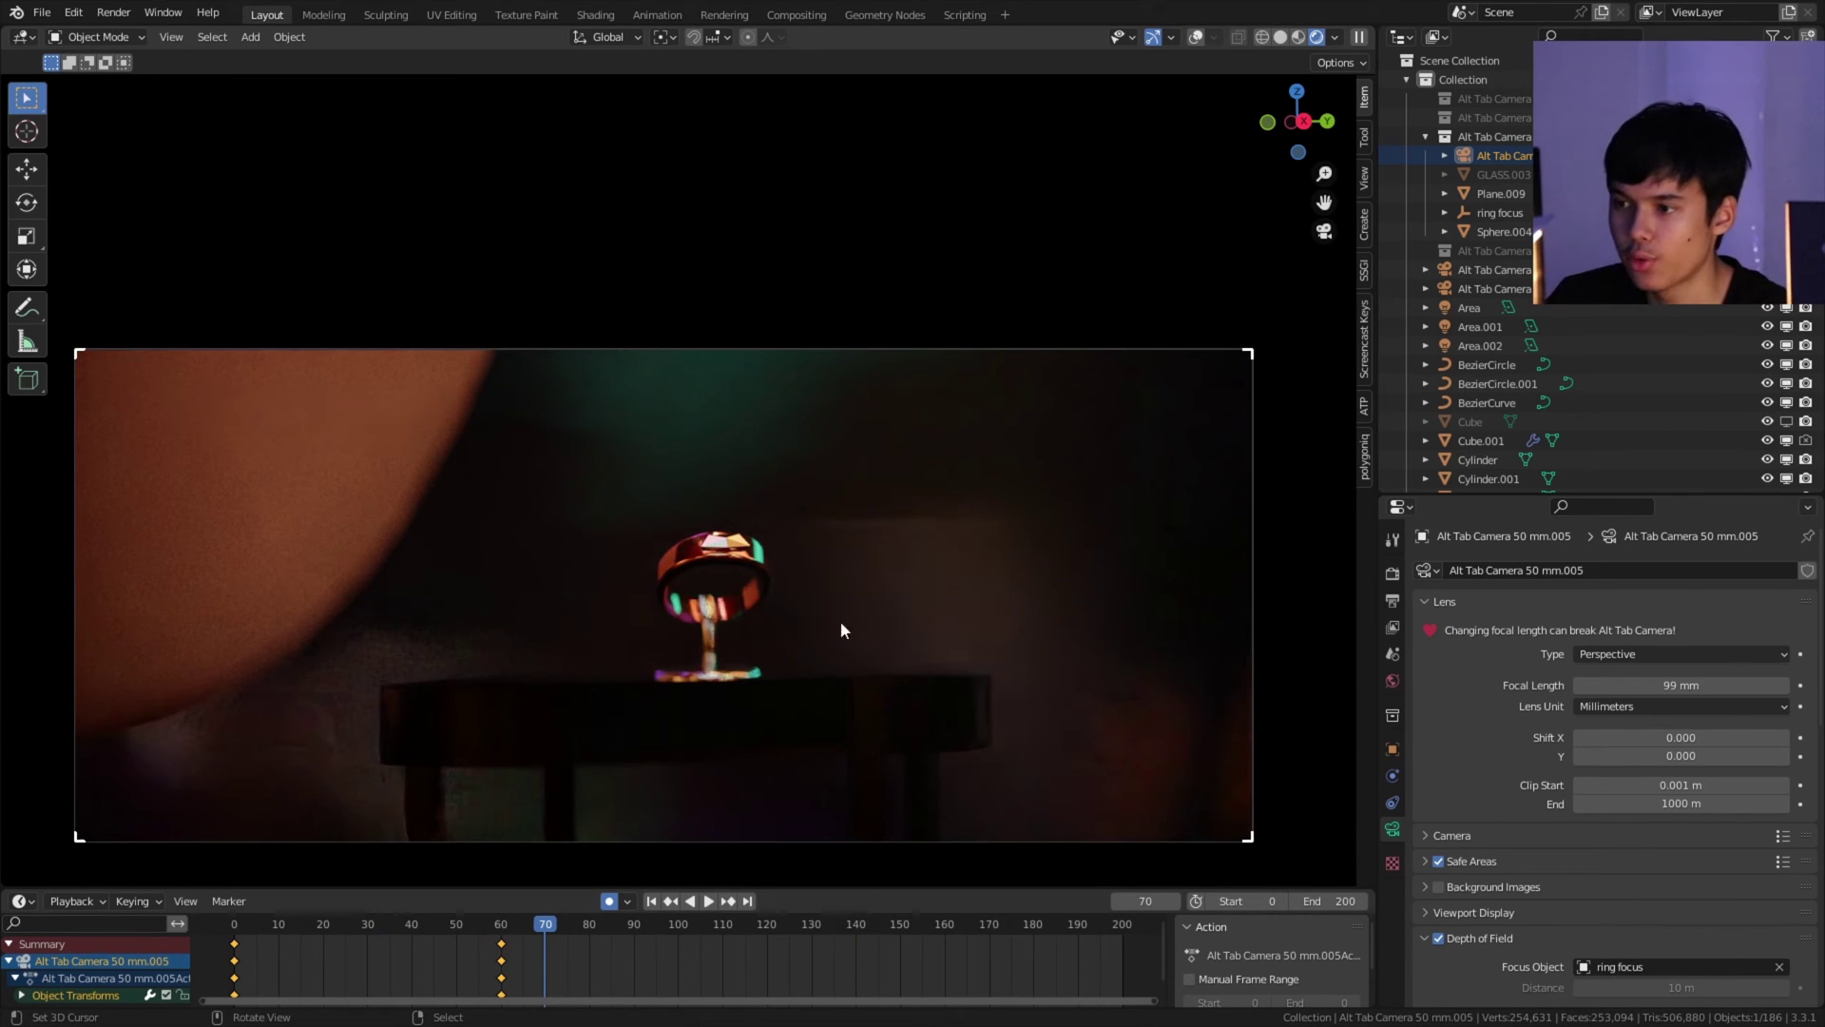
{"action": "left_click", "coordinate": [832, 929]}
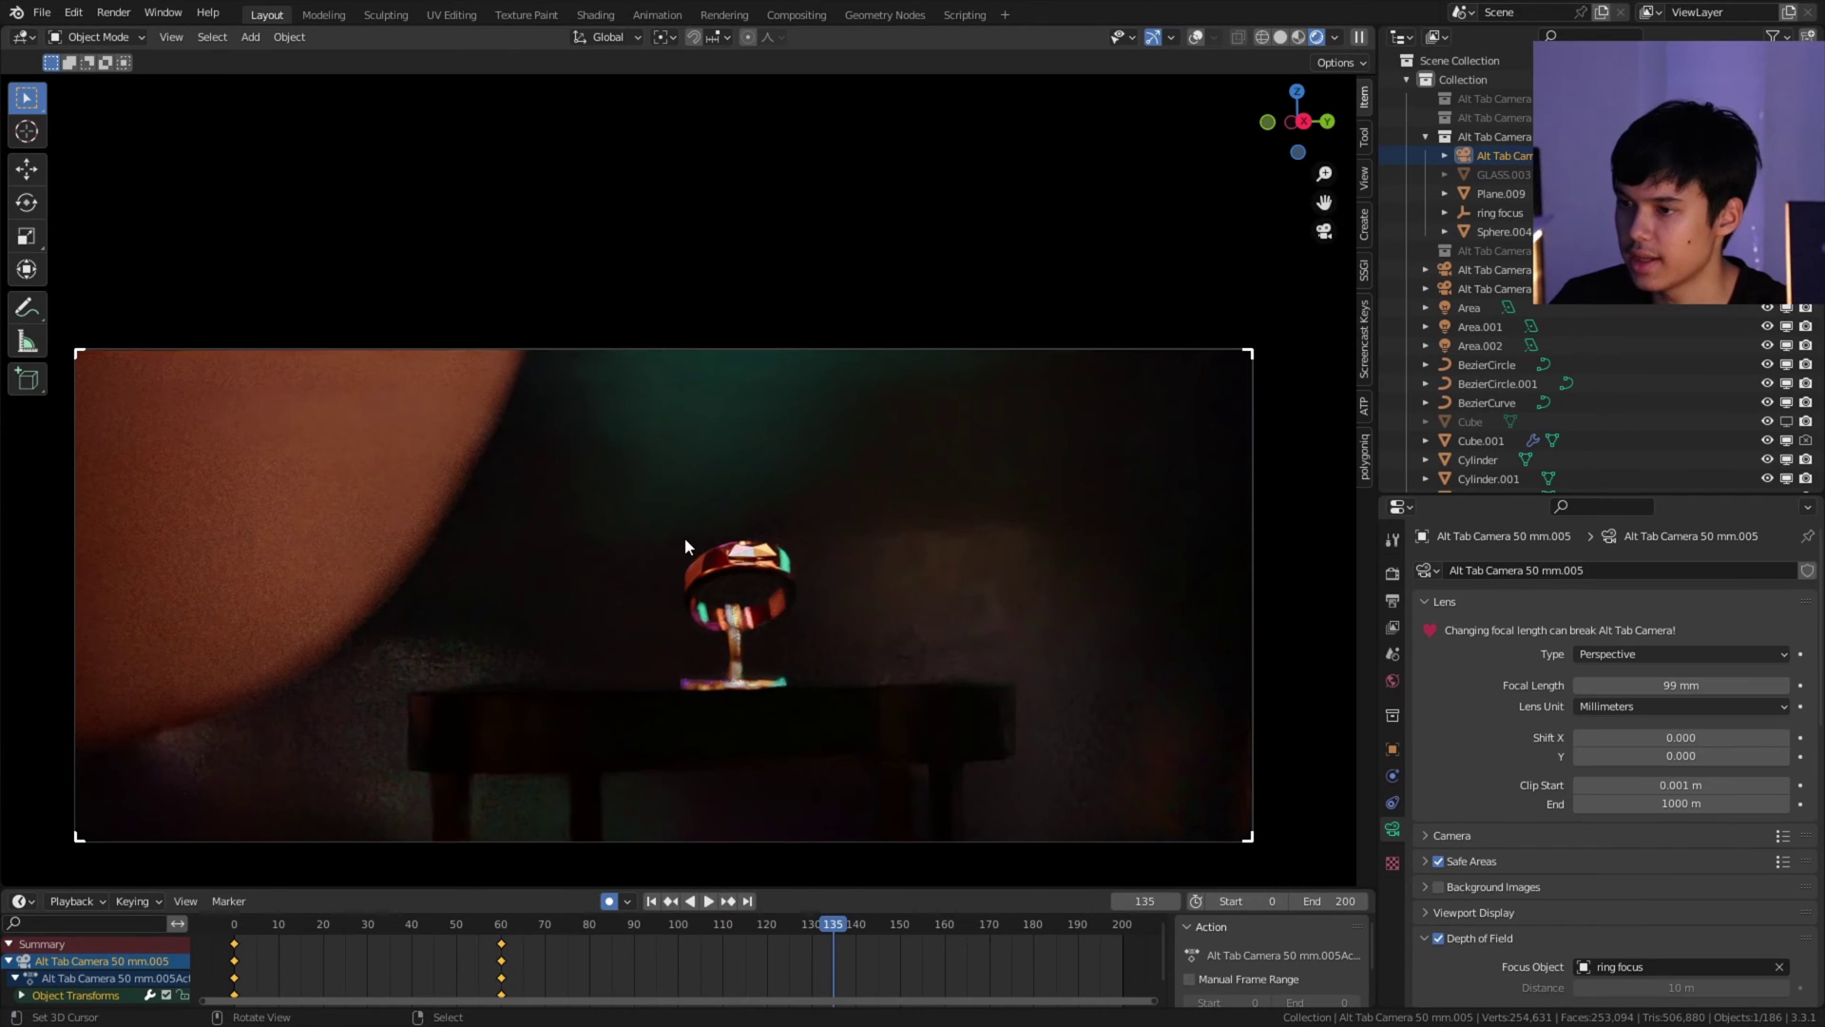
{"action": "key", "text": "ctrl+Page_Down"}
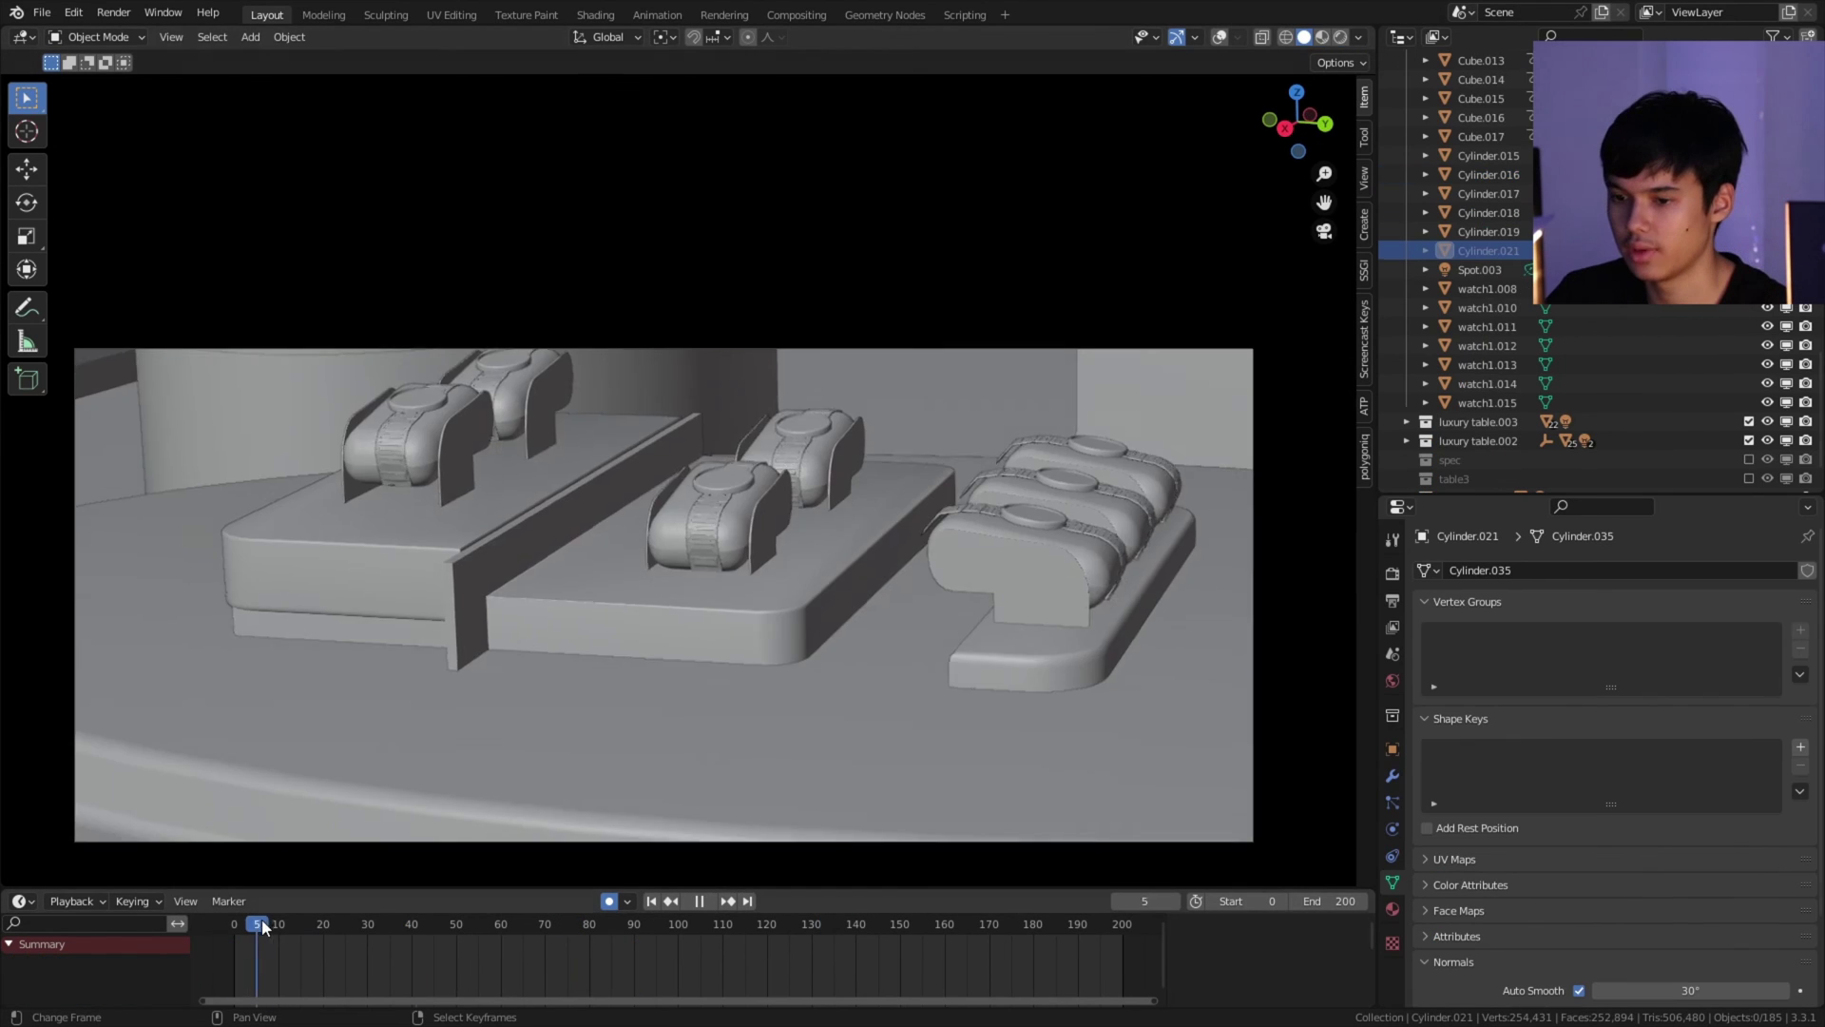
{"action": "left_click_drag", "start_coordinate": [263, 927], "coordinate": [725, 935]}
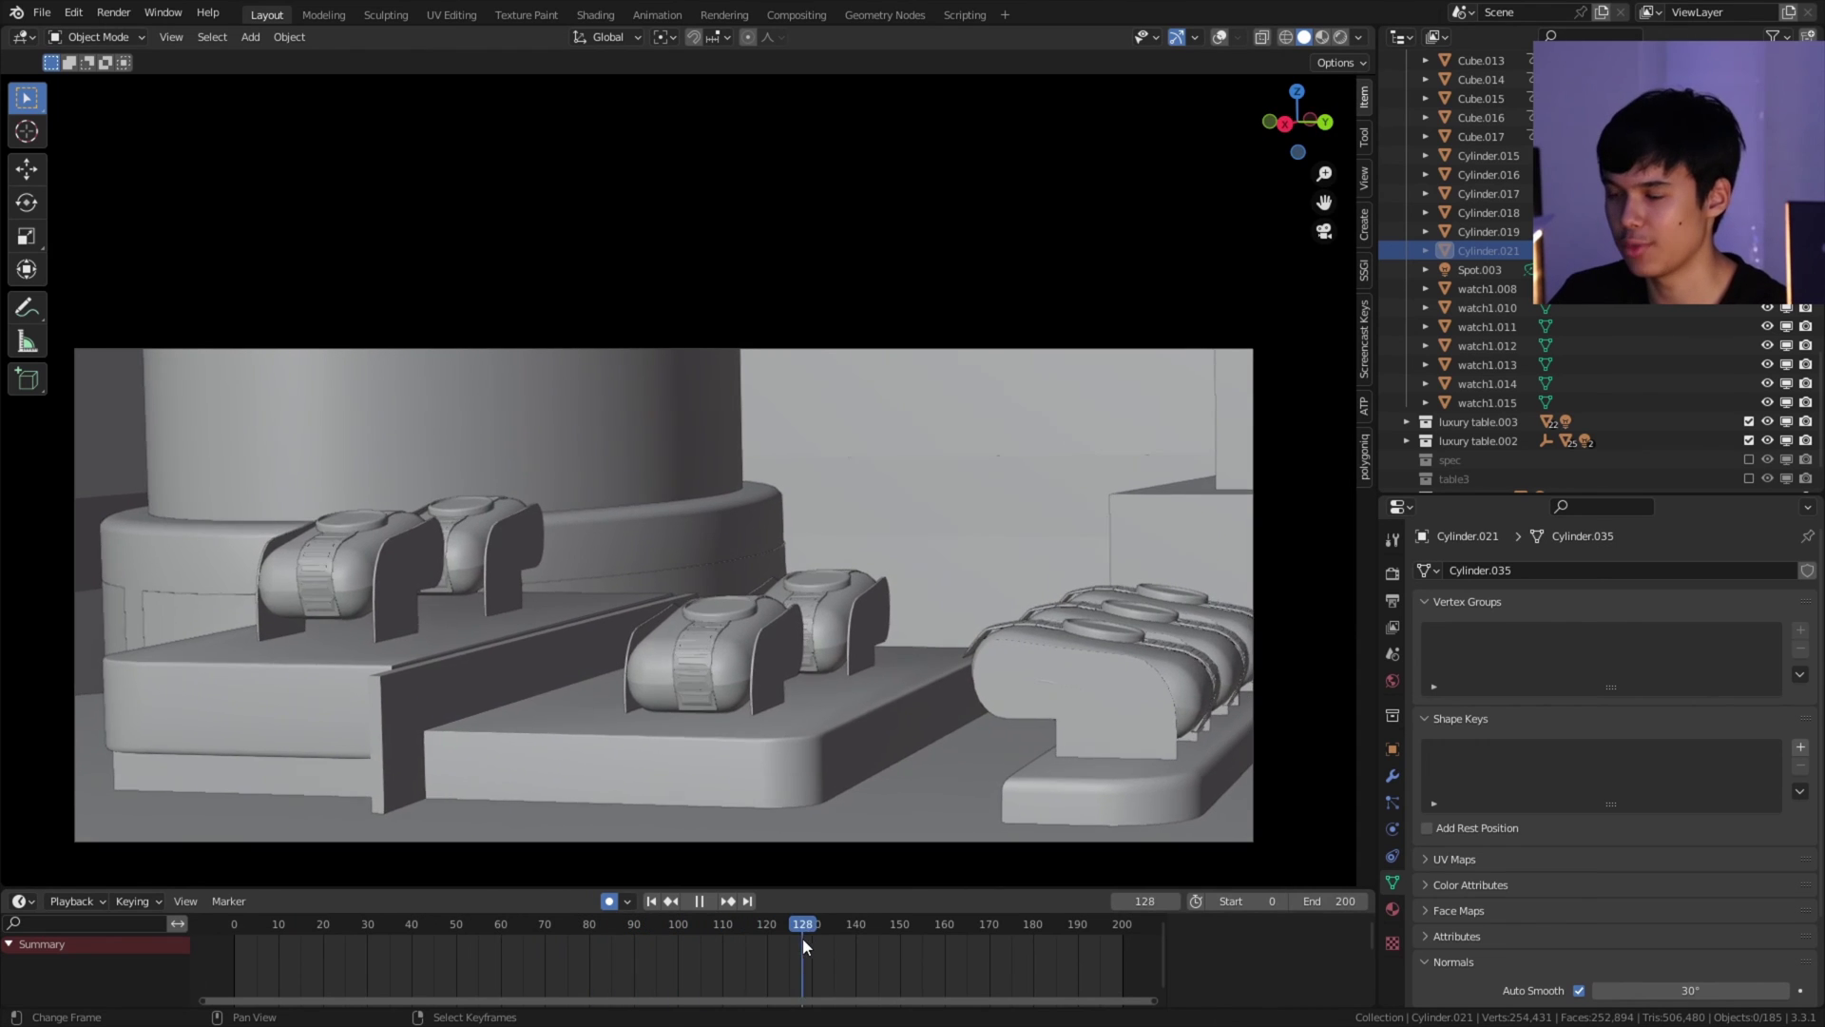
{"action": "key", "text": "Escape"}
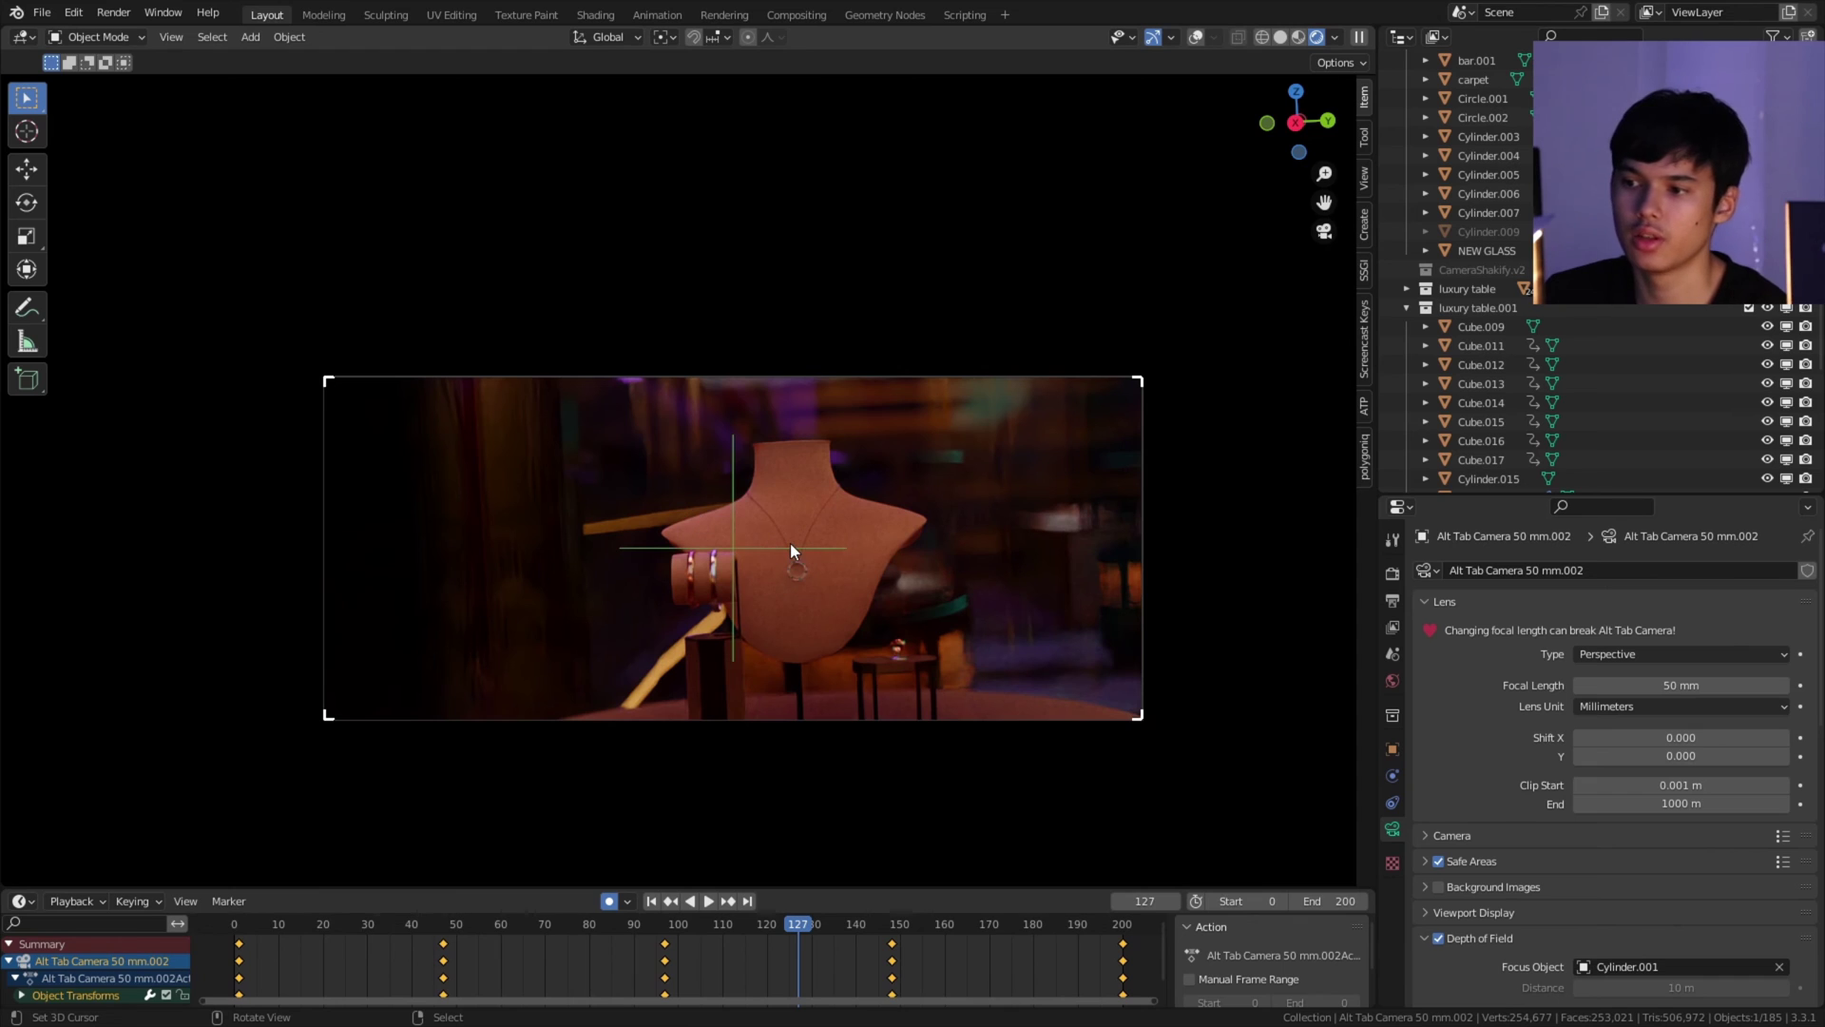
Step: Inspect the surrounding set and backdrop from outside the bust camera, and return to its camera view
{"action": "scroll", "coordinate": [373, 321], "scroll_direction": "up", "scroll_amount": 1}
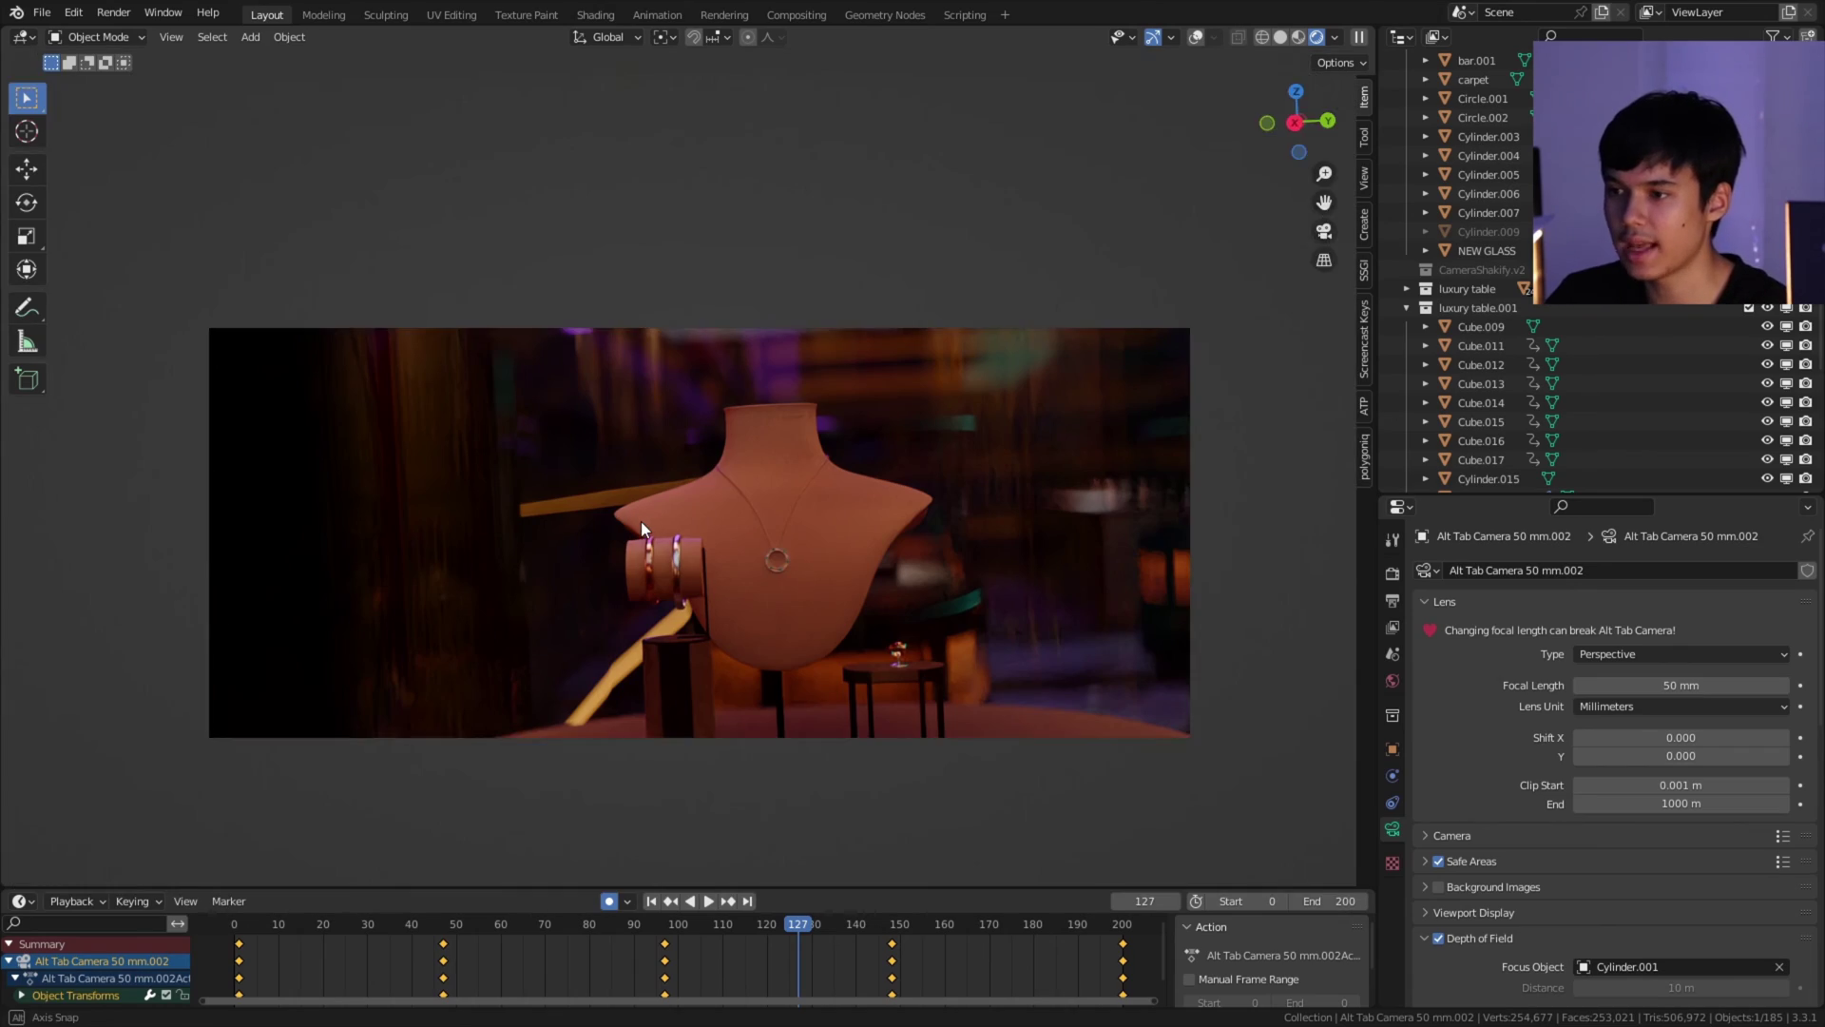
{"action": "middle_click_drag", "start_coordinate": [641, 521], "coordinate": [808, 504]}
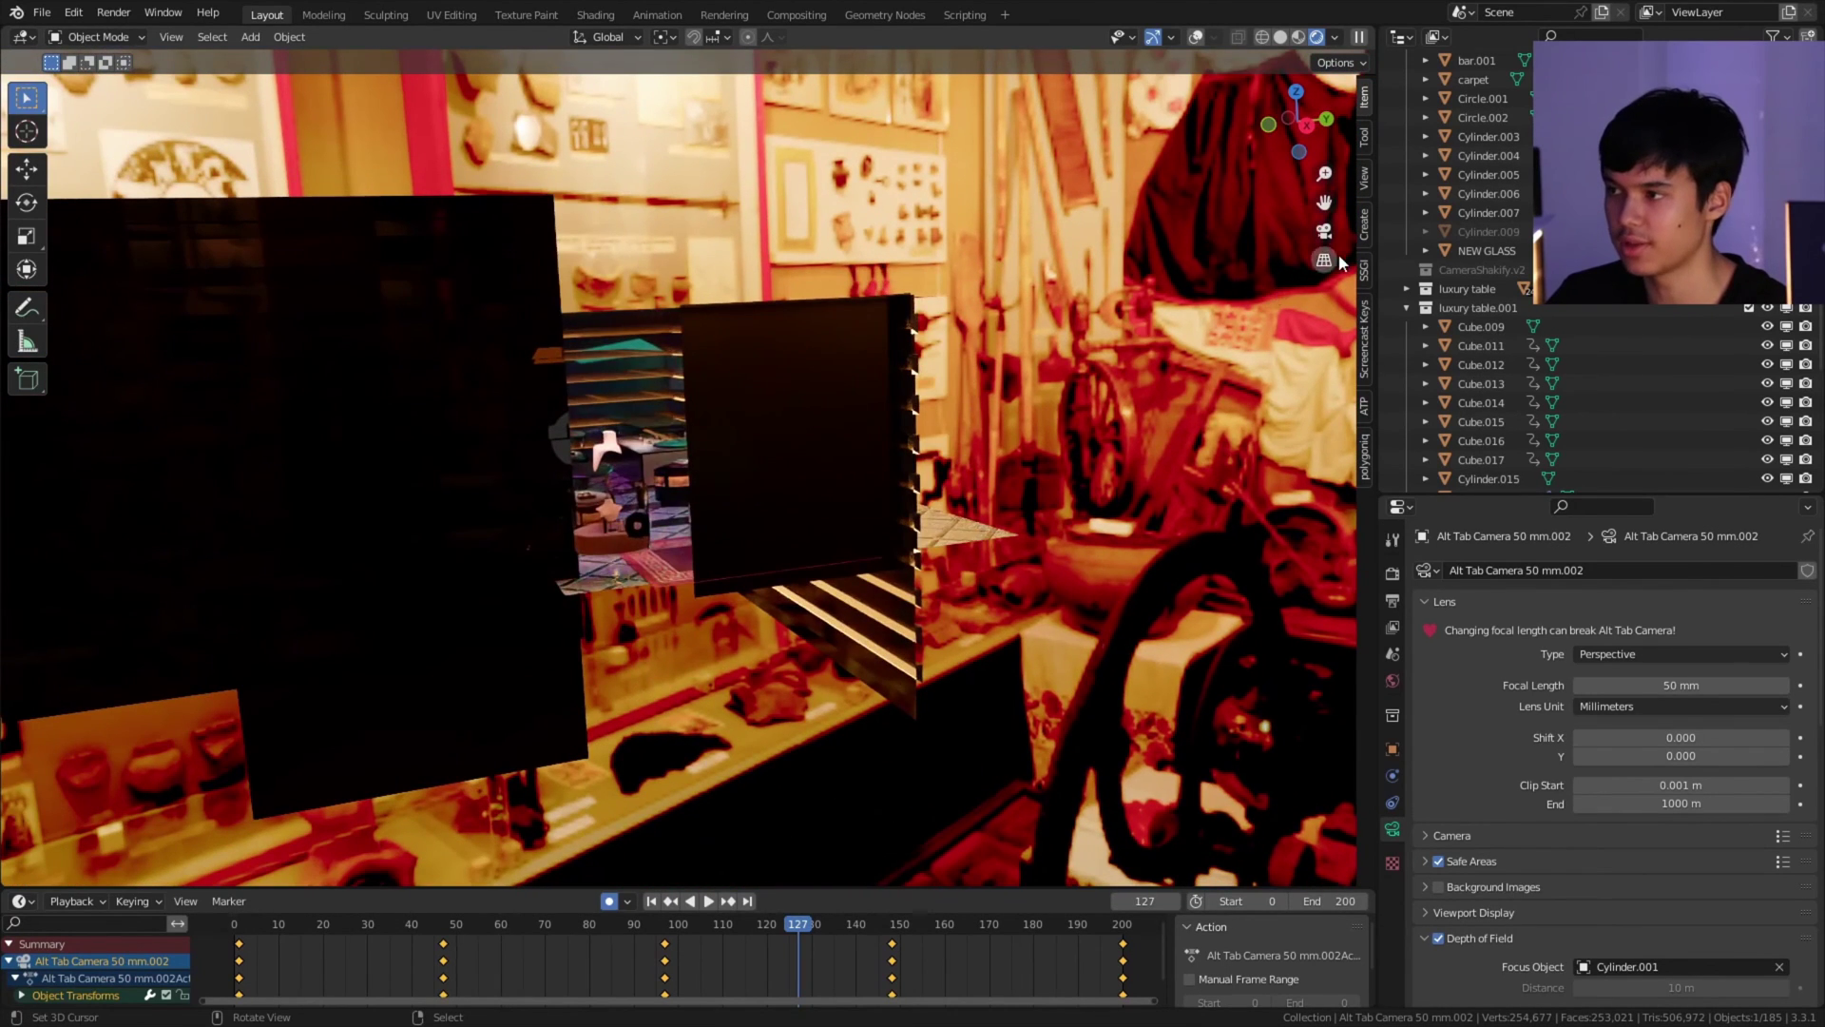
{"action": "key", "text": "KP_0"}
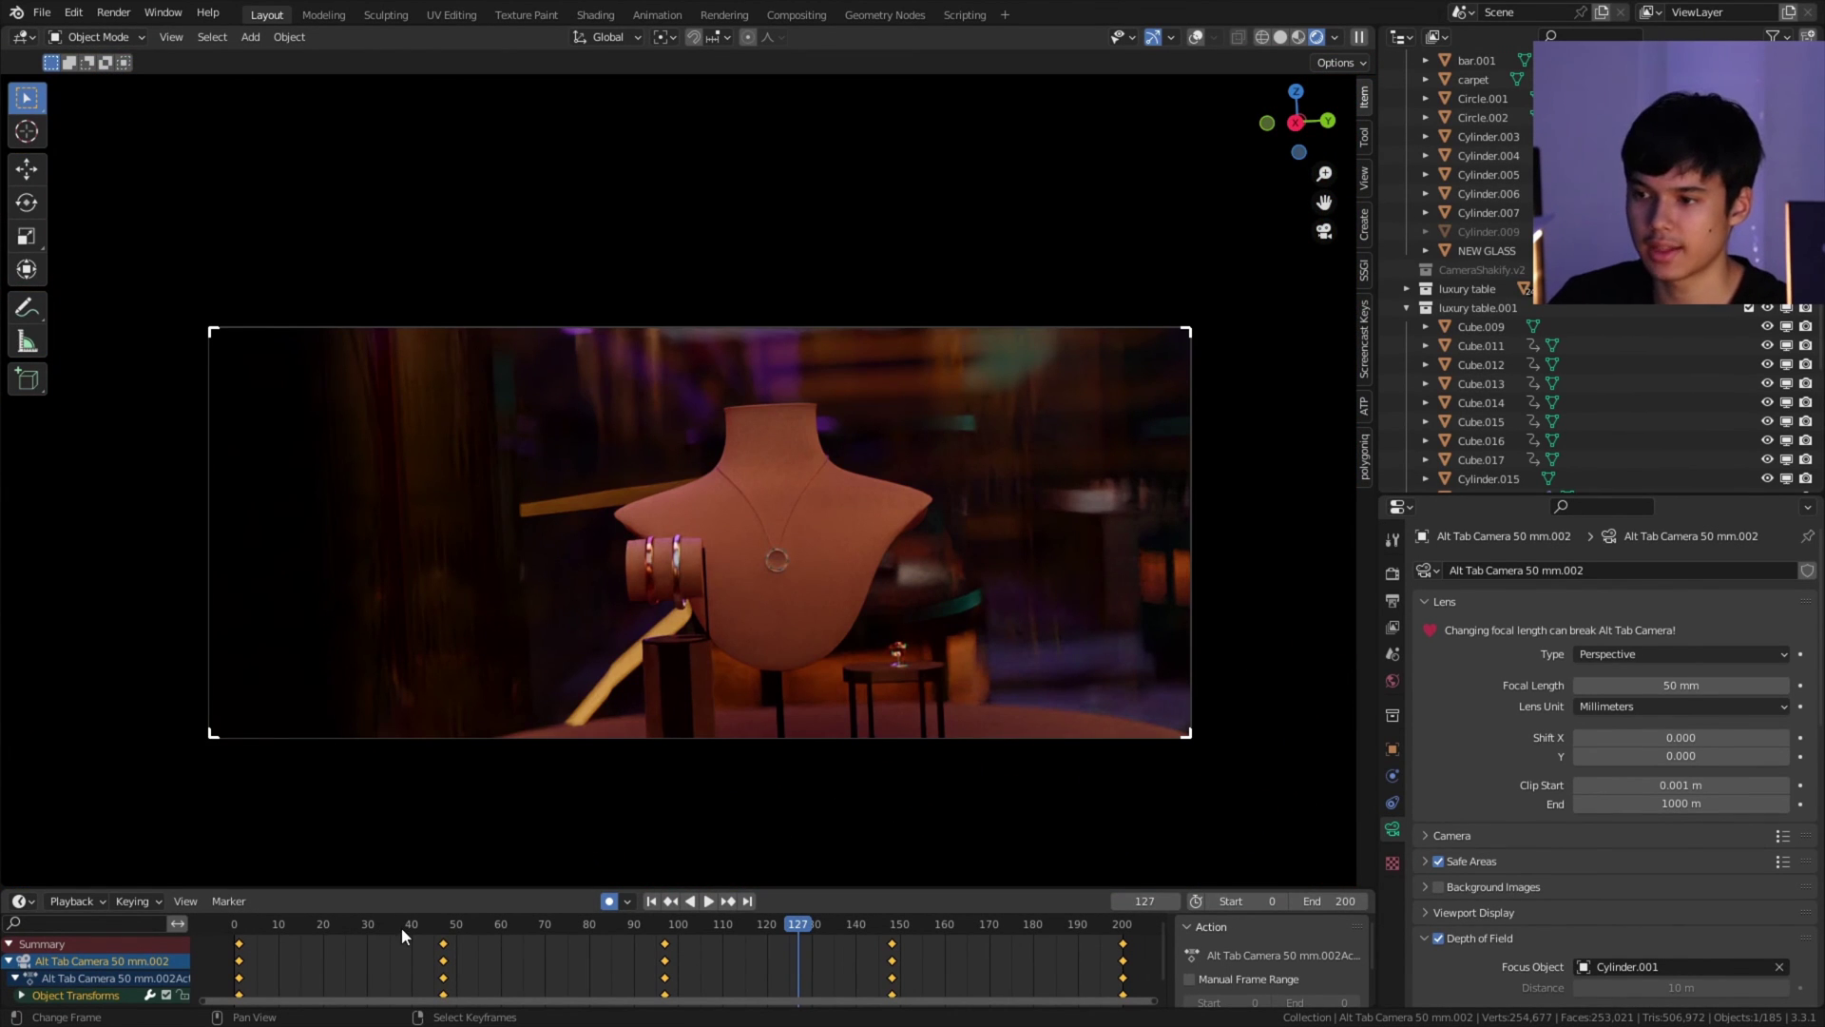